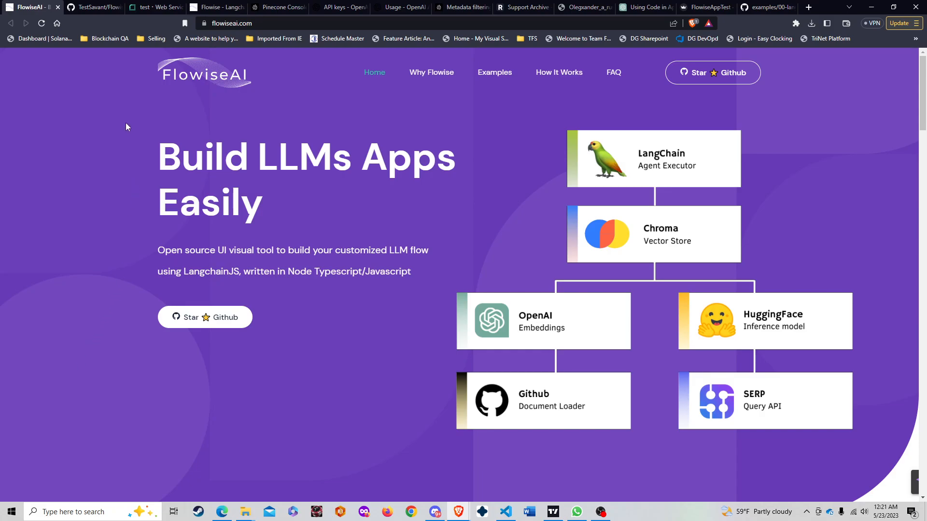
# Step: Open the TestSavant/Flowise fork on GitHub and check whether its main branch is in sync with upstream
pyautogui.click(103, 5)
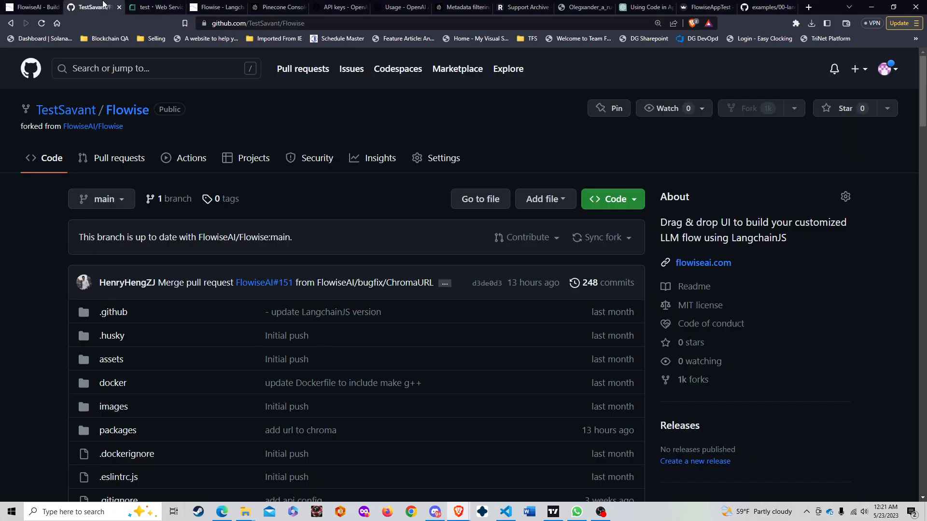
pyautogui.click(93, 128)
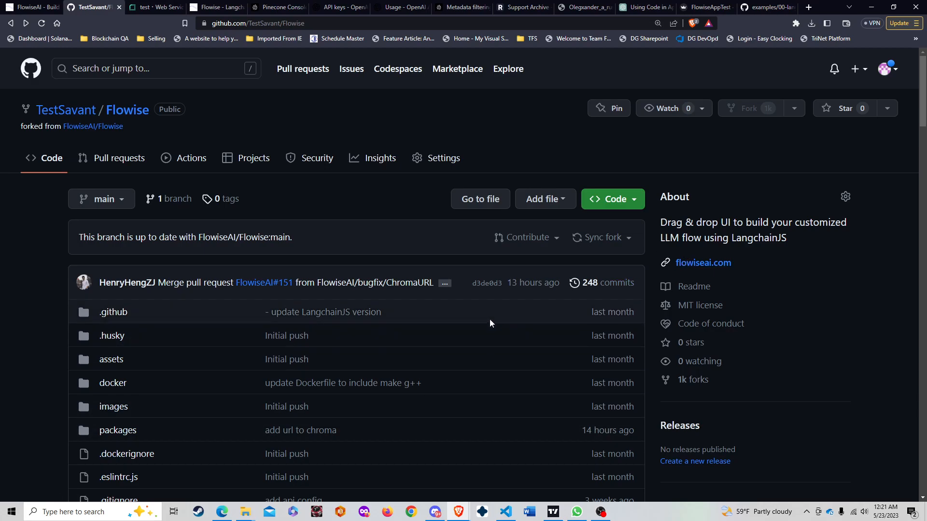
pyautogui.click(611, 238)
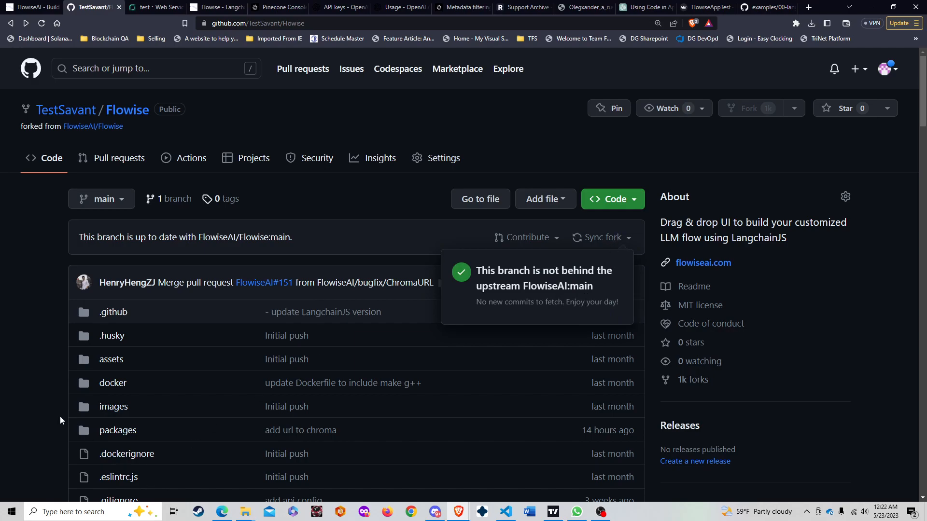
pyautogui.click(20, 333)
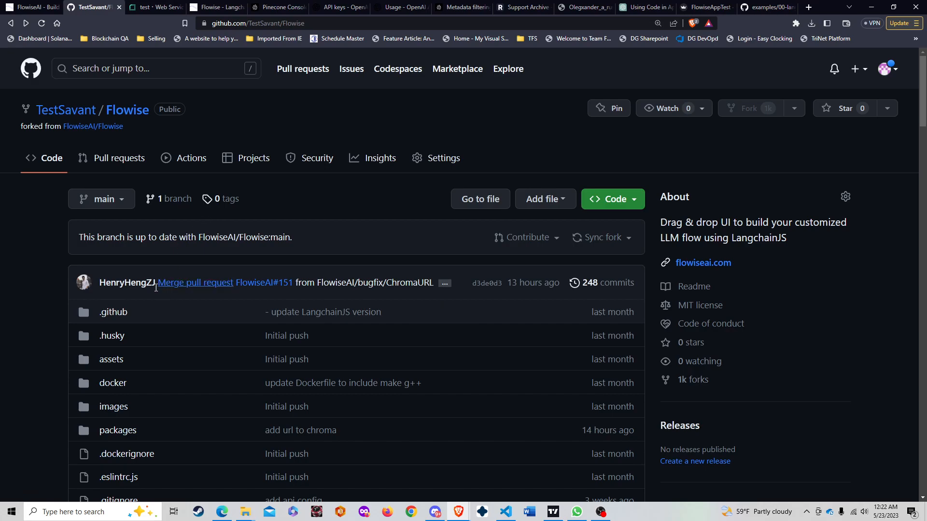
pyautogui.moveTo(113, 127)
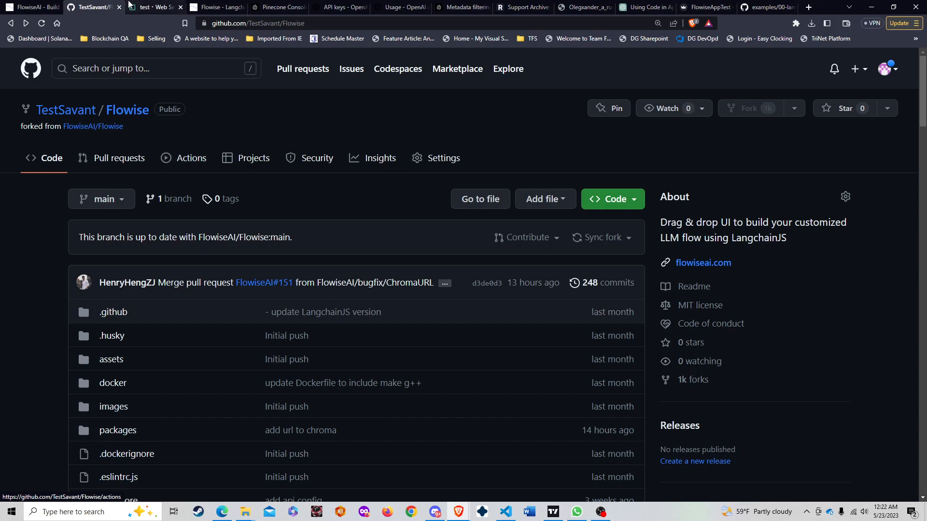
# Step: Switch to Render and view the test web service's logs, along with the Giant Tool Change canvas in Flowise
pyautogui.click(151, 9)
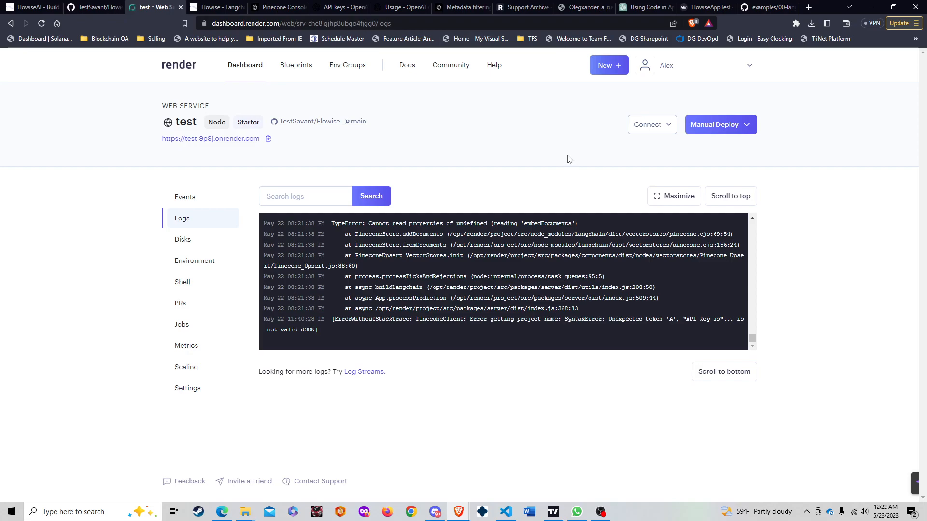
pyautogui.click(32, 7)
pyautogui.click(160, 7)
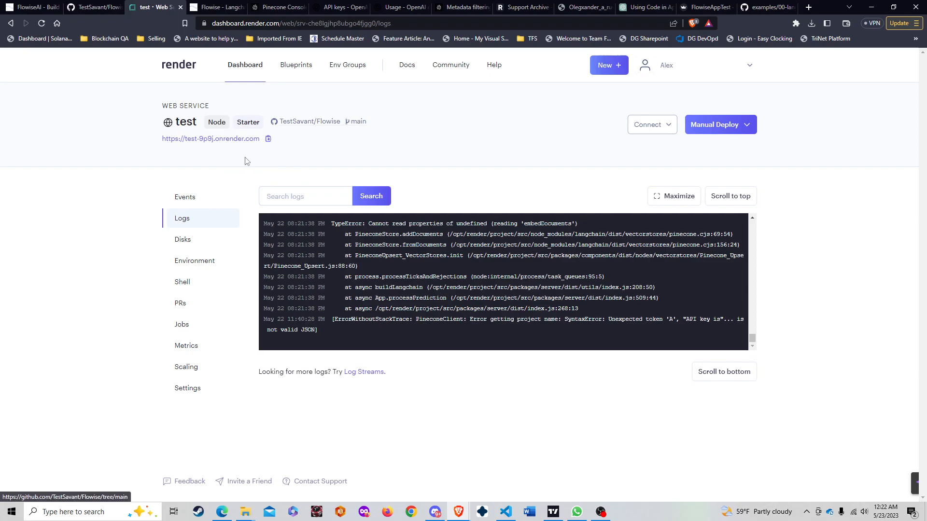
pyautogui.click(216, 6)
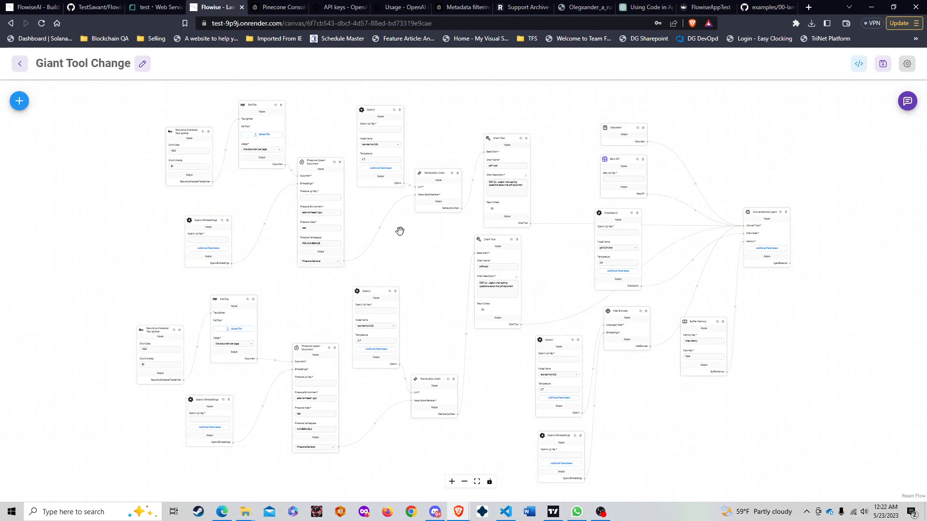
pyautogui.click(161, 7)
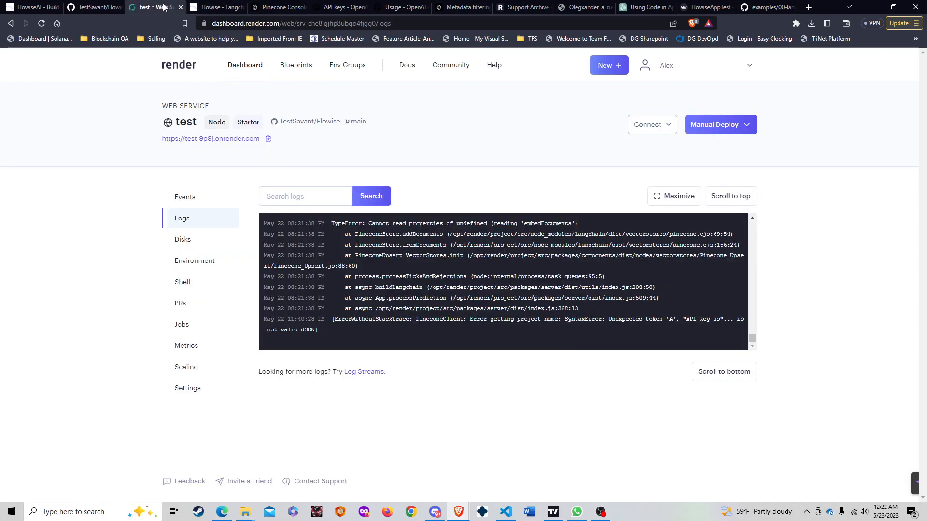
# Step: Start a new web service in Render and connect it to the TestSavant/Flowise repository
pyautogui.click(604, 71)
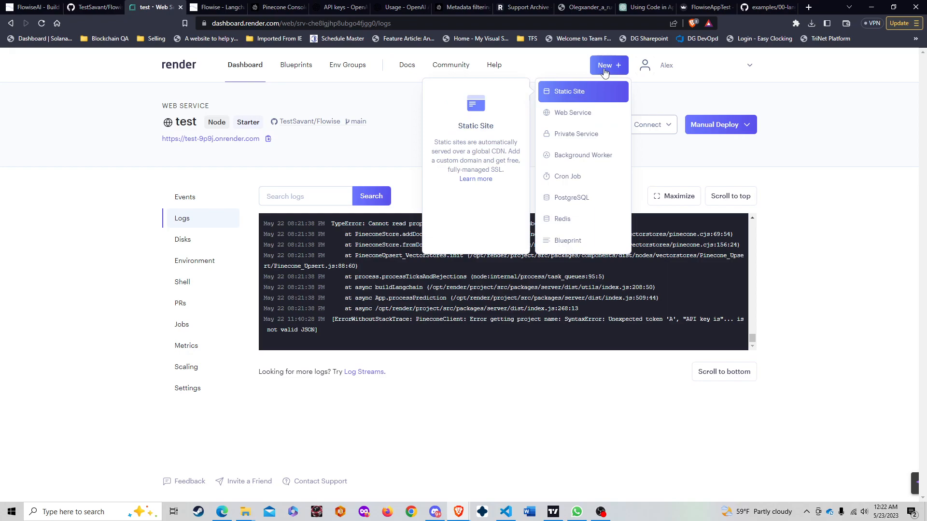
pyautogui.click(585, 113)
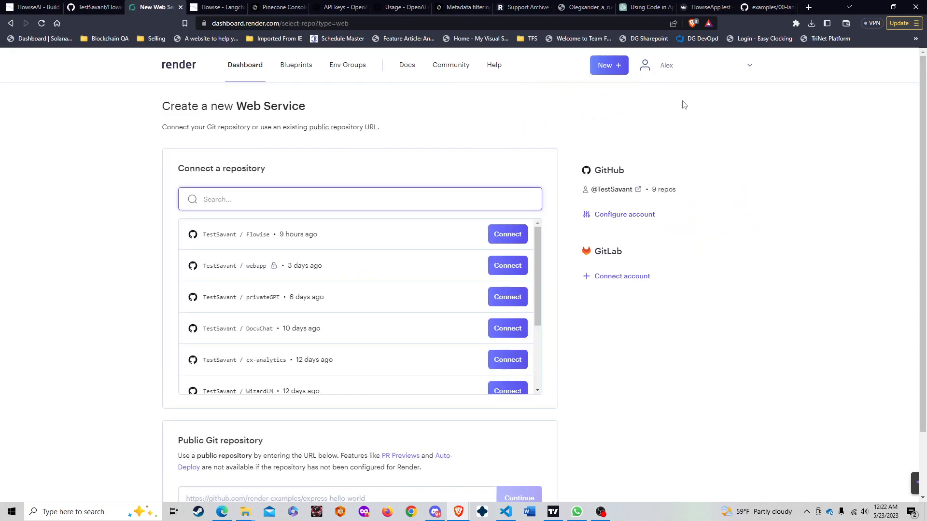
pyautogui.click(609, 70)
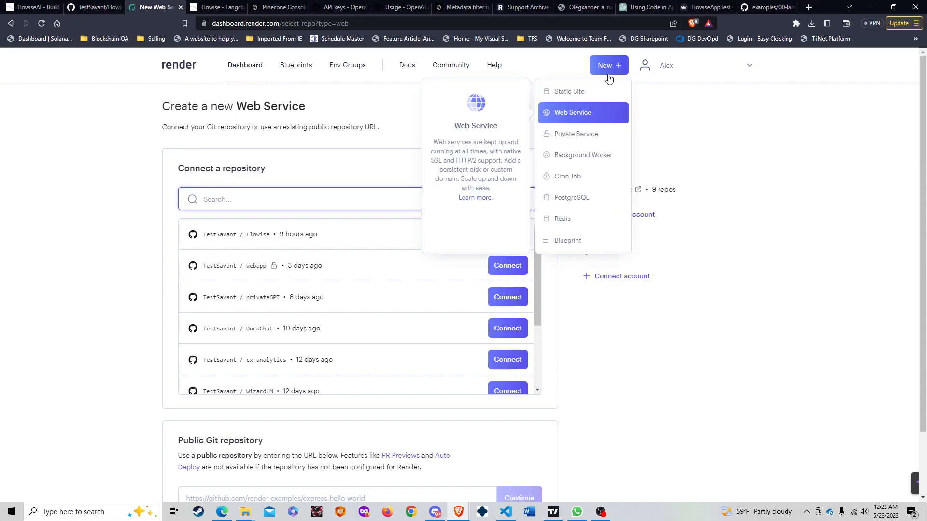
pyautogui.click(585, 117)
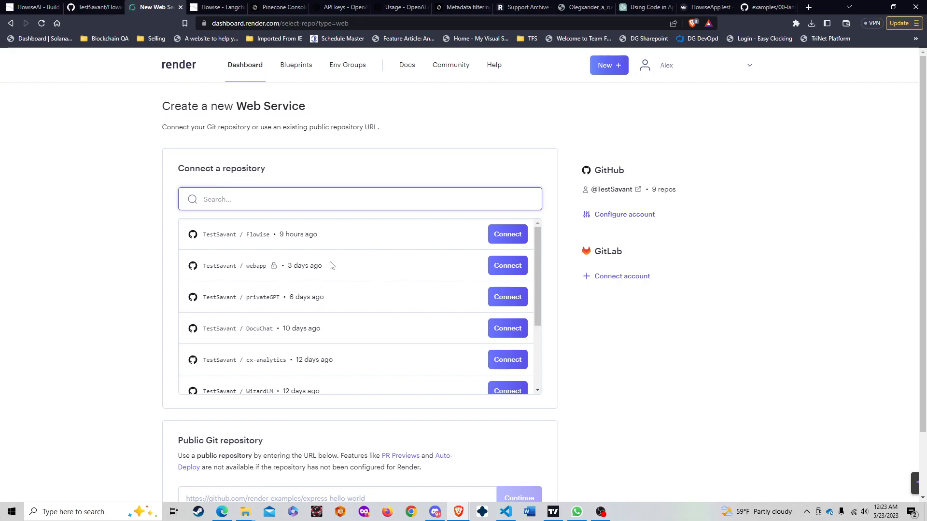
pyautogui.click(506, 236)
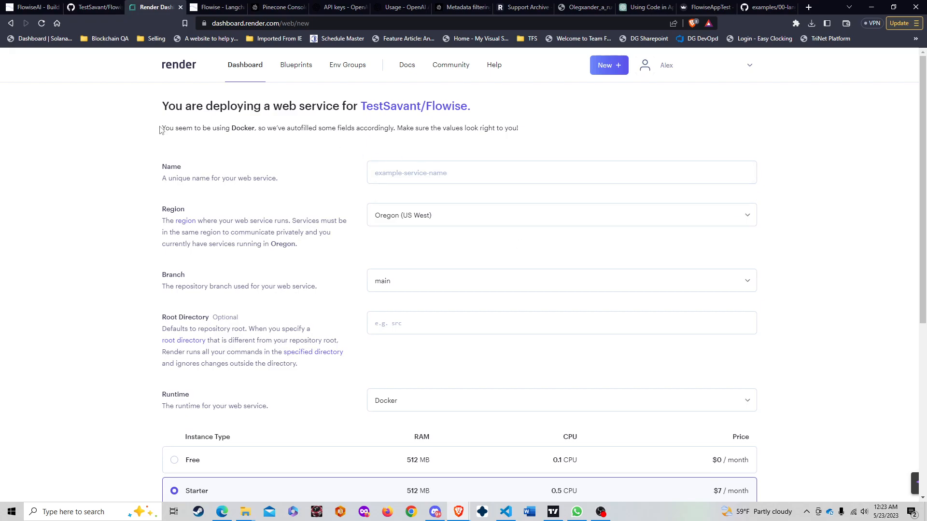
# Step: Name the web service FlowiseTest and keep Oregon (US West) as its region
pyautogui.click(451, 178)
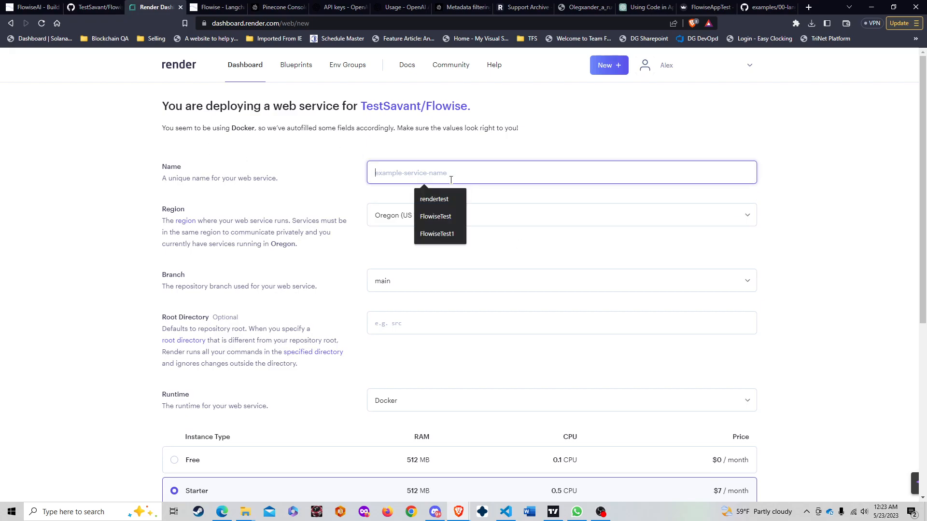
pyautogui.click(450, 216)
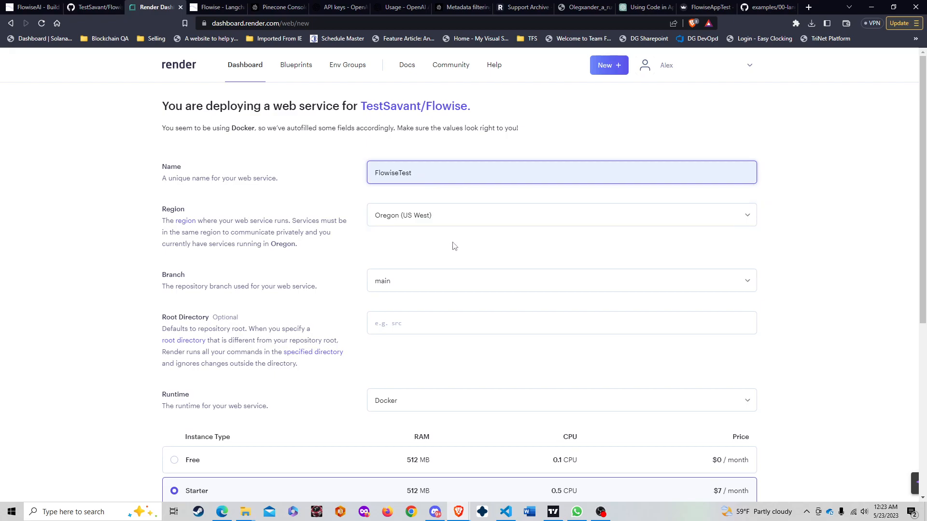
pyautogui.click(449, 216)
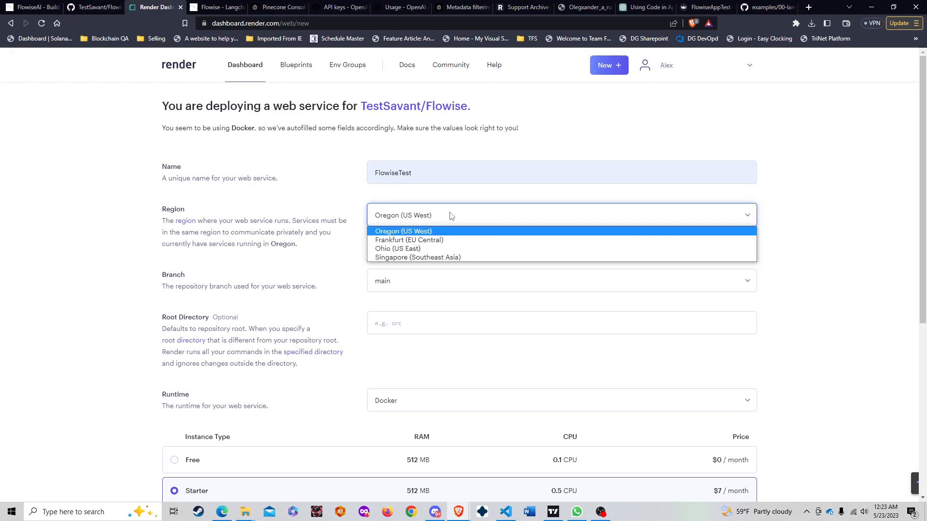
pyautogui.click(449, 215)
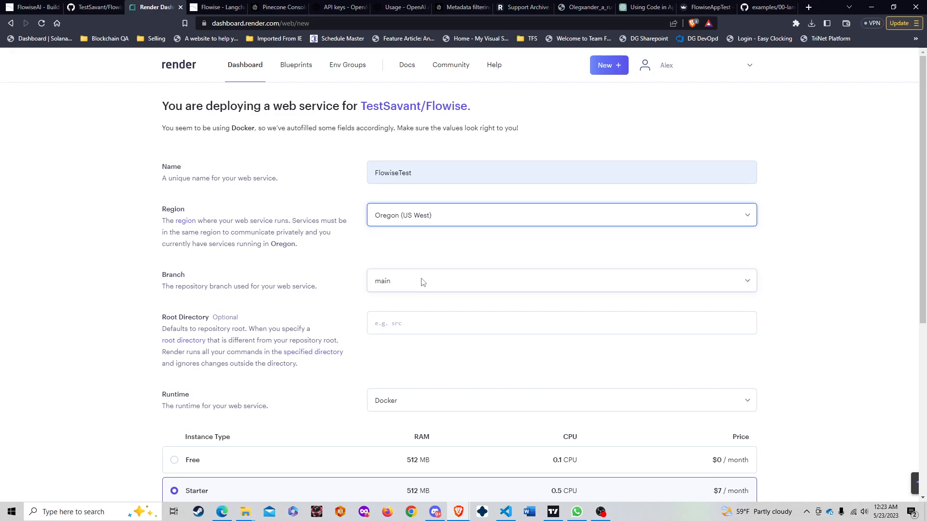
# Step: Set the web service's runtime to Node
pyautogui.scroll(-2, 353, 358)
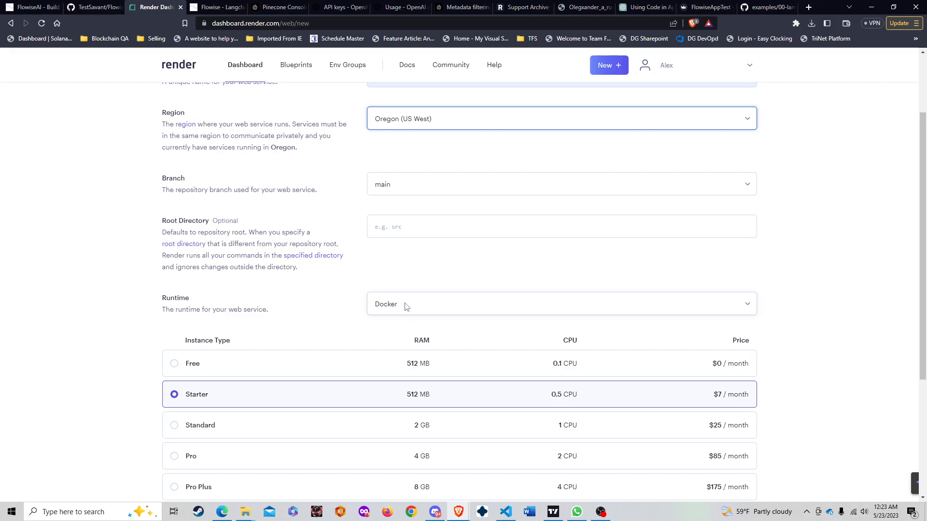
pyautogui.click(406, 306)
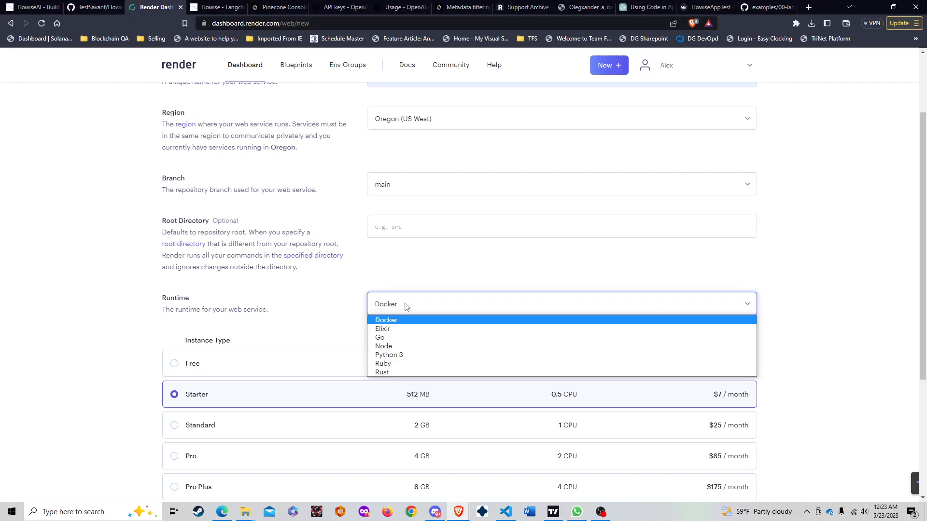
pyautogui.click(398, 347)
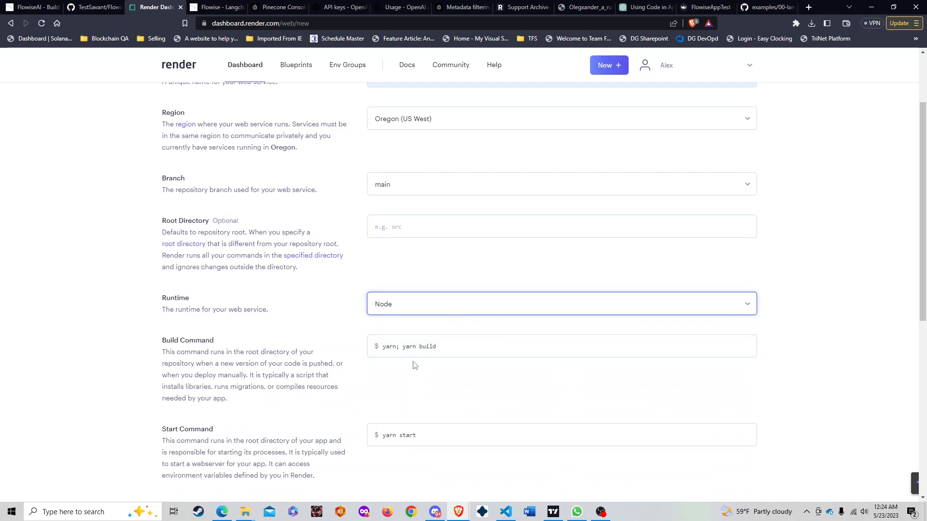
# Step: Add yarn install to the build command so it reads "yarn; yarn install; yarn build"
pyautogui.scroll(-2, 365, 364)
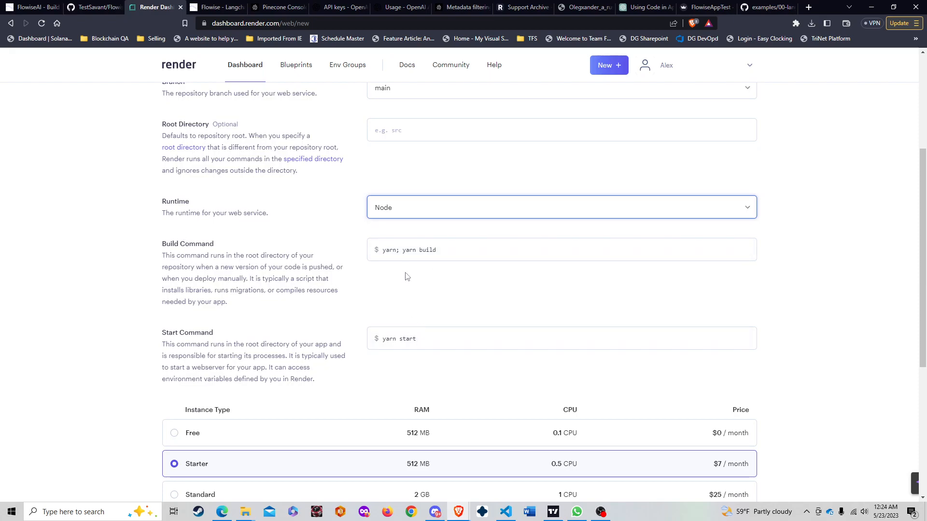
pyautogui.click(401, 251)
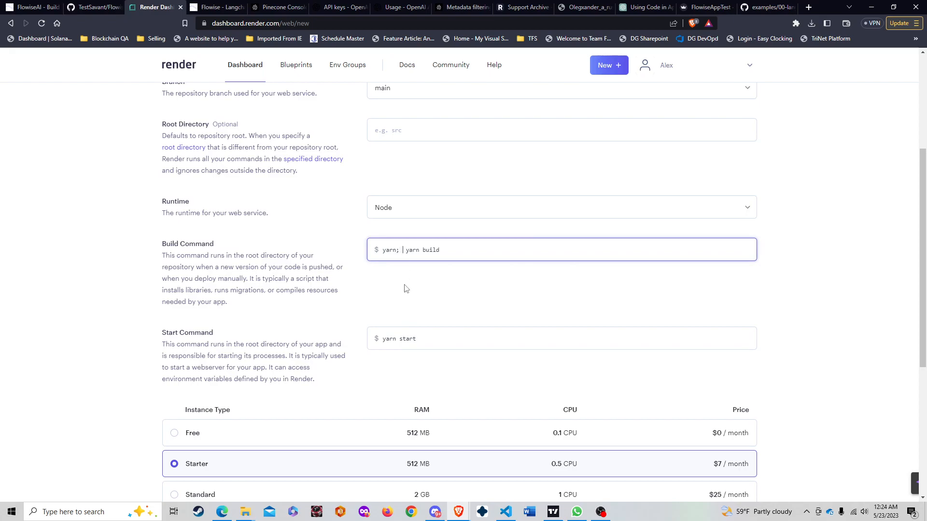
pyautogui.write('yarn install;')
# Step: Review the remaining settings and create the web service with the Starter instance type
pyautogui.scroll(-3, 379, 280)
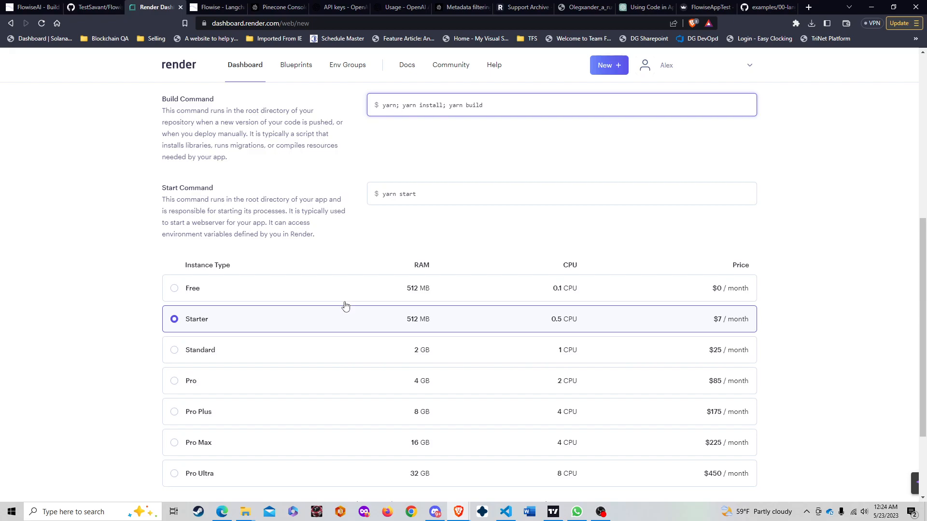
pyautogui.scroll(3, 327, 292)
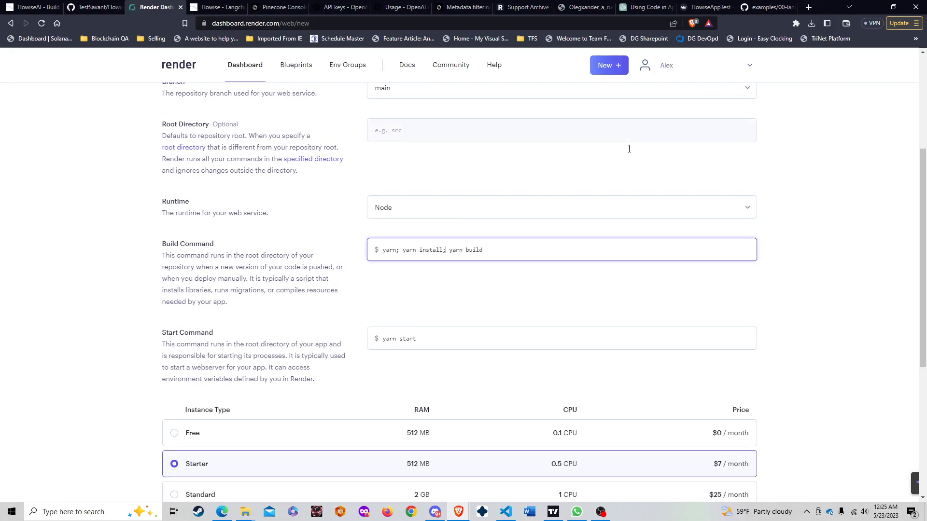
pyautogui.scroll(-5, 327, 329)
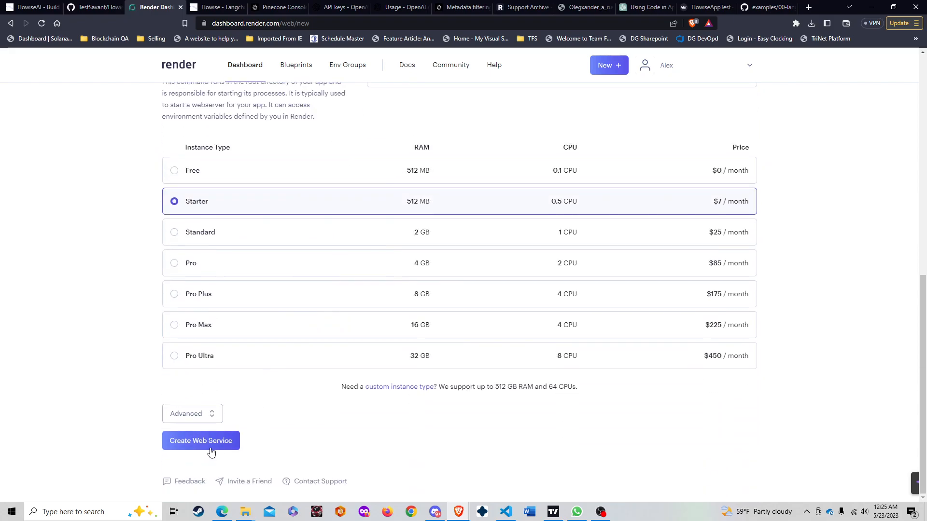
pyautogui.click(216, 440)
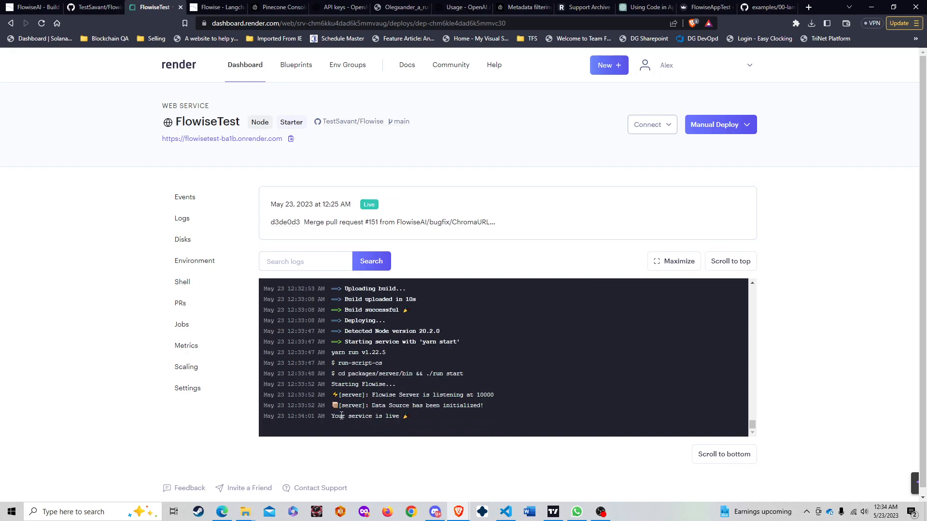
# Step: Open the deployed FlowiseTest service at its onrender.com address and browse the chatflow templates in its marketplace
pyautogui.moveTo(345, 415); pyautogui.dragTo(395, 416)
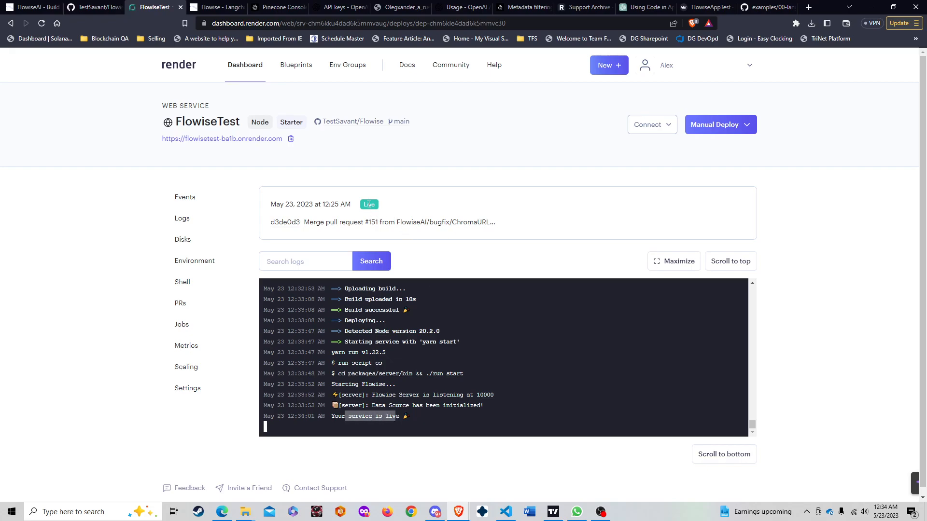
pyautogui.click(200, 141)
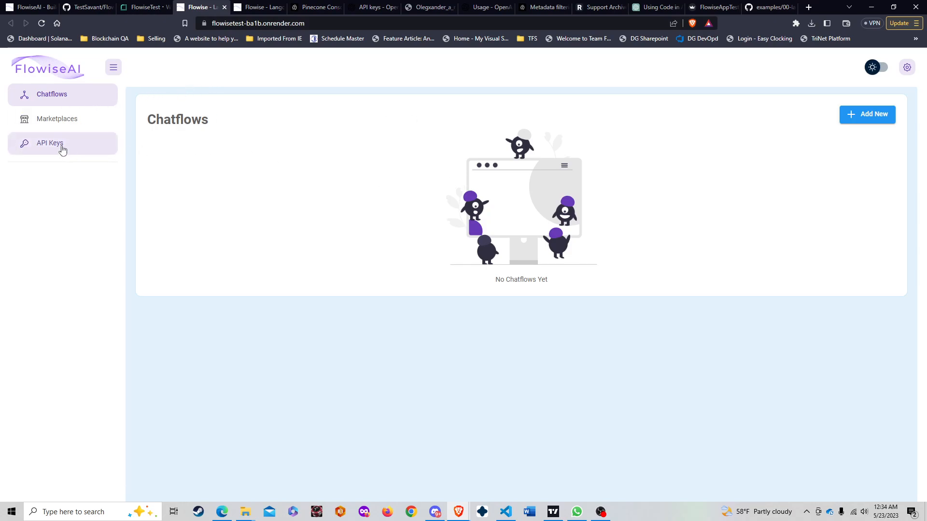
pyautogui.click(56, 118)
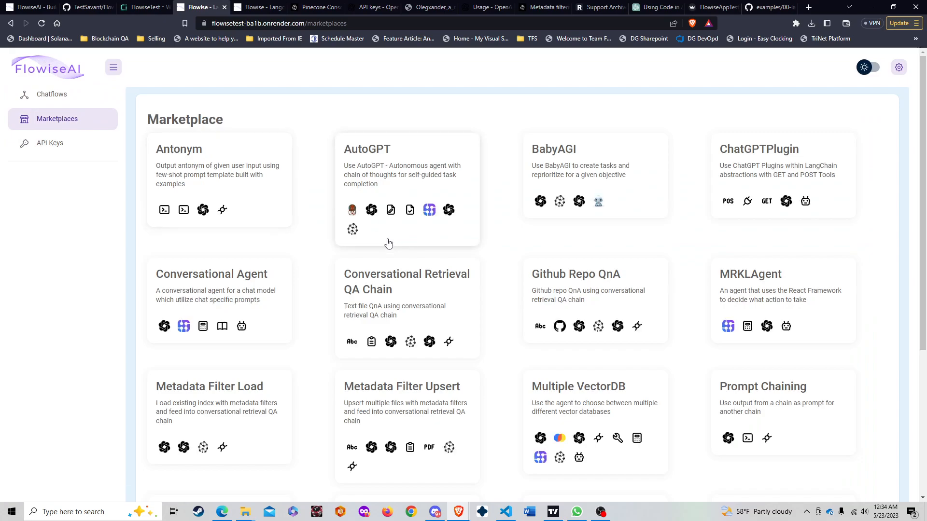
pyautogui.scroll(-4, 389, 243)
pyautogui.scroll(-1, 388, 245)
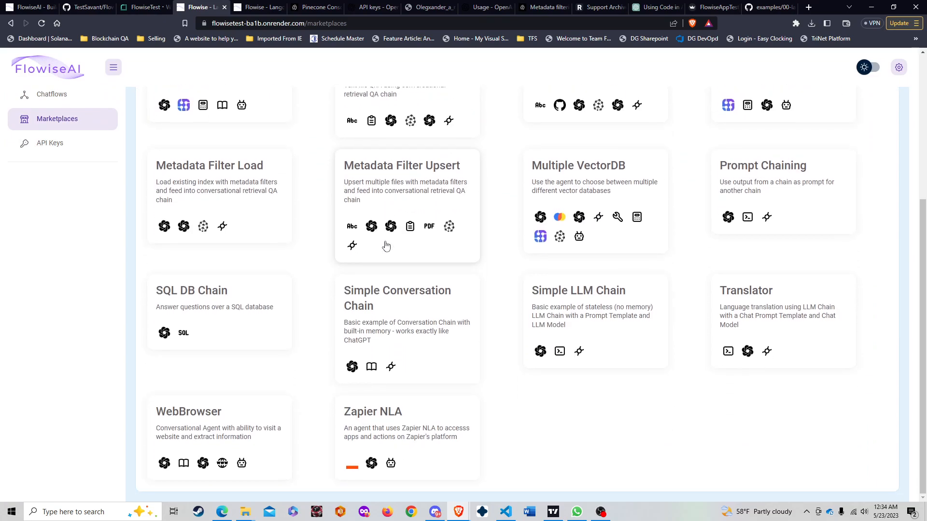
pyautogui.scroll(5, 383, 251)
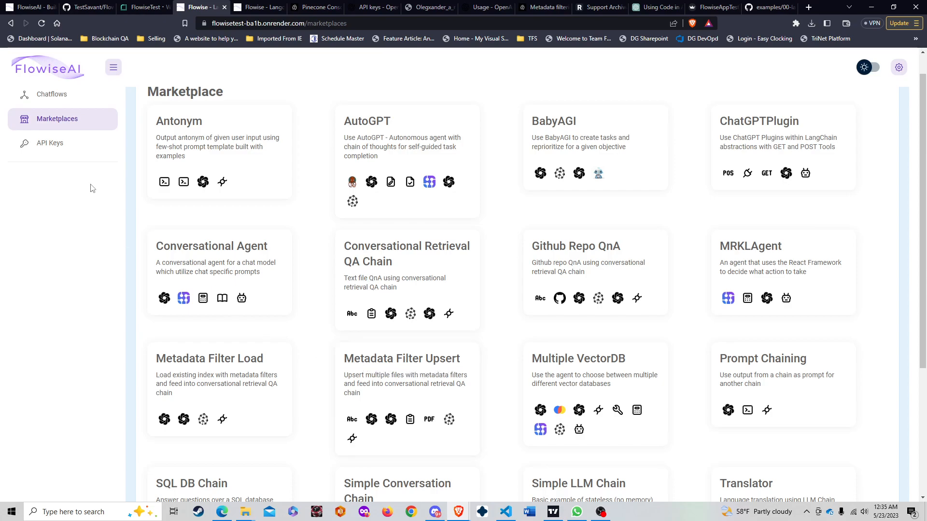
# Step: Load the FlowiseDB.json database from the Flowise Tools folder into the new instance's chatflows
pyautogui.click(58, 96)
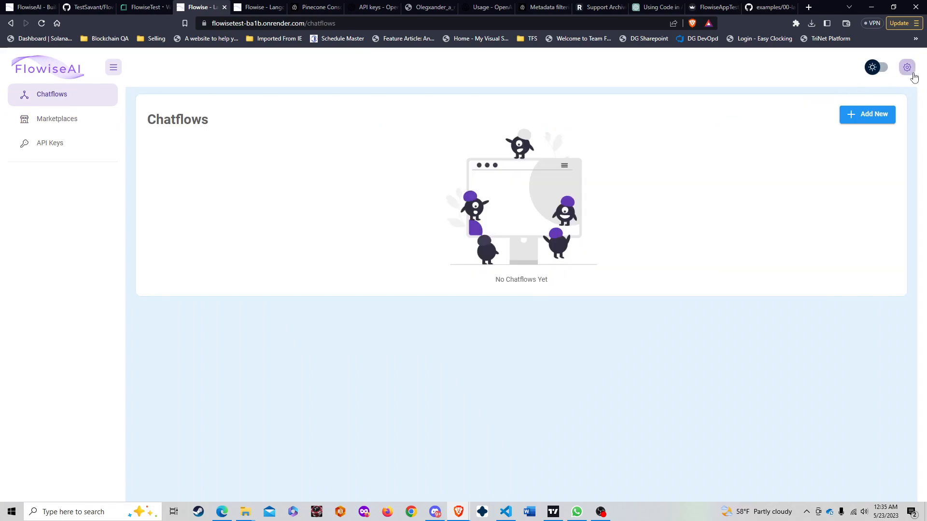
pyautogui.click(907, 68)
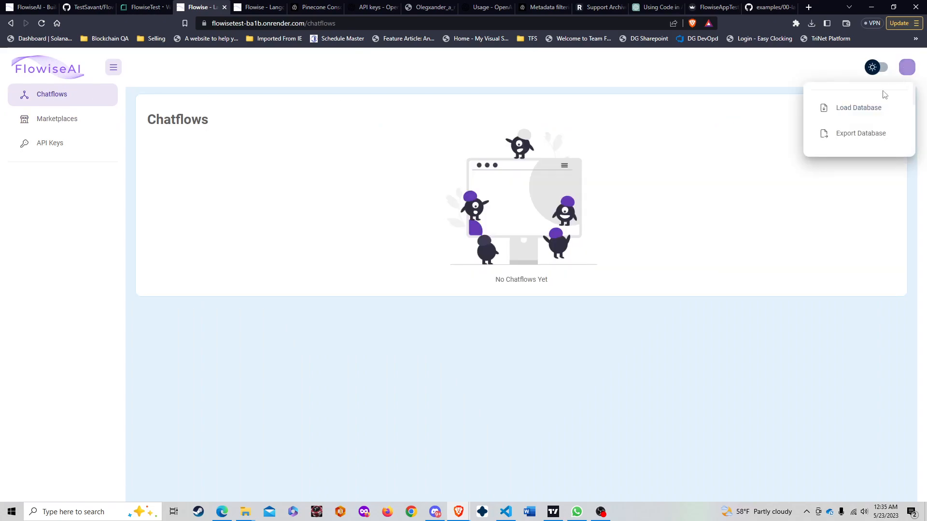
pyautogui.click(855, 109)
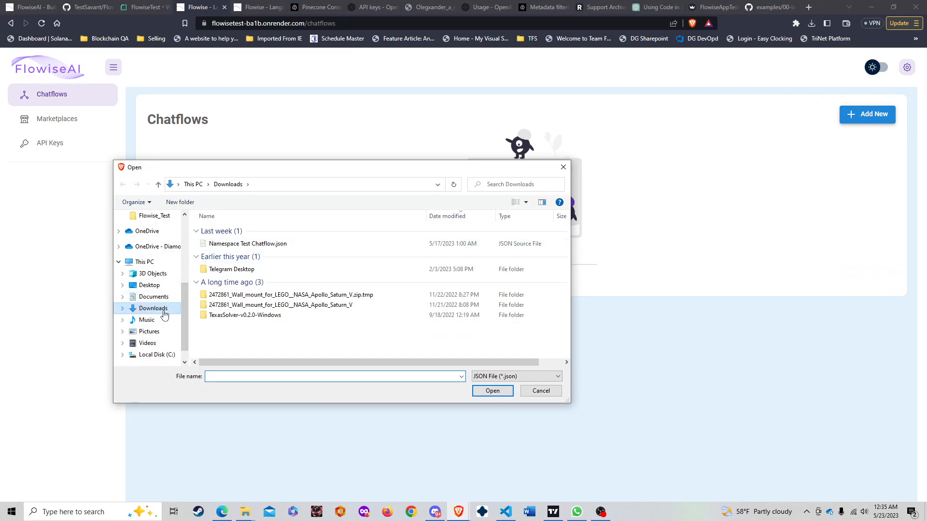
pyautogui.scroll(3, 164, 314)
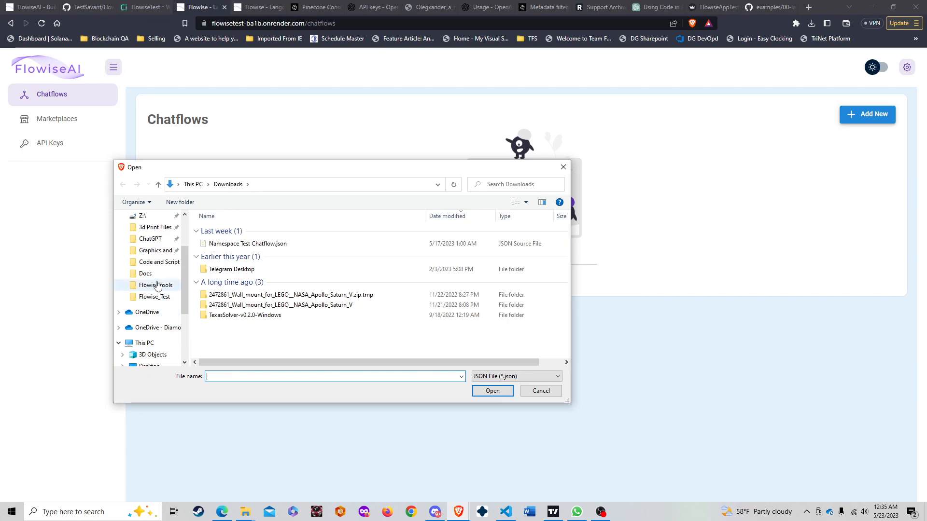
pyautogui.click(157, 285)
pyautogui.doubleClick(221, 231)
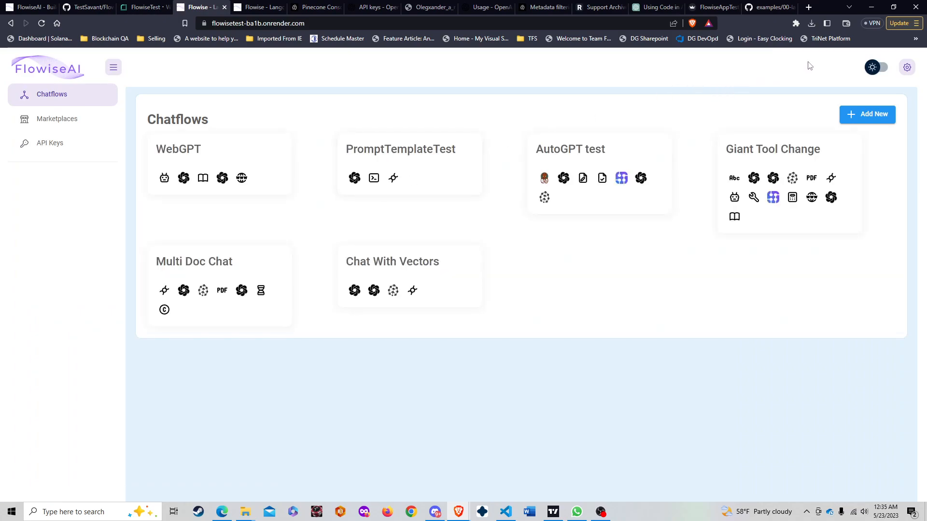
pyautogui.click(908, 71)
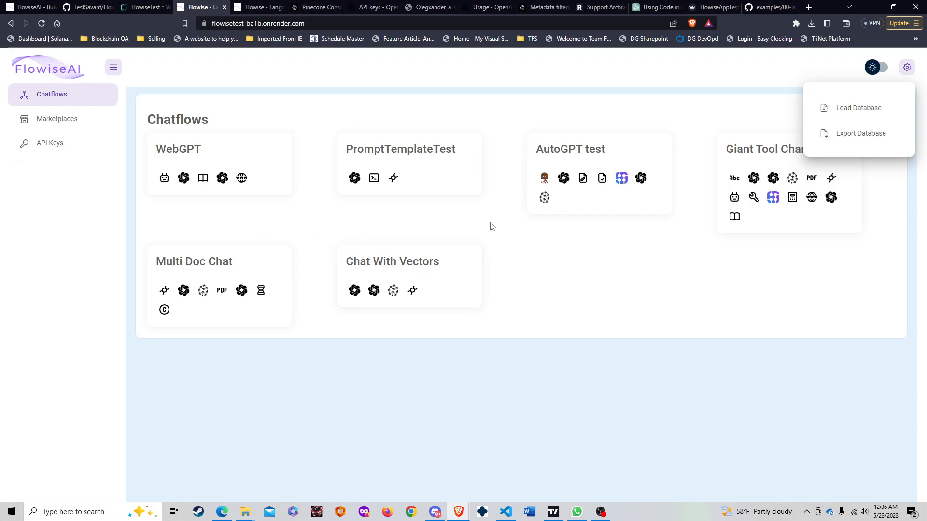
pyautogui.click(873, 108)
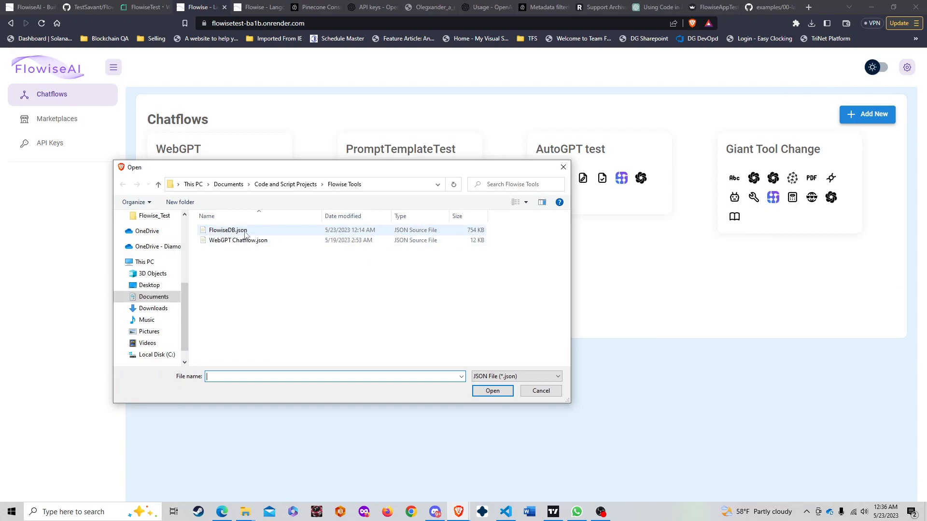
pyautogui.click(548, 394)
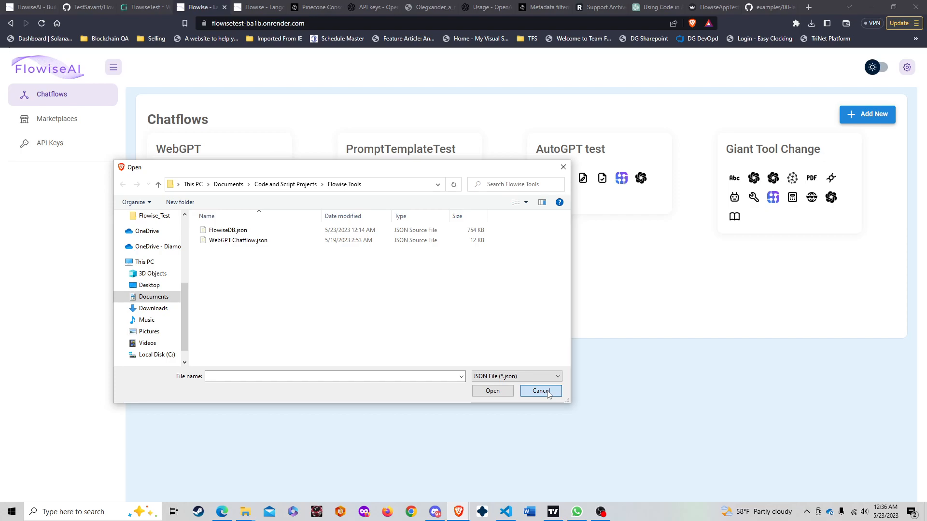
pyautogui.click(549, 393)
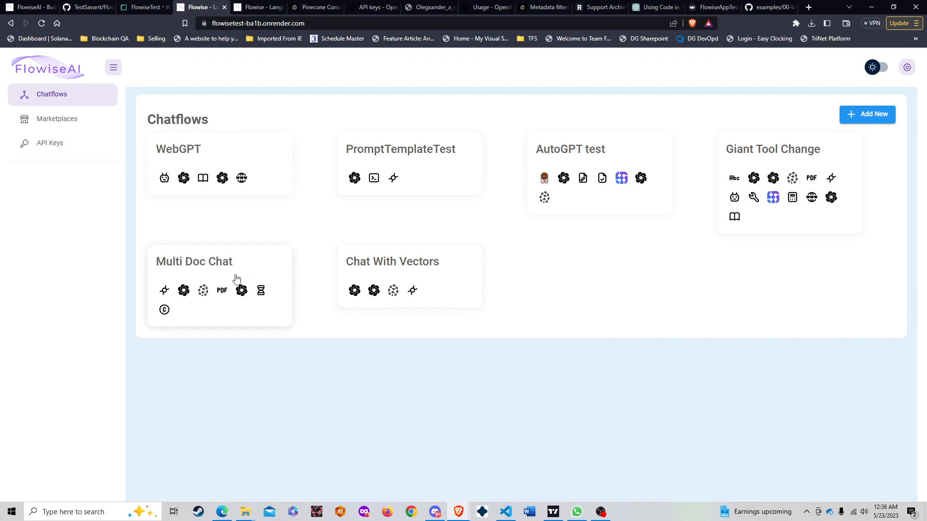
# Step: Open the Multi Doc Chat chatflow and examine how its splitter, PDF, web scraper, Pinecone and OpenAI nodes feed the Conversational Retrieval QA Chain
pyautogui.click(221, 268)
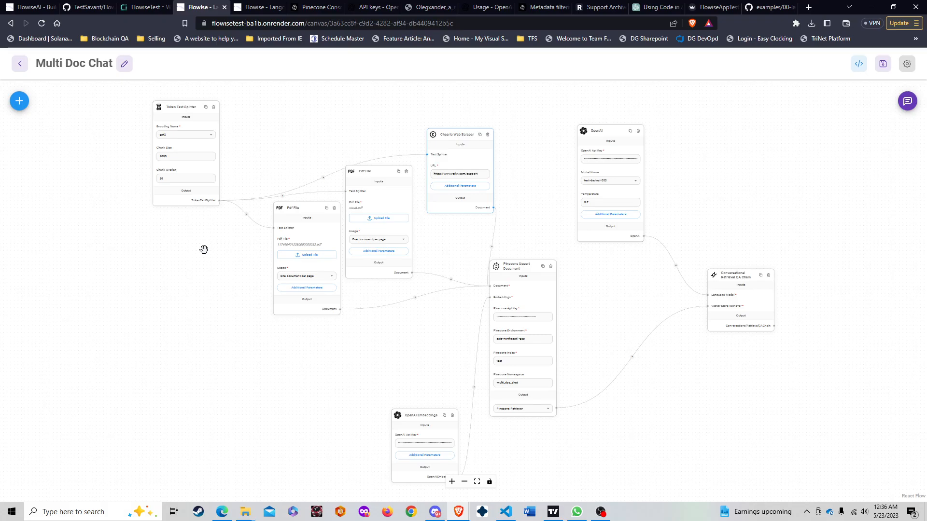
pyautogui.scroll(5, 203, 249)
pyautogui.scroll(-4, 170, 248)
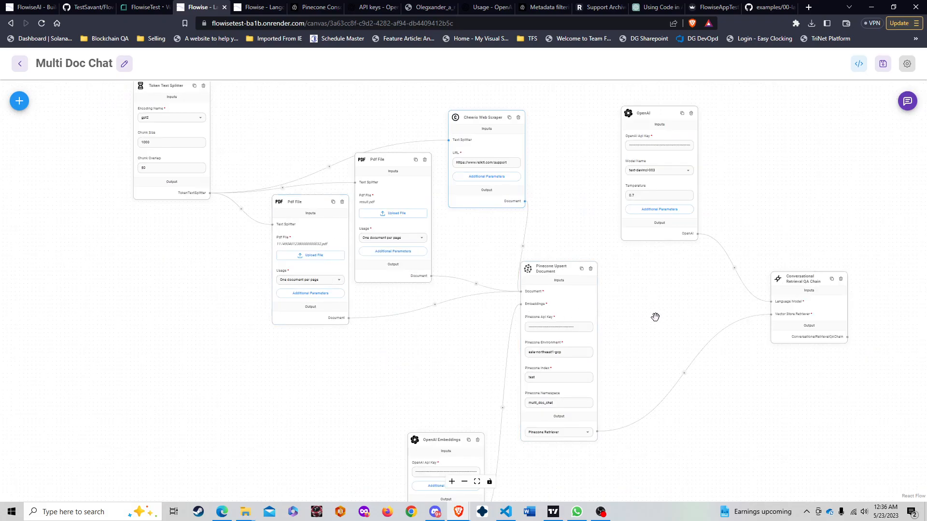
pyautogui.moveTo(668, 317); pyautogui.dragTo(615, 295)
pyautogui.scroll(-1, 638, 296)
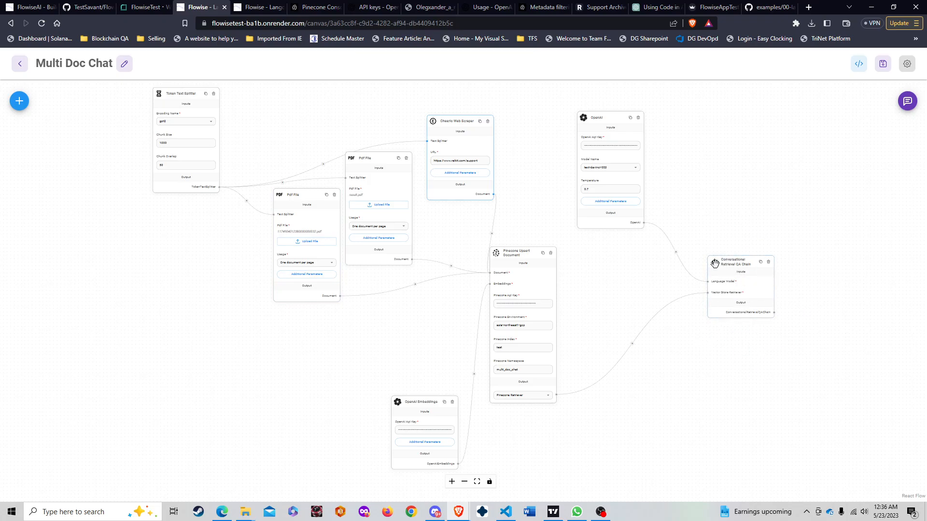
pyautogui.scroll(5, 732, 300)
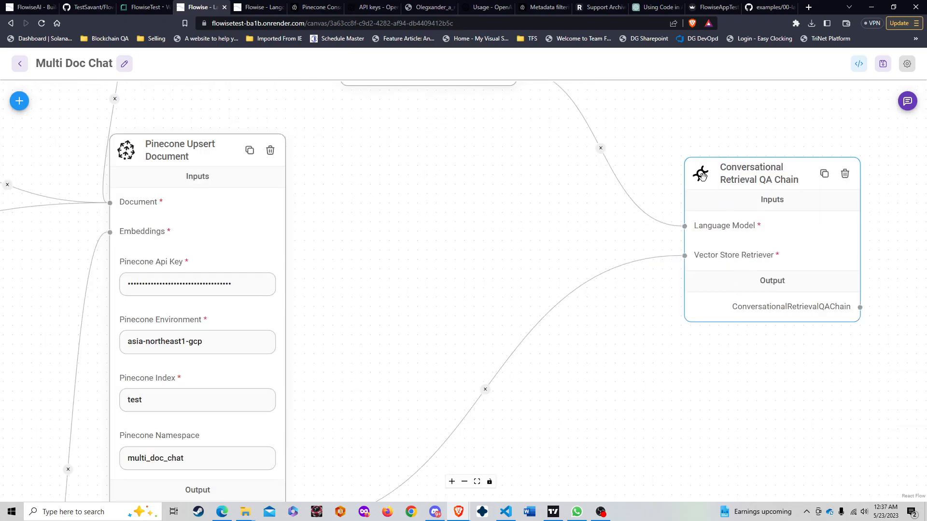
pyautogui.scroll(-5, 686, 223)
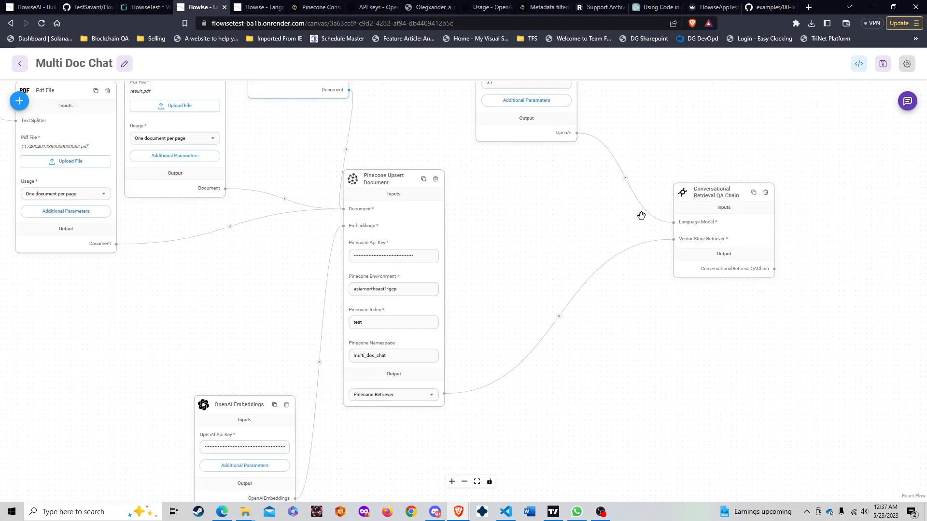
pyautogui.moveTo(571, 213); pyautogui.dragTo(540, 311)
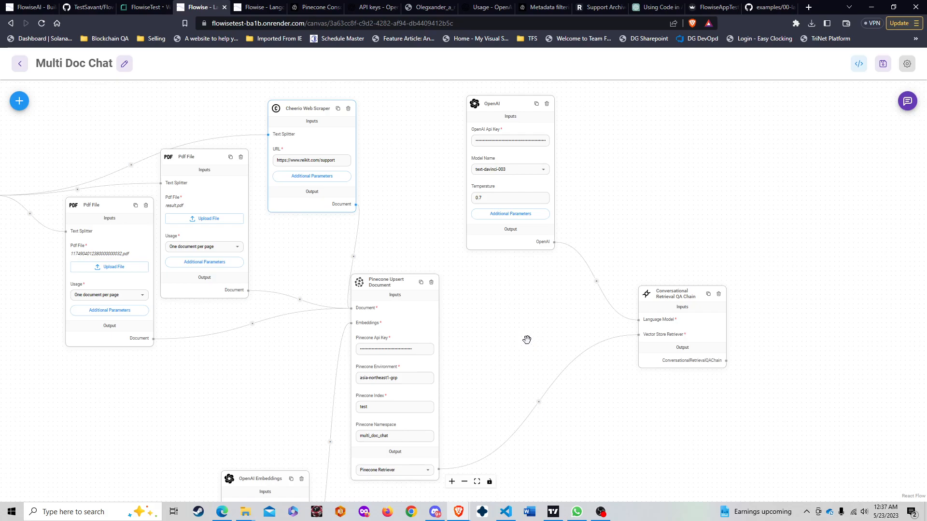
pyautogui.moveTo(526, 339); pyautogui.dragTo(548, 227)
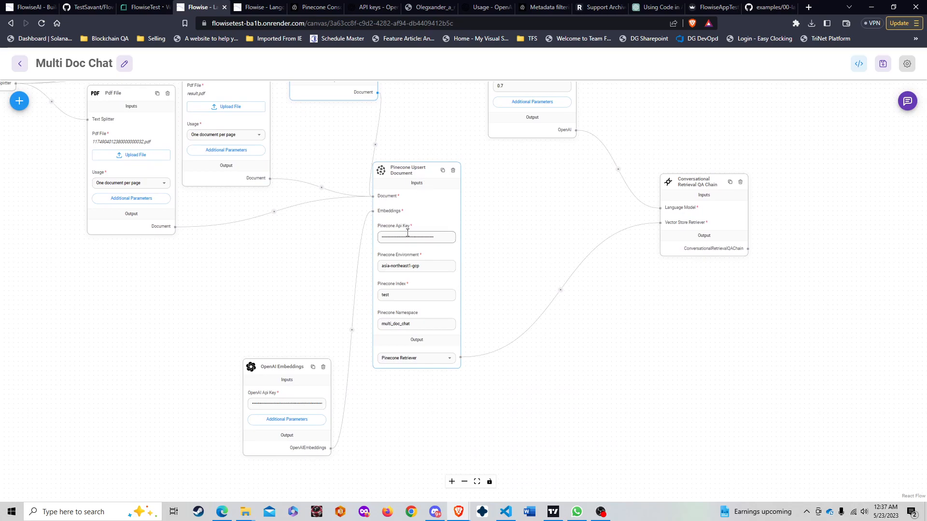
pyautogui.moveTo(321, 277); pyautogui.dragTo(314, 421)
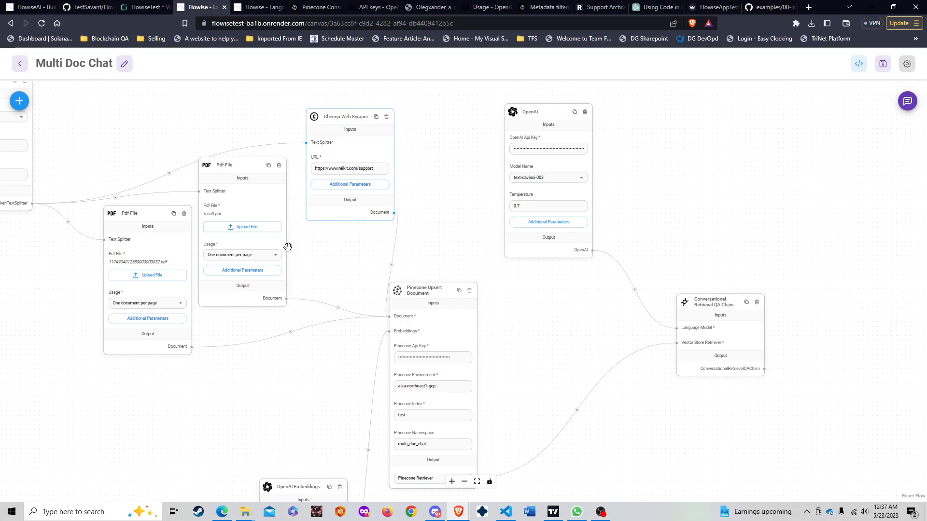
pyautogui.moveTo(285, 392); pyautogui.dragTo(301, 280)
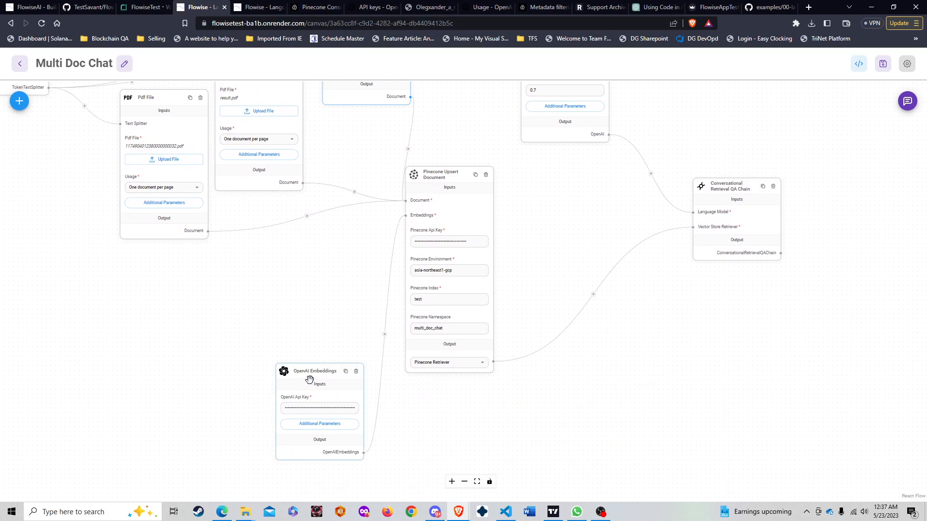
pyautogui.moveTo(308, 312); pyautogui.dragTo(379, 413)
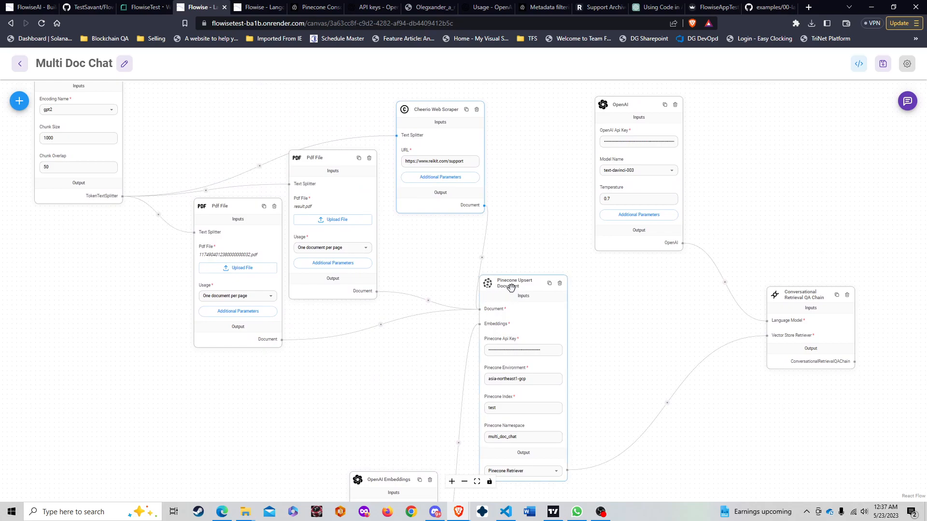
pyautogui.moveTo(322, 396); pyautogui.dragTo(368, 420)
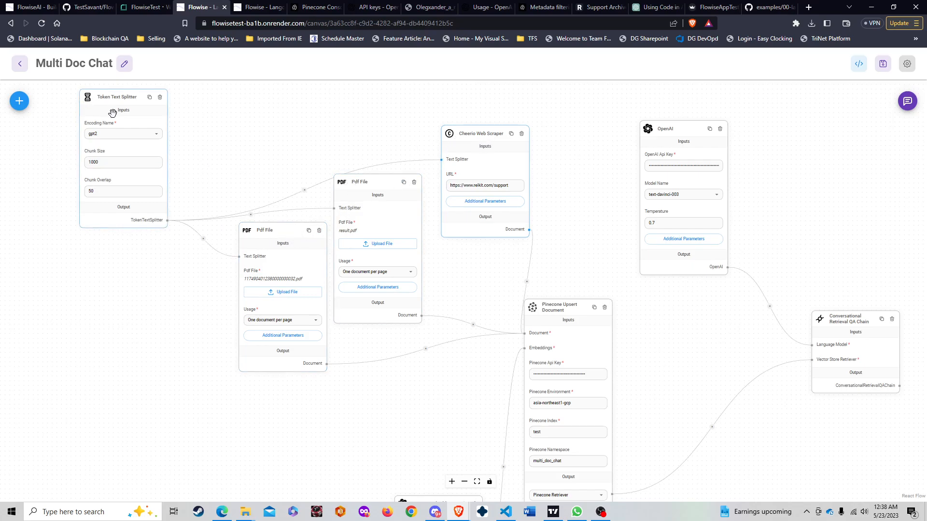
pyautogui.moveTo(340, 438); pyautogui.dragTo(302, 325)
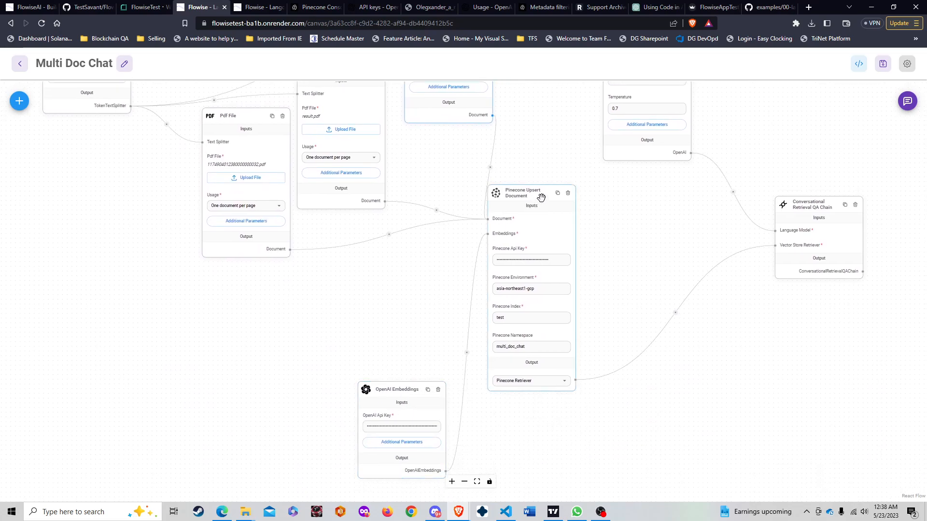
pyautogui.moveTo(741, 215); pyautogui.dragTo(650, 304)
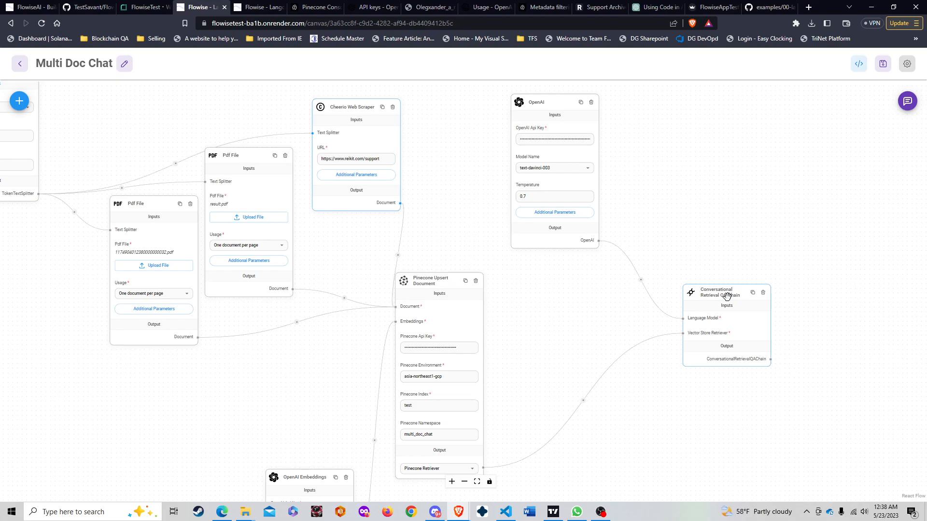
pyautogui.scroll(-1, 519, 213)
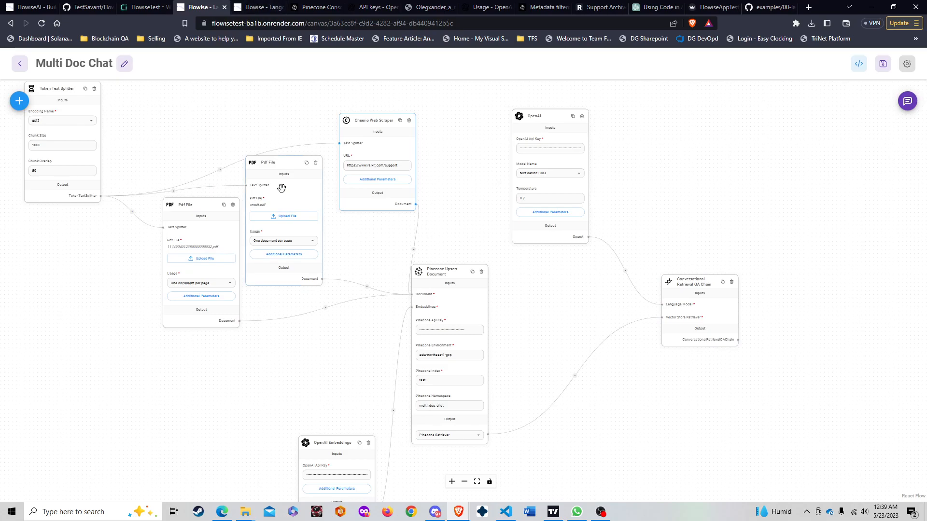
# Step: Switch to the Flowise instance at test-9p9j.onrender.com and create a new blank chatflow
pyautogui.click(256, 7)
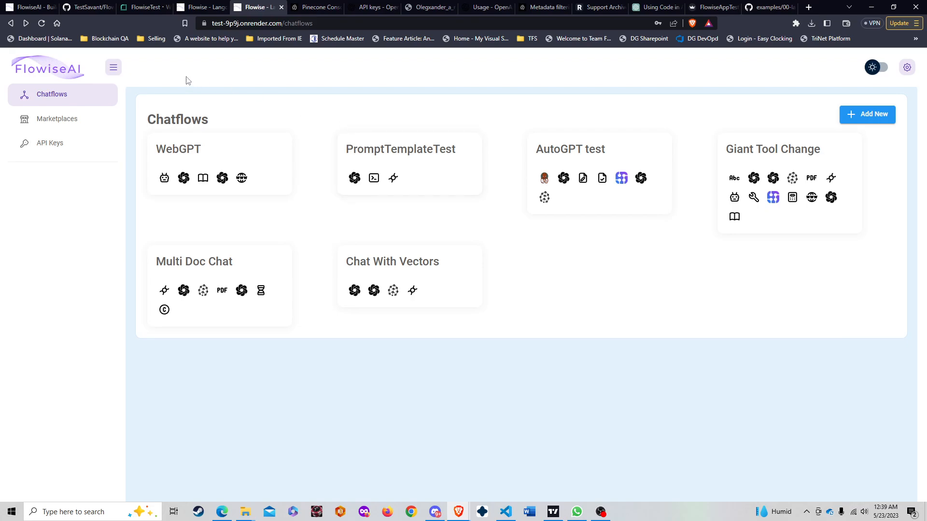
pyautogui.click(855, 125)
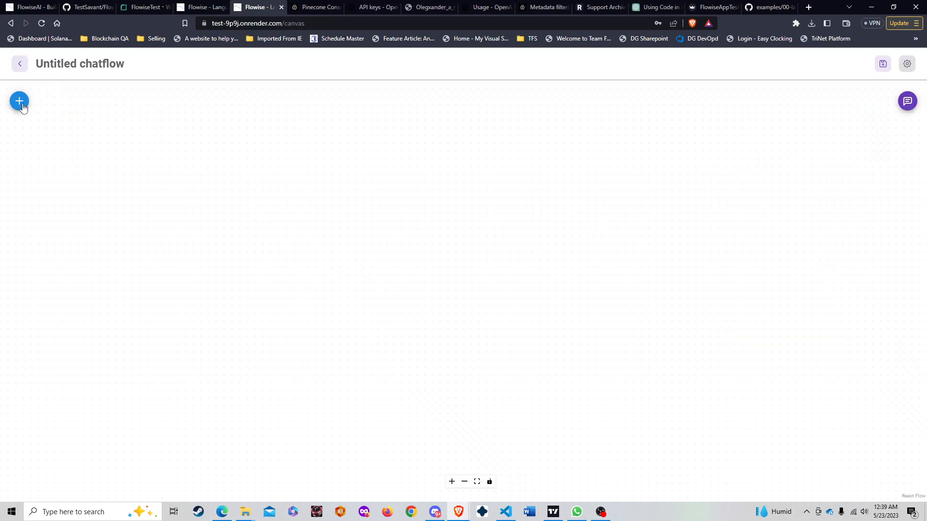
# Step: Return to the Multi Doc Chat chatflow and examine the Language Model and Vector Store Retriever inputs of its Conversational Retrieval QA Chain
pyautogui.click(203, 7)
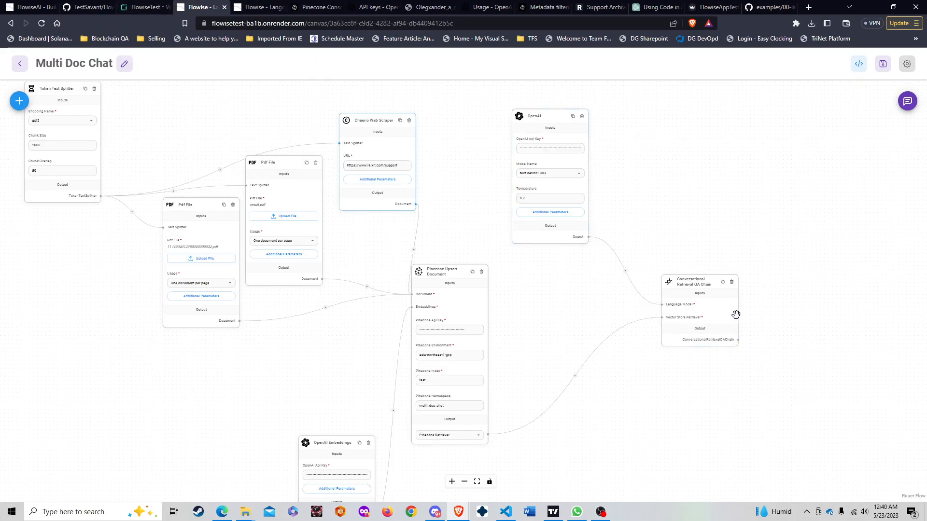
pyautogui.scroll(5, 682, 296)
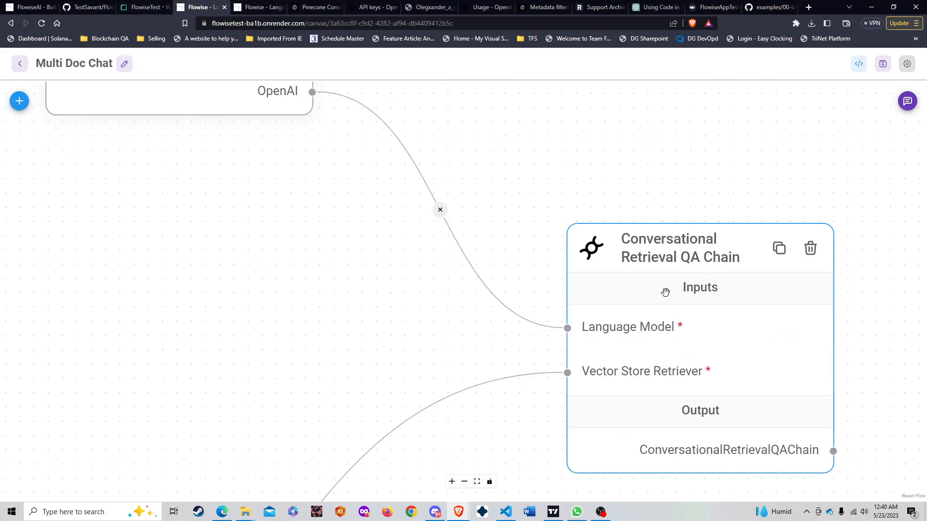
pyautogui.scroll(-4, 665, 292)
pyautogui.moveTo(633, 159); pyautogui.dragTo(457, 124)
pyautogui.scroll(-2, 339, 240)
pyautogui.moveTo(339, 239); pyautogui.dragTo(376, 292)
pyautogui.scroll(-3, 352, 311)
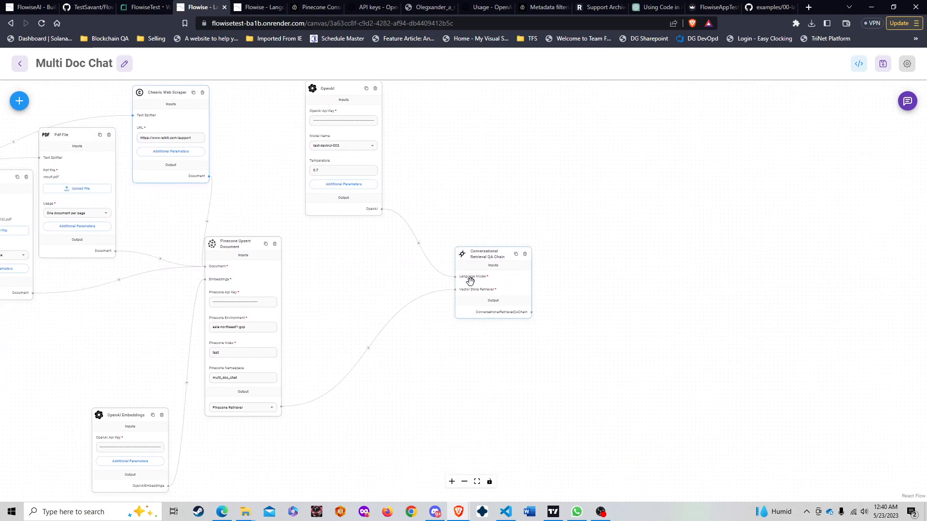
# Step: Add a Conversational Retrieval QA Chain node to the untitled chatflow on test-9p9j.onrender.com and place it near the upper middle of the canvas
pyautogui.click(276, 6)
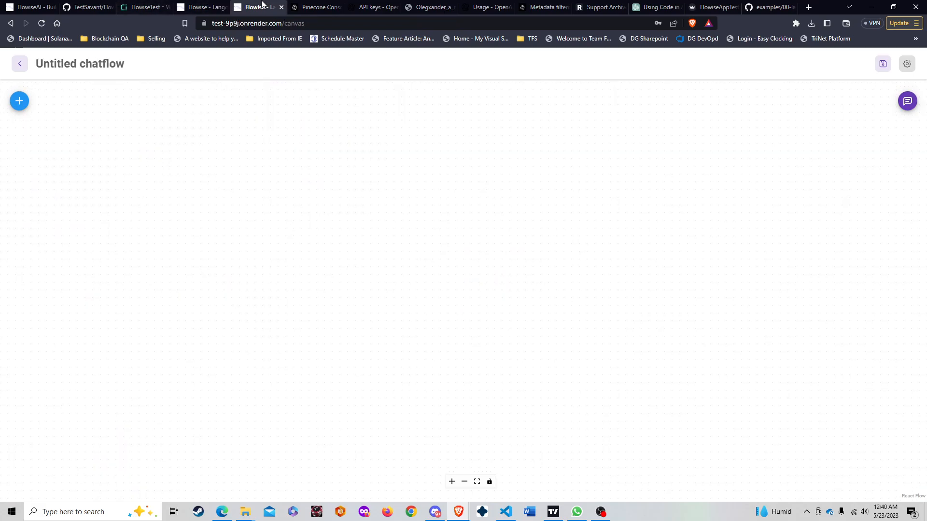
pyautogui.click(19, 103)
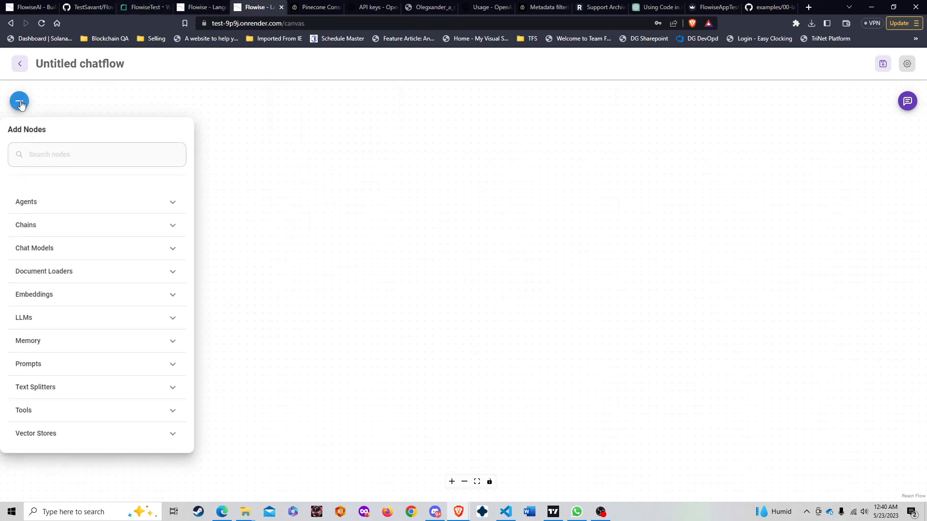
pyautogui.click(54, 227)
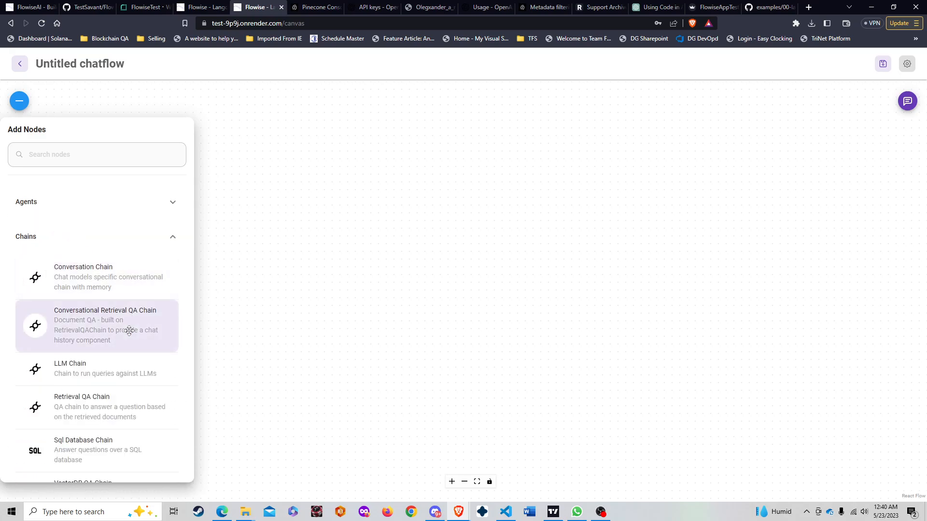
pyautogui.moveTo(118, 329); pyautogui.dragTo(475, 295)
pyautogui.scroll(-5, 438, 232)
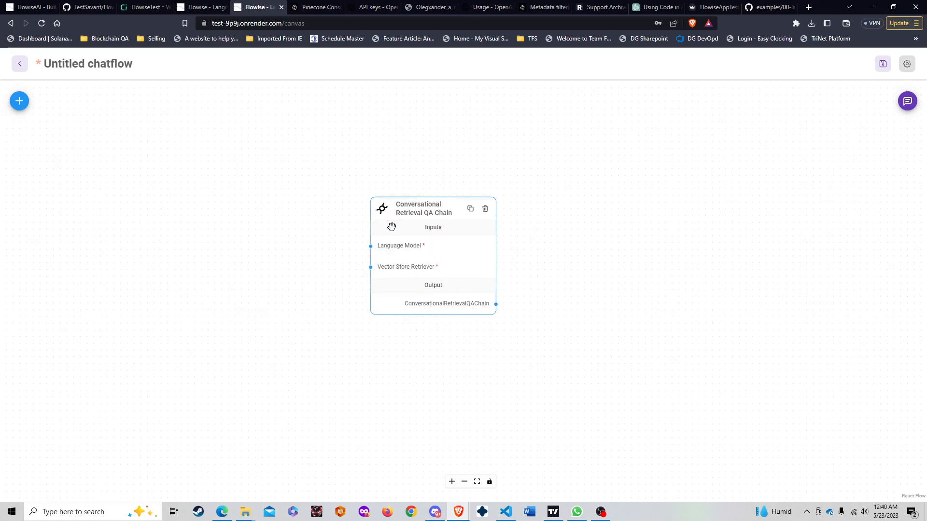
pyautogui.moveTo(416, 208); pyautogui.dragTo(489, 179)
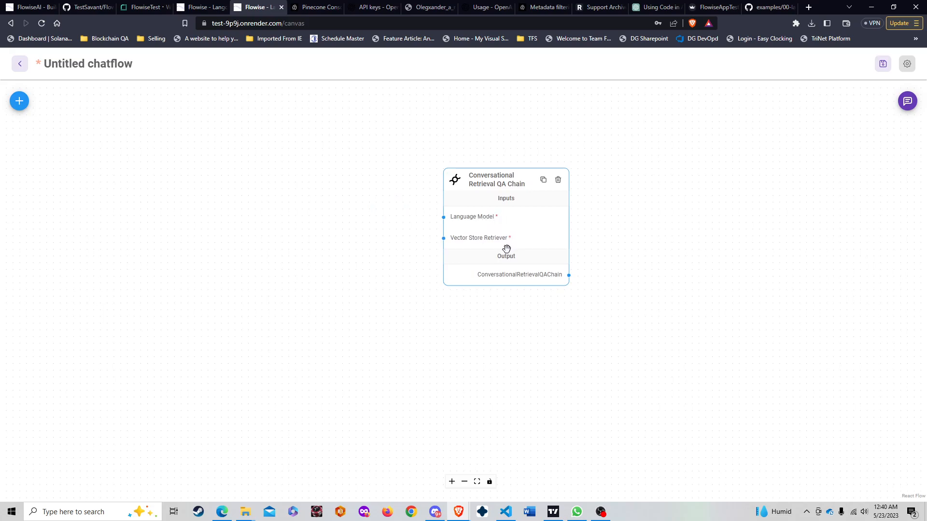
# Step: Add an OpenAI LLM node to the untitled chatflow and place it to the upper left of the Conversational Retrieval QA Chain
pyautogui.click(23, 103)
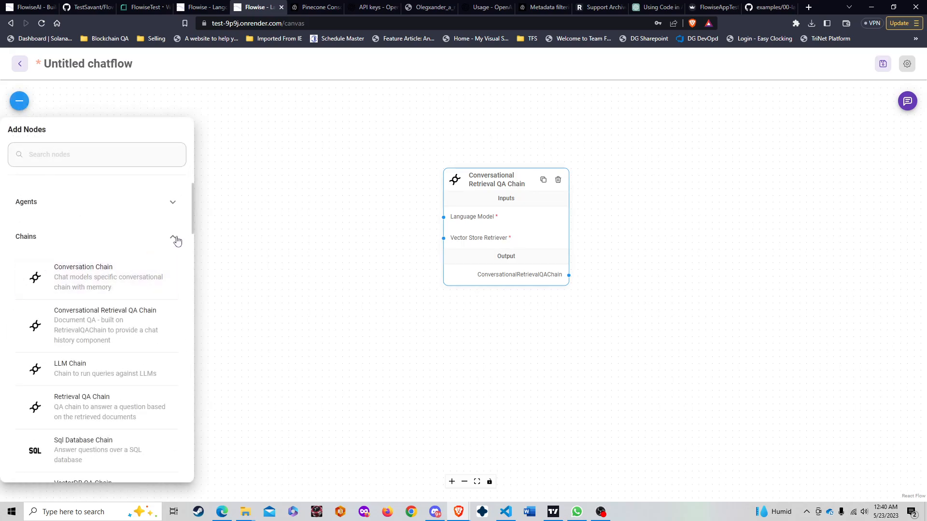
pyautogui.click(175, 238)
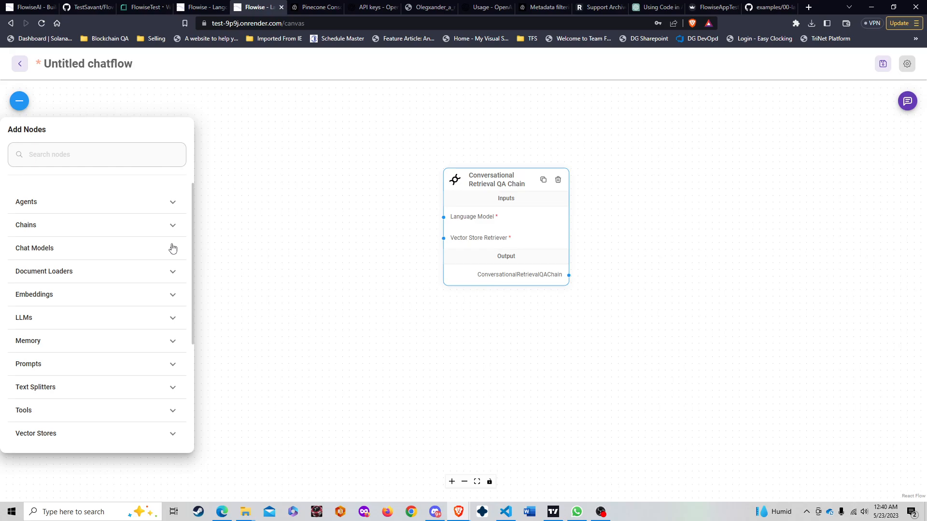
pyautogui.click(142, 320)
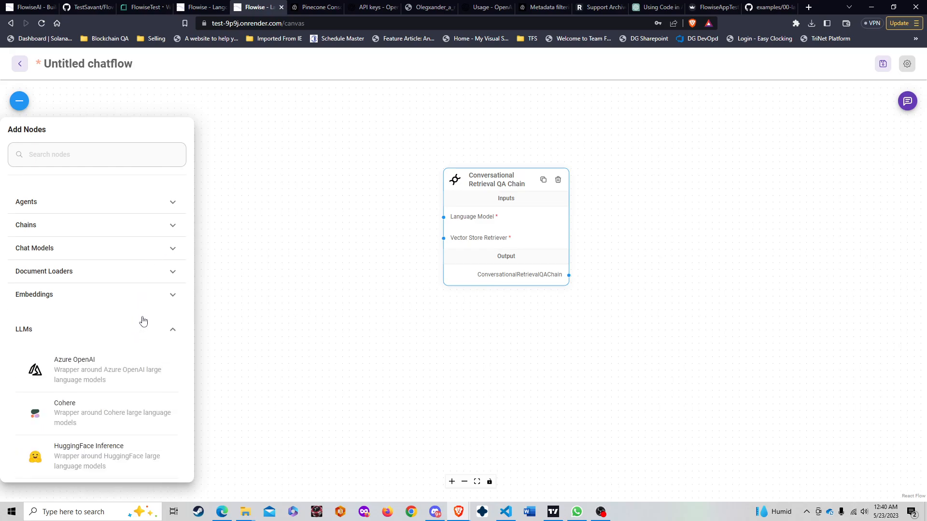
pyautogui.scroll(-3, 143, 322)
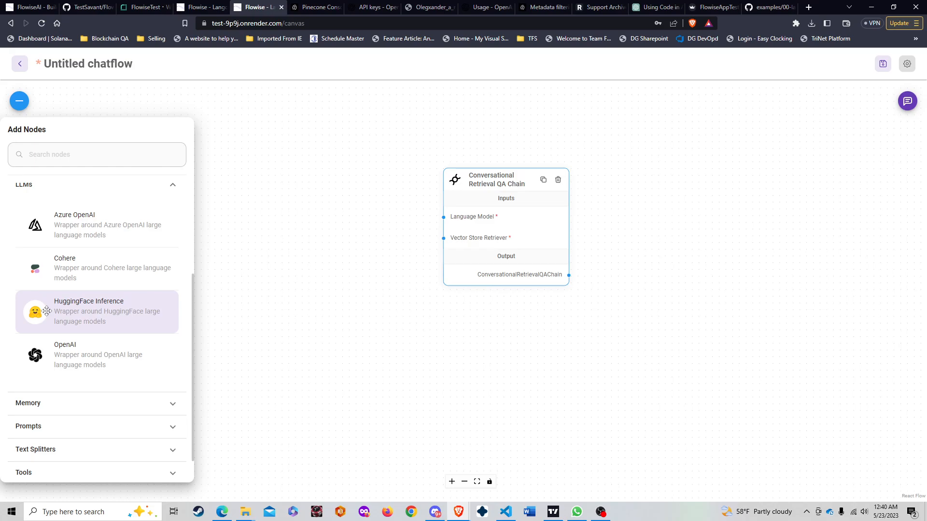
pyautogui.moveTo(74, 351); pyautogui.dragTo(321, 107)
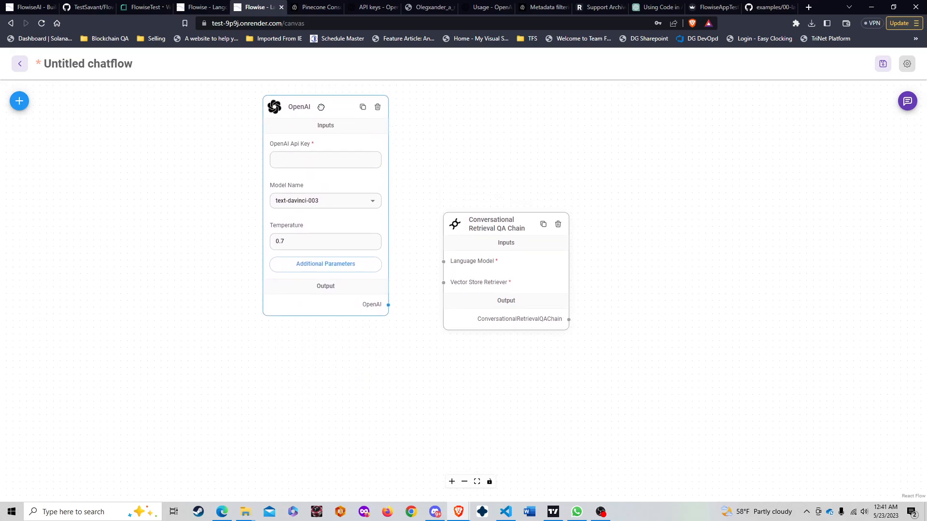
# Step: Add a Pinecone Upsert Document vector store node and place it directly below the OpenAI node
pyautogui.click(17, 102)
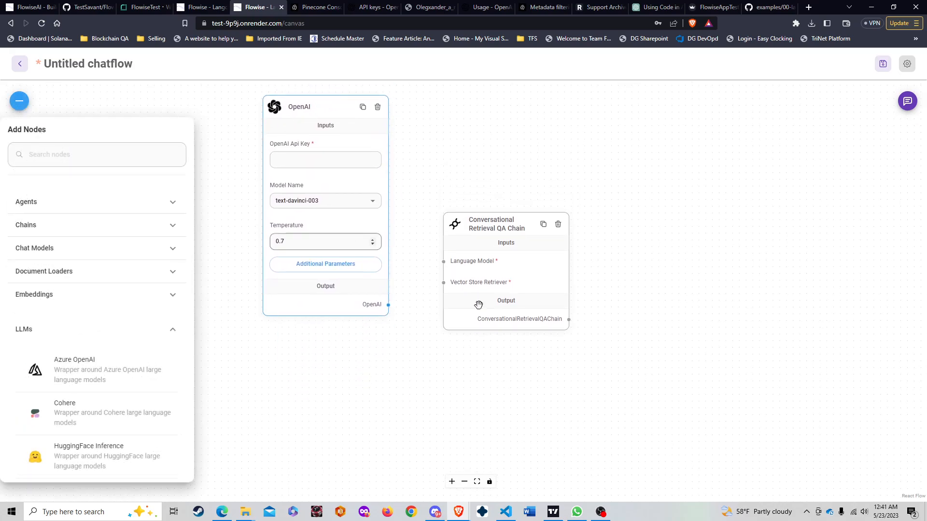
pyautogui.click(152, 330)
pyautogui.scroll(-1, 106, 352)
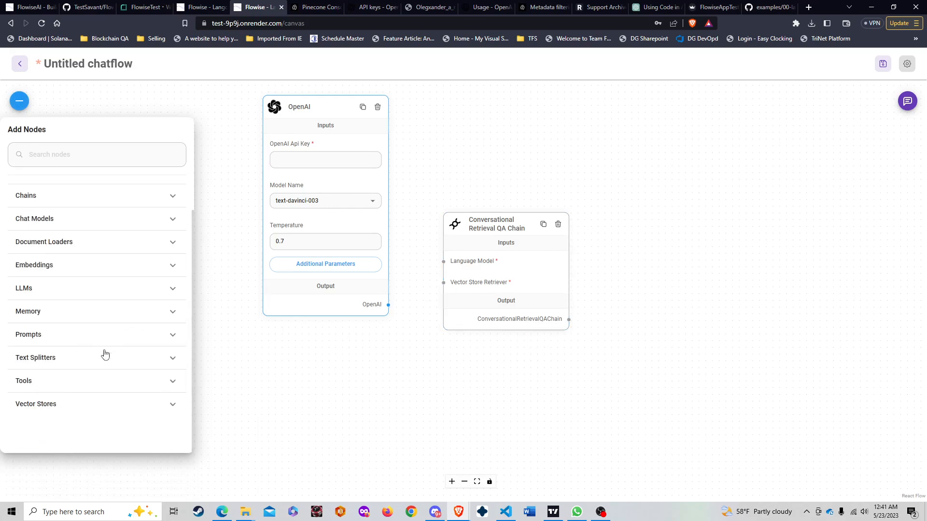
pyautogui.click(113, 406)
pyautogui.scroll(-3, 114, 403)
pyautogui.scroll(-3, 114, 394)
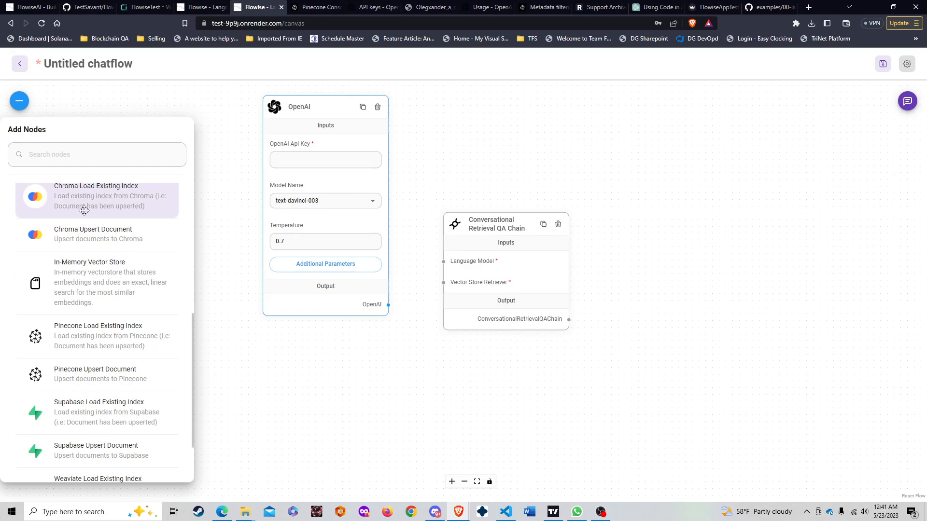
pyautogui.scroll(-2, 84, 210)
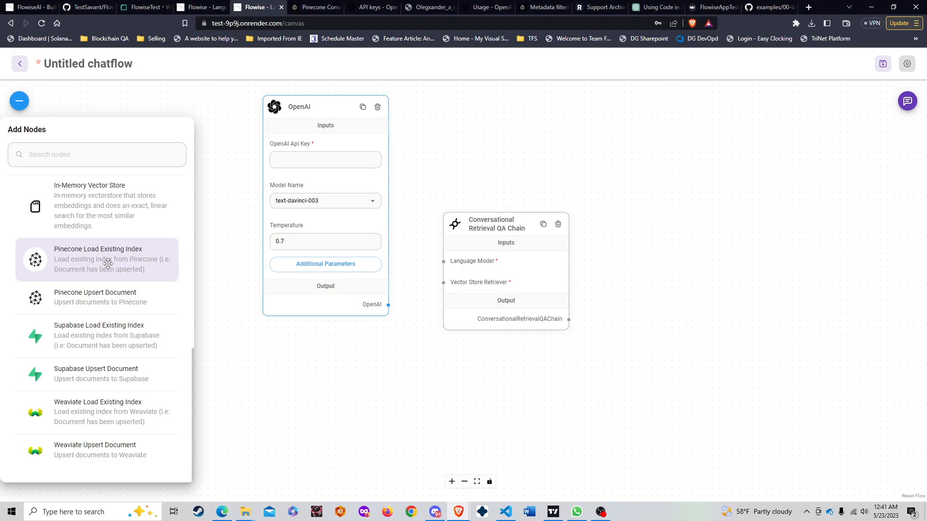
pyautogui.moveTo(96, 295); pyautogui.dragTo(352, 408)
pyautogui.scroll(-3, 354, 405)
pyautogui.moveTo(435, 450); pyautogui.dragTo(449, 269)
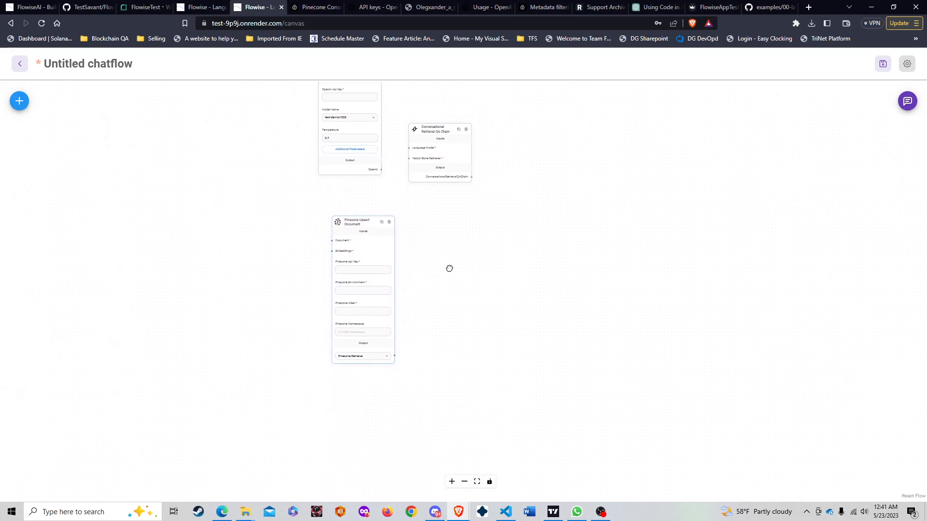
pyautogui.scroll(3, 349, 248)
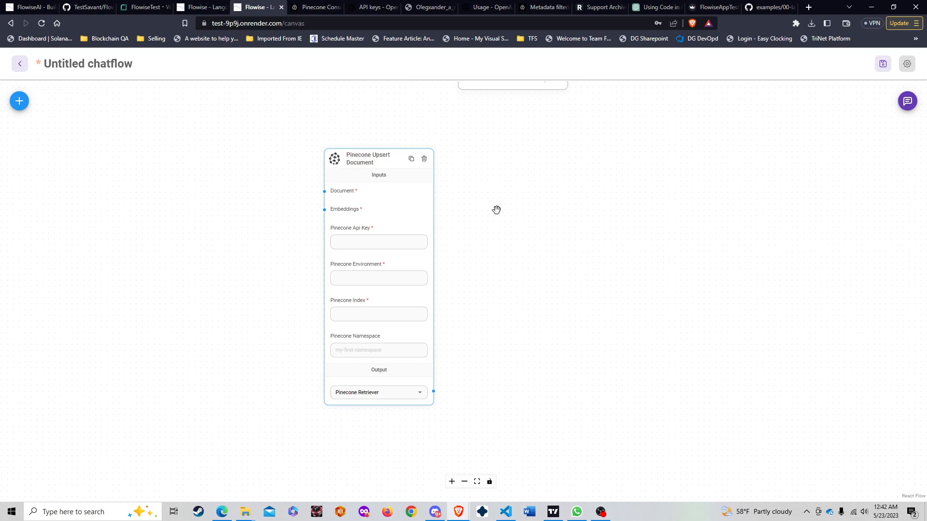
pyautogui.moveTo(486, 180); pyautogui.dragTo(473, 211)
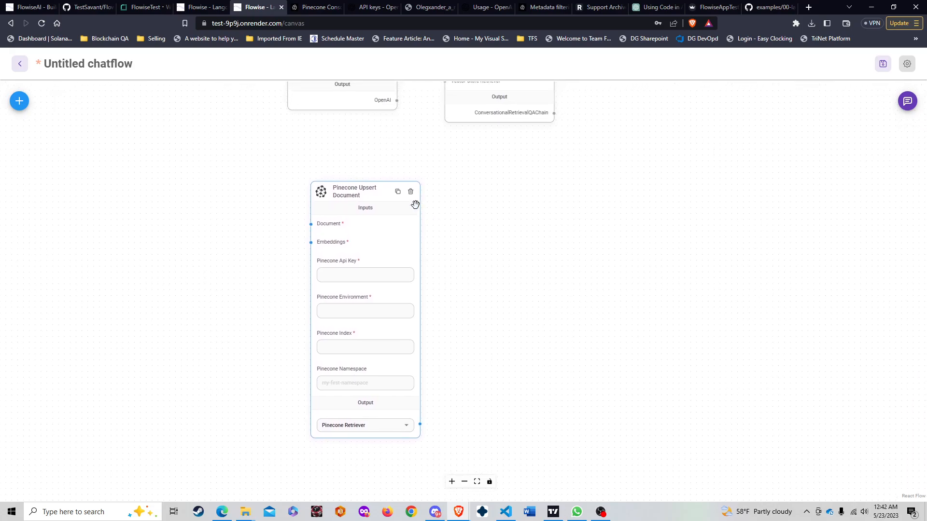
pyautogui.moveTo(362, 186); pyautogui.dragTo(343, 154)
pyautogui.scroll(1, 462, 255)
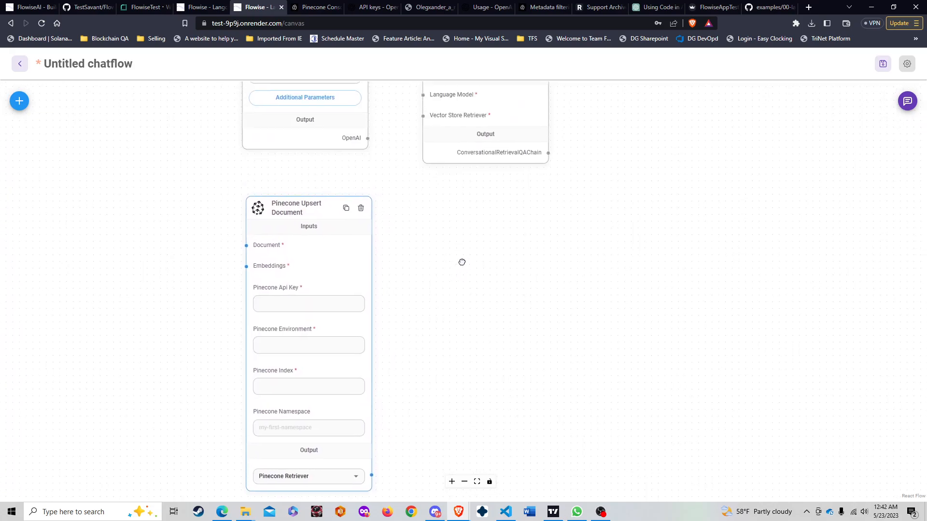
# Step: Connect the OpenAI output to the chain's Language Model input and the Pinecone Retriever output to its Vector Store Retriever input
pyautogui.scroll(-3, 462, 261)
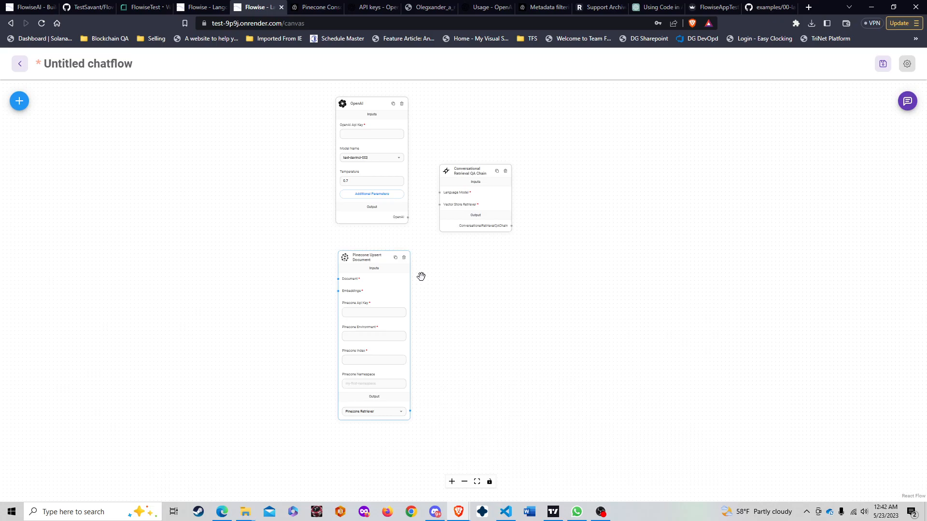
pyautogui.scroll(1, 421, 276)
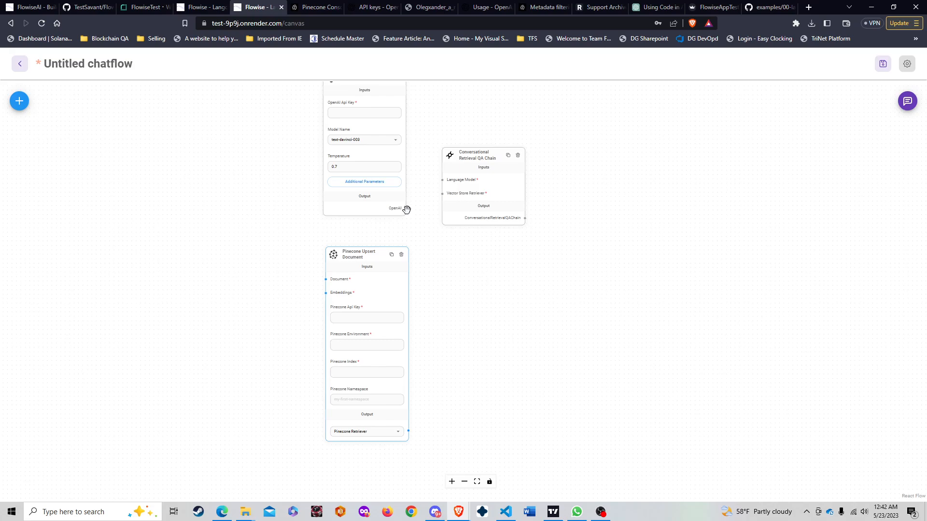
pyautogui.moveTo(417, 208); pyautogui.dragTo(441, 180)
pyautogui.moveTo(444, 194); pyautogui.dragTo(412, 426)
pyautogui.moveTo(408, 431); pyautogui.dragTo(409, 431)
# Step: Add an OpenAI Embeddings node beside the Pinecone Upsert Document node and connect it to the Embeddings input
pyautogui.click(20, 101)
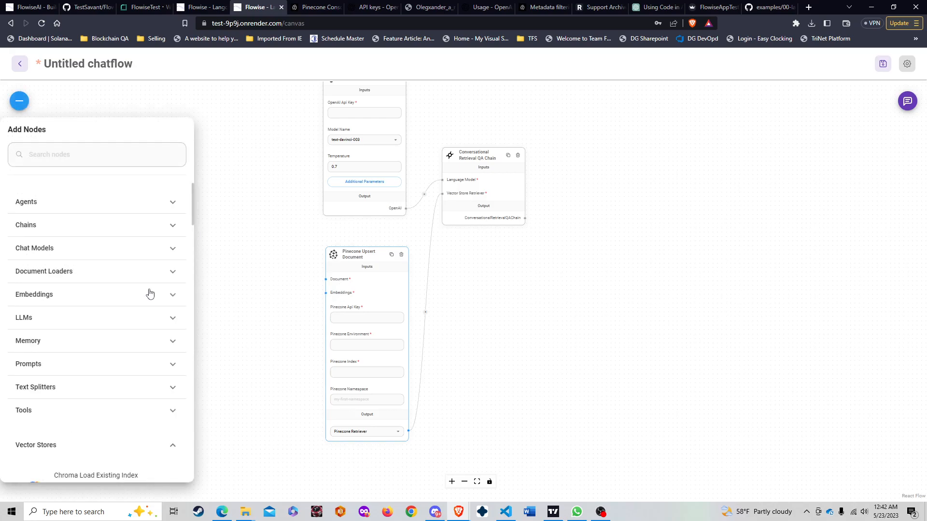
pyautogui.click(146, 300)
pyautogui.scroll(-3, 91, 381)
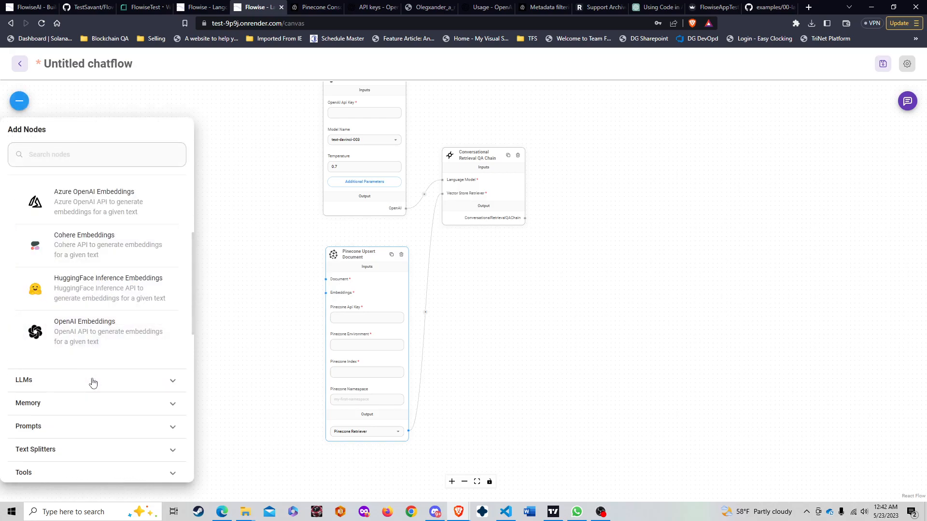
pyautogui.moveTo(79, 319); pyautogui.dragTo(186, 295)
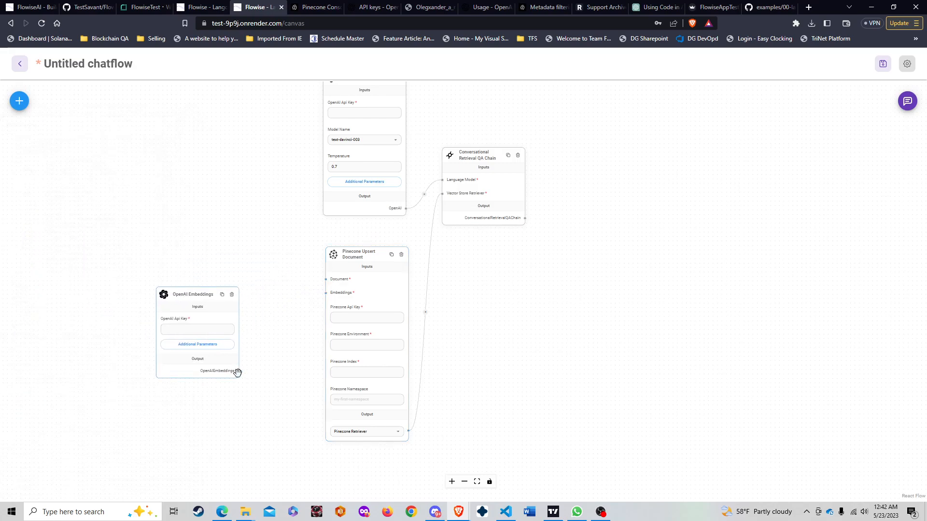
pyautogui.scroll(3, 237, 372)
pyautogui.moveTo(240, 369); pyautogui.dragTo(390, 234)
pyautogui.scroll(-5, 312, 268)
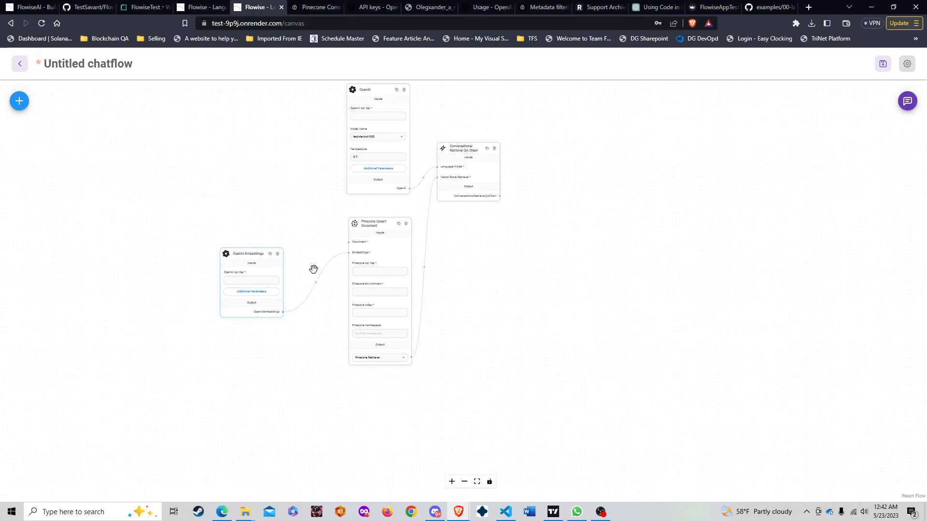
# Step: Check which document loaders feed the Pinecone Upsert Document node in the Multi Doc Chat chatflow, and return to the untitled chatflow
pyautogui.click(202, 8)
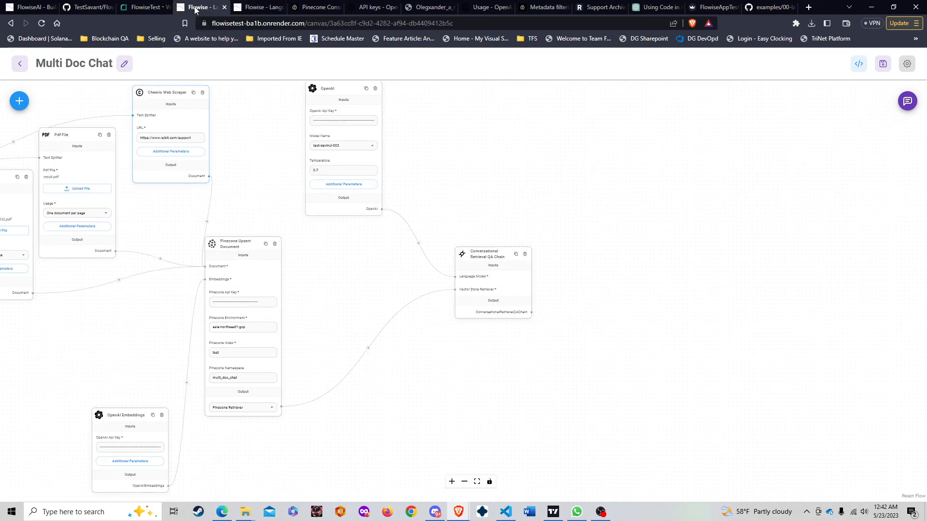
pyautogui.moveTo(155, 223); pyautogui.dragTo(253, 211)
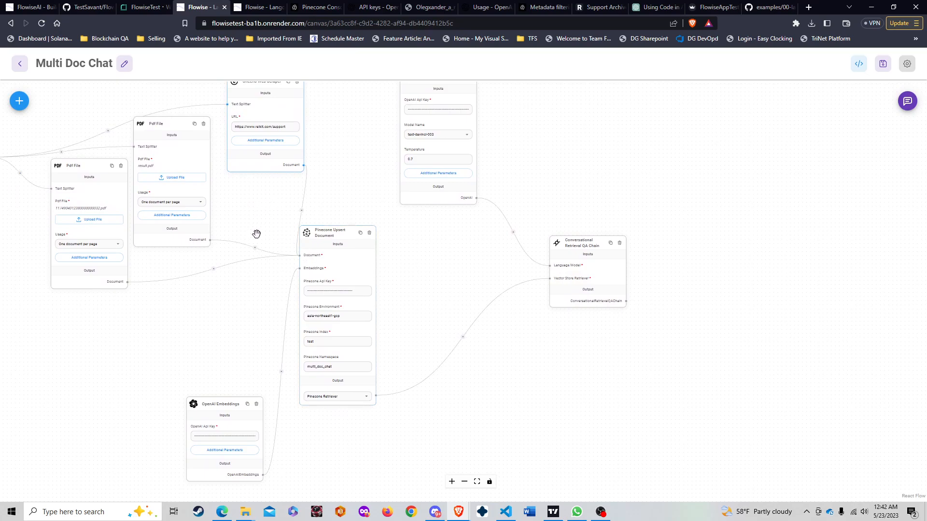
pyautogui.click(254, 5)
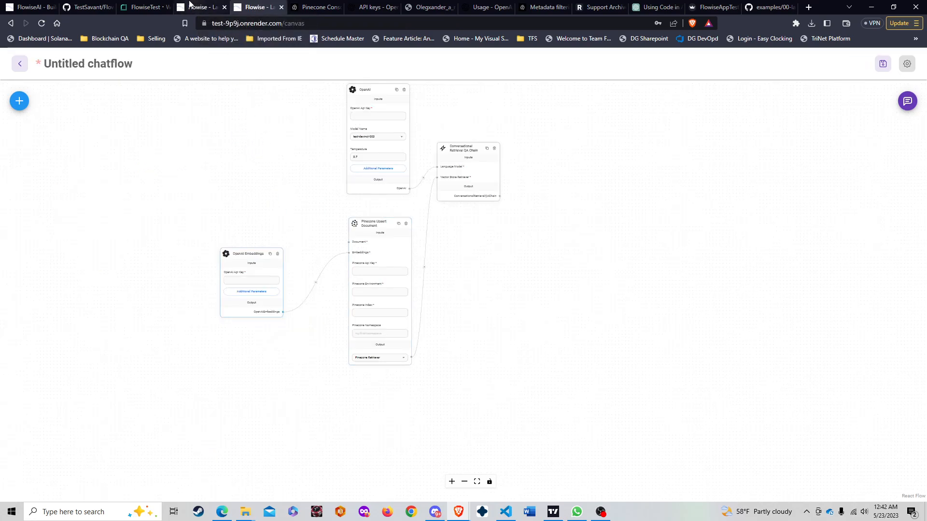
# Step: Add a Pdf File loader above the OpenAI Embeddings node and a Cheerio Web Scraper loader below it
pyautogui.click(20, 102)
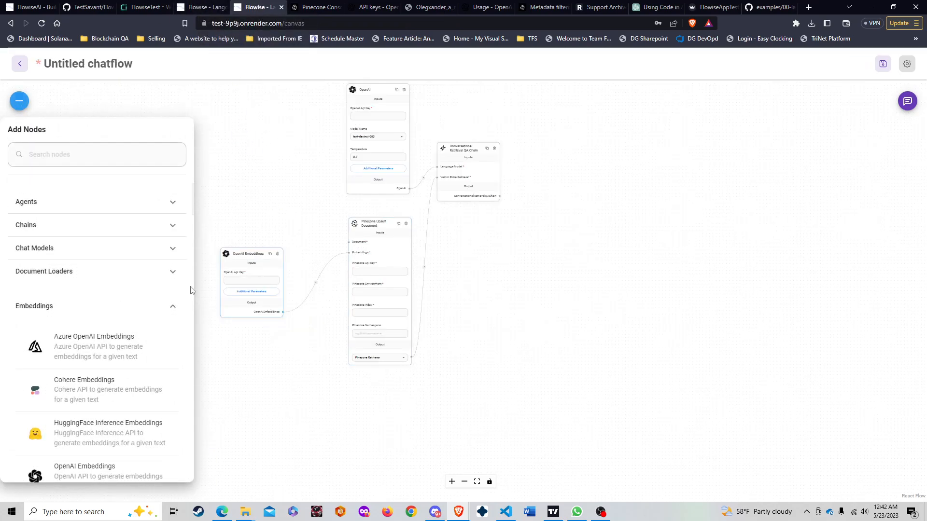
pyautogui.click(118, 301)
pyautogui.click(94, 274)
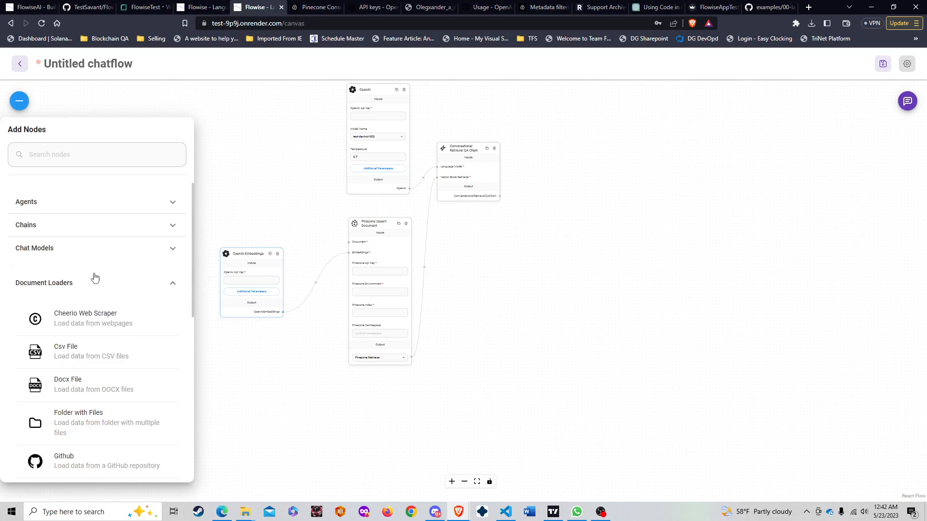
pyautogui.scroll(-3, 89, 290)
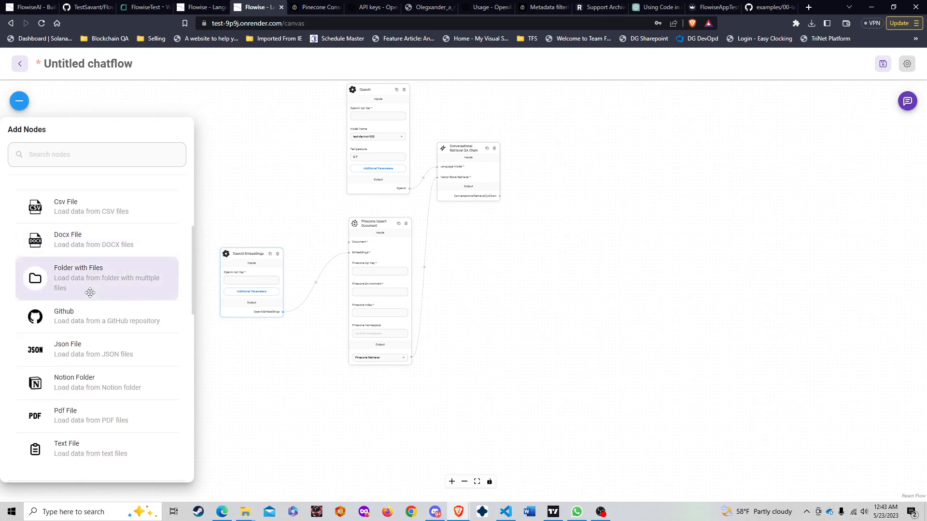
pyautogui.scroll(-1, 90, 292)
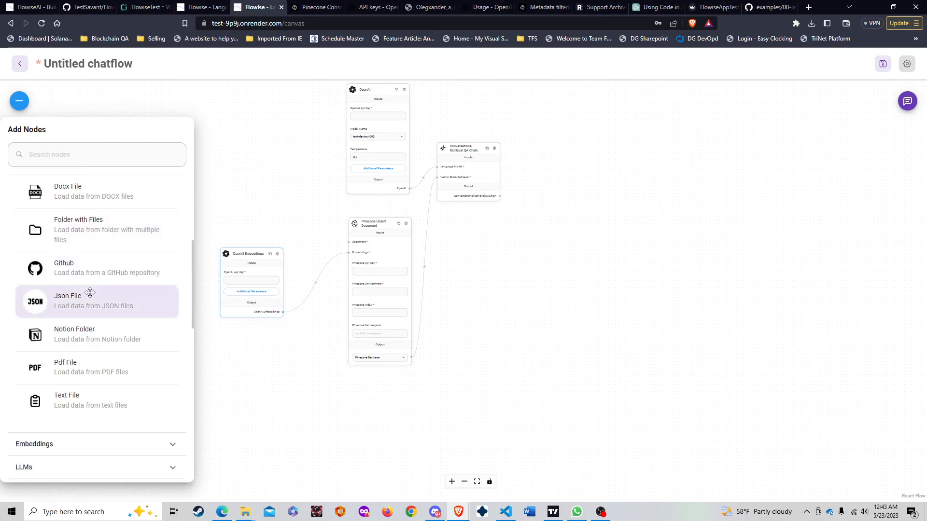
pyautogui.scroll(1, 88, 291)
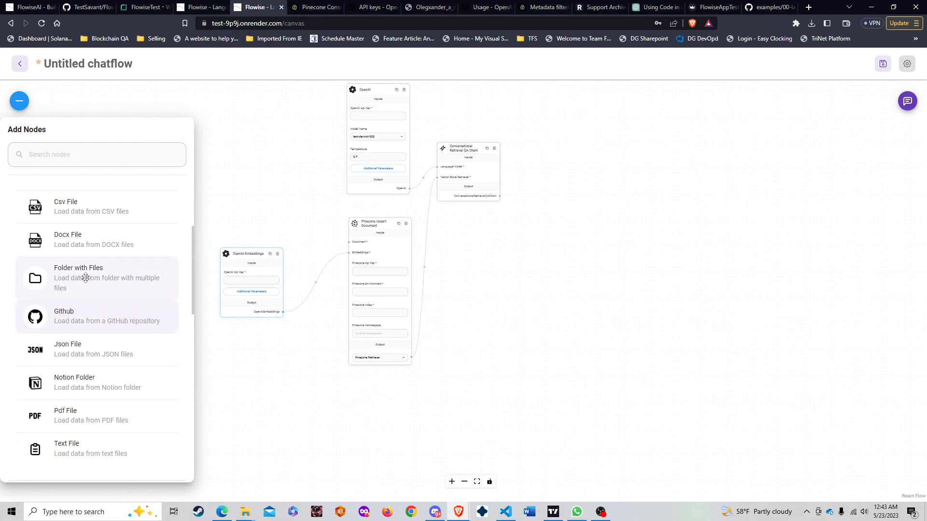
pyautogui.scroll(1, 85, 278)
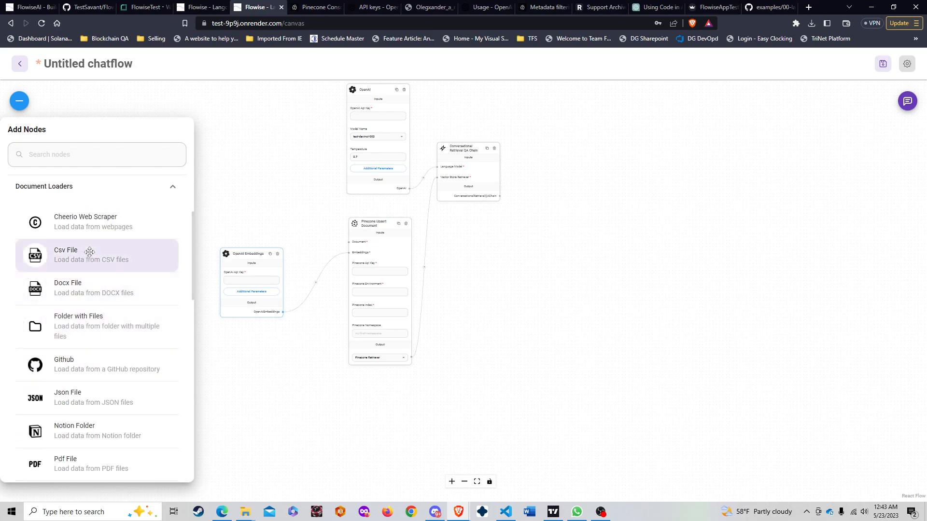
pyautogui.scroll(-1, 90, 251)
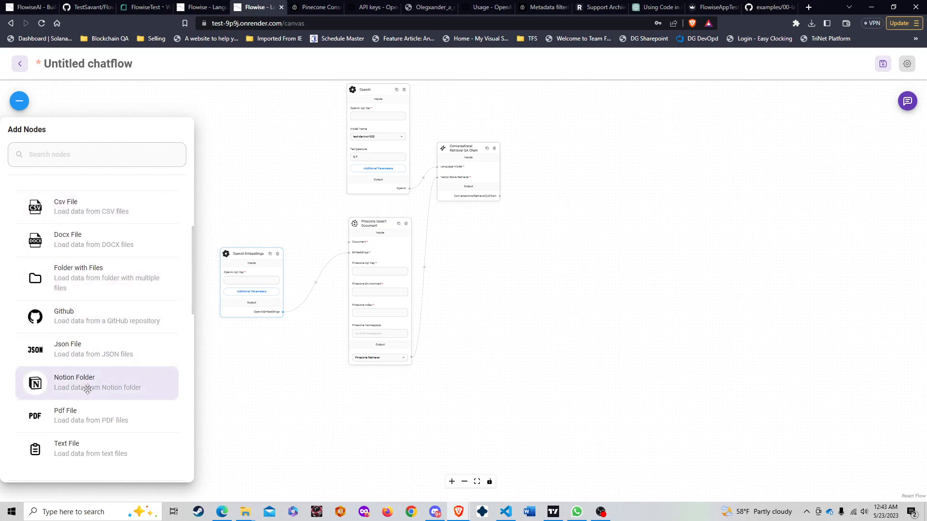
pyautogui.moveTo(79, 416); pyautogui.dragTo(235, 160)
pyautogui.click(20, 101)
pyautogui.moveTo(62, 319); pyautogui.dragTo(227, 402)
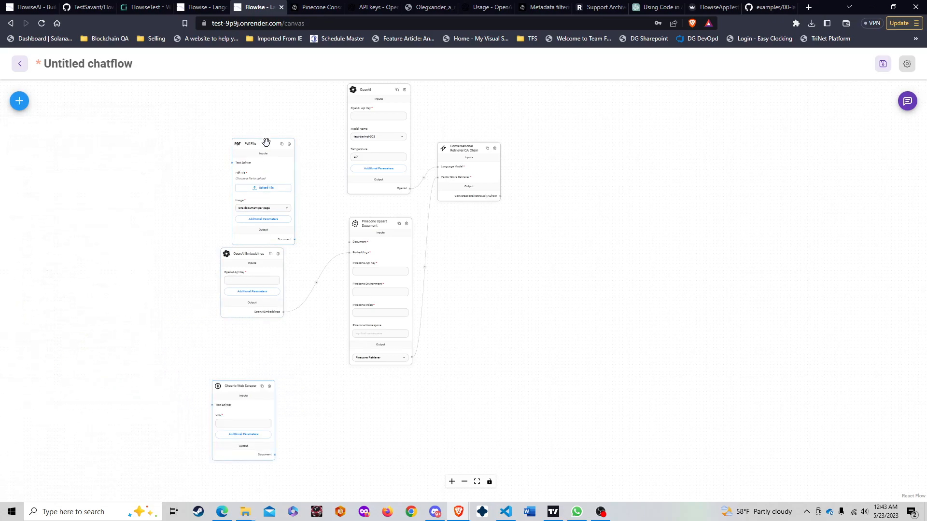
# Step: Move the Pdf File node further left, duplicate it, and place the copy beside the original
pyautogui.moveTo(264, 144); pyautogui.dragTo(148, 152)
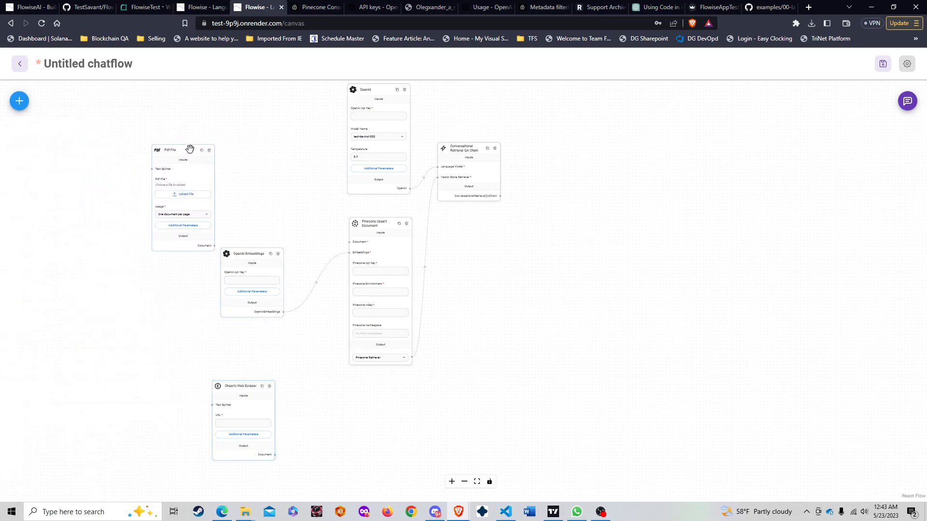
pyautogui.click(201, 150)
pyautogui.moveTo(263, 149); pyautogui.dragTo(246, 129)
# Step: Move the Cheerio Web Scraper node between the Pdf File nodes and the OpenAI node, and space the three loaders without overlap
pyautogui.moveTo(234, 384); pyautogui.dragTo(315, 142)
pyautogui.moveTo(174, 213); pyautogui.dragTo(146, 197)
pyautogui.moveTo(246, 196); pyautogui.dragTo(218, 180)
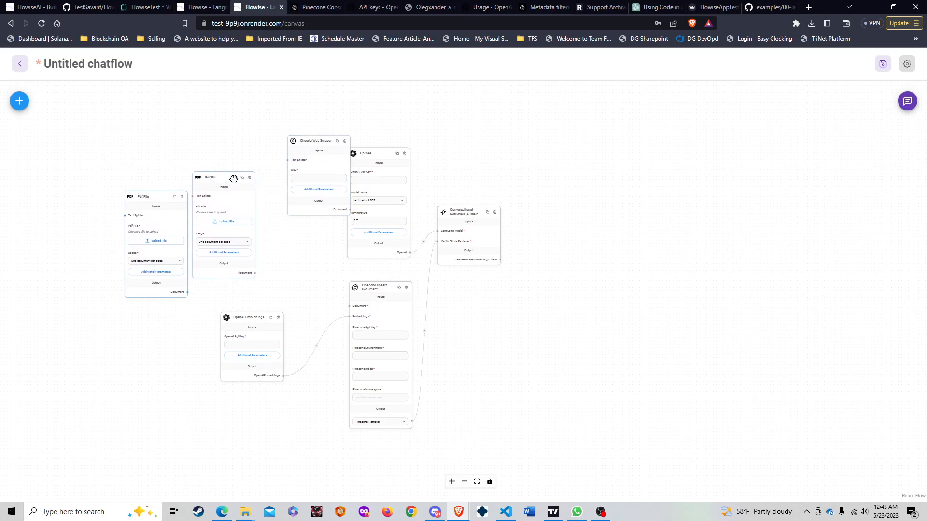
pyautogui.moveTo(303, 143); pyautogui.dragTo(280, 144)
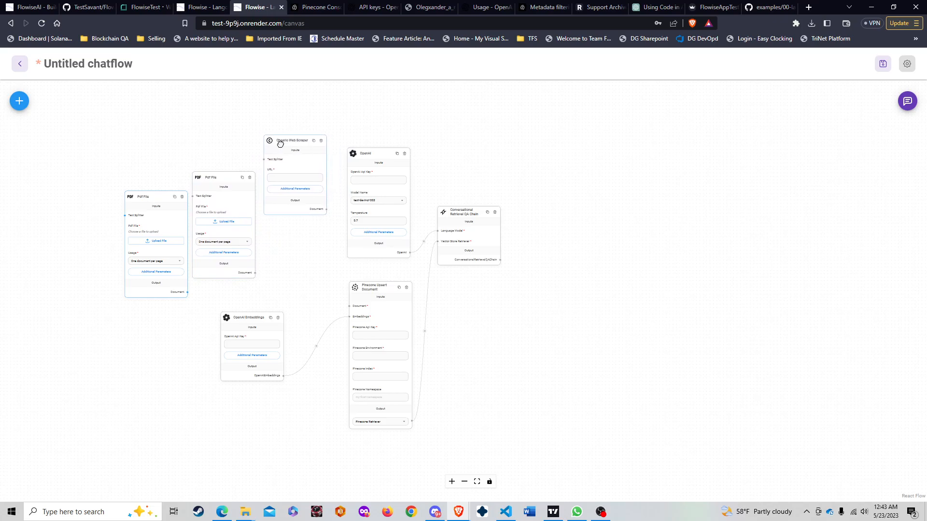
pyautogui.moveTo(224, 180); pyautogui.dragTo(226, 178)
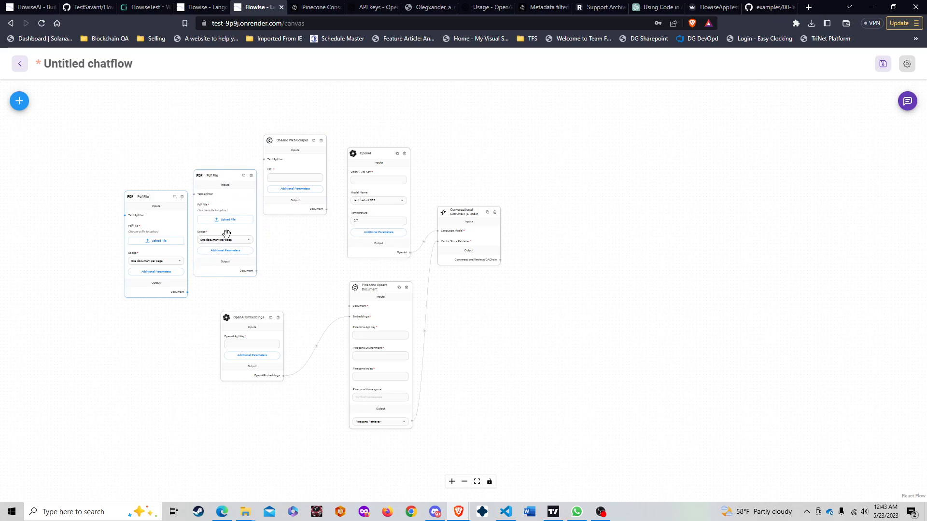
pyautogui.scroll(5, 216, 223)
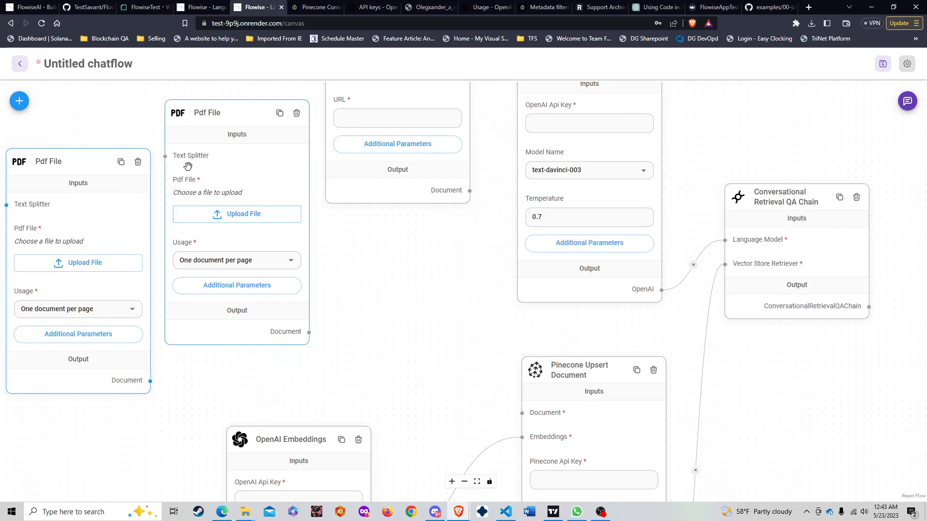
# Step: Add a Character Text Splitter node beside the Pdf File nodes
pyautogui.scroll(-3, 181, 159)
pyautogui.scroll(-1, 36, 151)
pyautogui.click(19, 101)
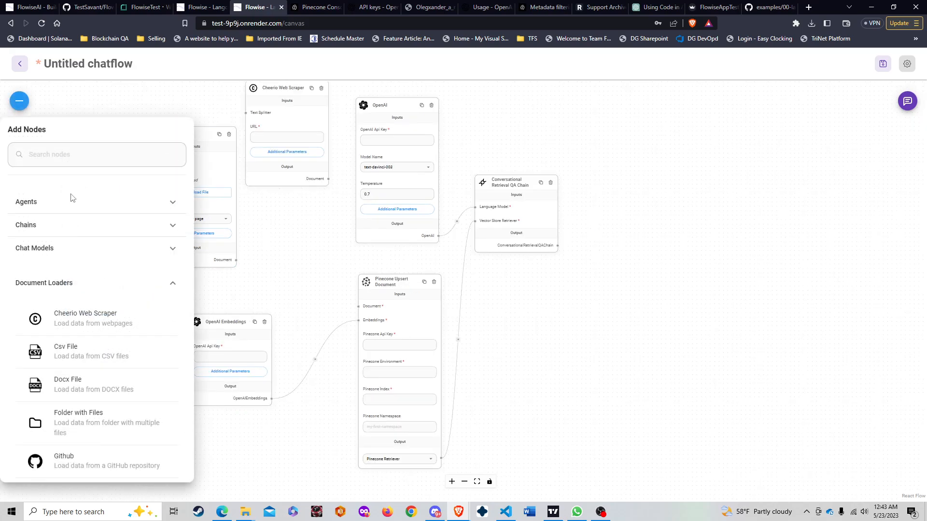
pyautogui.click(60, 285)
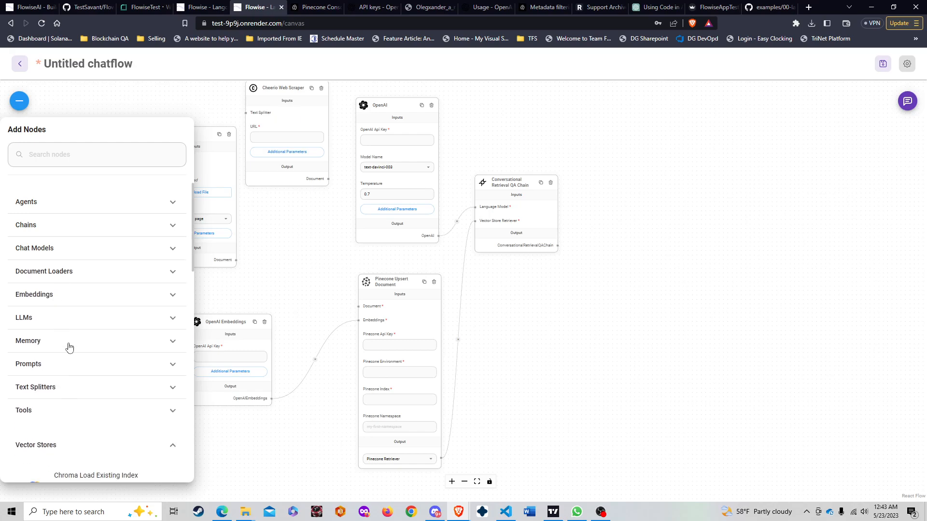
pyautogui.click(62, 391)
pyautogui.scroll(-5, 74, 381)
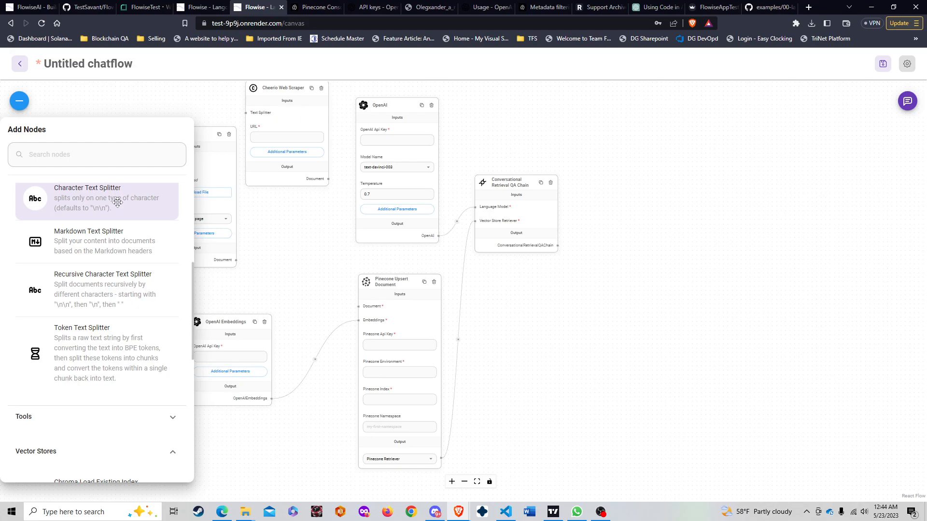
pyautogui.moveTo(117, 202); pyautogui.dragTo(90, 127)
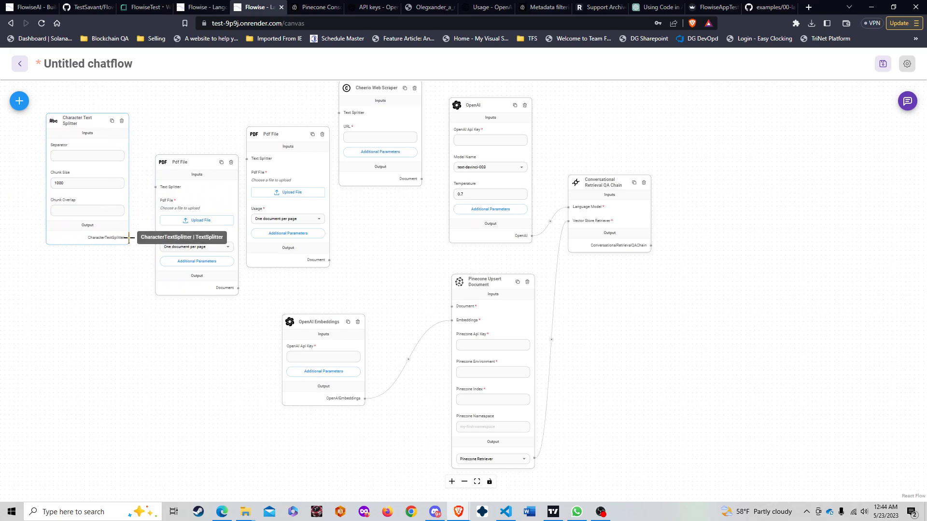
# Step: Connect the Character Text Splitter to both Pdf File nodes and the Cheerio Web Scraper, and delete the splitter
pyautogui.moveTo(129, 238); pyautogui.dragTo(156, 187)
pyautogui.scroll(-3, 106, 225)
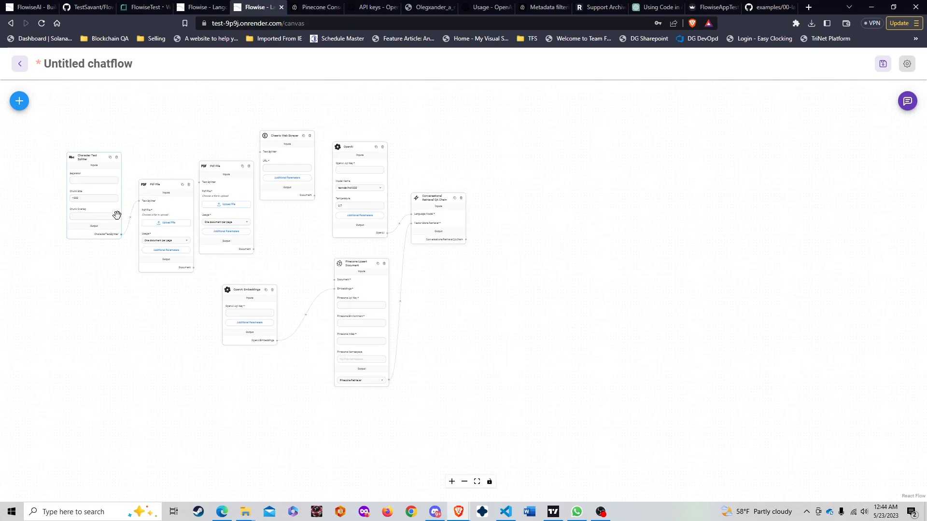
pyautogui.moveTo(84, 159); pyautogui.dragTo(71, 197)
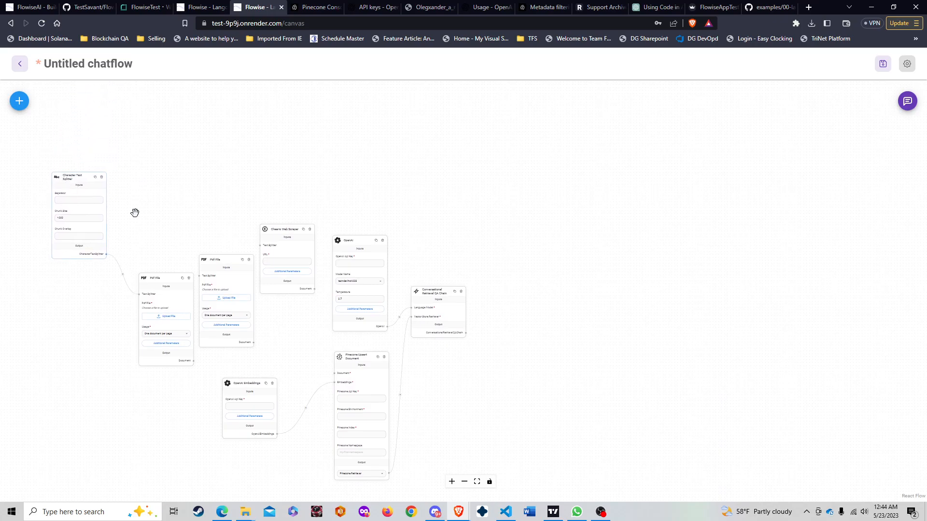
pyautogui.moveTo(198, 275); pyautogui.dragTo(105, 253)
pyautogui.moveTo(259, 245); pyautogui.dragTo(105, 253)
pyautogui.scroll(3, 132, 385)
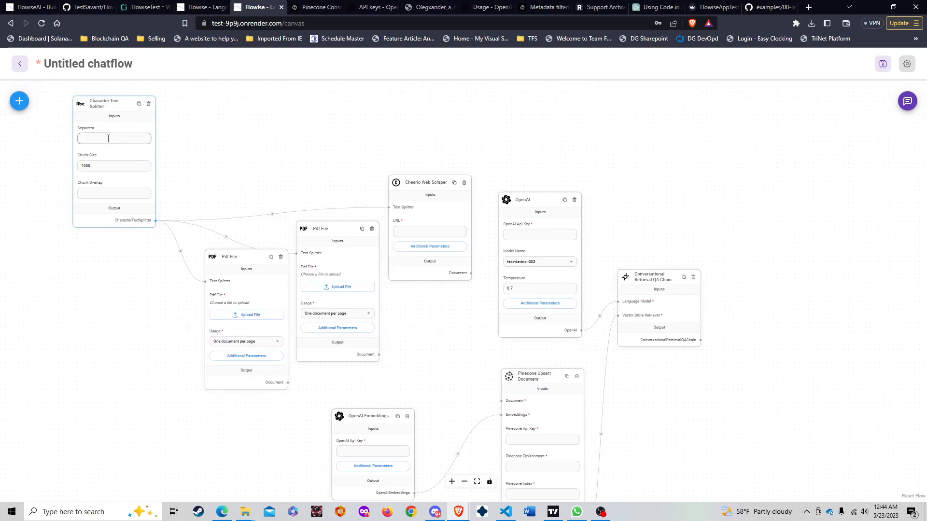
pyautogui.click(148, 104)
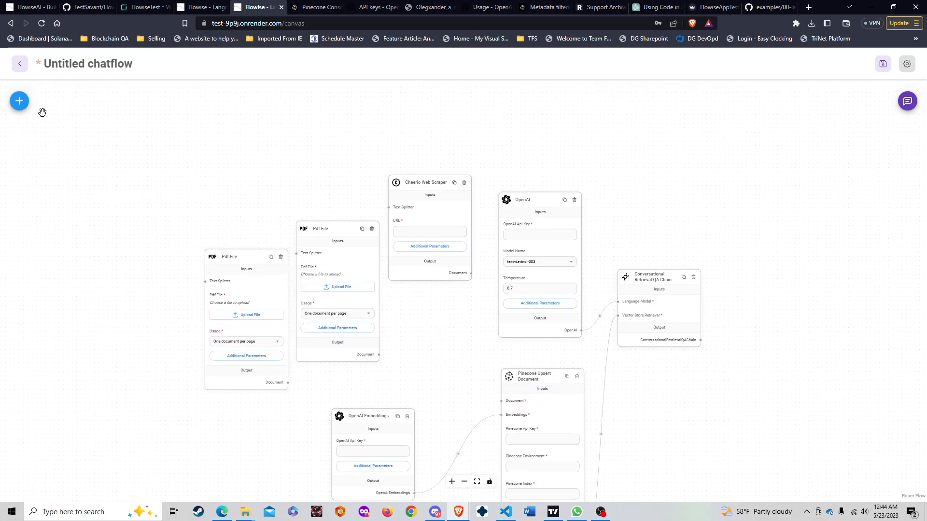
# Step: Add a Token Text Splitter node above and left of the Pdf File nodes, and set its chunk overlap to 20
pyautogui.click(20, 101)
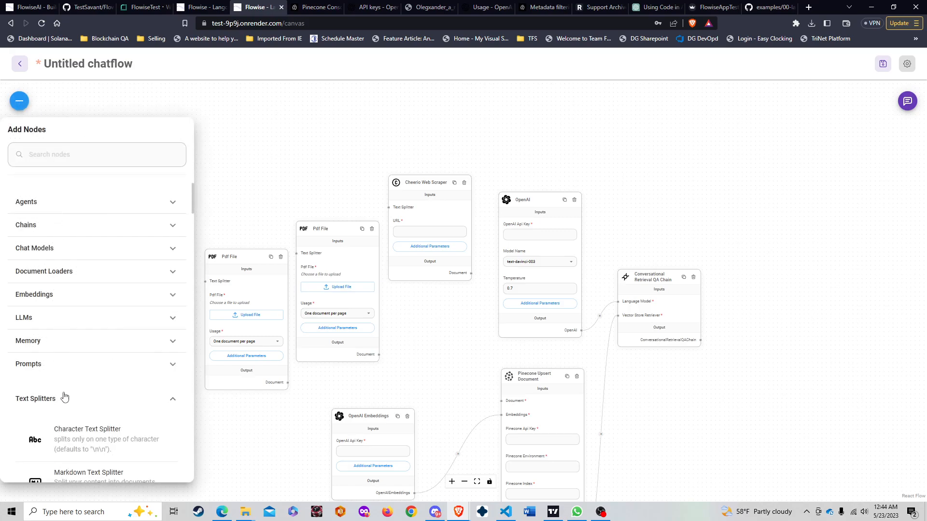
pyautogui.scroll(-4, 64, 393)
pyautogui.moveTo(66, 405); pyautogui.dragTo(158, 143)
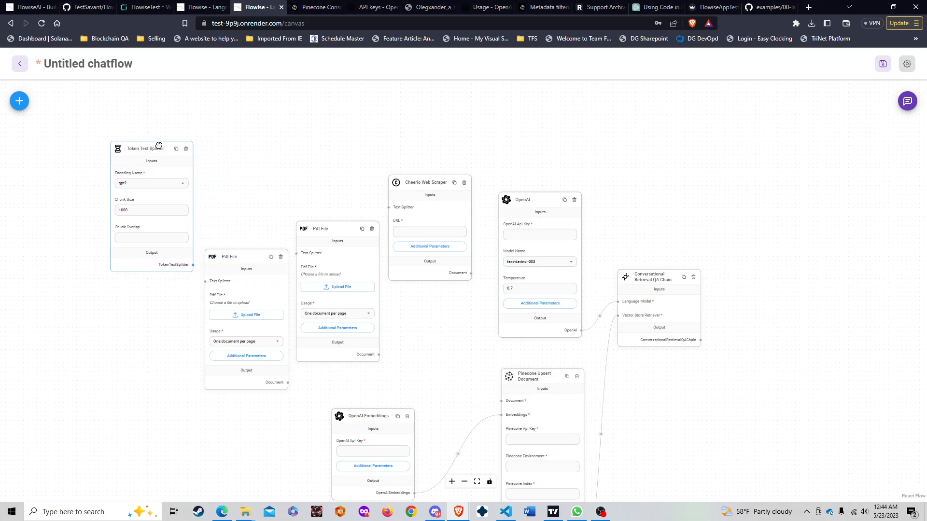
pyautogui.click(183, 187)
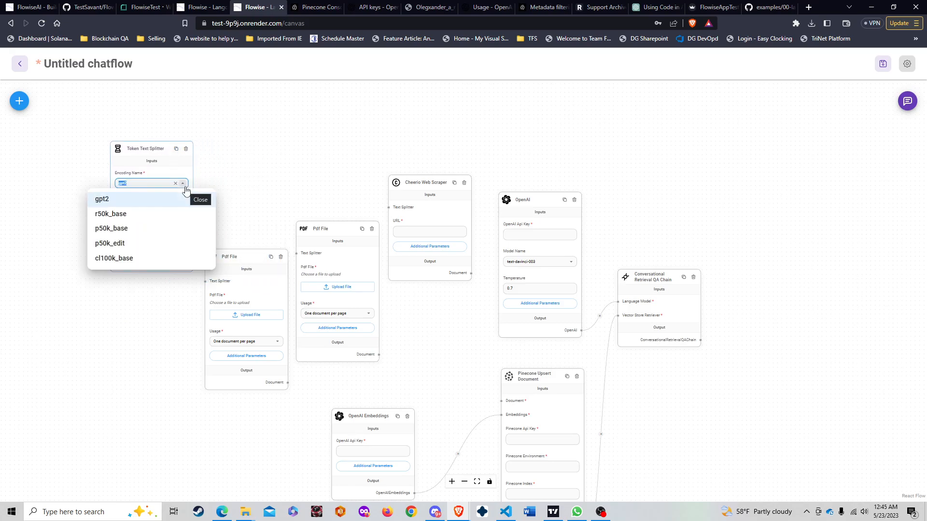
pyautogui.click(231, 182)
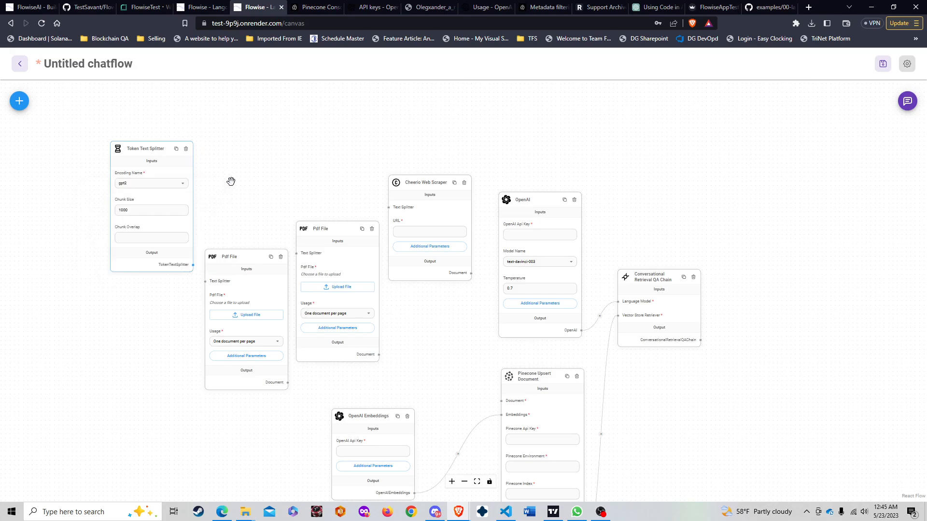
pyautogui.click(143, 239)
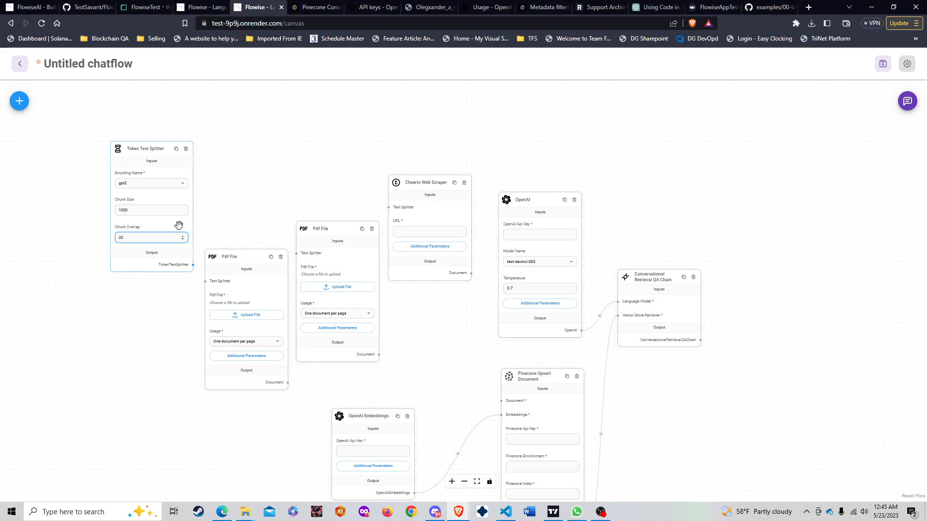
# Step: Connect the Token Text Splitter output to the text splitter inputs of both Pdf File nodes and the Cheerio Web Scraper
pyautogui.click(193, 265)
pyautogui.moveTo(193, 275); pyautogui.dragTo(256, 229)
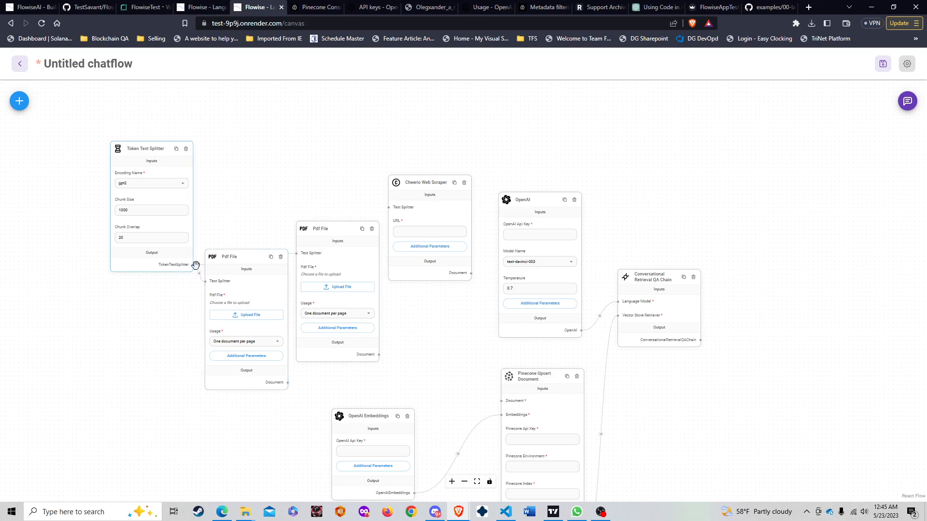
pyautogui.moveTo(196, 265); pyautogui.dragTo(388, 207)
pyautogui.scroll(-3, 459, 303)
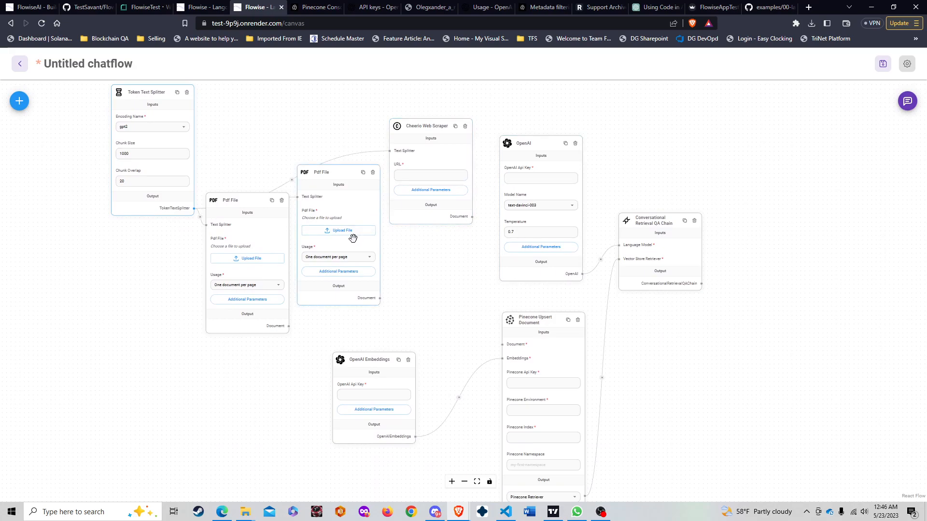
pyautogui.click(348, 394)
pyautogui.click(549, 384)
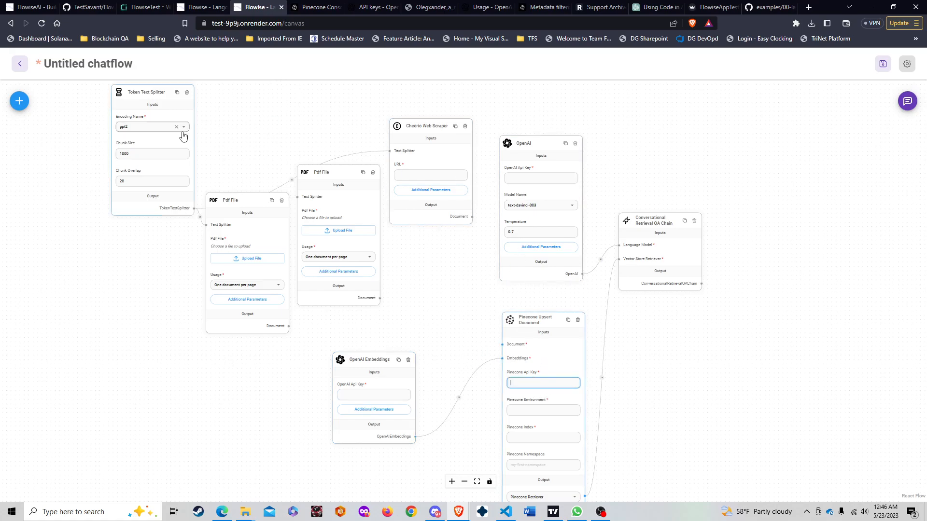
# Step: Switch to the Multi Doc Chat chatflow and examine its Token Text Splitter settings and connections
pyautogui.click(200, 7)
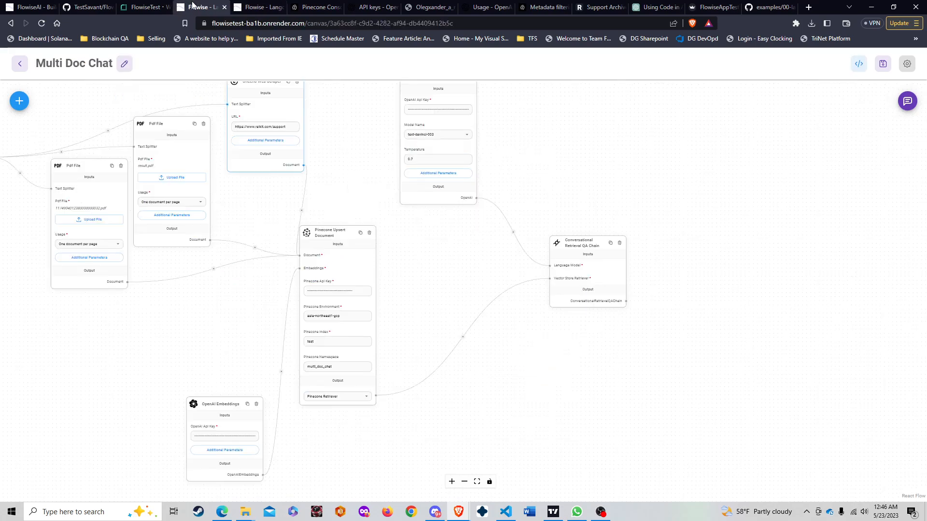
pyautogui.scroll(-3, 201, 217)
pyautogui.moveTo(194, 333); pyautogui.dragTo(334, 378)
pyautogui.scroll(4, 333, 319)
pyautogui.scroll(-1, 332, 319)
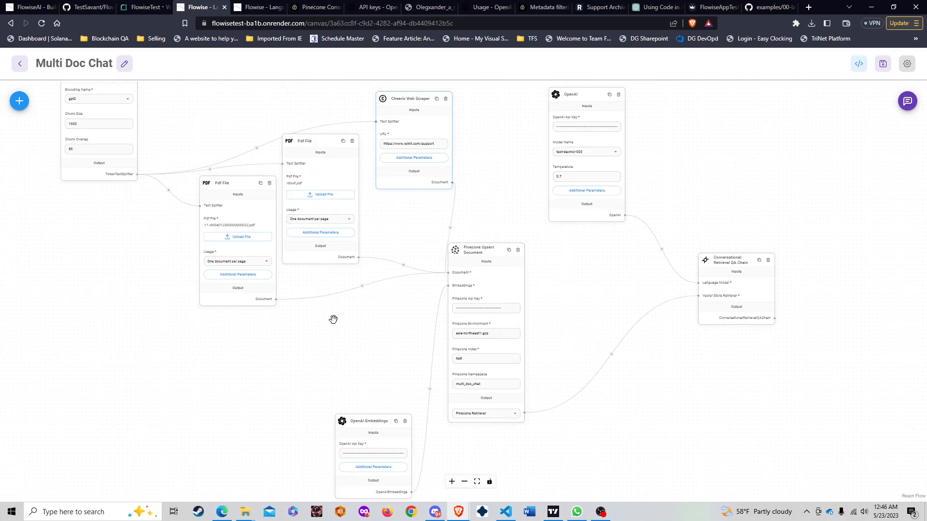
pyautogui.scroll(1, 327, 237)
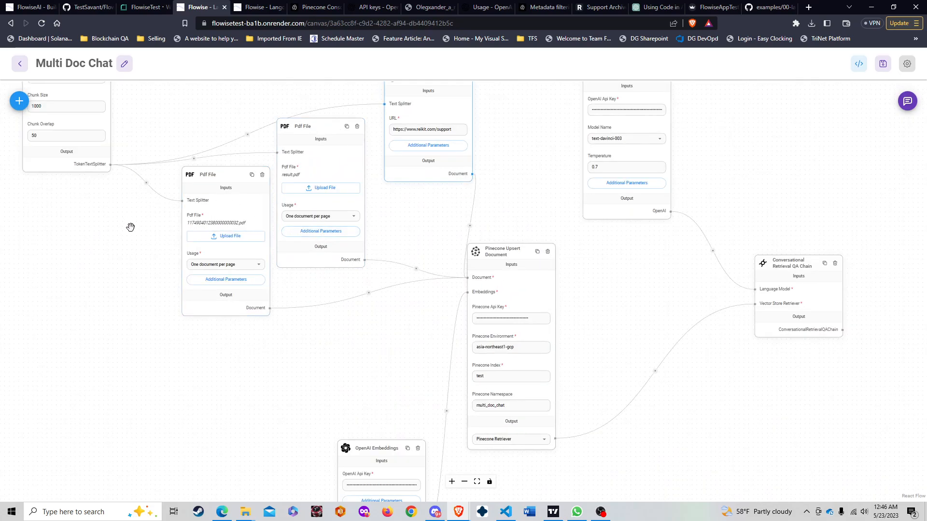
pyautogui.moveTo(143, 257); pyautogui.dragTo(173, 281)
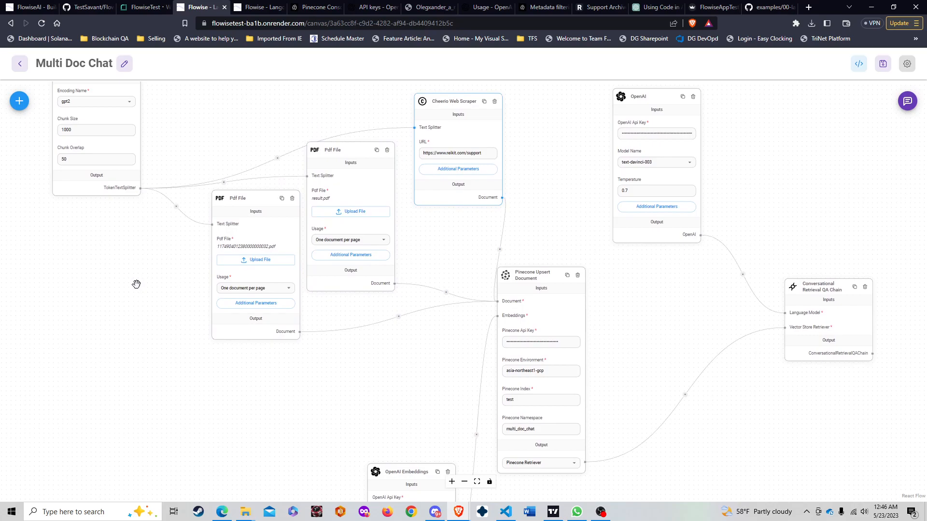
pyautogui.scroll(4, 136, 285)
pyautogui.moveTo(125, 269); pyautogui.dragTo(323, 464)
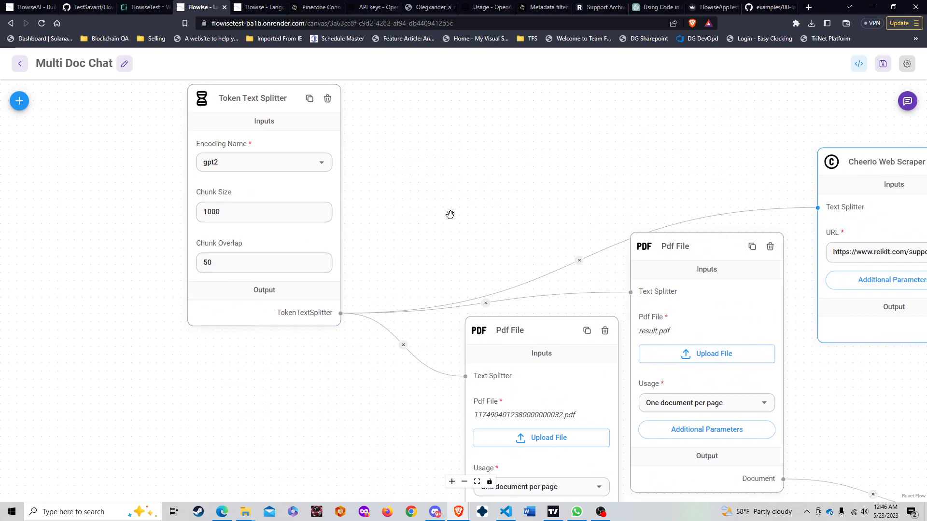
pyautogui.moveTo(451, 213); pyautogui.dragTo(277, 104)
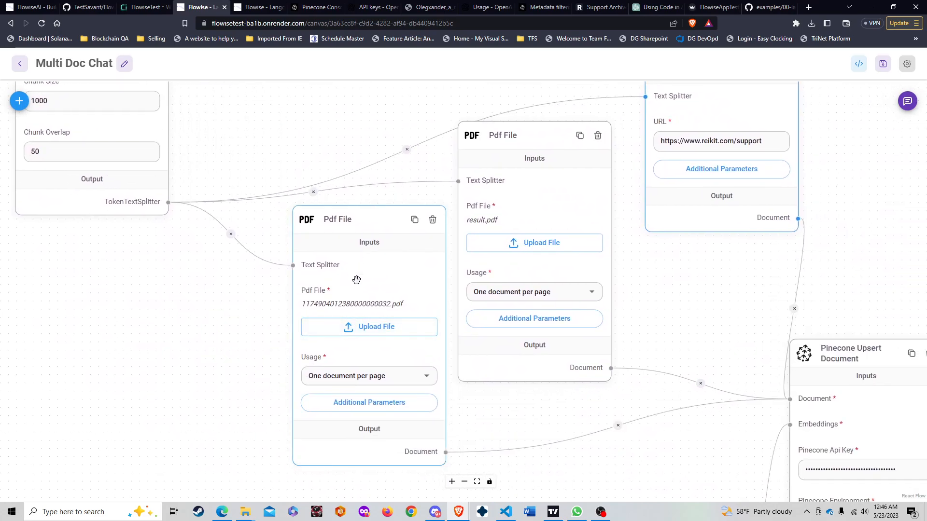
# Step: Examine the files and URL in the Multi Doc Chat loaders and how they feed the Pinecone Upsert Document node
pyautogui.moveTo(678, 270); pyautogui.dragTo(635, 257)
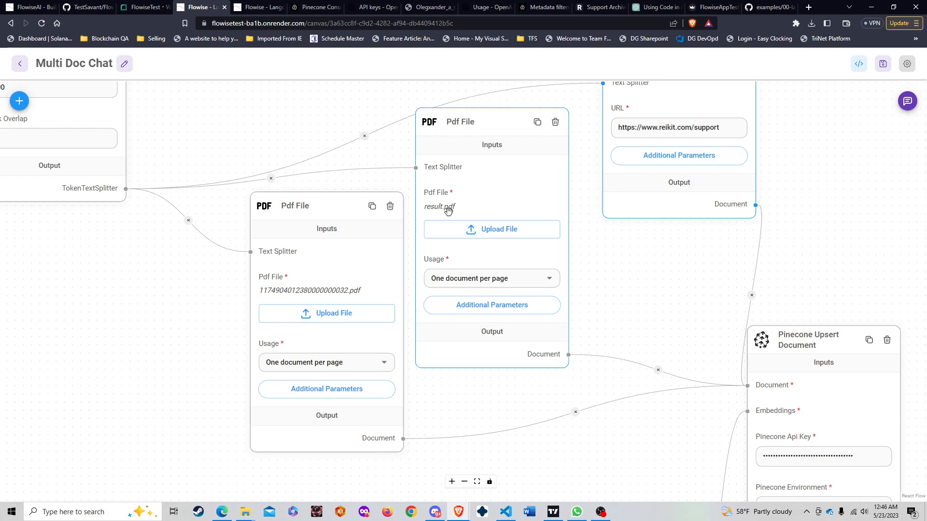
pyautogui.click(285, 275)
pyautogui.scroll(-3, 414, 300)
pyautogui.scroll(1, 414, 300)
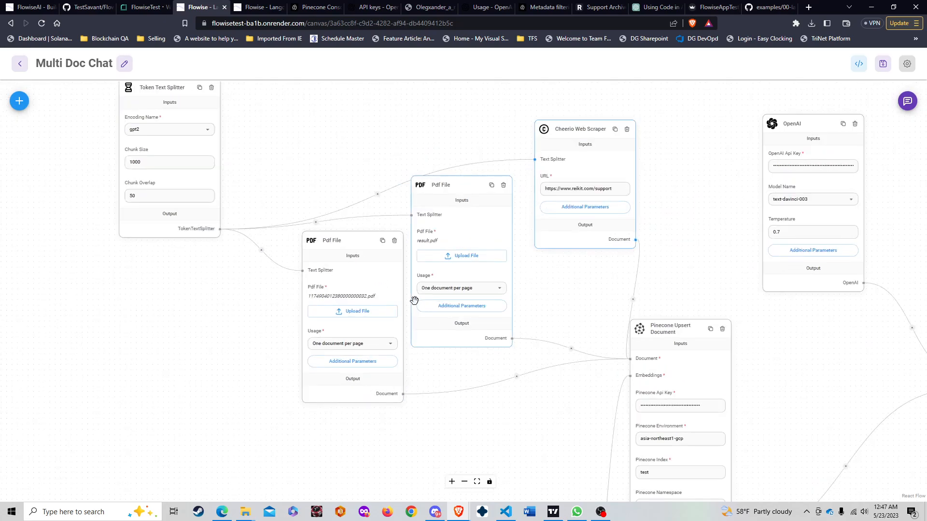
pyautogui.scroll(1, 414, 300)
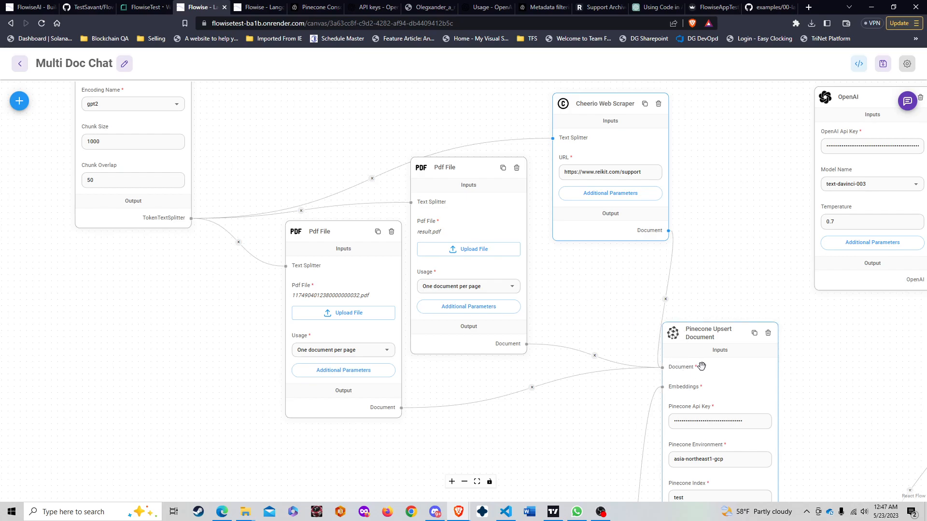
pyautogui.moveTo(708, 283); pyautogui.dragTo(674, 277)
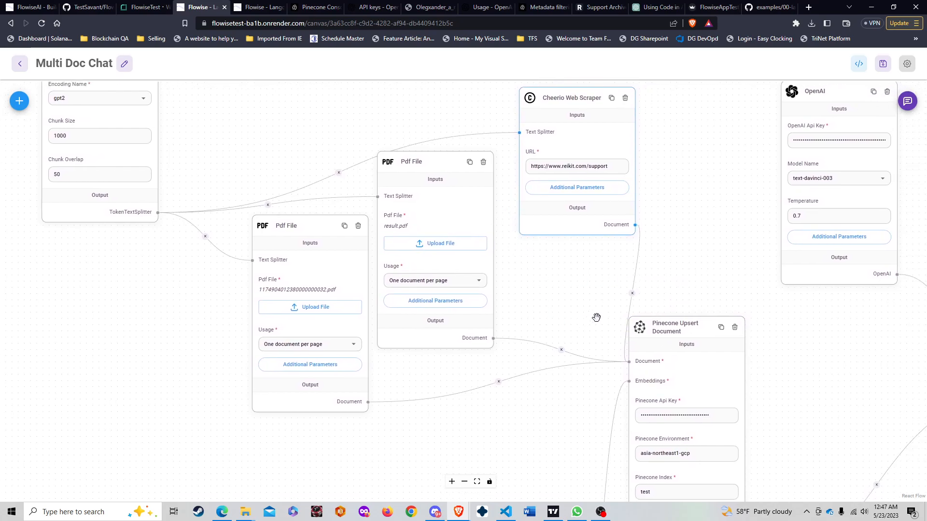
pyautogui.scroll(-5, 590, 321)
pyautogui.scroll(4, 597, 323)
pyautogui.moveTo(601, 439); pyautogui.dragTo(510, 391)
pyautogui.moveTo(512, 254); pyautogui.dragTo(496, 301)
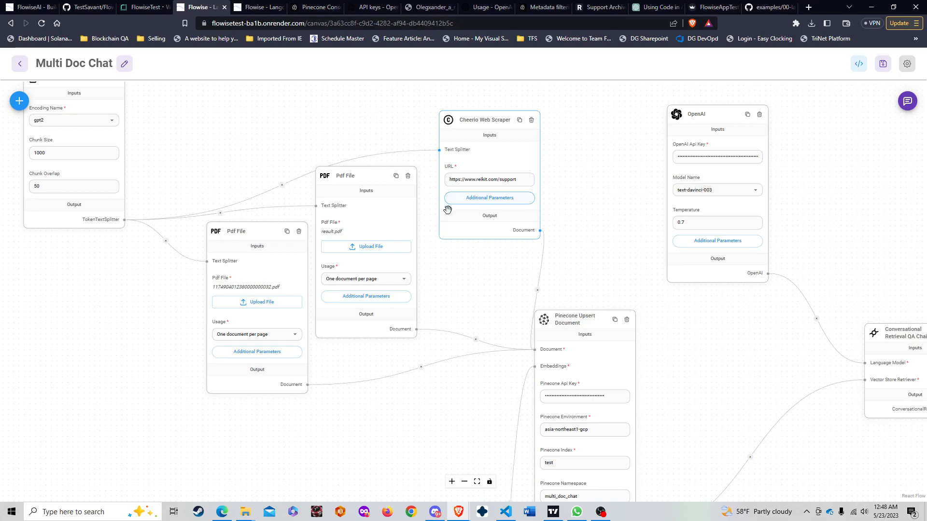
# Step: Check the metadata of the lower Pdf File node and the Pinecone Upsert Document node's settings
pyautogui.click(279, 354)
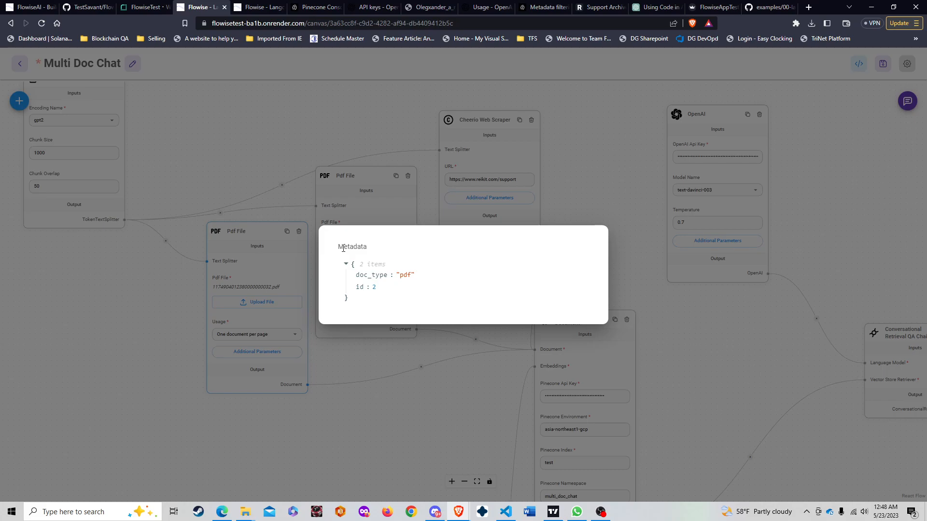
pyautogui.click(614, 172)
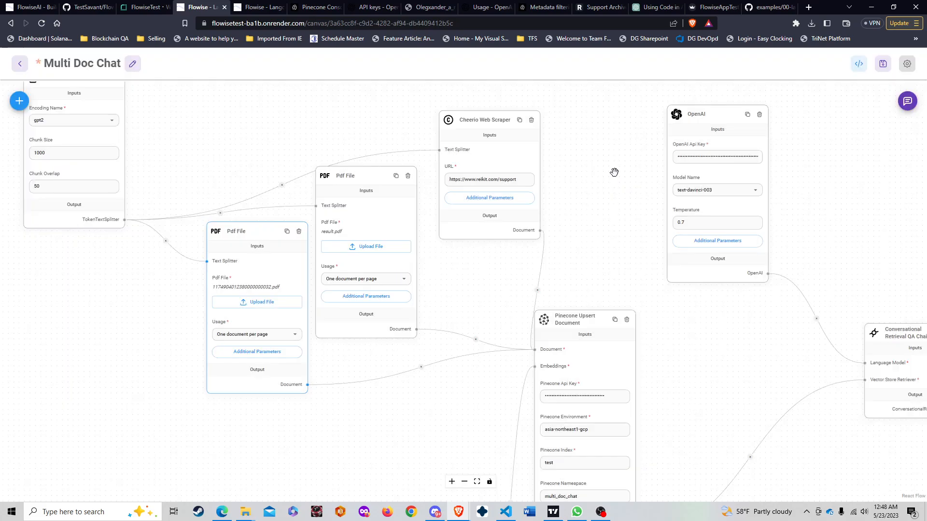
pyautogui.moveTo(499, 457); pyautogui.dragTo(442, 367)
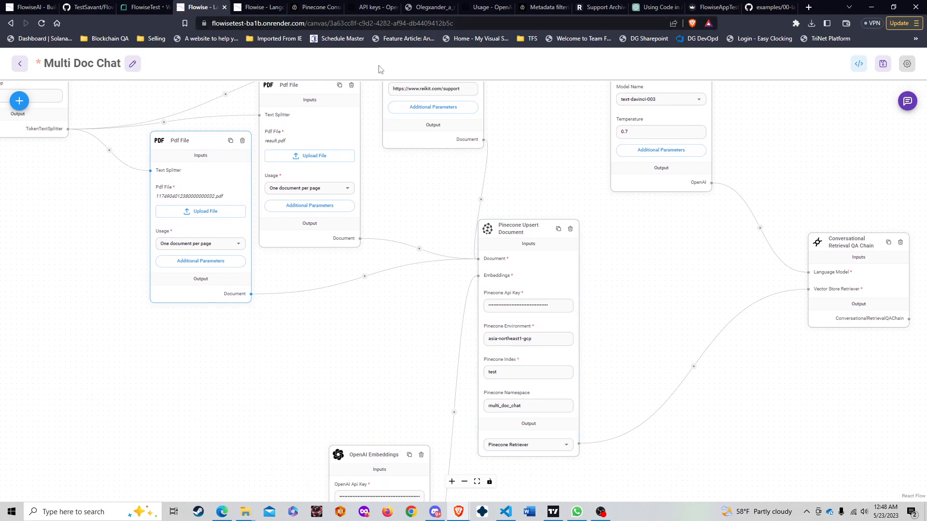
# Step: Switch to the Pinecone console and examine the test index's environment, metric, dimensions and namespaces
pyautogui.click(313, 5)
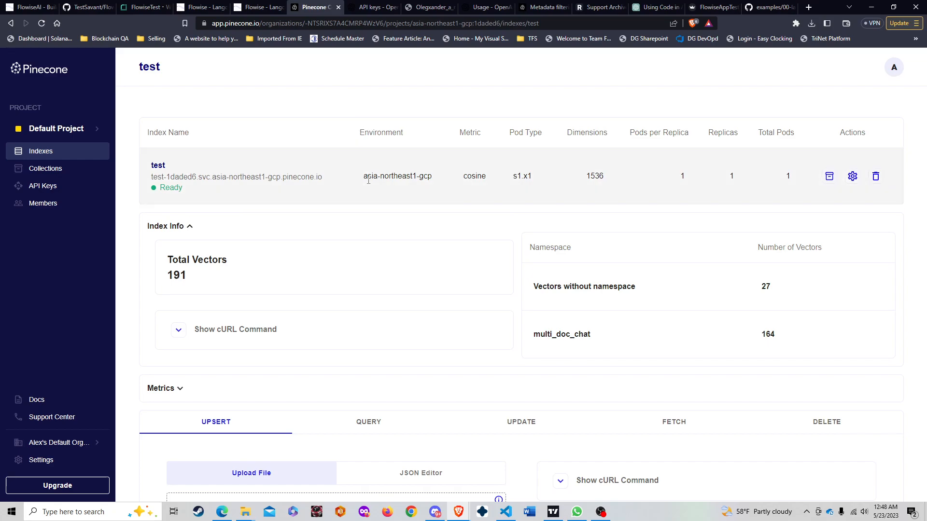
pyautogui.moveTo(365, 180); pyautogui.dragTo(433, 177)
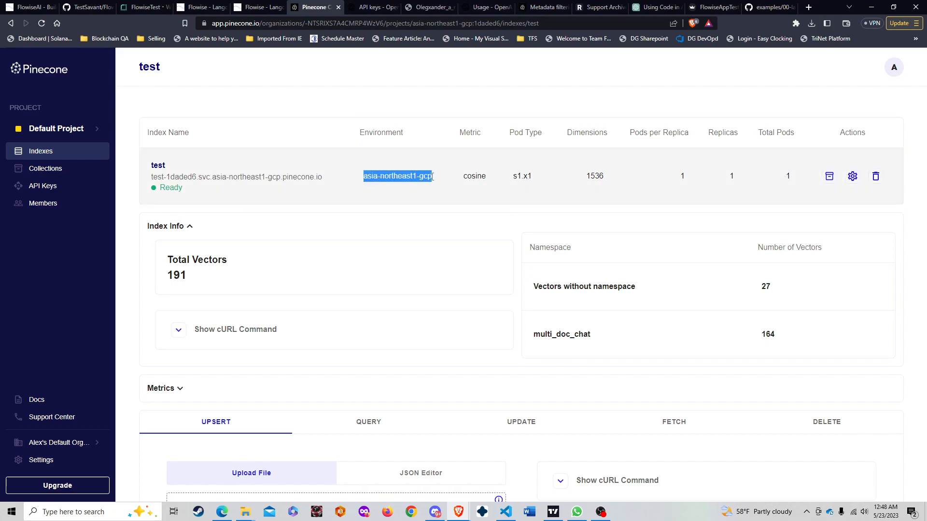
pyautogui.doubleClick(470, 177)
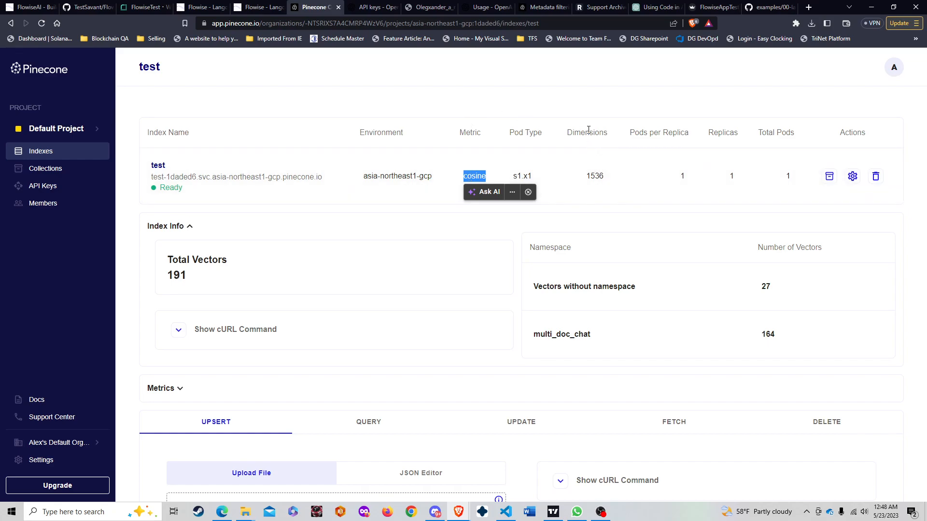
pyautogui.doubleClick(594, 175)
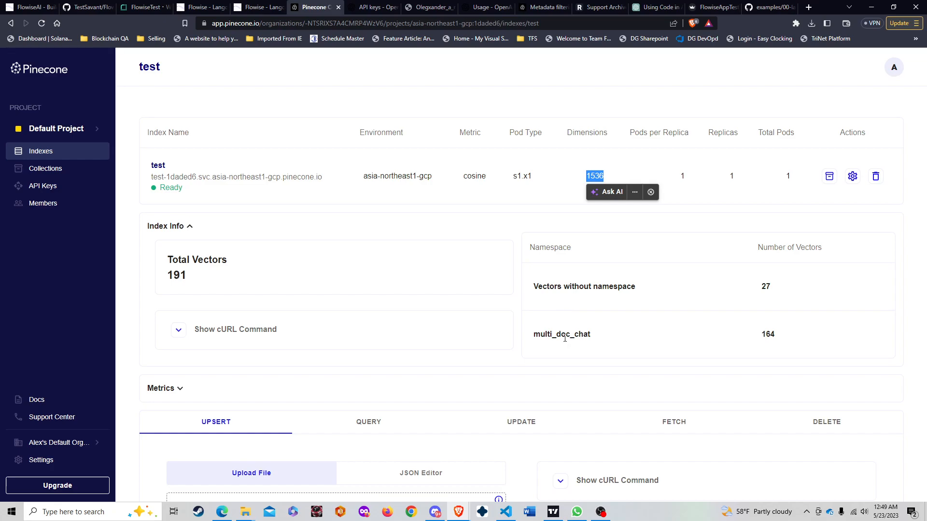
pyautogui.click(579, 288)
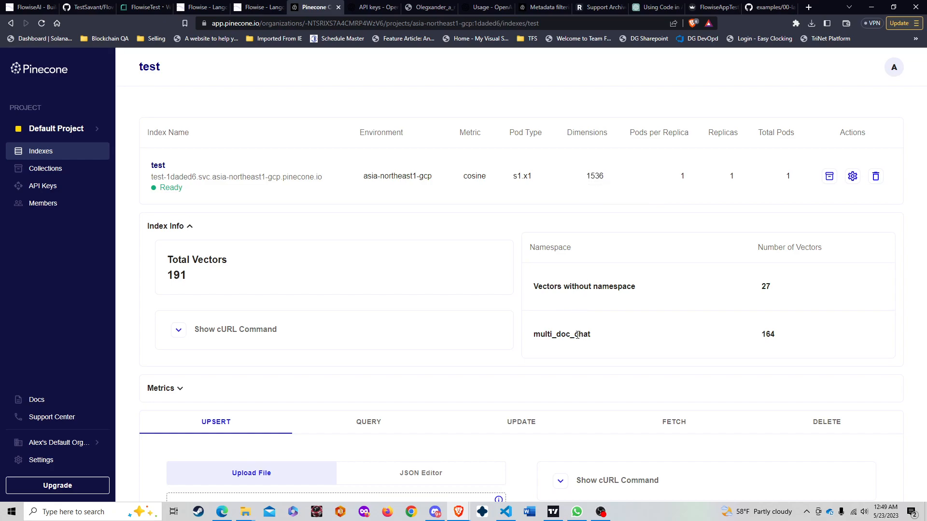
# Step: Examine the test index's entries for vectors without a namespace and for the multi_doc_chat namespace
pyautogui.moveTo(543, 287); pyautogui.dragTo(637, 286)
pyautogui.click(563, 343)
pyautogui.moveTo(540, 334); pyautogui.dragTo(596, 336)
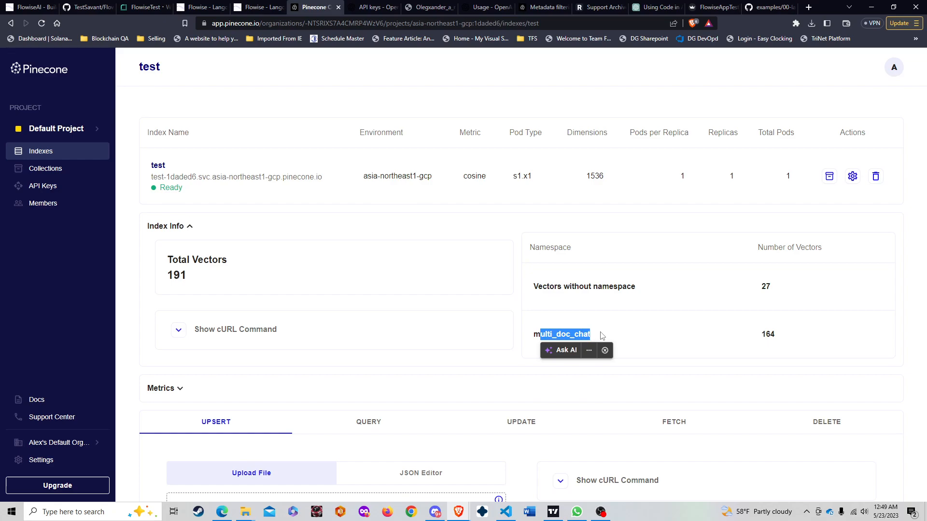
pyautogui.click(603, 336)
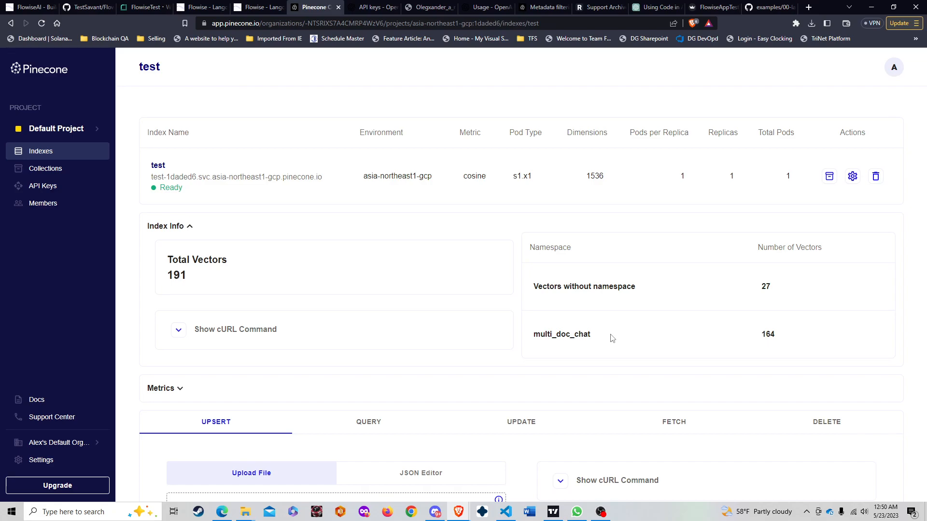
# Step: Switch to the Multi Doc Chat chatflow and review its Pdf File and Cheerio Web Scraper loaders
pyautogui.click(257, 7)
pyautogui.click(205, 6)
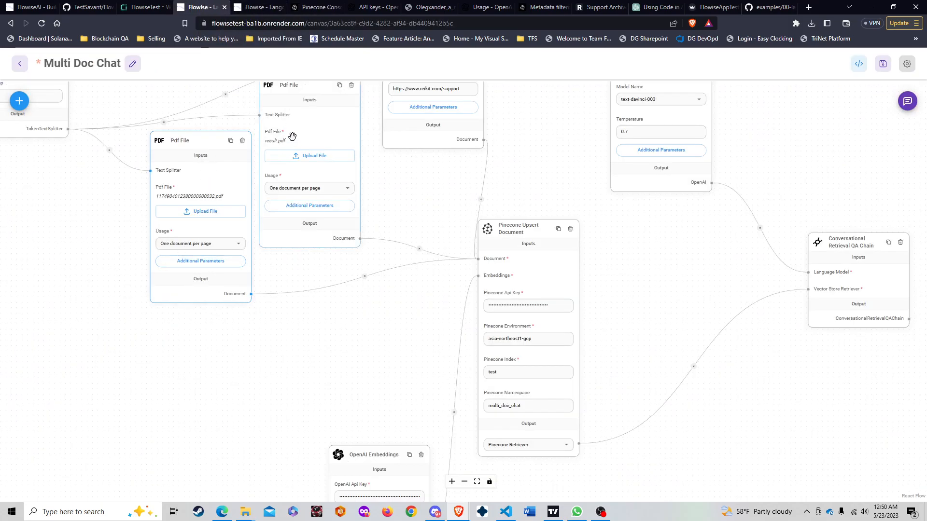
pyautogui.moveTo(417, 204); pyautogui.dragTo(391, 280)
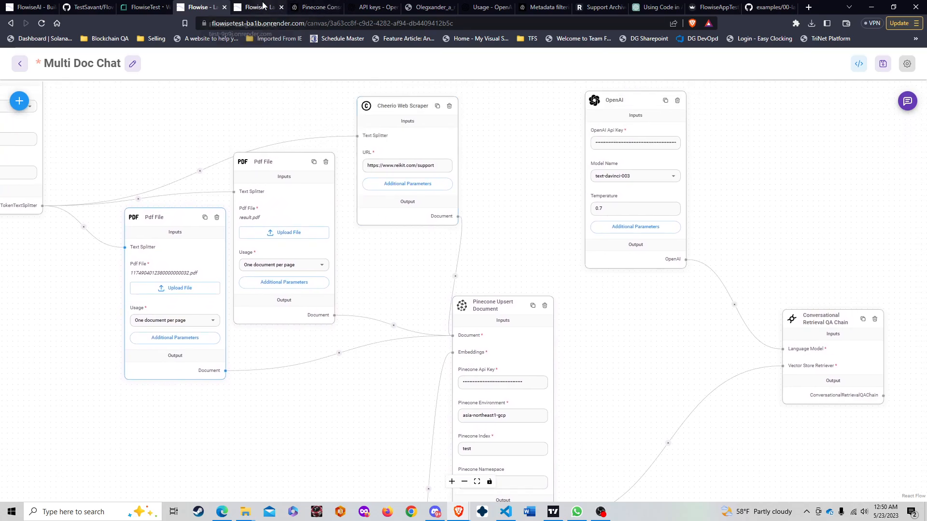
# Step: Switch to the Pinecone console and delete the test index, entering its name to authorize the deletion
pyautogui.click(313, 6)
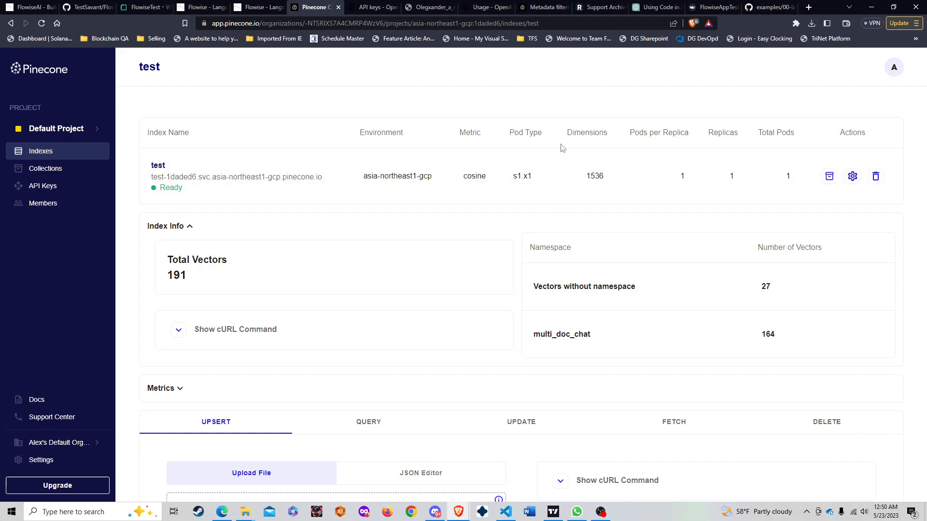
pyautogui.click(877, 177)
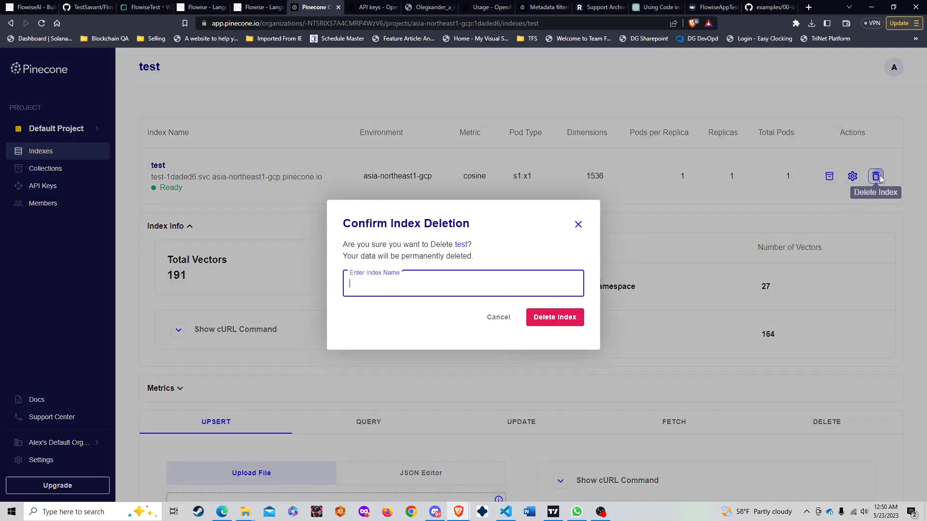
pyautogui.click(432, 280)
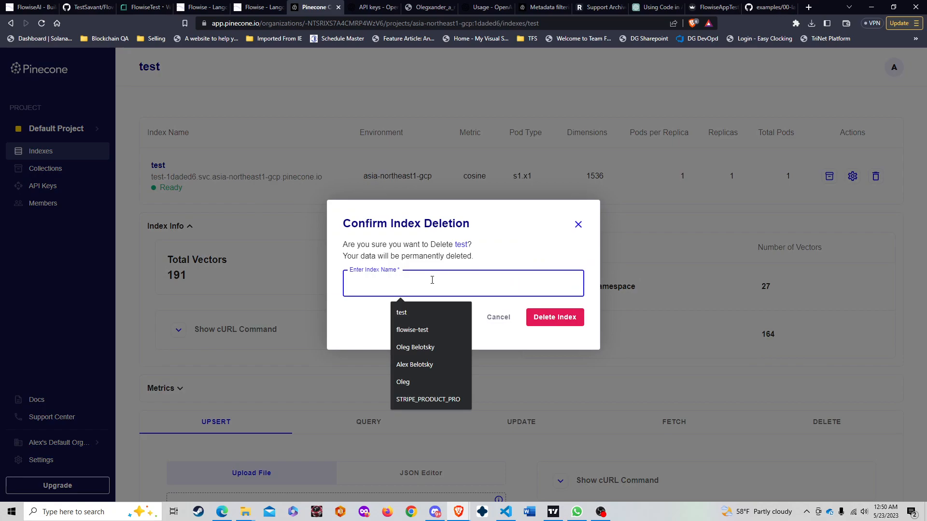
pyautogui.write('test')
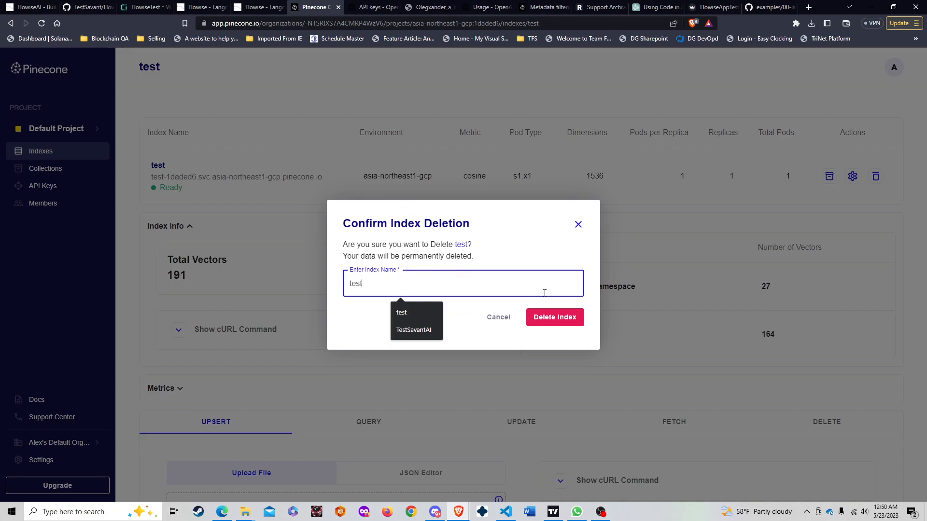
pyautogui.click(575, 319)
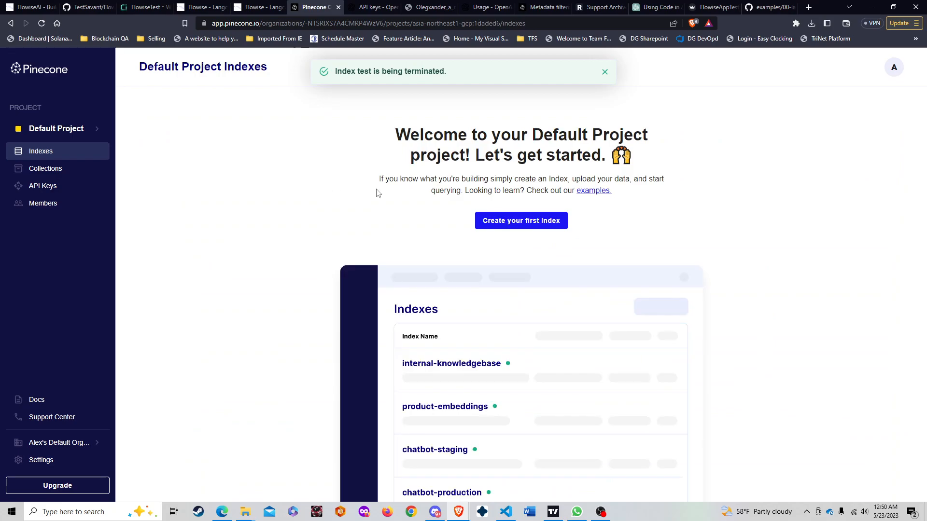
# Step: Create a Pinecone index named test with 1536 dimensions, the cosine metric and the S1 pod type, and expand its index info
pyautogui.click(488, 224)
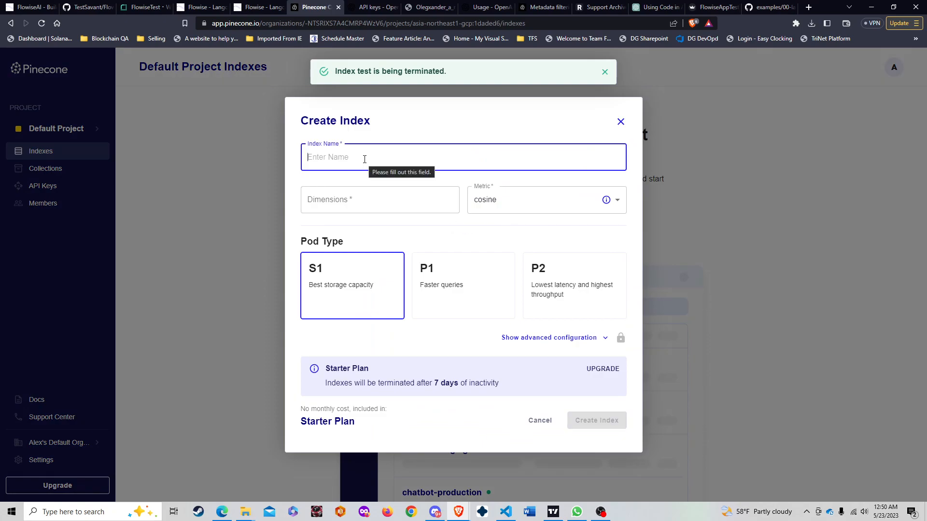
pyautogui.write('test')
pyautogui.press('Tab')
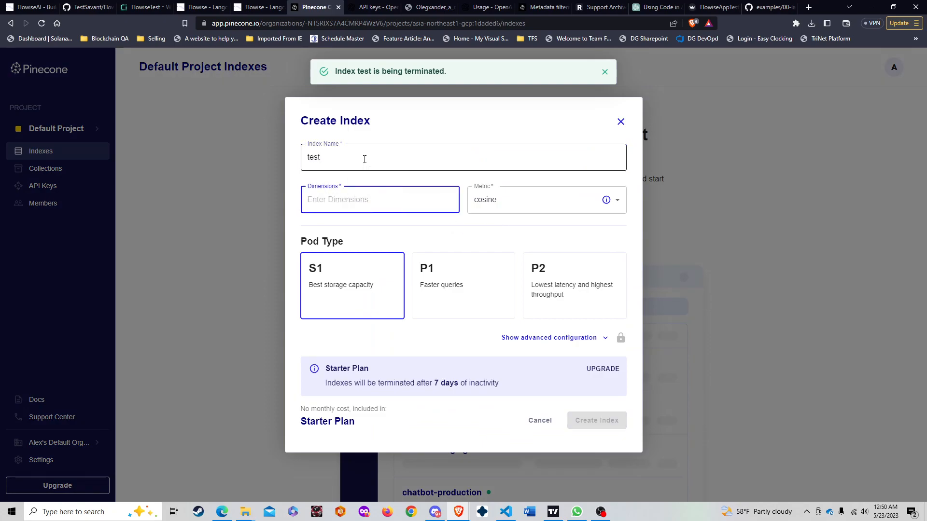
pyautogui.write('1')
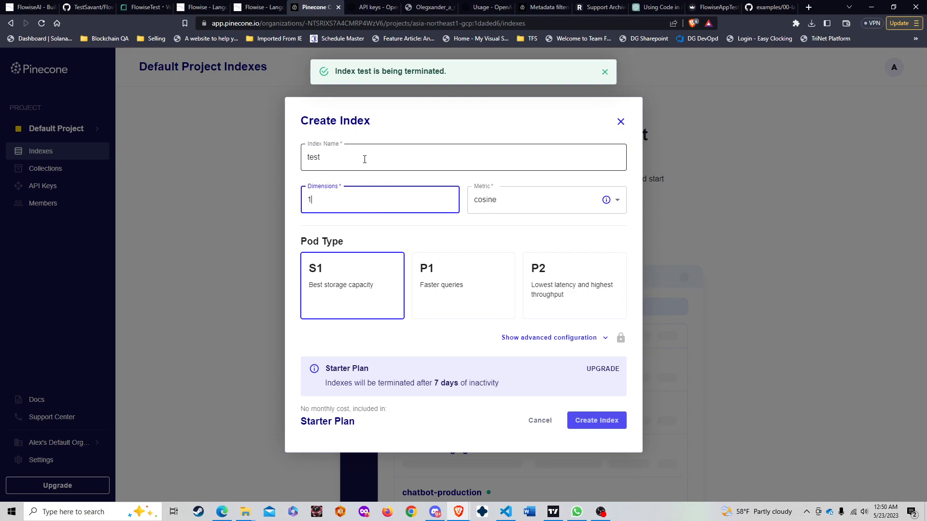
pyautogui.write('536')
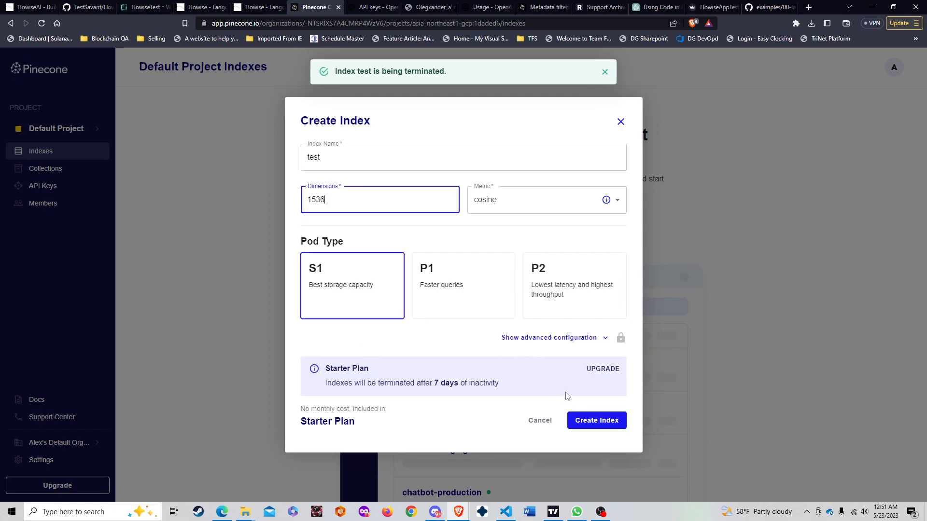
pyautogui.click(564, 207)
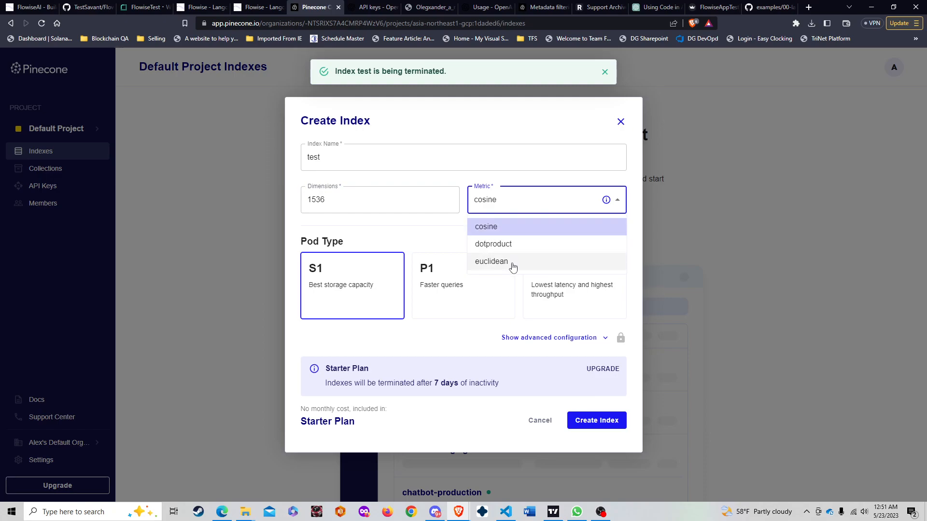
pyautogui.click(503, 228)
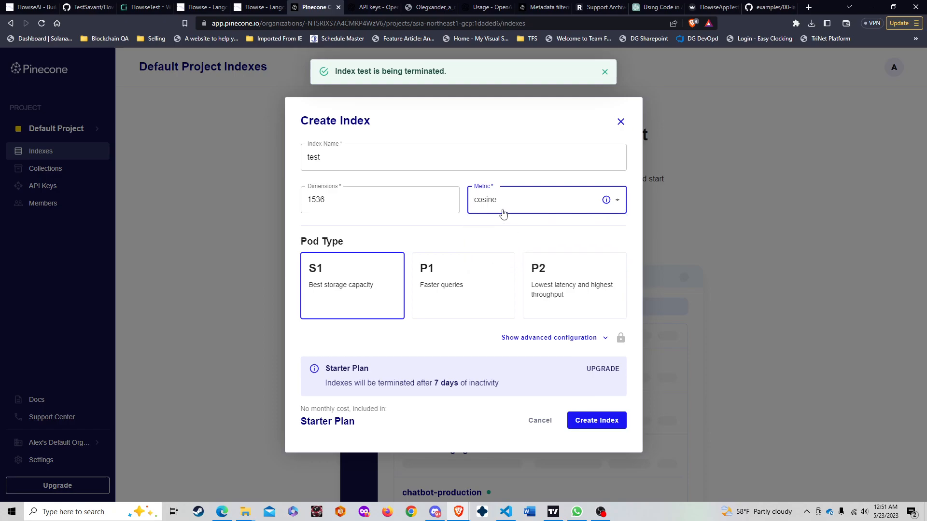
pyautogui.click(608, 428)
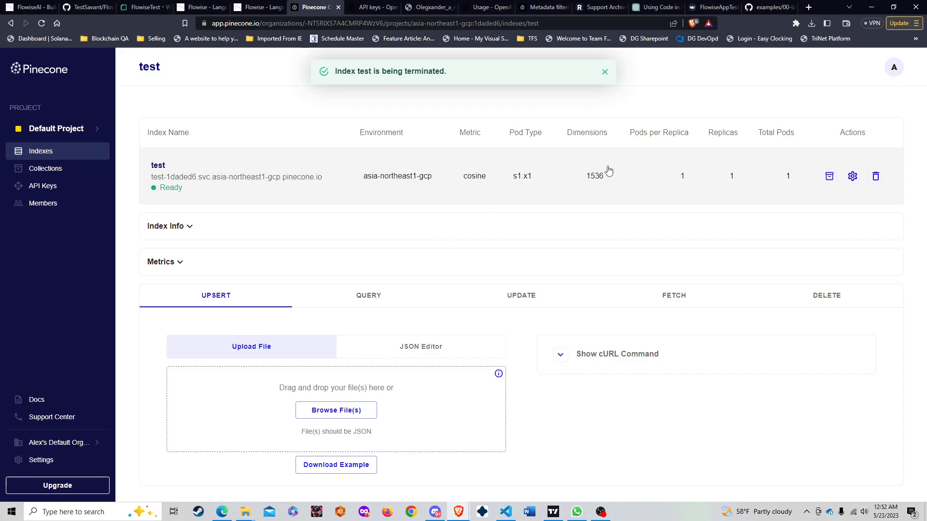
pyautogui.click(184, 226)
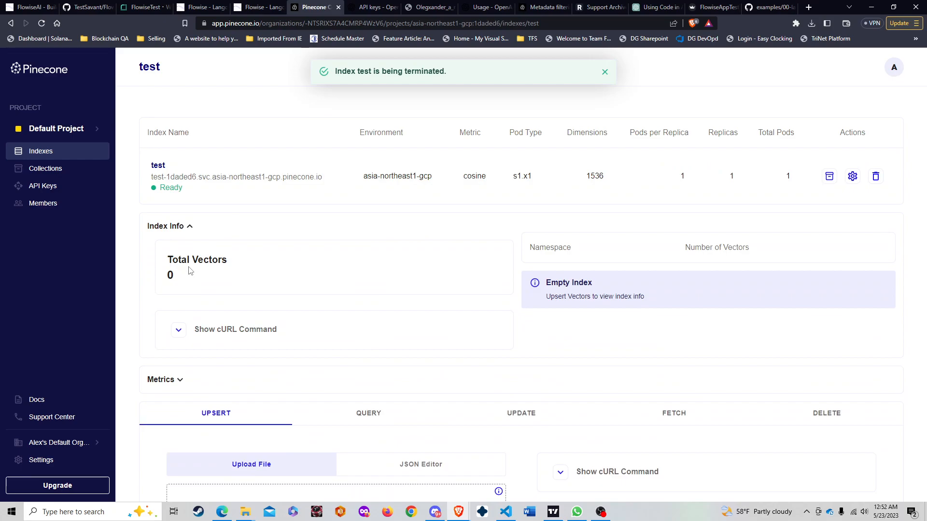
# Step: Switch to the Multi Doc Chat chatflow and examine the Pinecone Upsert Document node's environment, index and namespace settings
pyautogui.click(251, 6)
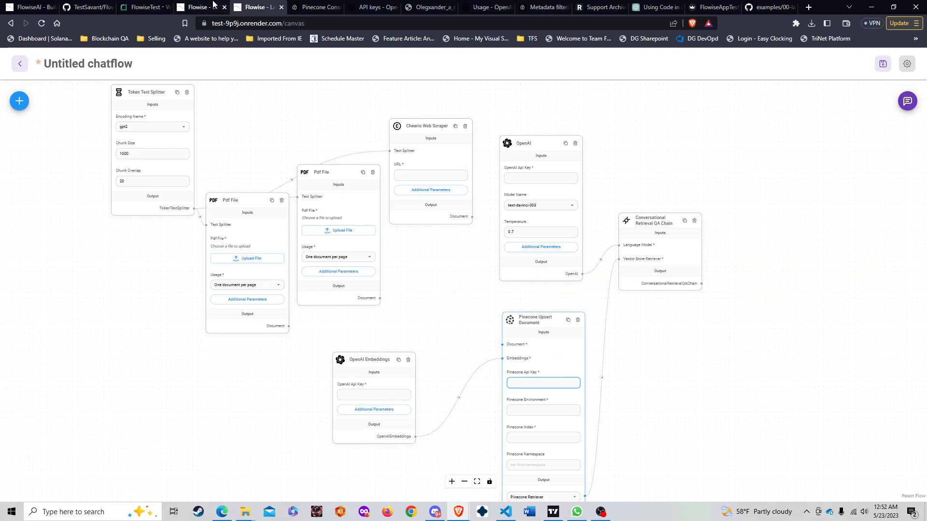
pyautogui.click(217, 6)
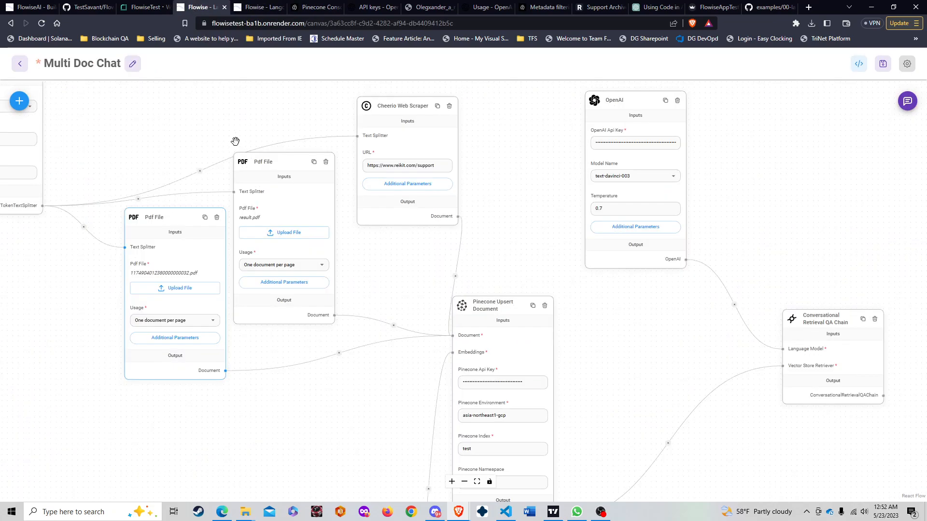
pyautogui.scroll(-3, 661, 427)
pyautogui.scroll(1, 658, 430)
pyautogui.scroll(2, 657, 430)
pyautogui.moveTo(632, 444); pyautogui.dragTo(607, 288)
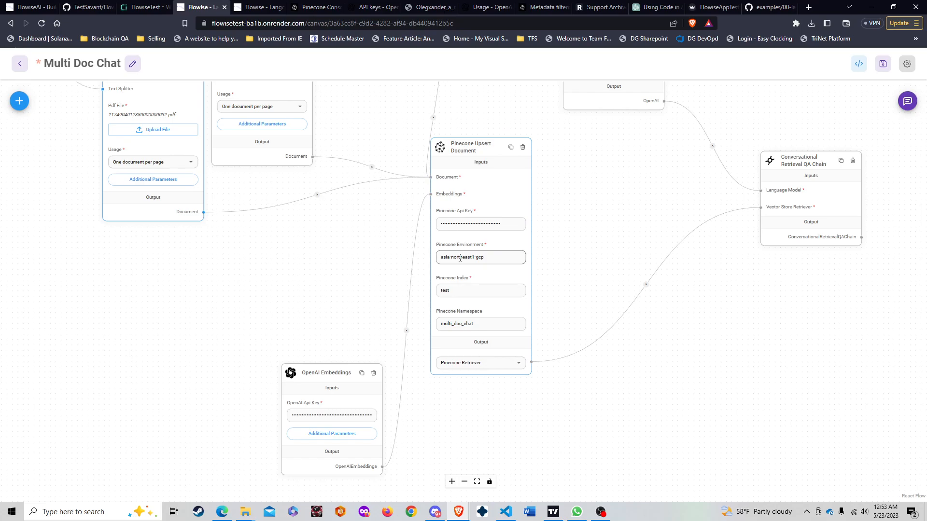
# Step: Move the Multi Doc Chat browser tab next to the Pinecone tab and compare the index name with the Pinecone Upsert Document node
pyautogui.click(309, 4)
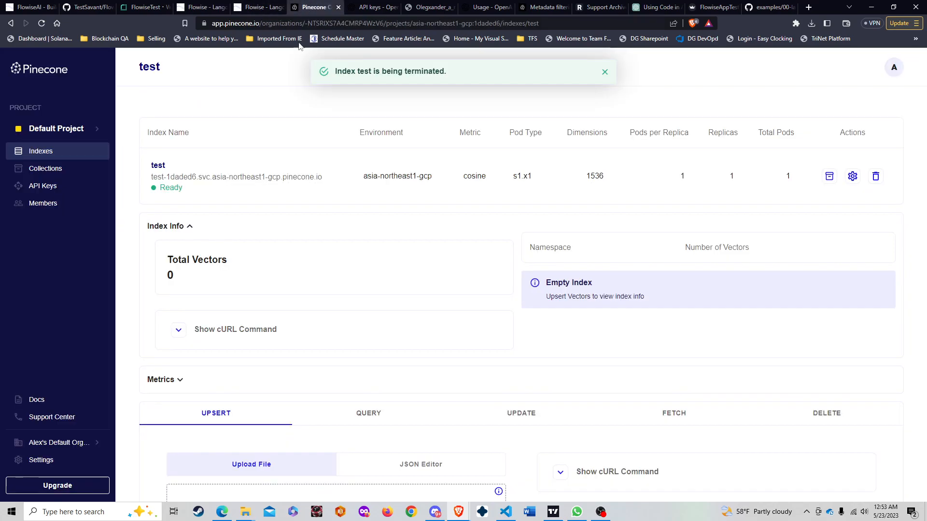
pyautogui.click(253, 4)
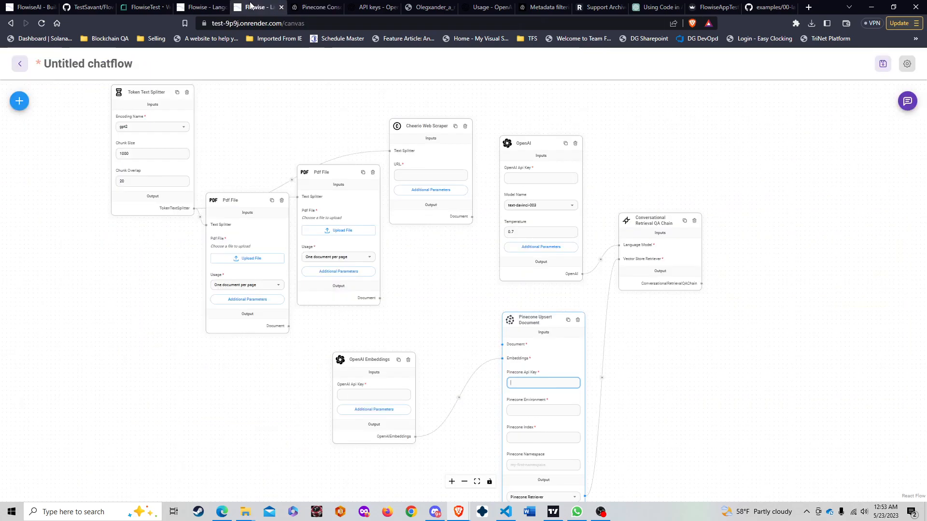
pyautogui.moveTo(199, 5); pyautogui.dragTo(247, 7)
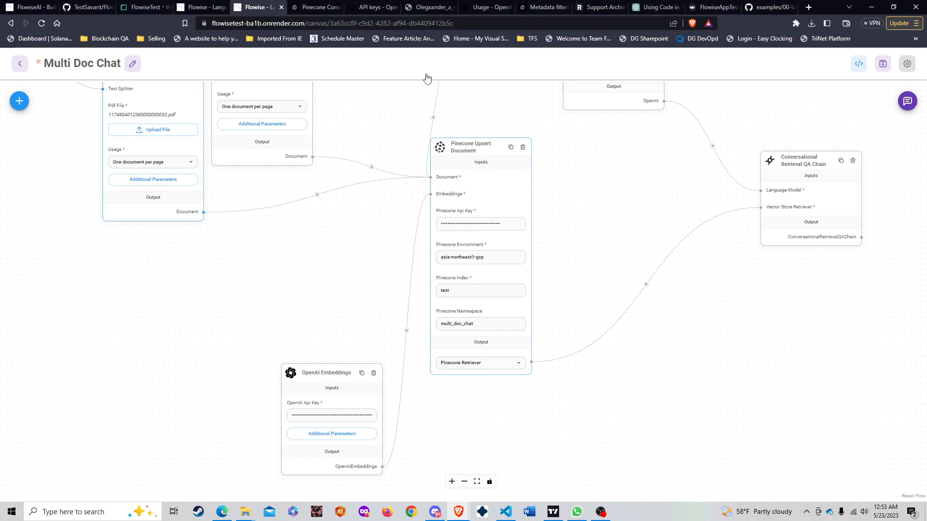
pyautogui.click(307, 12)
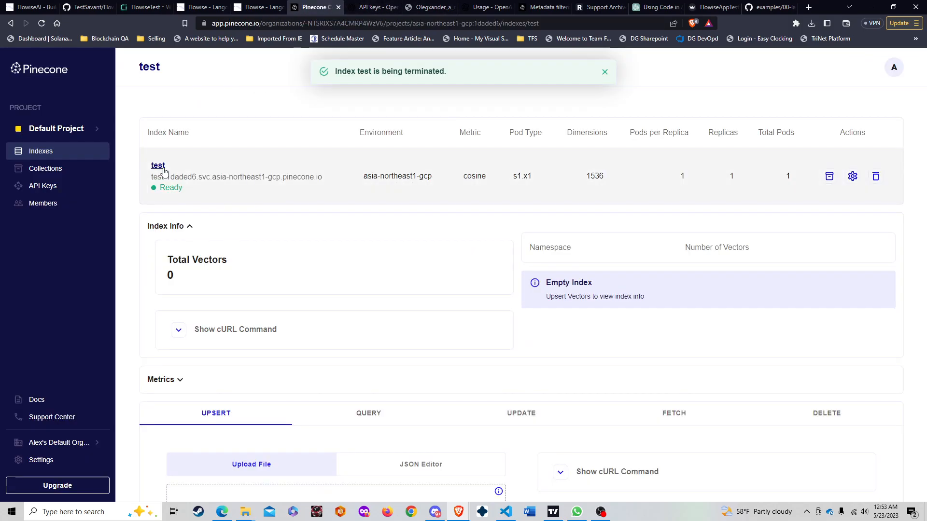
pyautogui.click(255, 7)
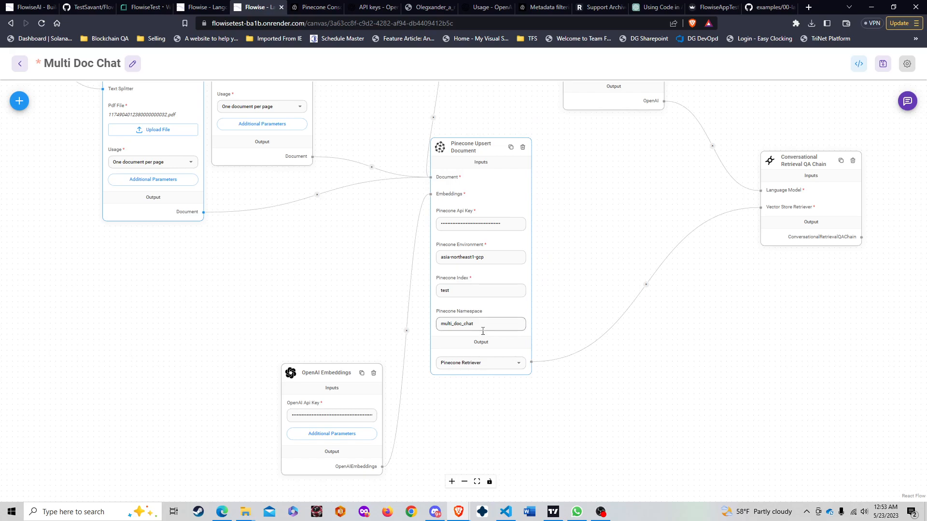
# Step: Clear the Pinecone Namespace of the Pinecone Upsert Document node in the Multi Doc Chat chatflow
pyautogui.moveTo(483, 327)
pyautogui.mouseDown()
pyautogui.moveTo(435, 319)
pyautogui.moveTo(495, 313)
pyautogui.mouseUp()
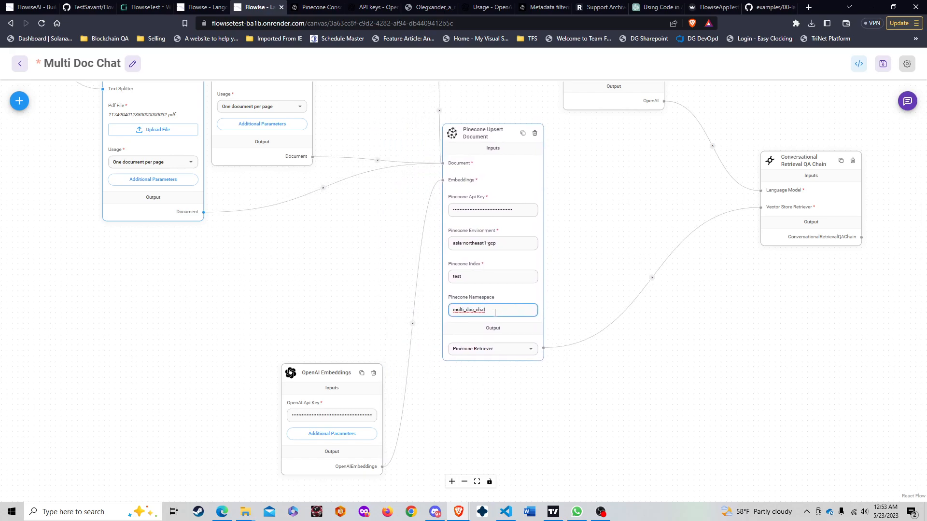
pyautogui.doubleClick(486, 309)
pyautogui.press('BackSpace')
pyautogui.scroll(-4, 362, 328)
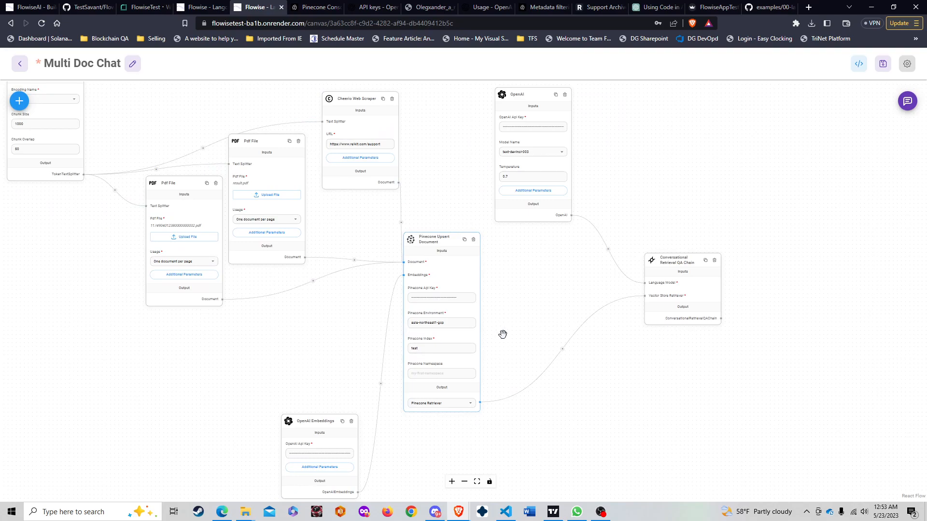
pyautogui.moveTo(531, 307); pyautogui.dragTo(503, 323)
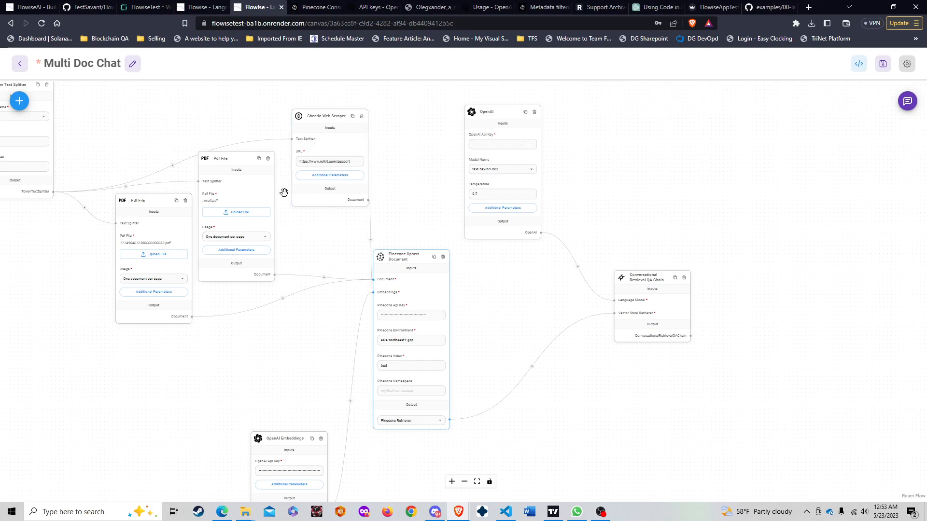
pyautogui.scroll(1, 341, 174)
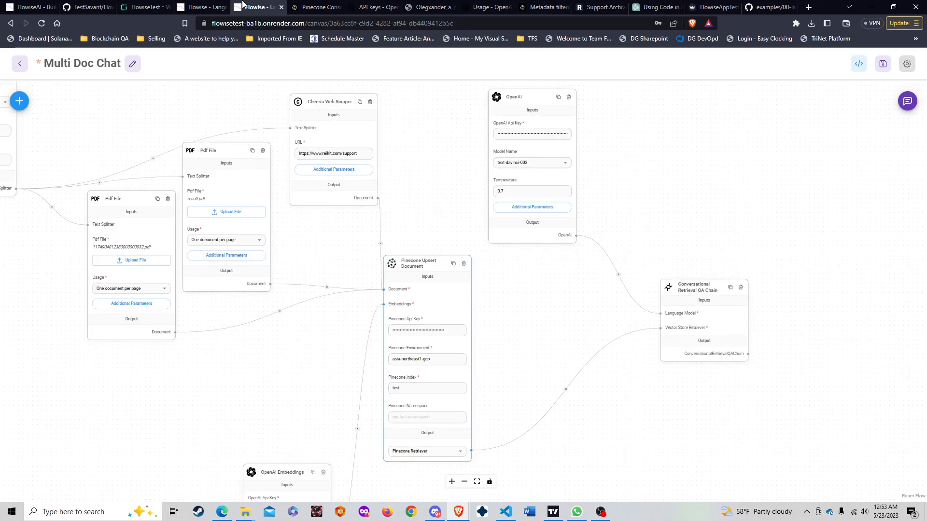
# Step: Recheck the new test index's details in the Pinecone console and return to the Multi Doc Chat chatflow
pyautogui.click(309, 6)
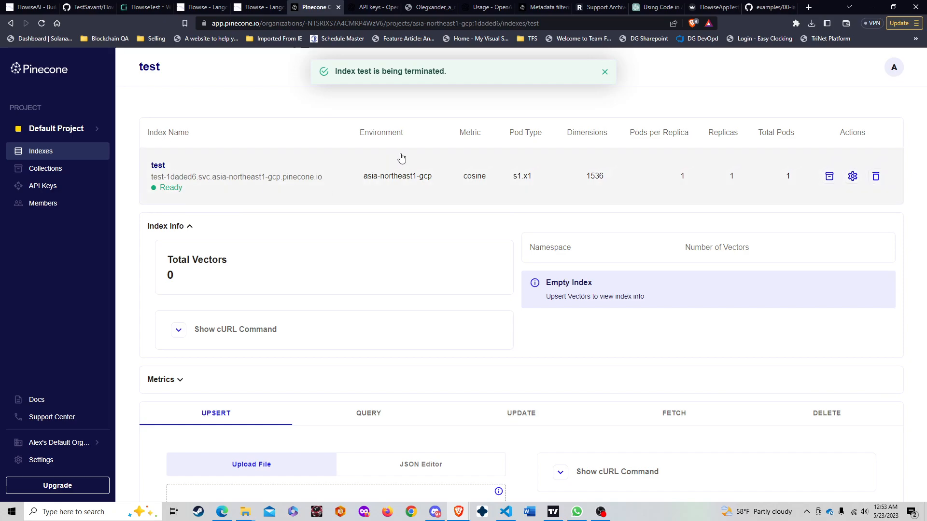
pyautogui.click(250, 6)
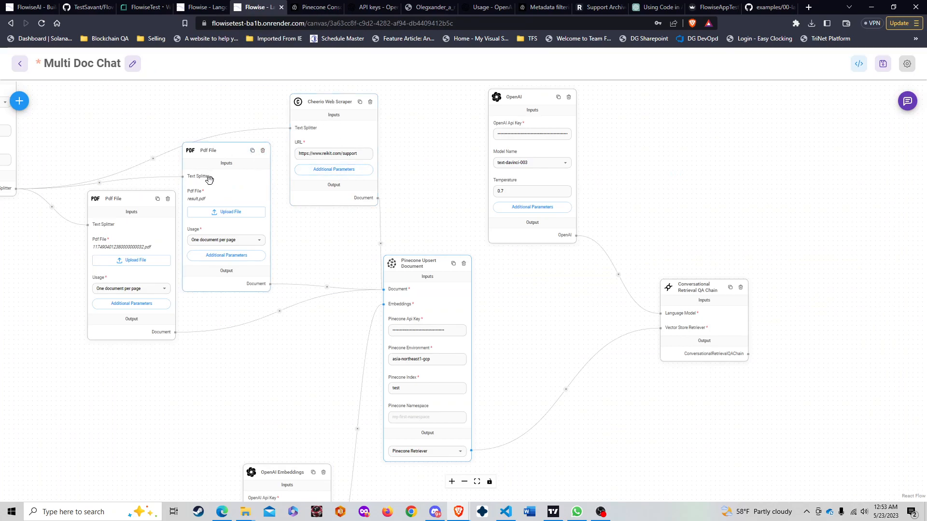
# Step: Check the additional parameters and metadata of the Cheerio Web Scraper and of the Pdf File node holding result.pdf
pyautogui.click(324, 175)
pyautogui.moveTo(372, 334)
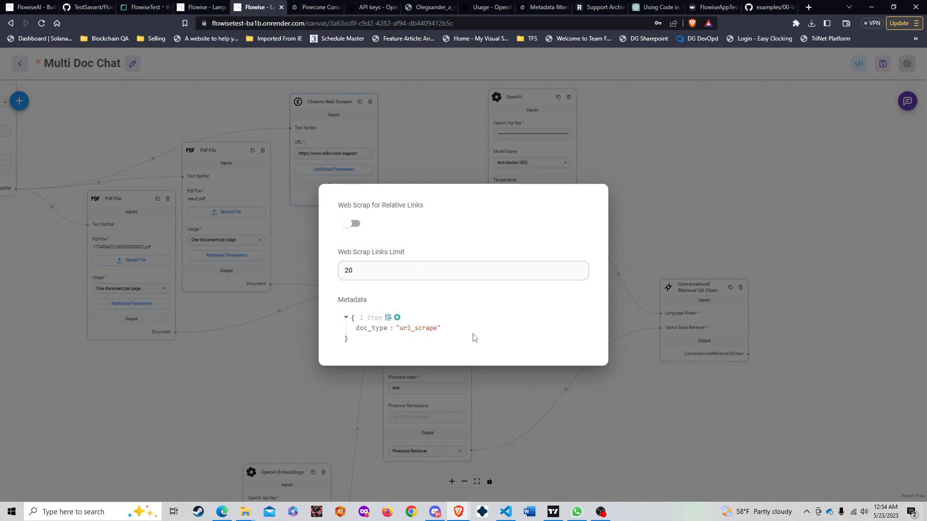
pyautogui.click(265, 351)
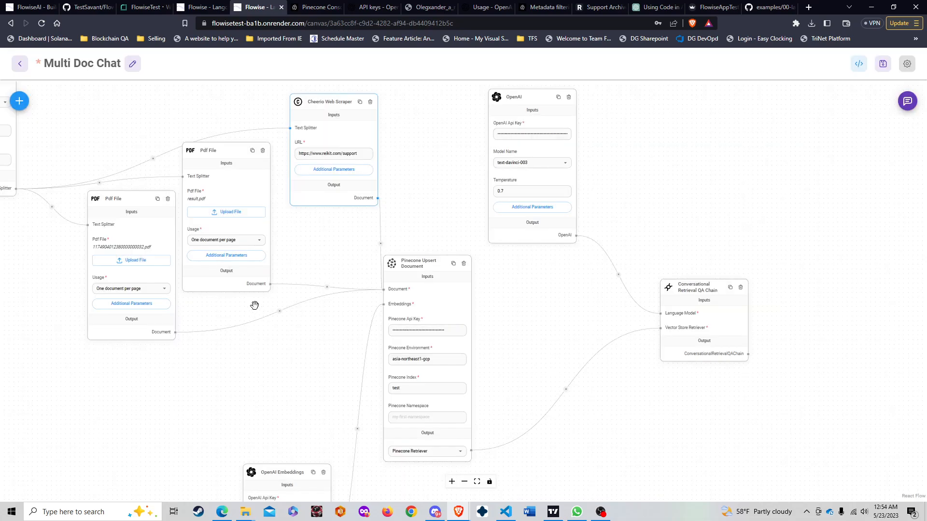
pyautogui.click(221, 262)
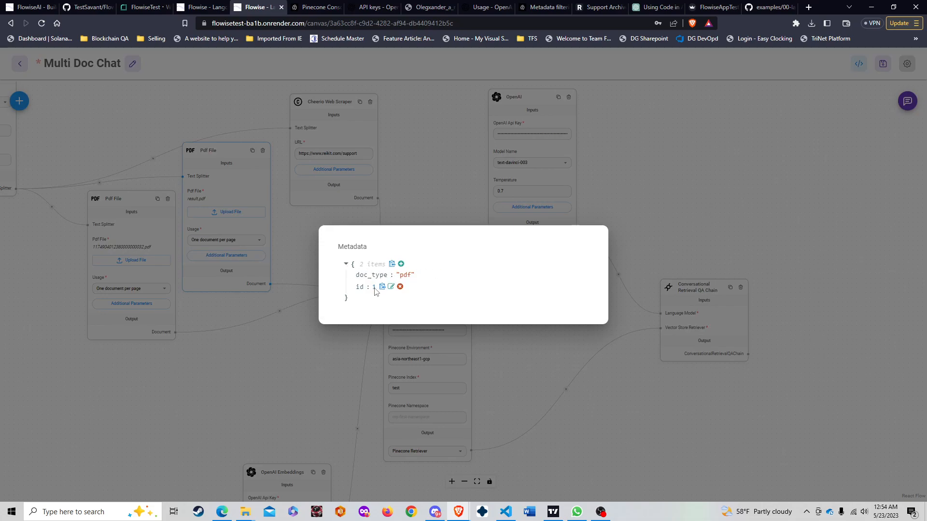
pyautogui.click(284, 351)
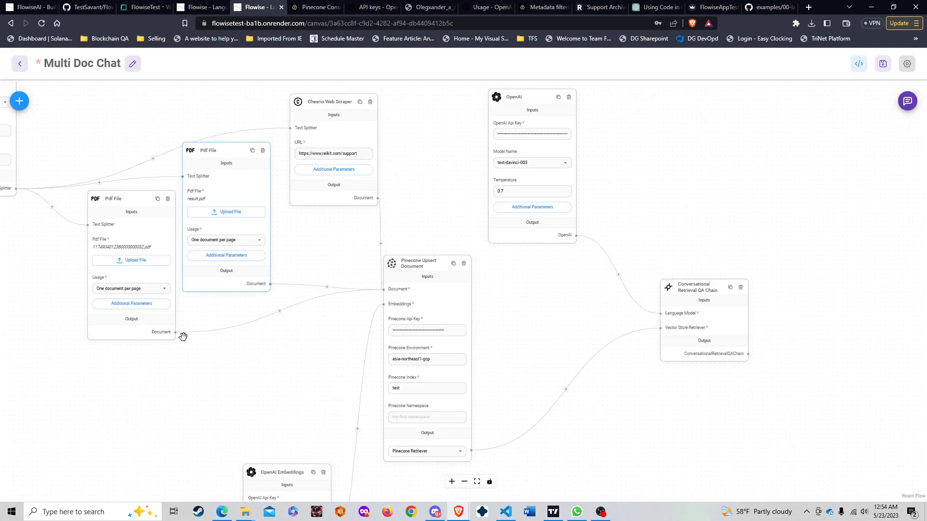
# Step: Check the metadata of the other Pdf File node and set the Cheerio Web Scraper's doc_type metadata to url
pyautogui.click(134, 307)
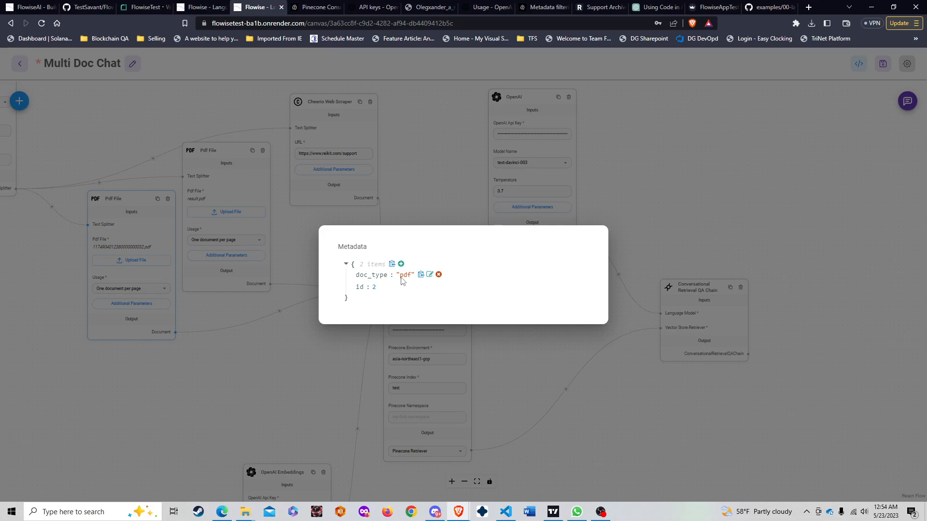
pyautogui.click(272, 346)
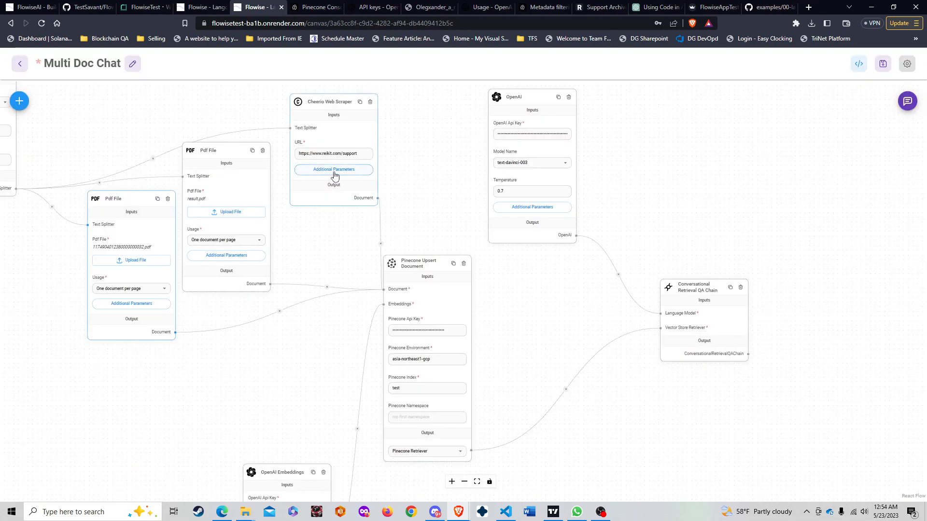
pyautogui.click(335, 175)
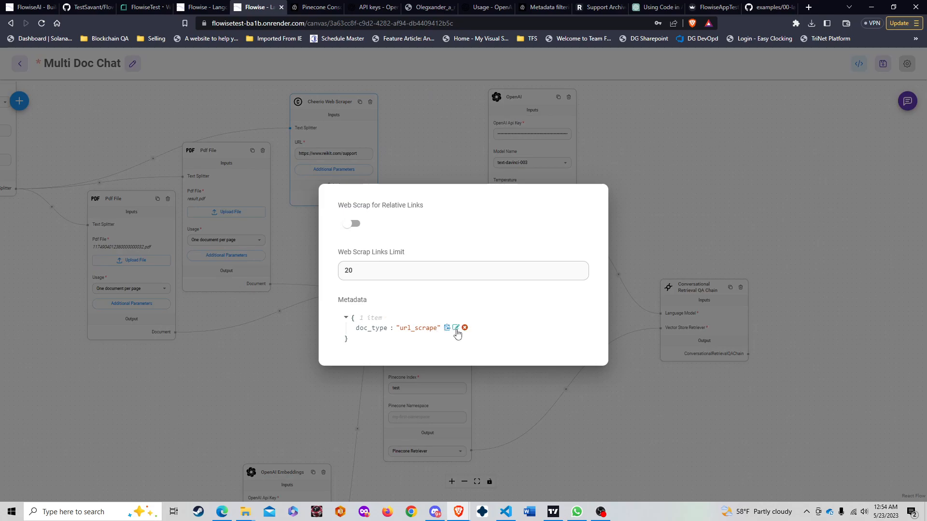
pyautogui.click(455, 329)
pyautogui.click(444, 323)
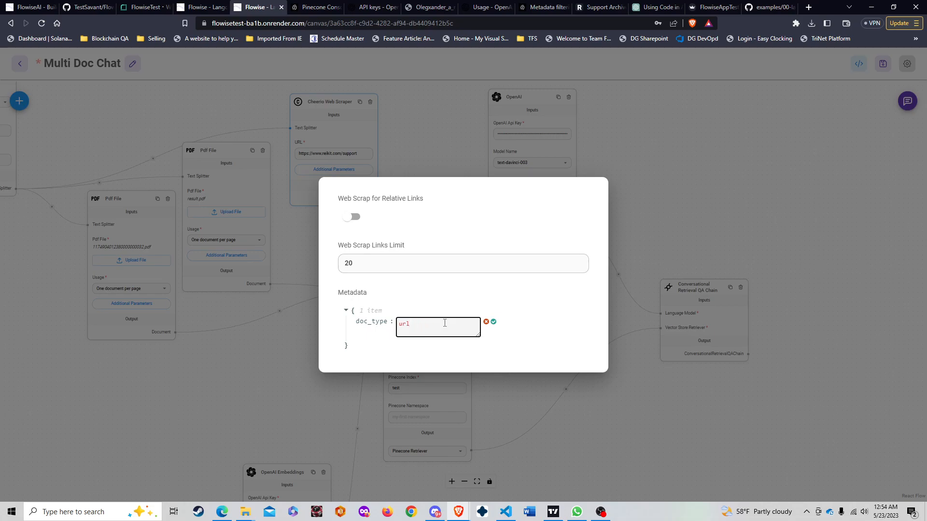
pyautogui.click(493, 322)
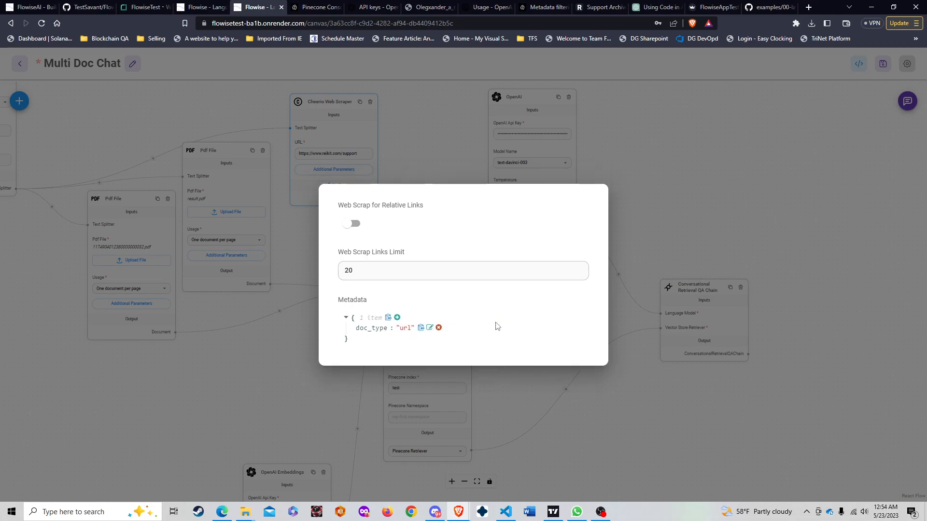
# Step: Add an id key with the value 1 to the Cheerio Web Scraper's metadata
pyautogui.click(397, 318)
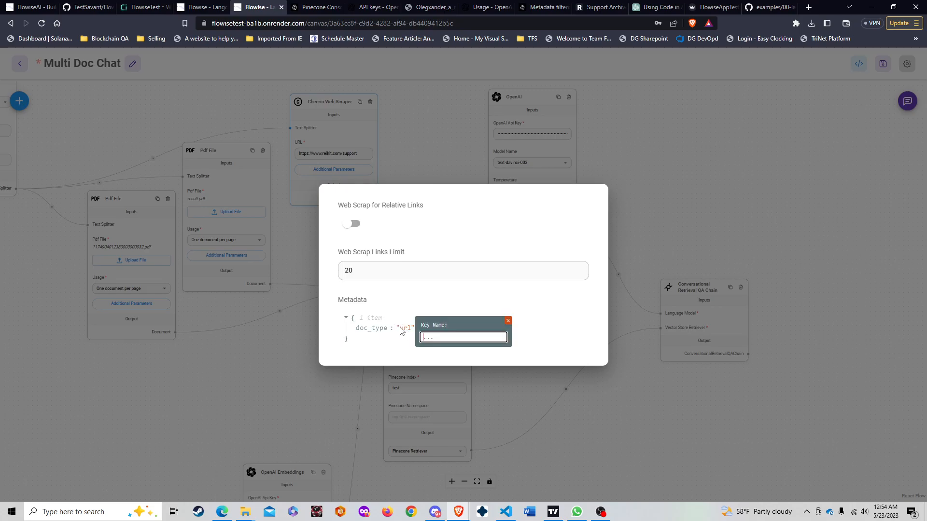
pyautogui.write('id')
pyautogui.press('Return')
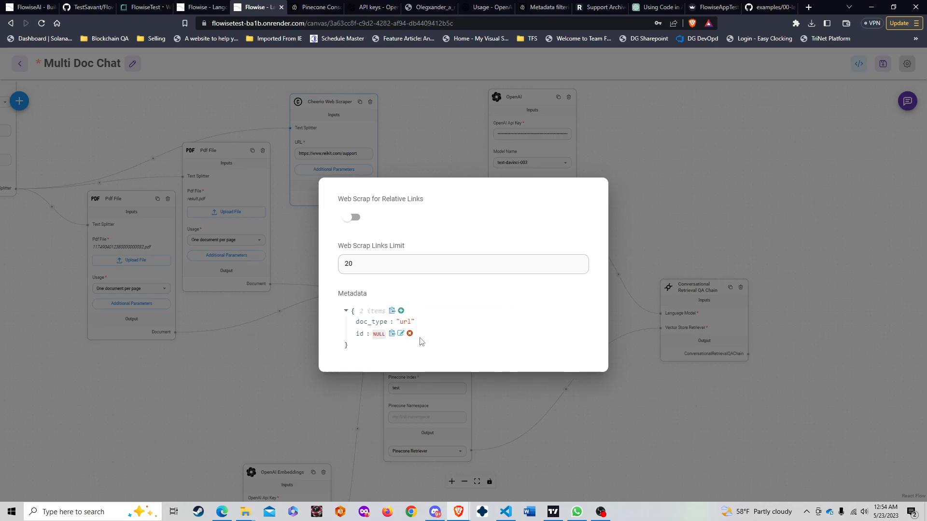
pyautogui.click(401, 333)
pyautogui.doubleClick(406, 334)
pyautogui.write('1')
pyautogui.click(469, 328)
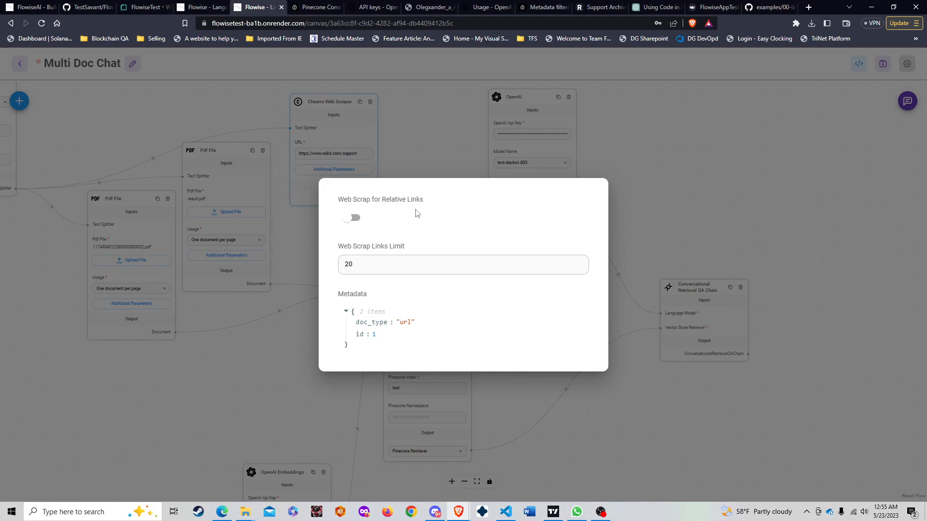
# Step: Enable Web Scrap for Relative Links on the Cheerio Web Scraper and set its Web Scrap Links Limit to 10
pyautogui.click(352, 218)
pyautogui.click(545, 268)
pyautogui.moveTo(432, 260); pyautogui.dragTo(332, 267)
pyautogui.write('1')
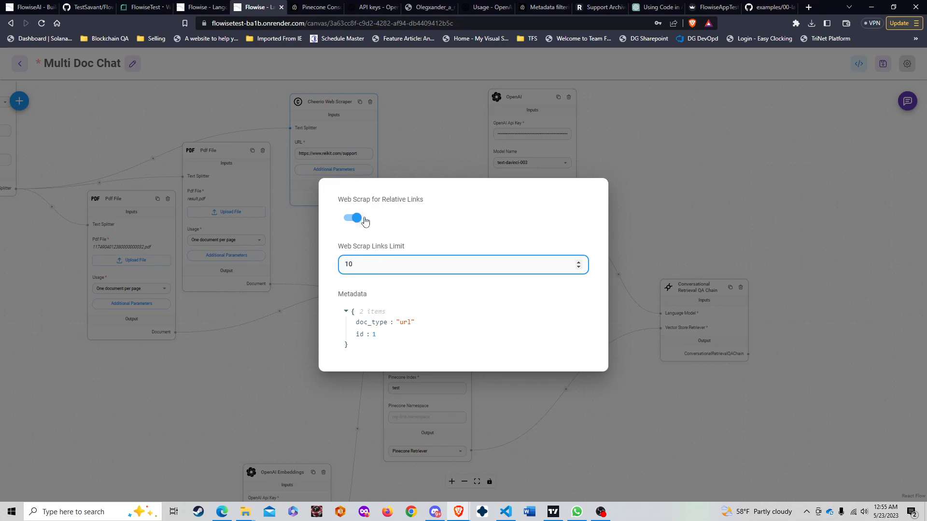
pyautogui.click(255, 350)
# Step: Place the REI/kit Support Archive page beside the Multi Doc Chat browser tab and look over the articles linked at the scraper's URL
pyautogui.tripleClick(332, 153)
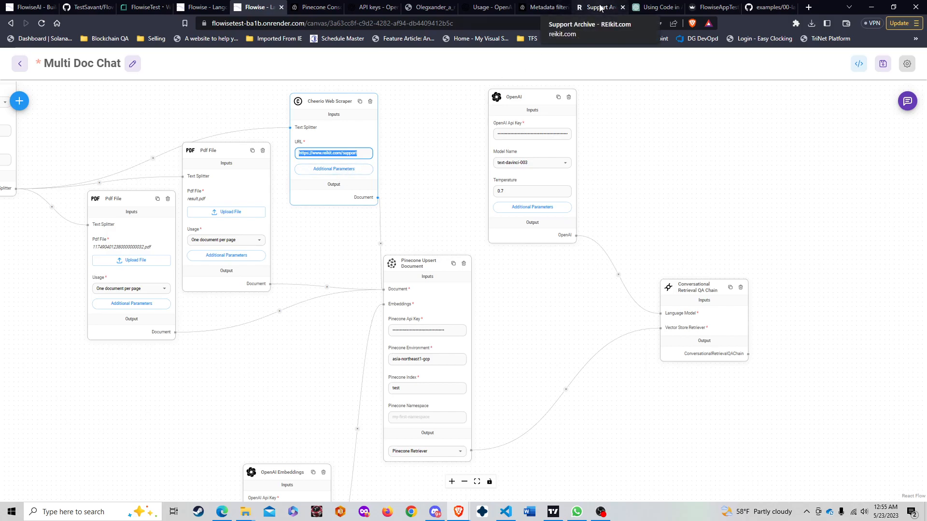
pyautogui.moveTo(600, 8); pyautogui.dragTo(314, 7)
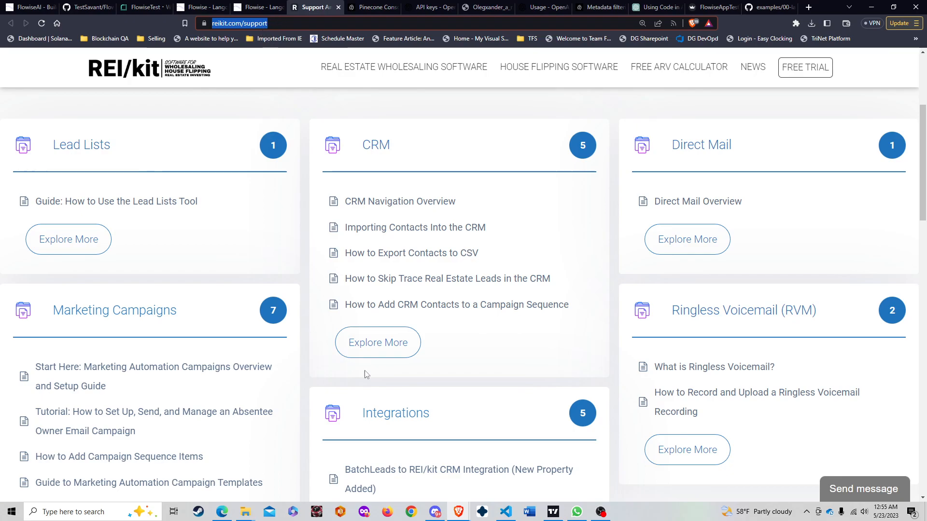
pyautogui.scroll(-5, 440, 369)
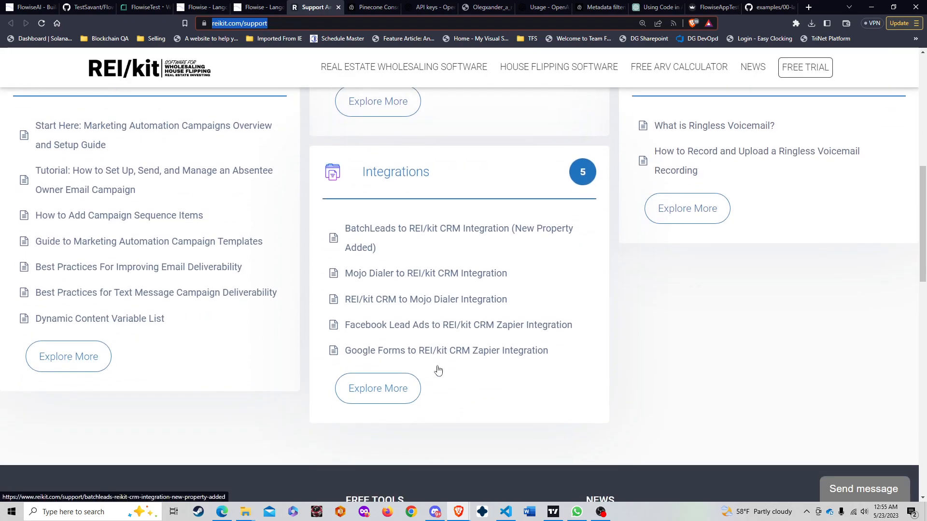
pyautogui.scroll(5, 413, 383)
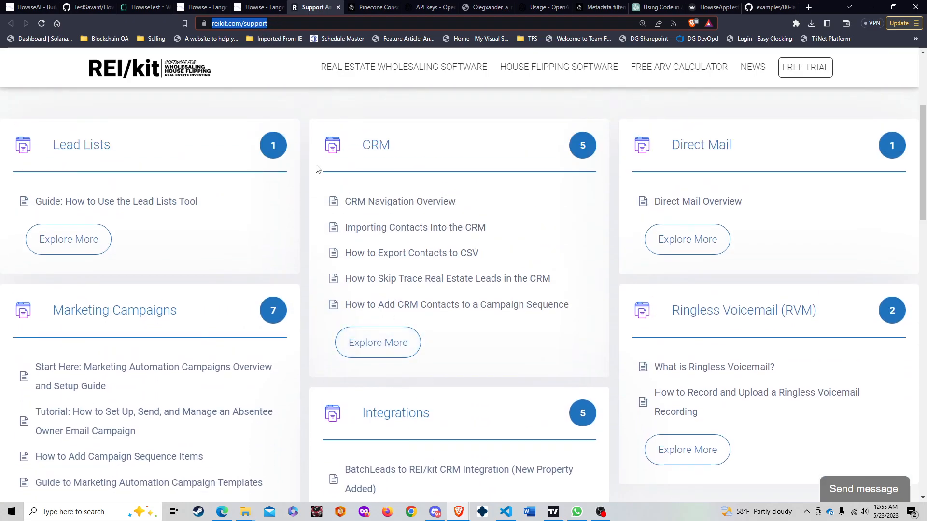
# Step: Return to the Multi Doc Chat chatflow and save it, declining to store the password in the browser
pyautogui.click(260, 4)
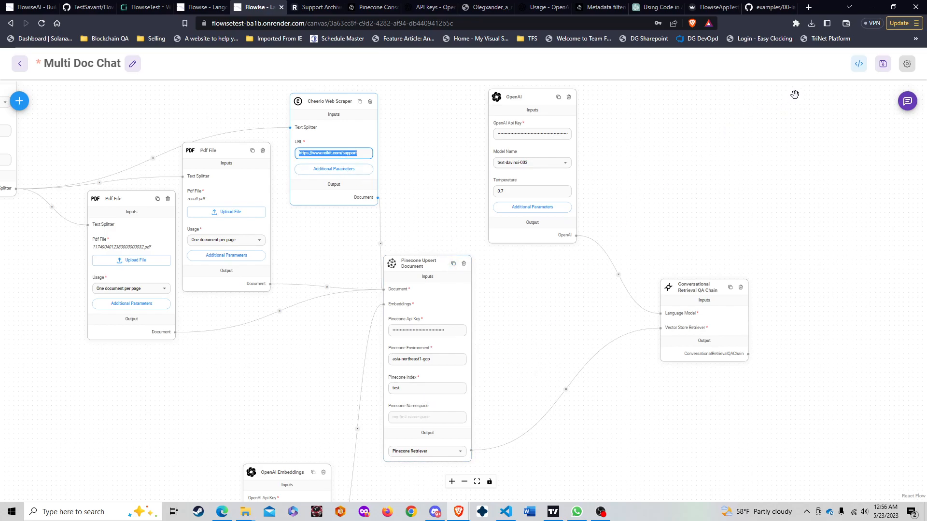
pyautogui.click(882, 65)
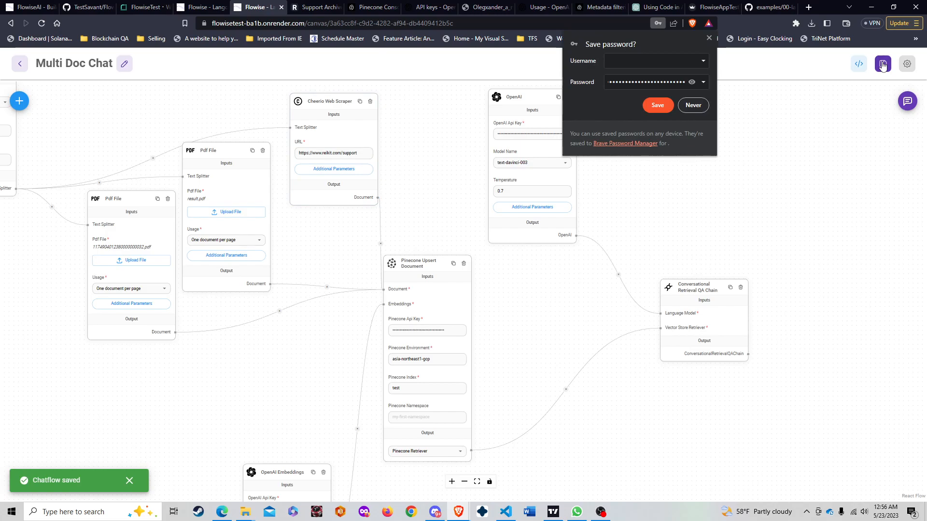
pyautogui.click(698, 107)
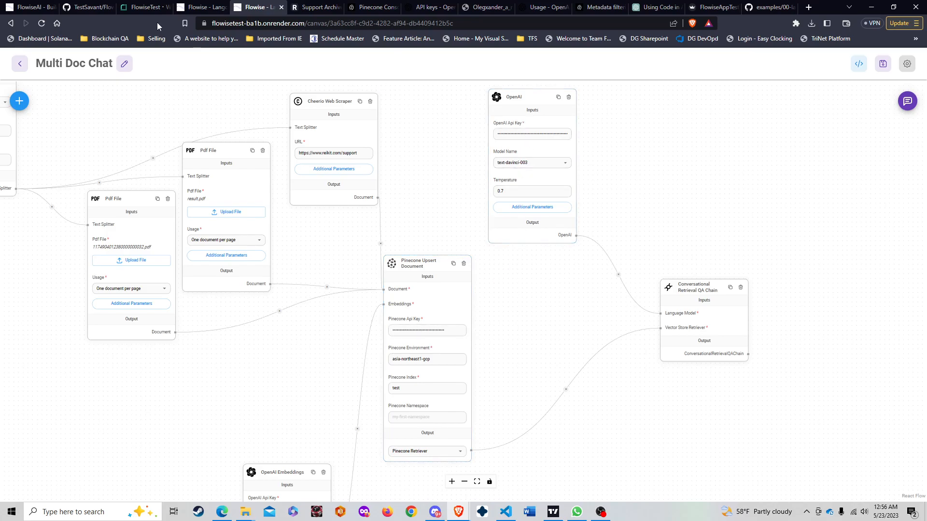
# Step: Open the Default Project's API keys in the Pinecone console and copy the flowise key
pyautogui.click(370, 7)
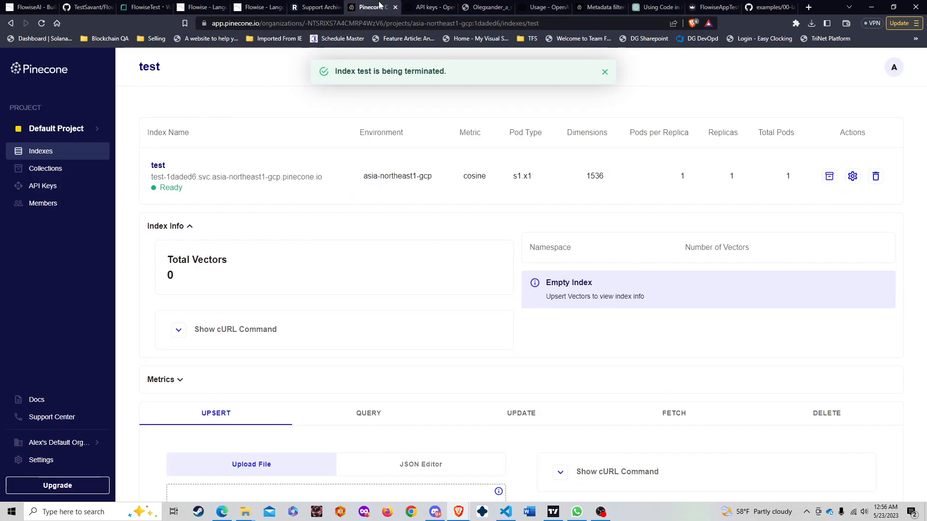
pyautogui.click(39, 187)
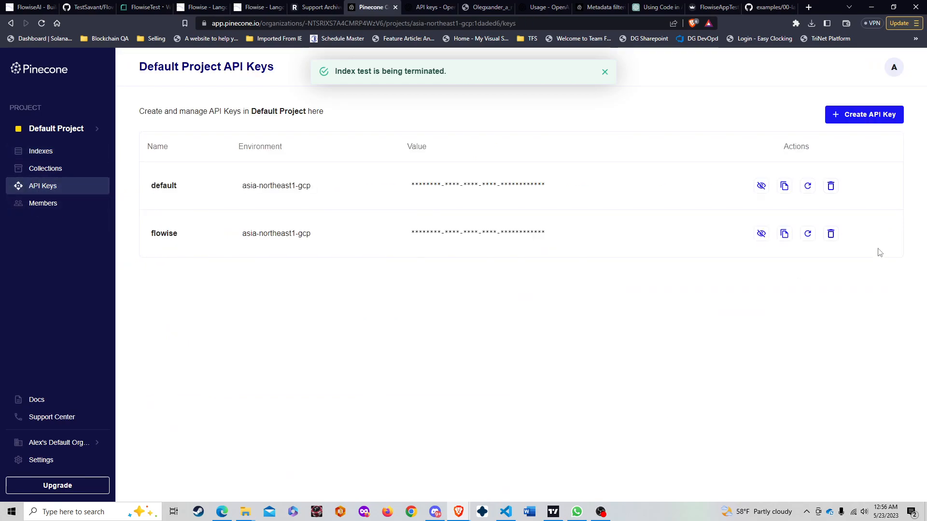
pyautogui.click(786, 233)
# Step: Review the API keys page and the May usage chart of the OpenAI account
pyautogui.click(424, 6)
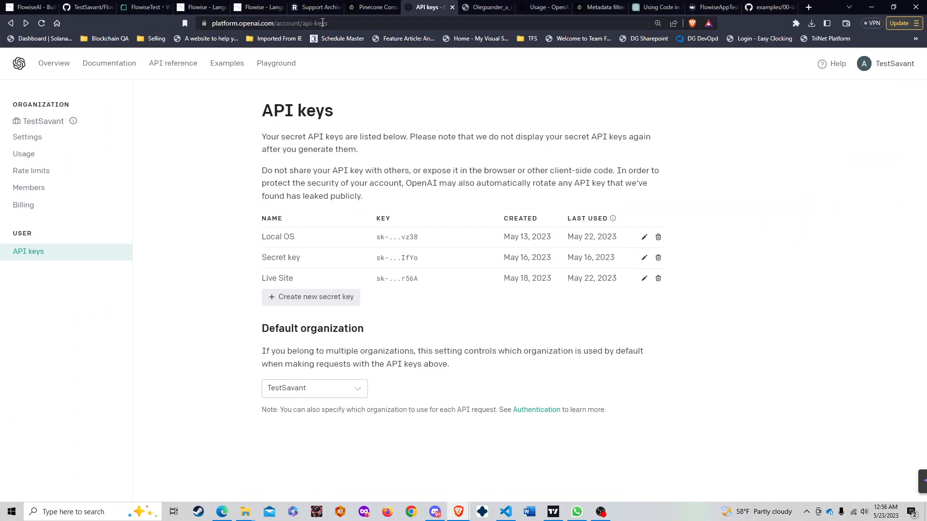
pyautogui.click(891, 64)
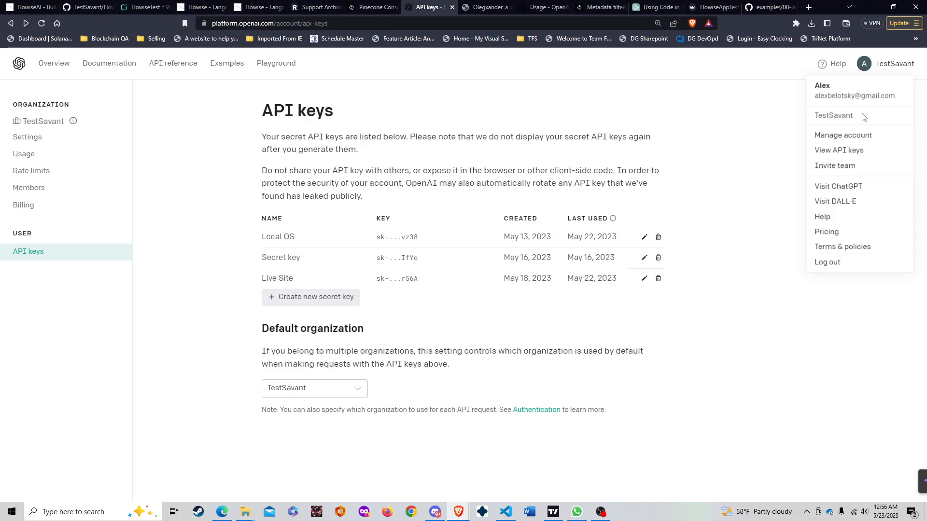
pyautogui.click(841, 153)
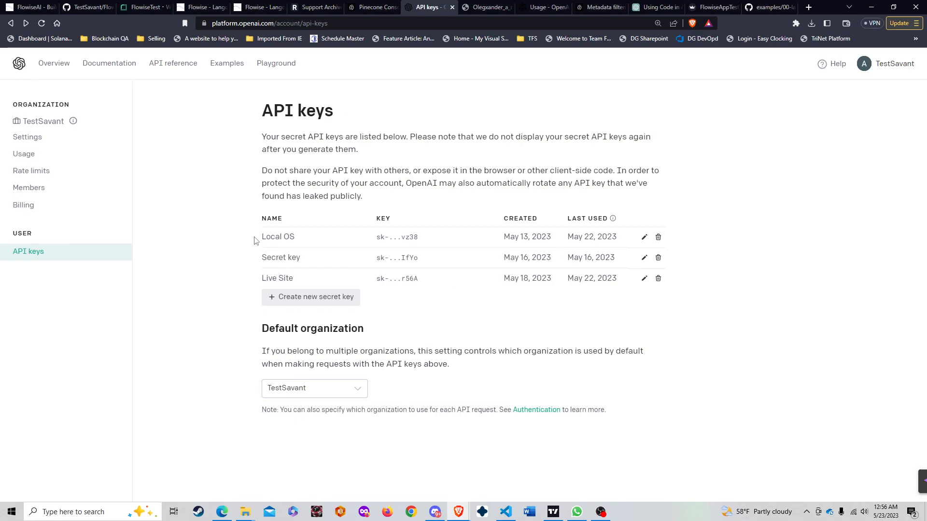
pyautogui.click(549, 6)
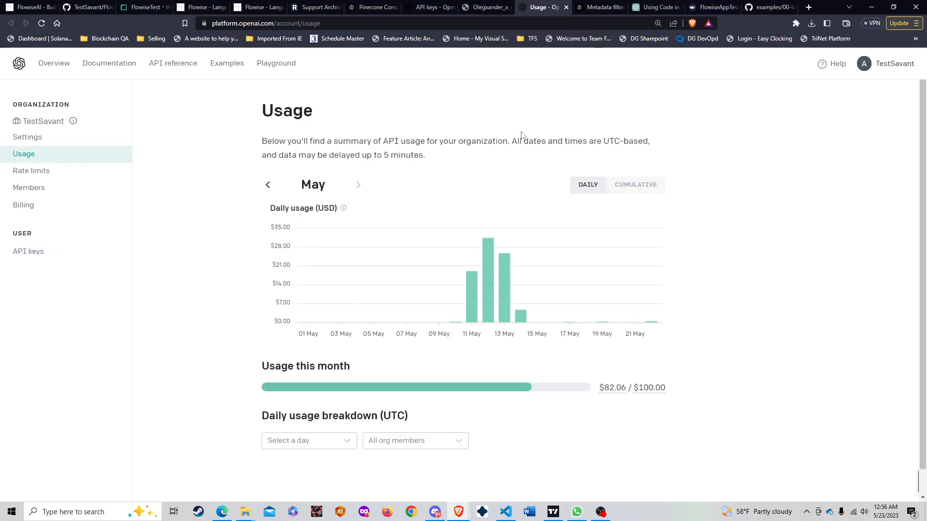
pyautogui.moveTo(487, 309)
# Step: Enlarge the generated image open in the browser, and switch to Discord to browse Midjourney's newbies-19 channel
pyautogui.click(484, 6)
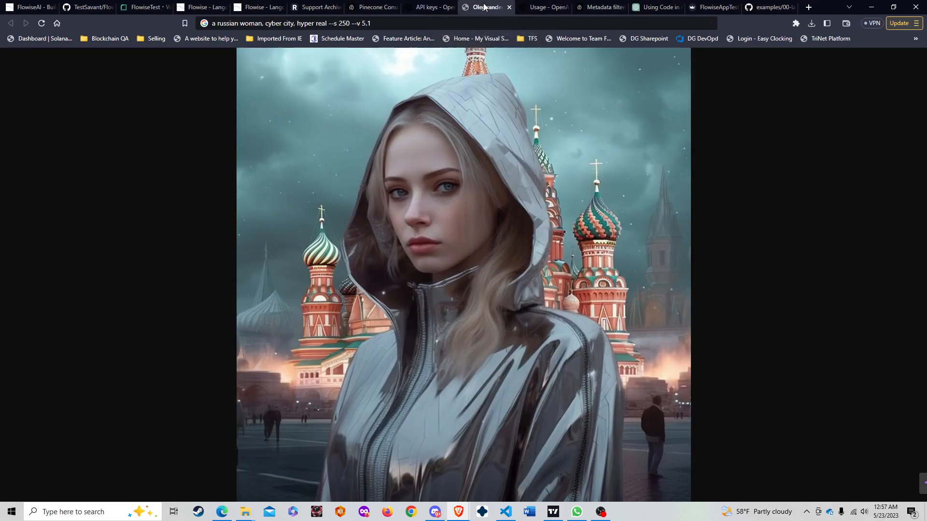
pyautogui.click(463, 217)
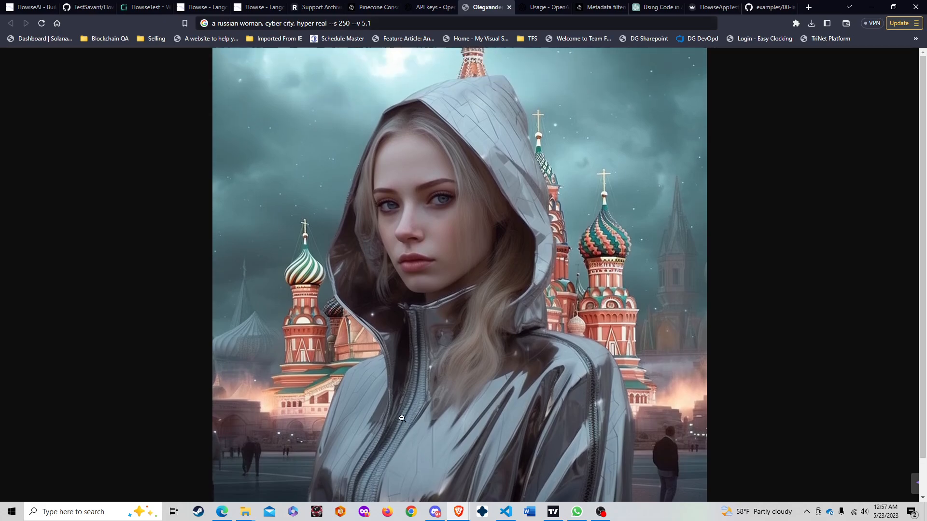
pyautogui.click(435, 512)
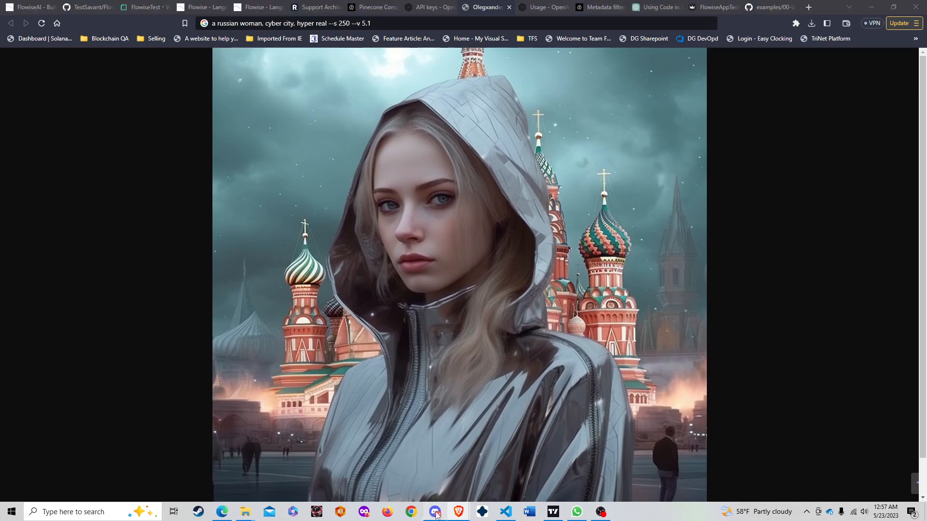
pyautogui.scroll(-10, 347, 289)
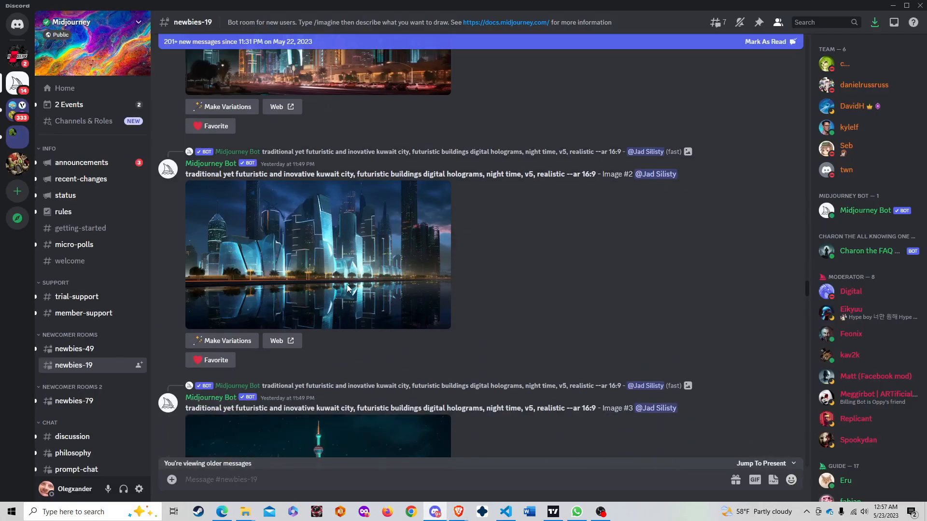
pyautogui.scroll(-4, 347, 285)
pyautogui.scroll(-12, 257, 236)
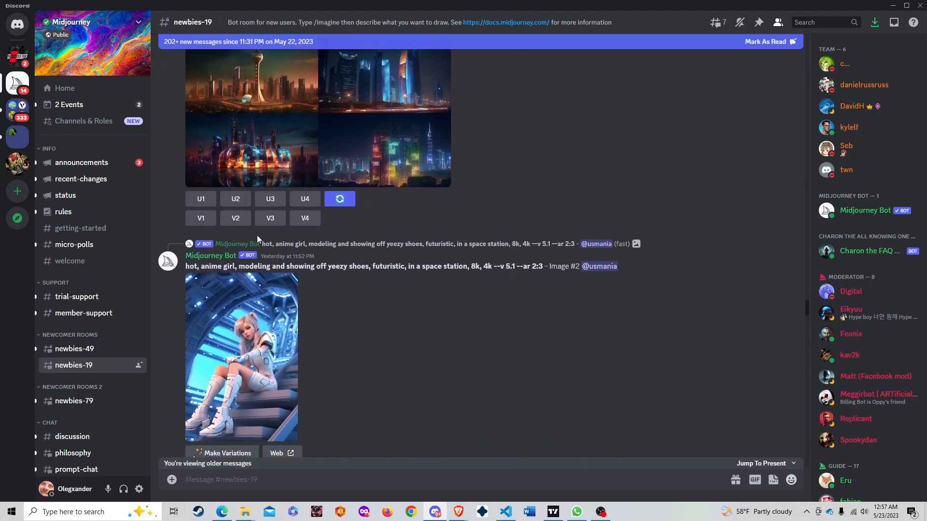
pyautogui.scroll(-3, 257, 237)
pyautogui.scroll(-4, 257, 238)
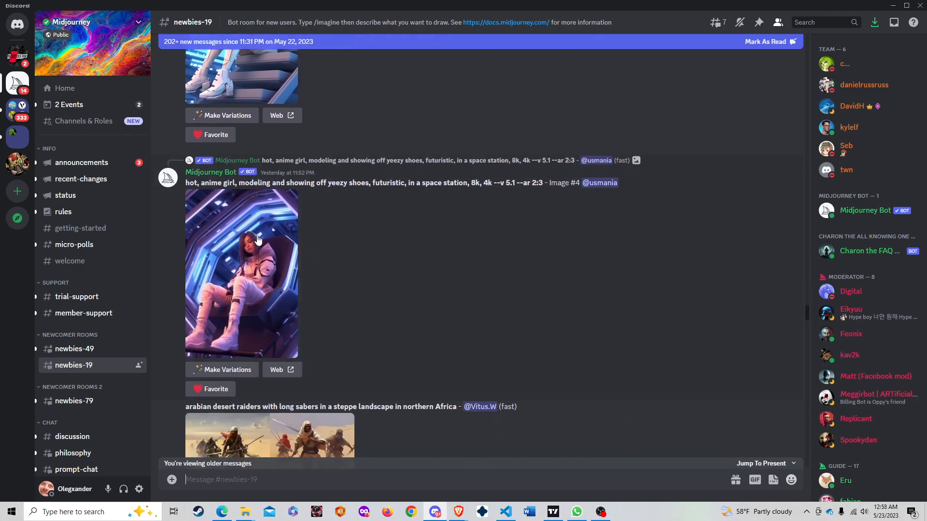
pyautogui.scroll(-4, 257, 236)
pyautogui.scroll(-2, 310, 265)
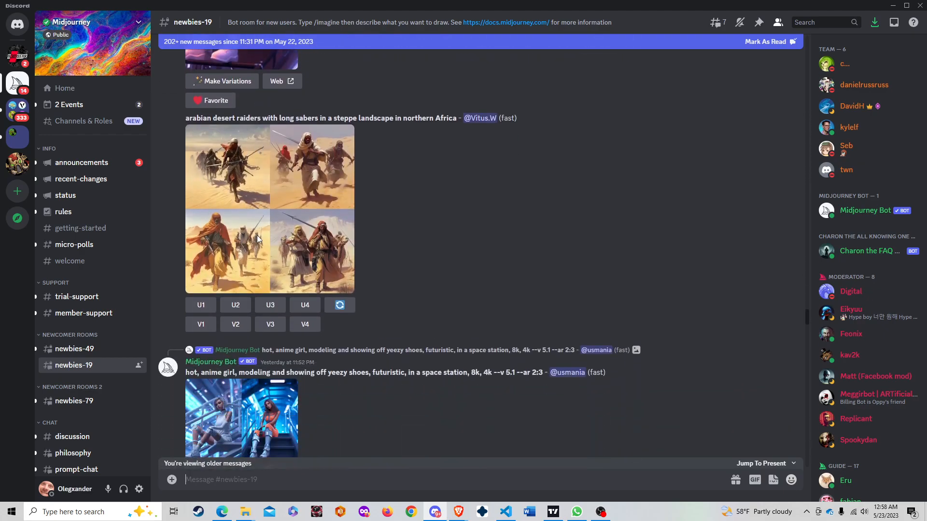
# Step: View the arabian desert raiders image grid enlarged, look through further newbies-19 posts and return to the browser
pyautogui.click(310, 266)
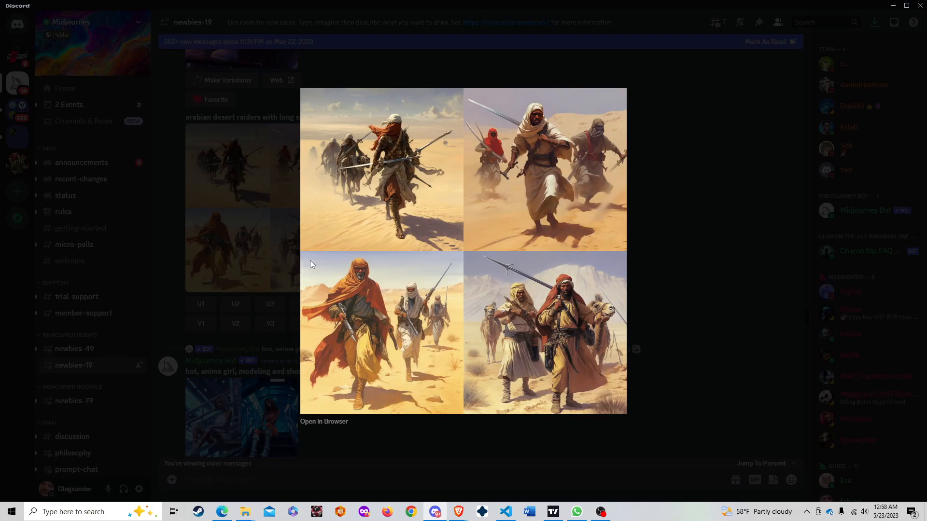
pyautogui.click(676, 186)
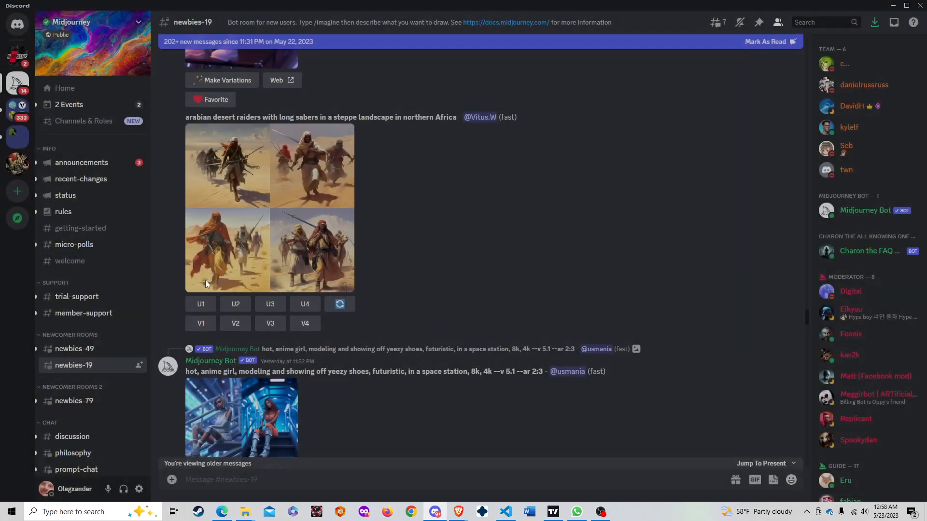
pyautogui.scroll(-11, 205, 280)
pyautogui.scroll(-15, 341, 280)
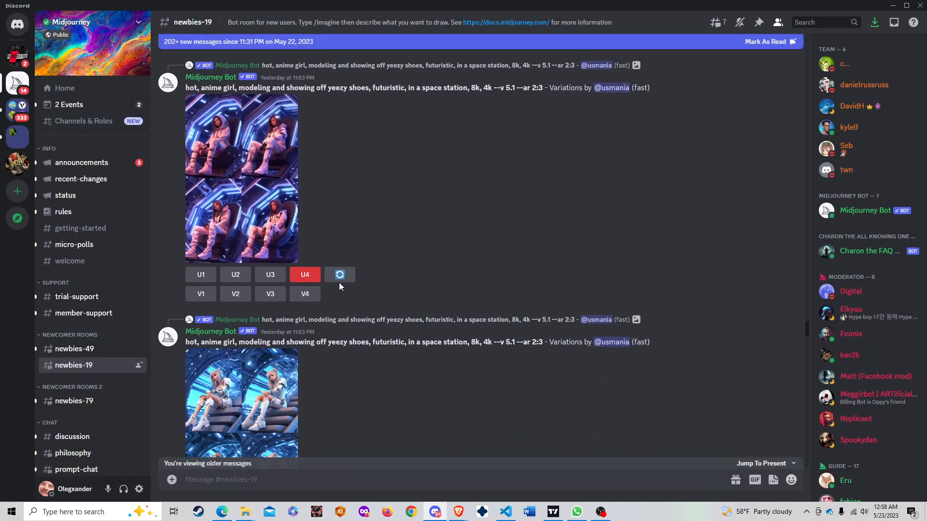
pyautogui.scroll(-15, 339, 283)
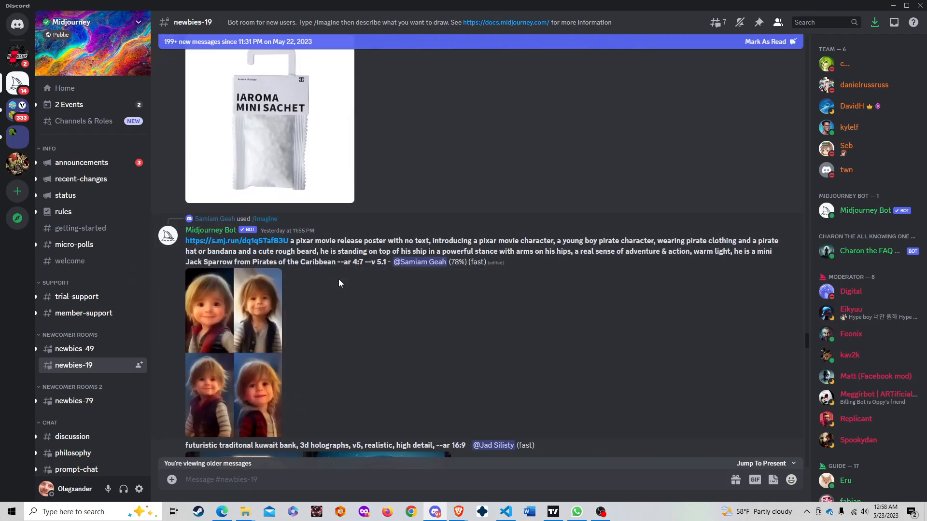
pyautogui.scroll(-5, 338, 284)
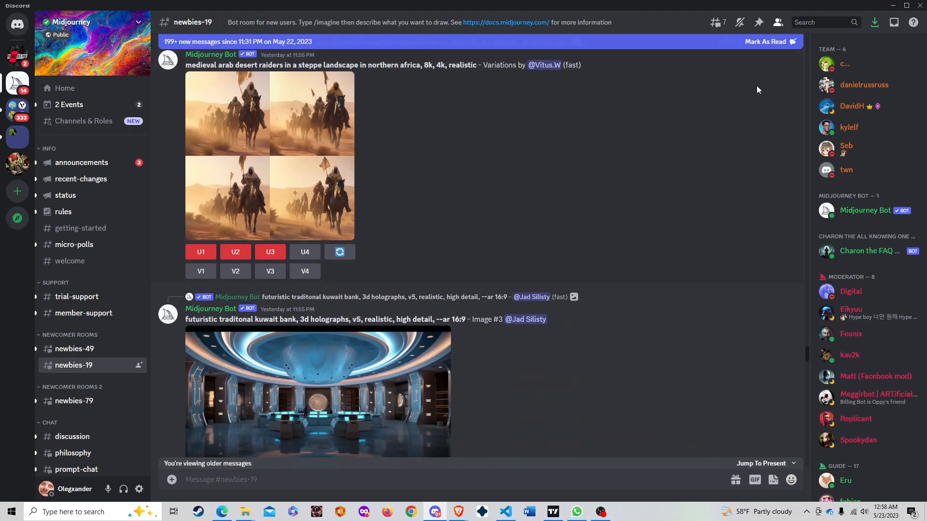
pyautogui.click(892, 6)
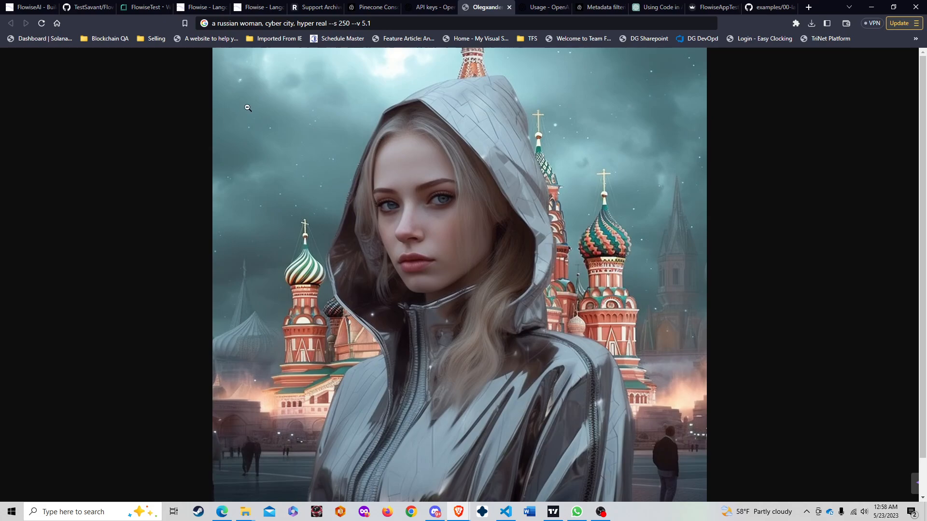
# Step: Return to the Multi Doc Chat canvas in the browser and clear all of its chat history
pyautogui.click(546, 7)
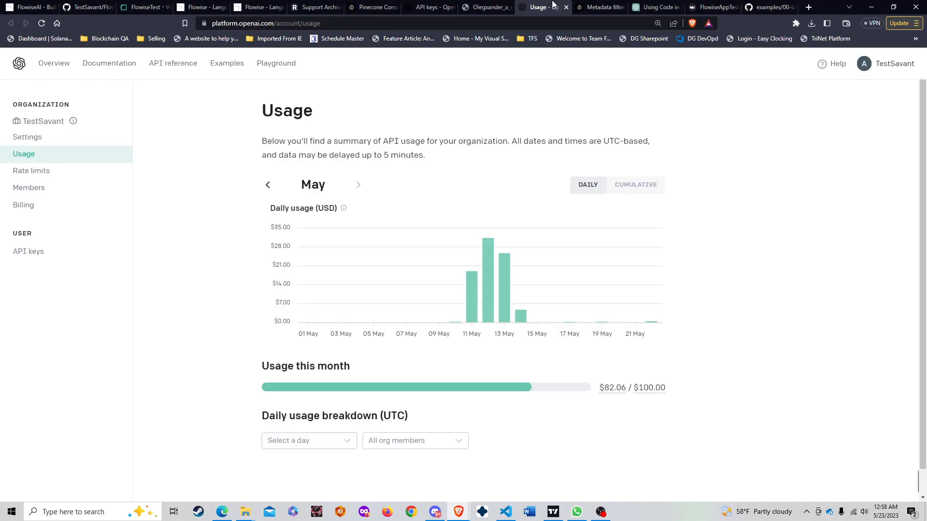
pyautogui.click(603, 6)
pyautogui.click(372, 7)
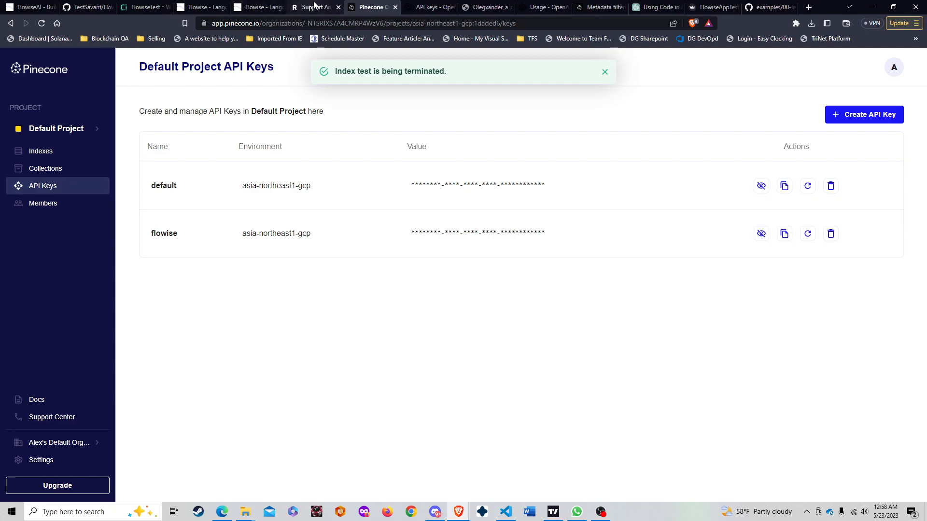
pyautogui.click(314, 7)
pyautogui.click(258, 7)
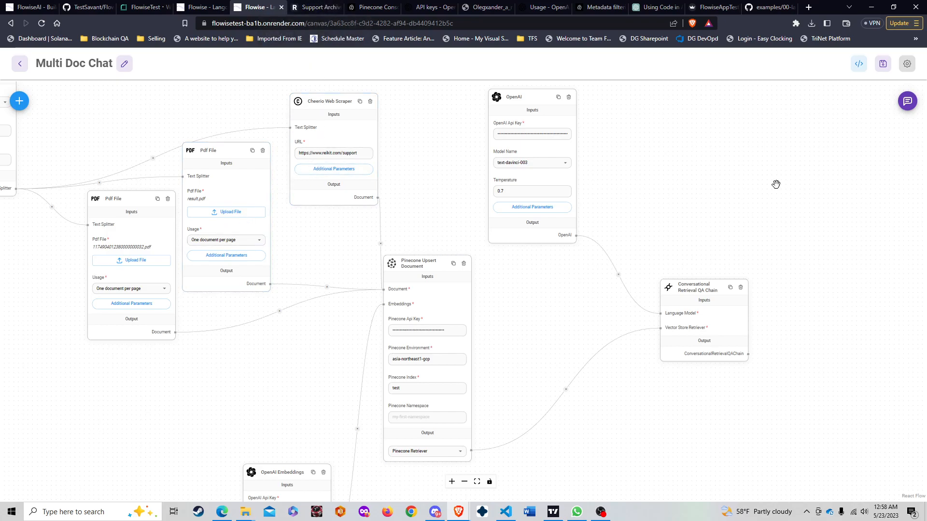
pyautogui.click(907, 101)
pyautogui.click(879, 102)
pyautogui.click(550, 297)
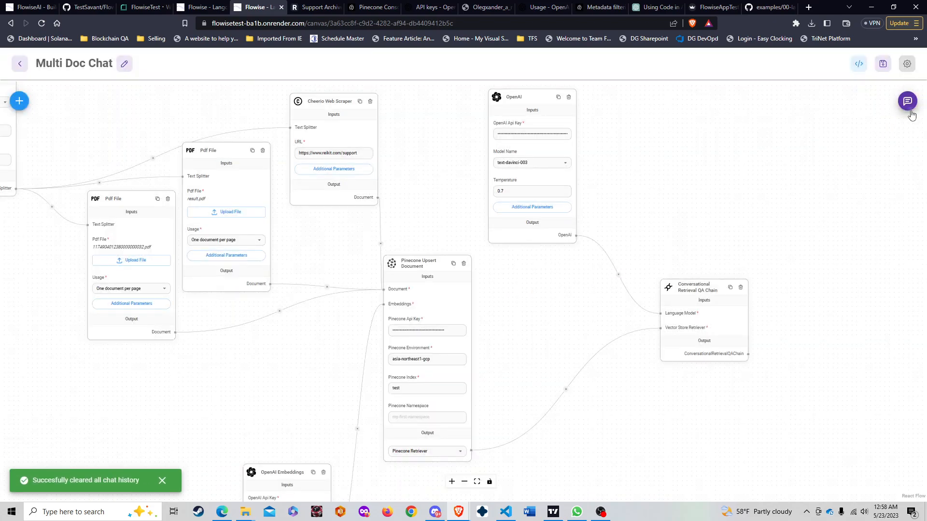
# Step: Open the flow's chat and send the question "how can i integrate into a CRM"
pyautogui.click(908, 101)
pyautogui.click(789, 462)
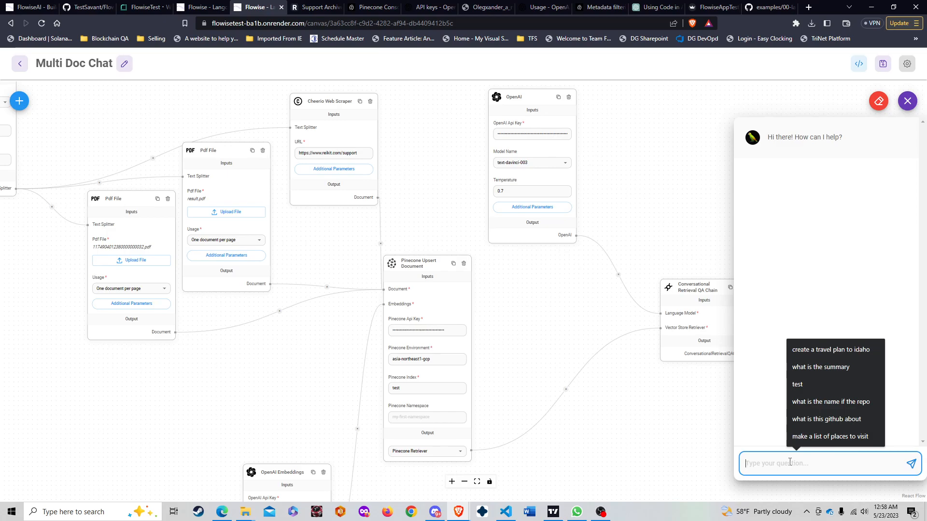
pyautogui.write('how can i i')
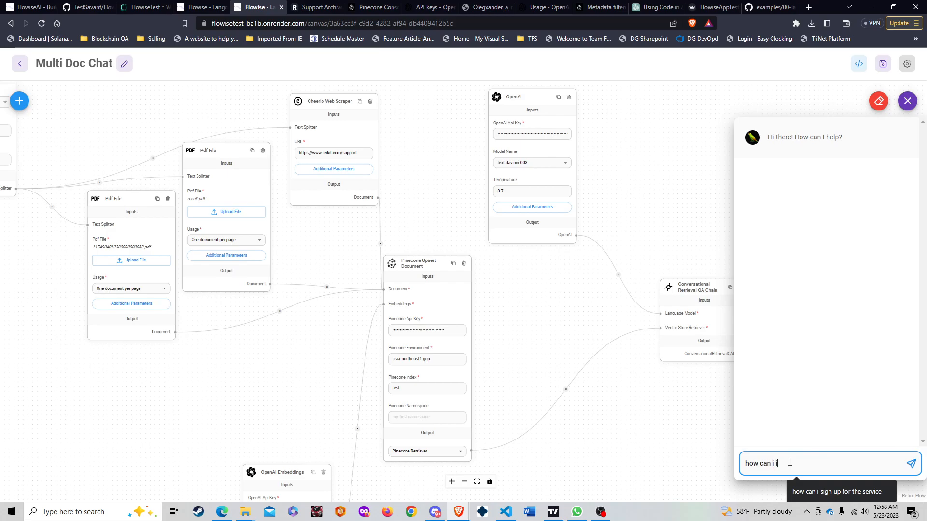
pyautogui.write('ntegrat')
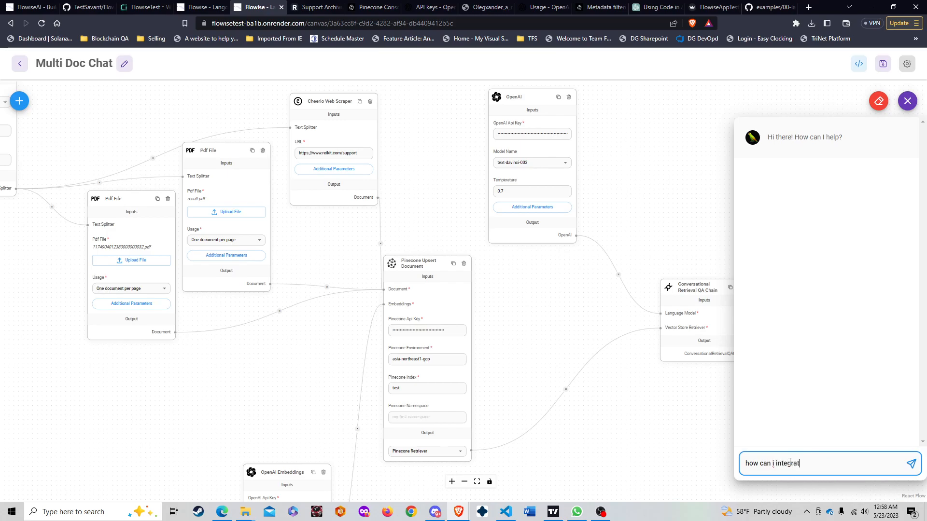
pyautogui.write('e into a CRM')
pyautogui.press('Return')
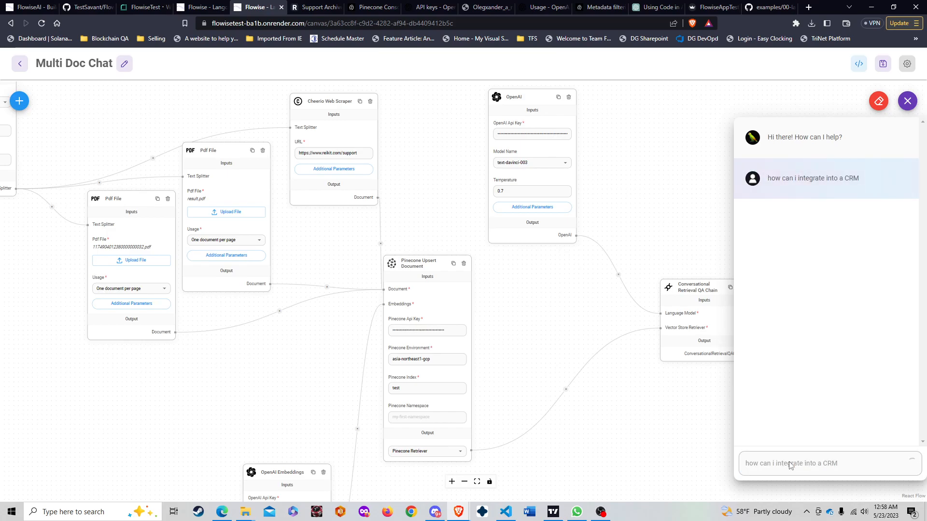
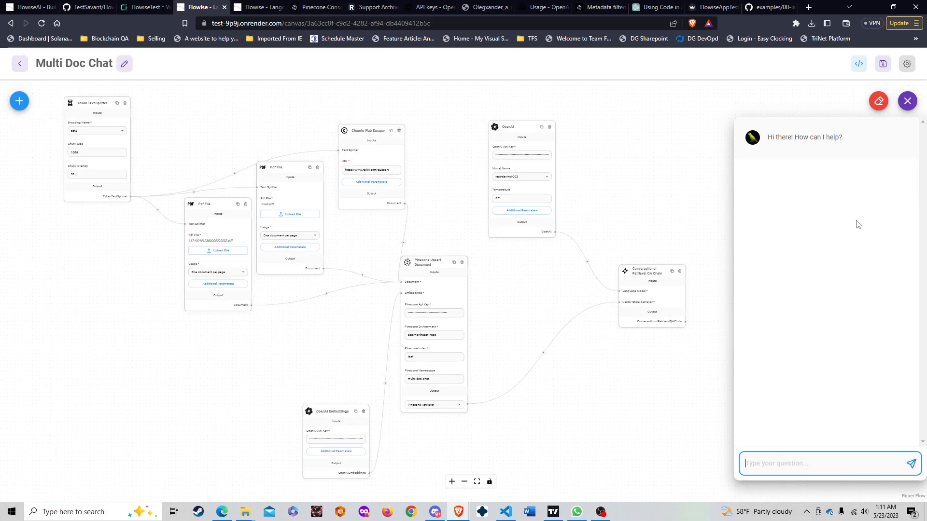
# Step: Ask the Multi Doc Chat flow on the test-9p9j deployment "how can i integrate my CRM"
pyautogui.click(792, 461)
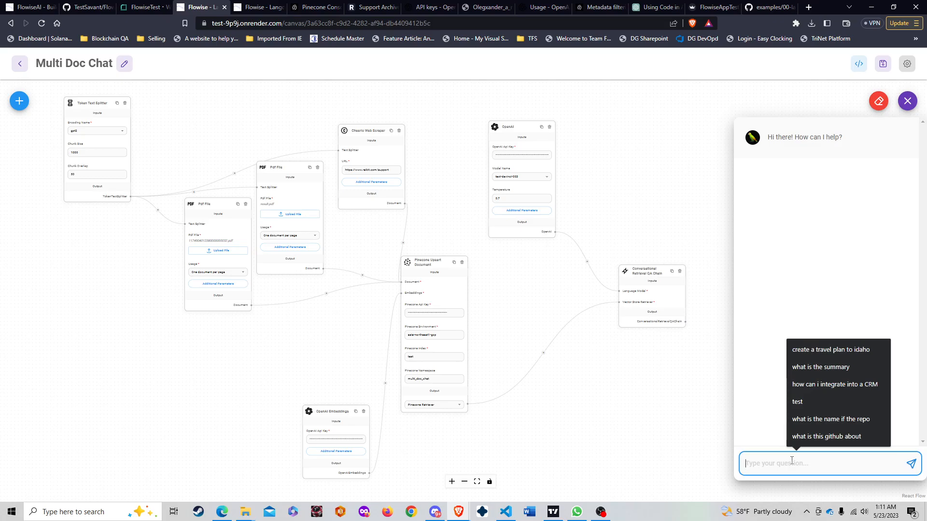
pyautogui.write('how can ')
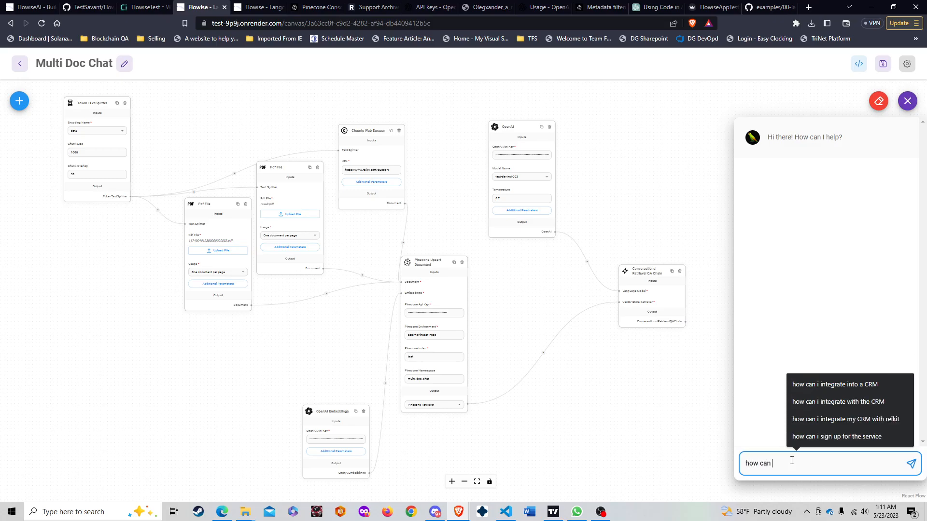
pyautogui.write('i intergrate')
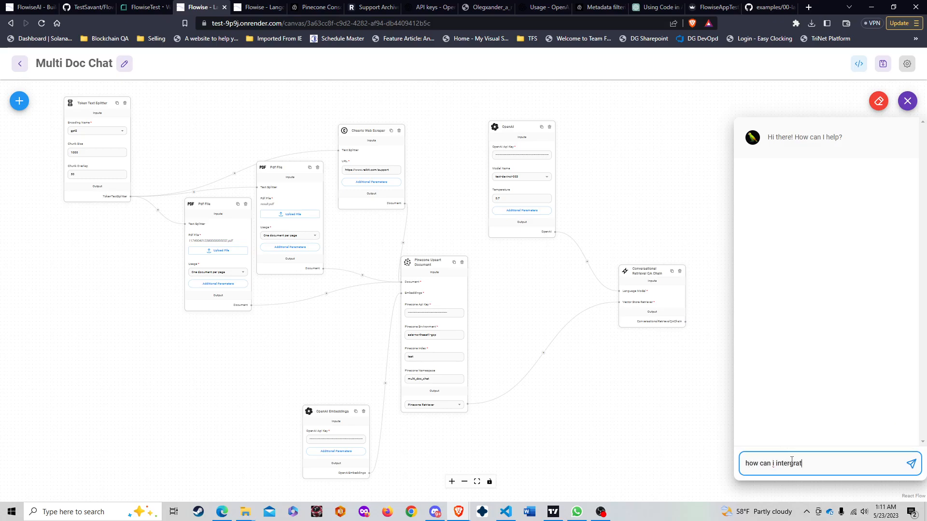
pyautogui.write('inte')
pyautogui.press('BackSpace')
pyautogui.write('tegrate my CRM w')
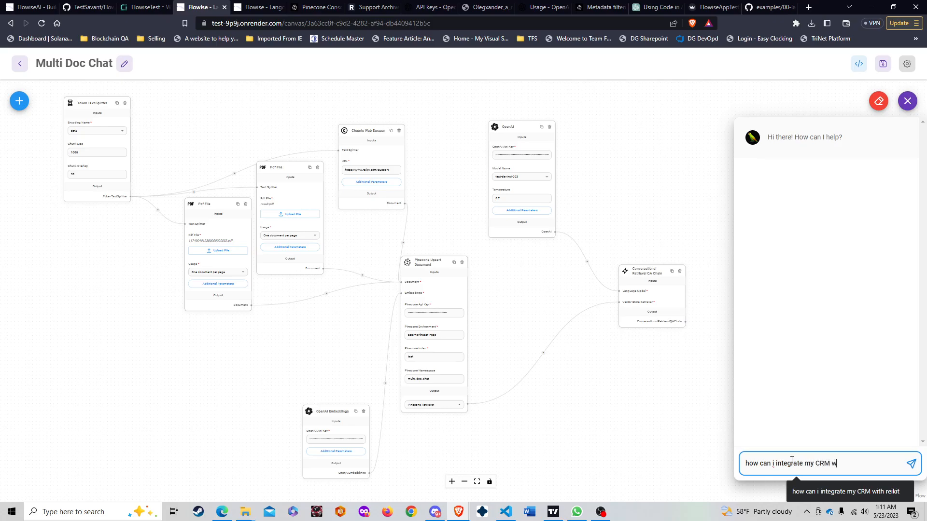
# Step: Discard the drafted question, remove the connection from Cheerio Web Scraper to Pinecone Upsert Document, and save the chatflow
pyautogui.write('ith reikit')
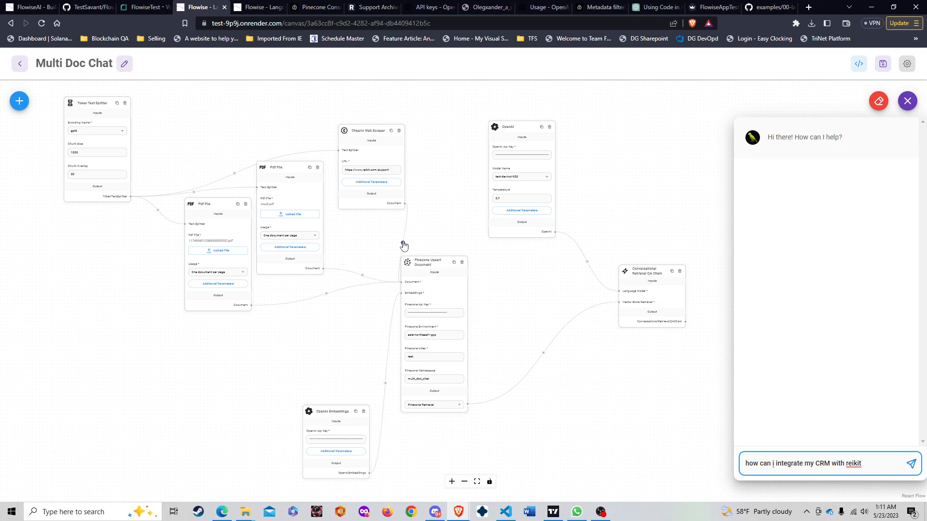
pyautogui.moveTo(403, 245); pyautogui.dragTo(404, 241)
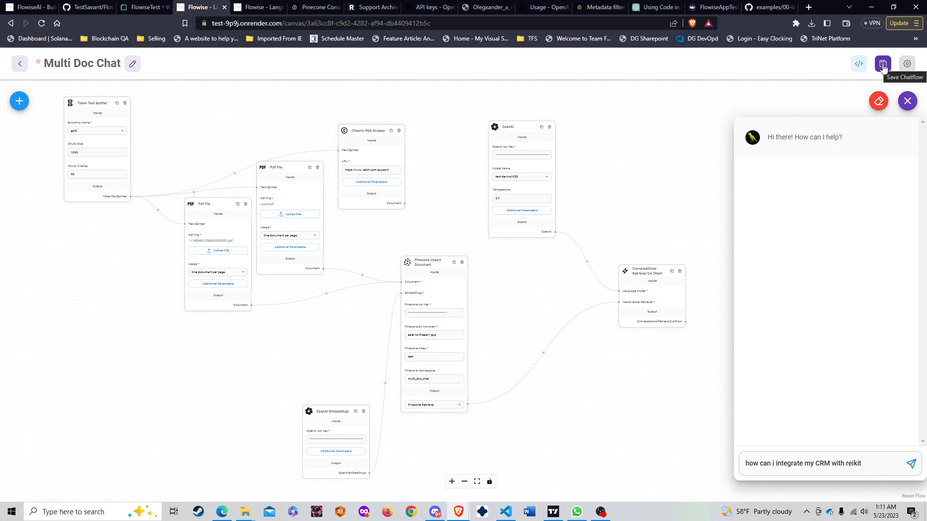
pyautogui.click(850, 462)
pyautogui.moveTo(866, 464); pyautogui.dragTo(698, 456)
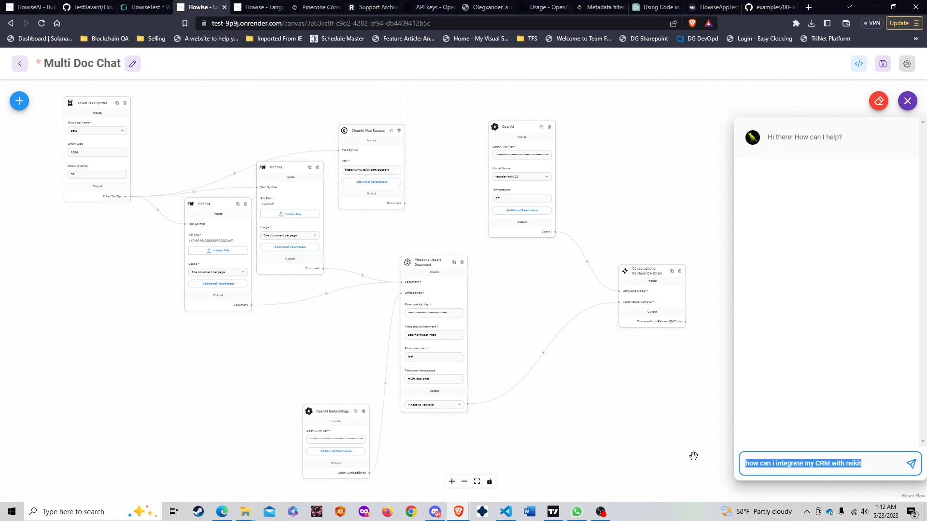
pyautogui.click(693, 454)
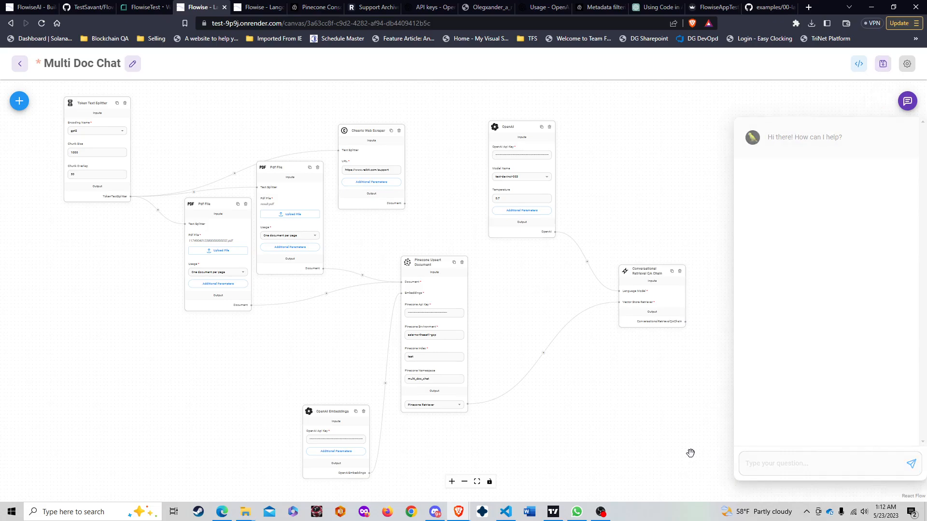
pyautogui.click(881, 65)
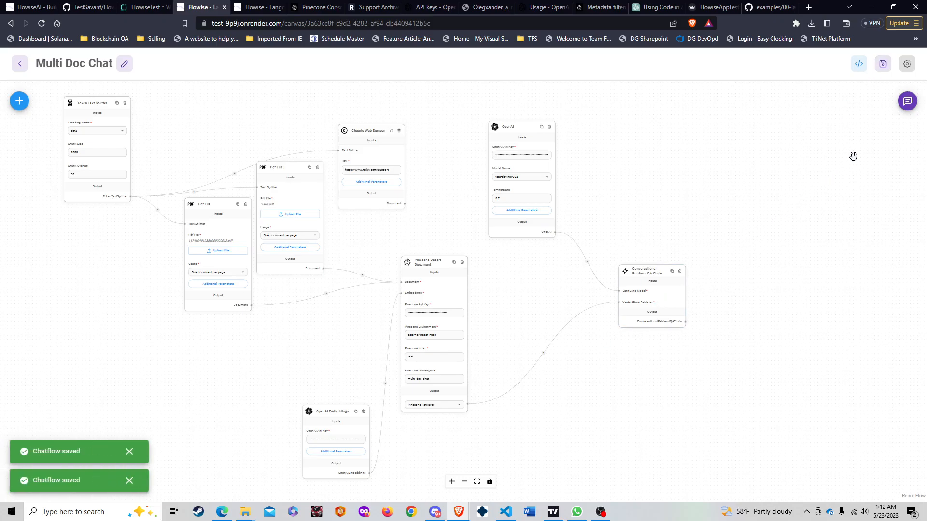
# Step: Ask the chatbot "how can i integrate with the CRM"
pyautogui.click(907, 101)
pyautogui.click(796, 469)
pyautogui.write('how can i integrate with the CRM')
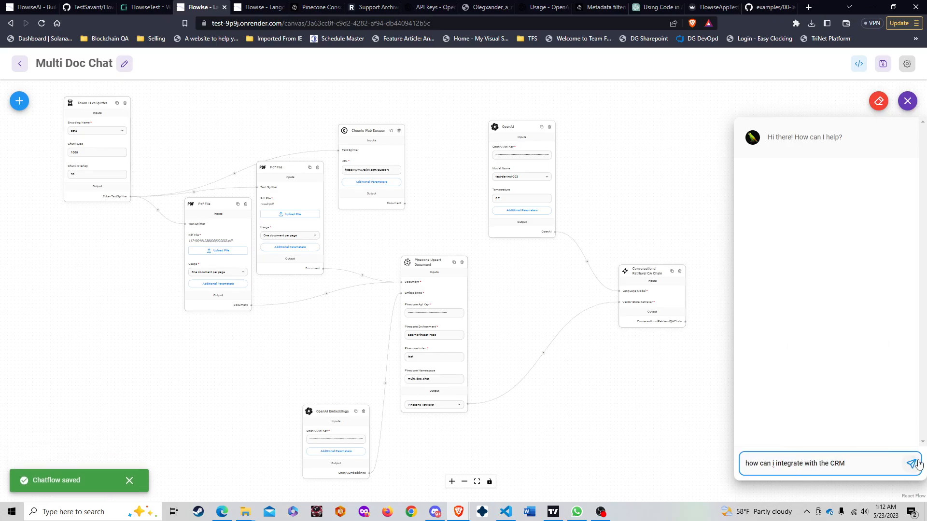
pyautogui.click(913, 463)
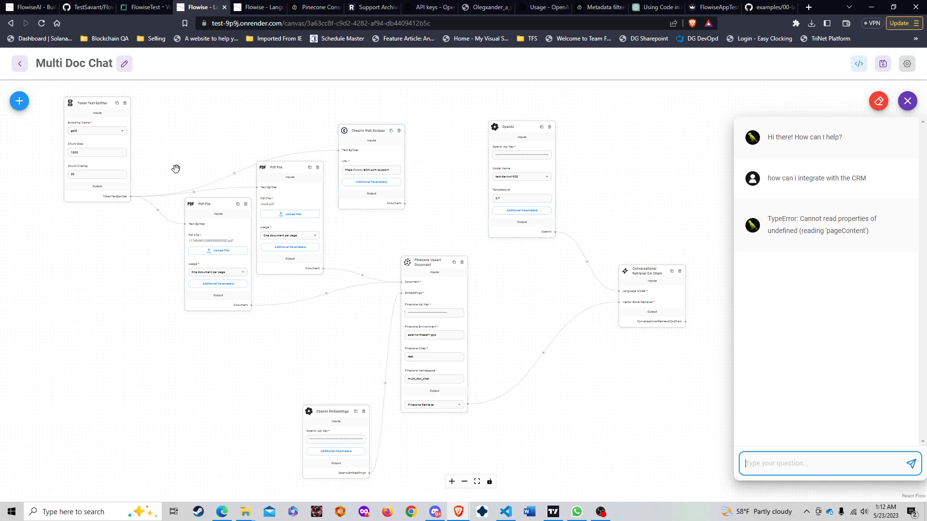
# Step: Remove the connection between the Token Text Splitter and the Cheerio Web Scraper, and save the chatflow
pyautogui.click(233, 176)
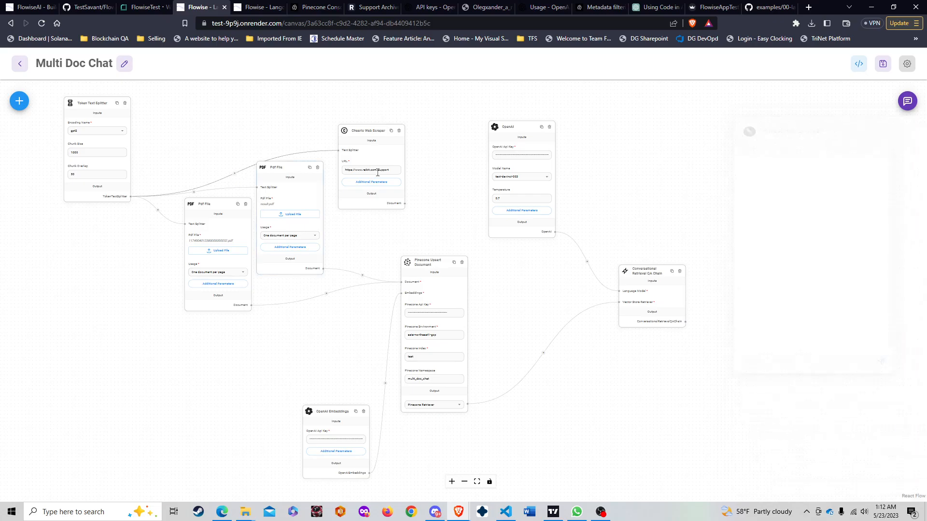
pyautogui.click(234, 174)
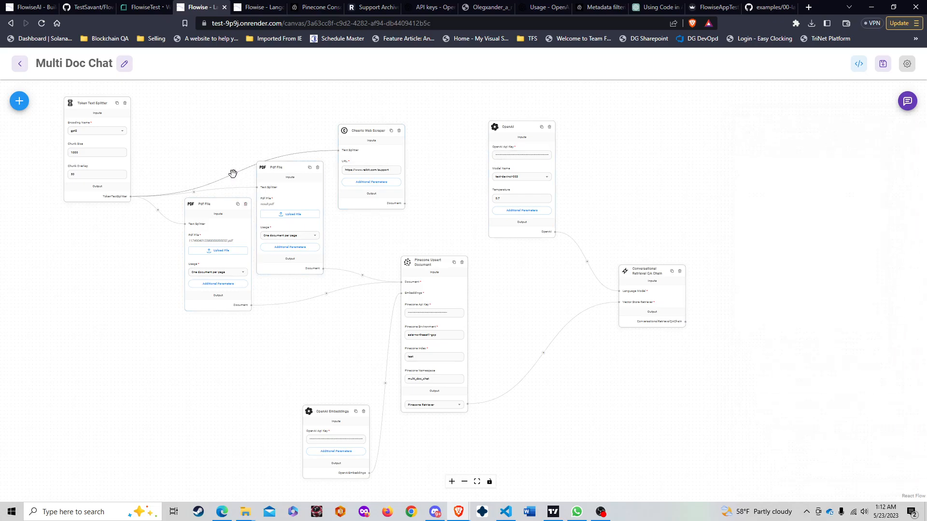
pyautogui.click(882, 66)
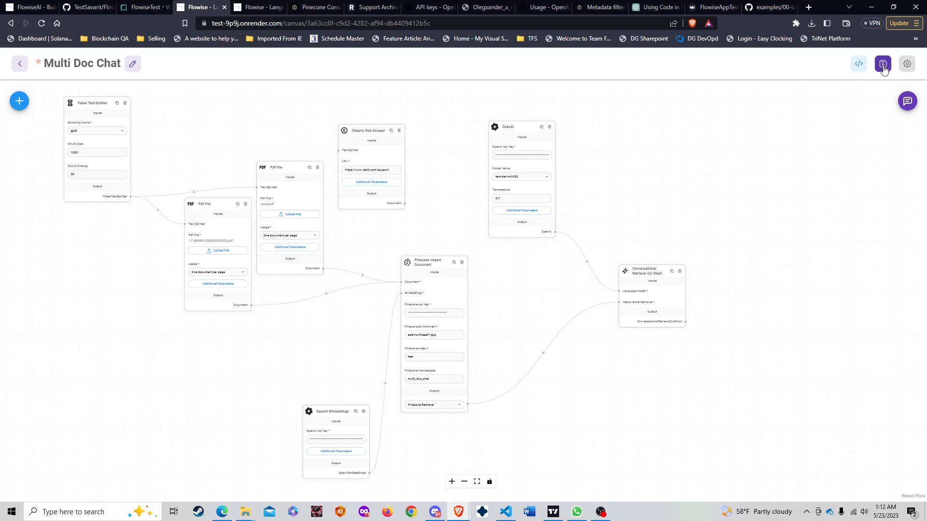
# Step: Send the previous question, "how can i integrate with the CRM", to the chatbot again
pyautogui.click(907, 100)
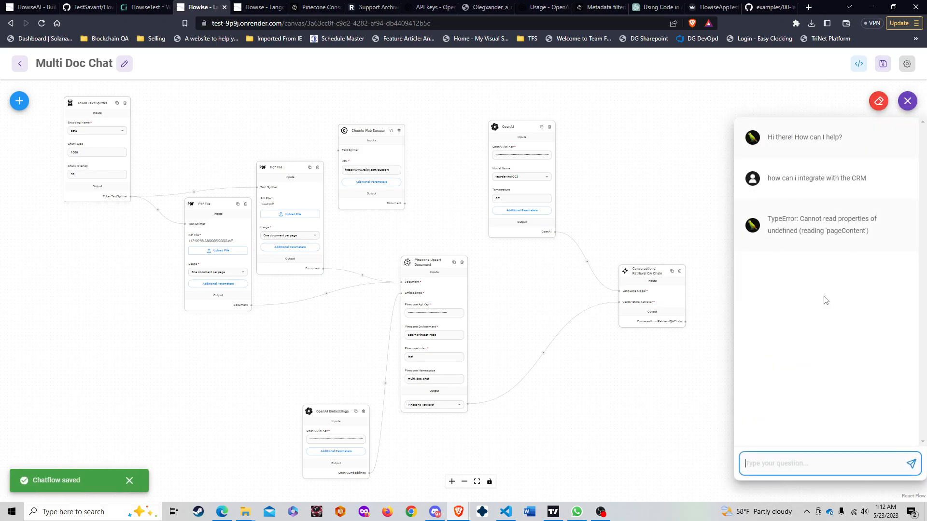
pyautogui.click(775, 463)
pyautogui.press('Up')
pyautogui.press('Return')
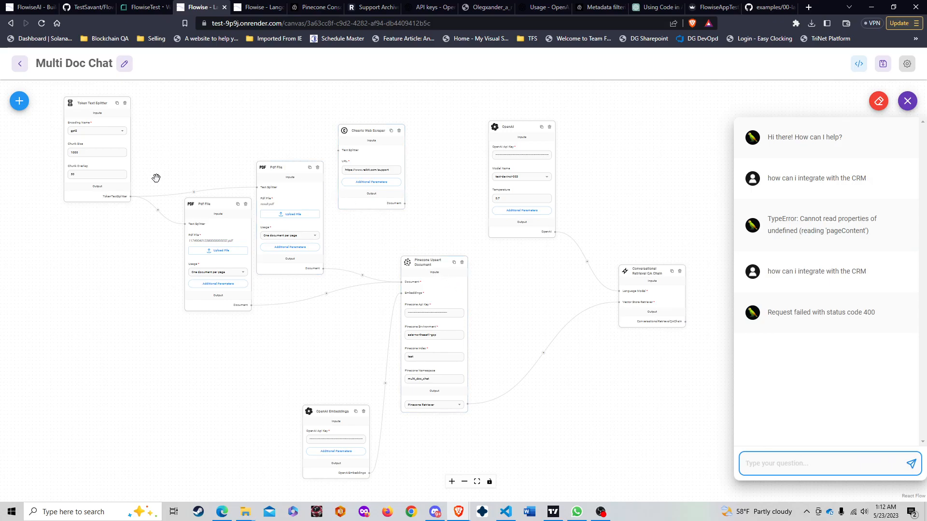
# Step: Reconnect the Cheerio Web Scraper to the Token Text Splitter and to Pinecone Upsert Document's Document input, and save the chatflow
pyautogui.moveTo(338, 151); pyautogui.dragTo(130, 196)
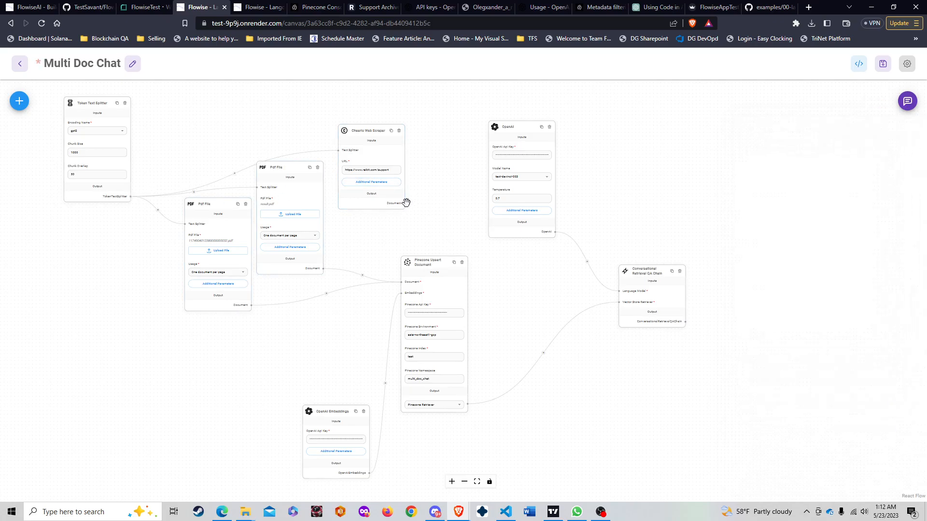
pyautogui.moveTo(404, 203); pyautogui.dragTo(402, 282)
# Step: Open the chat and reuse the earlier question "how can i integrate with the CRM" as a draft
pyautogui.click(907, 102)
pyautogui.click(794, 462)
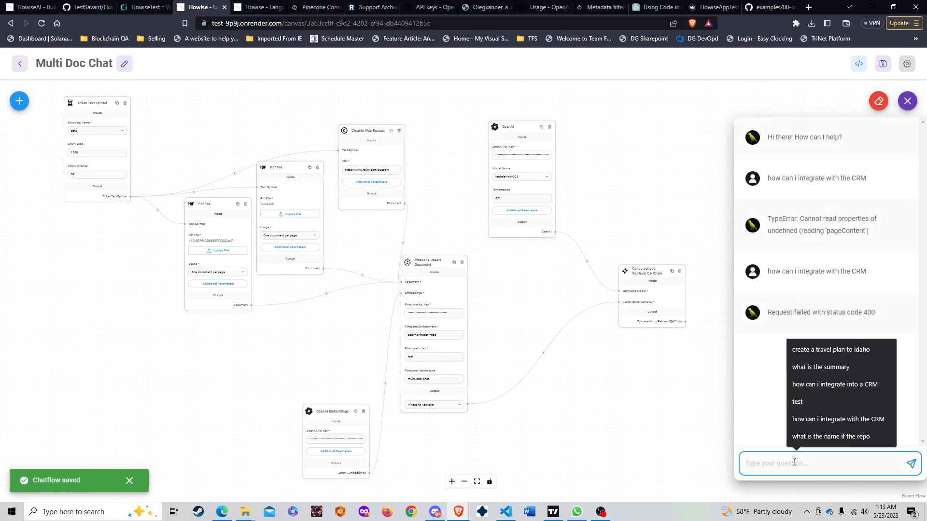
pyautogui.press('Up')
pyautogui.press('Up')
pyautogui.press('Return')
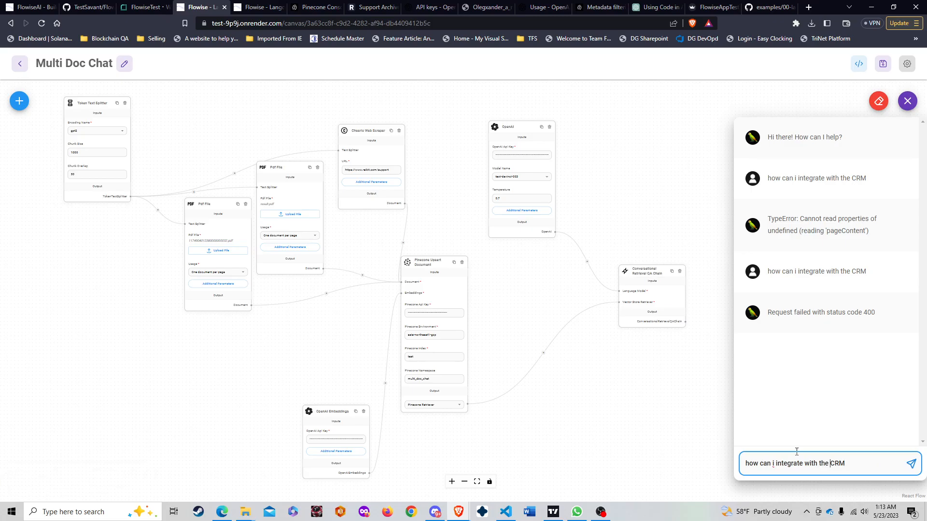
# Step: Reword the drafted question to "how can i integrate my CRM with reikit" and send it
pyautogui.hotkey('ctrl', 'shift', 'Left')
pyautogui.hotkey('ctrl', 'shift', 'Left')
pyautogui.hotkey('ctrl', 'shift', 'Left')
pyautogui.hotkey('ctrl', 'shift', 'Left')
pyautogui.hotkey('ctrl', 'shift', 'Right')
pyautogui.write('my CRM')
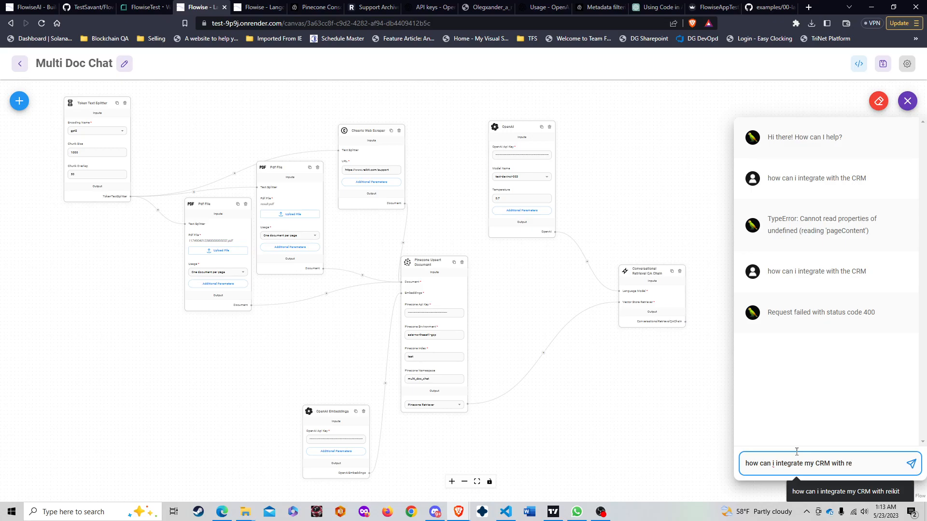
pyautogui.write('with reikit')
pyautogui.press('Return')
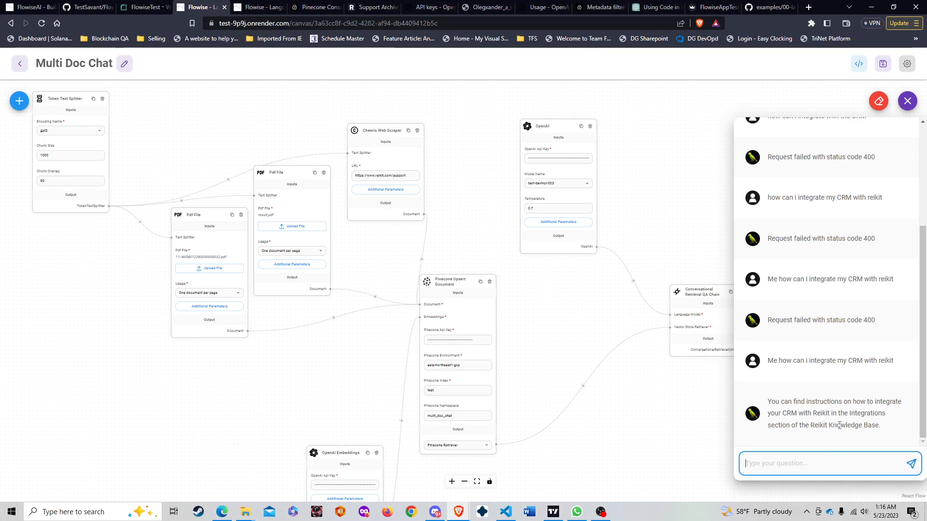
# Step: Ask the chatbot "whats in the test plan"
pyautogui.click(826, 464)
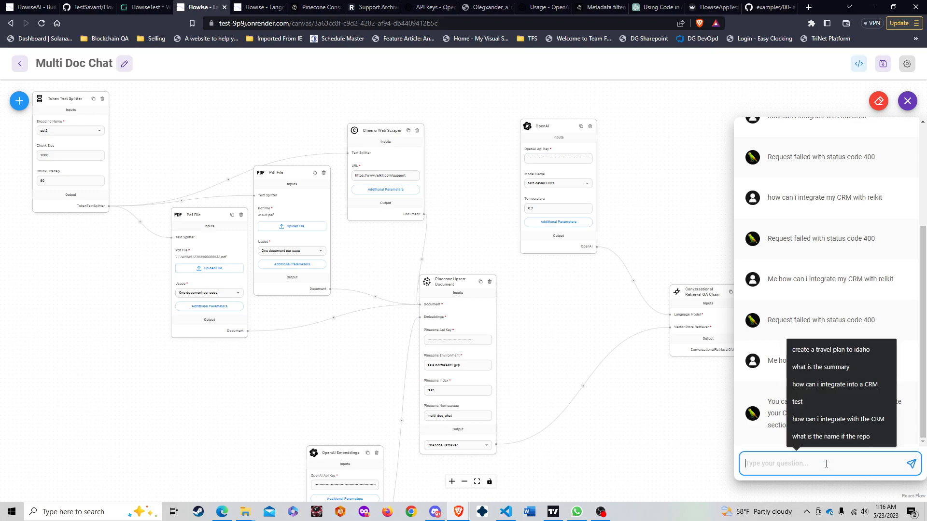
pyautogui.write('what')
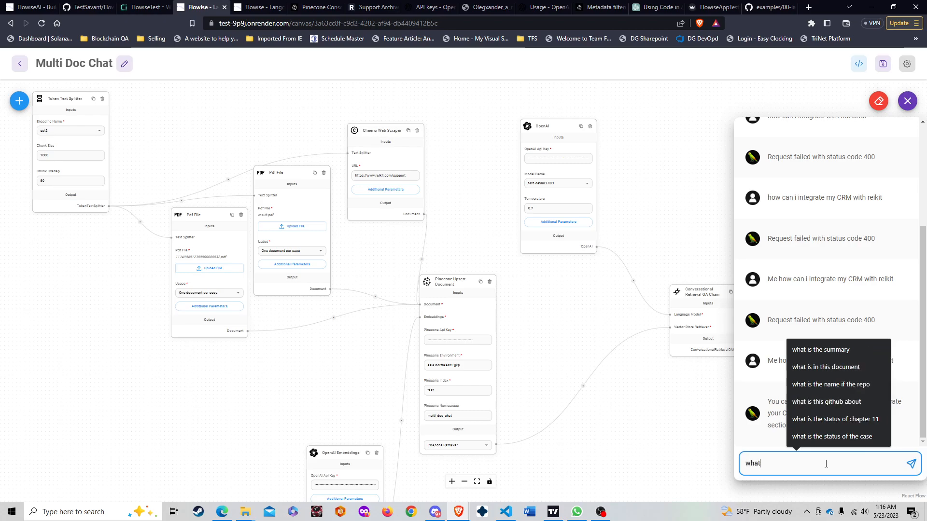
pyautogui.write('s i')
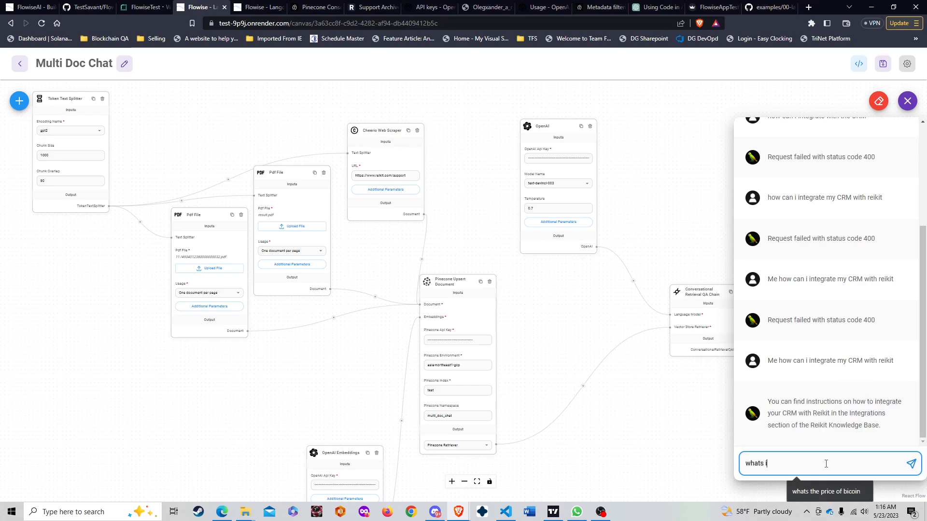
pyautogui.write('n the test plan')
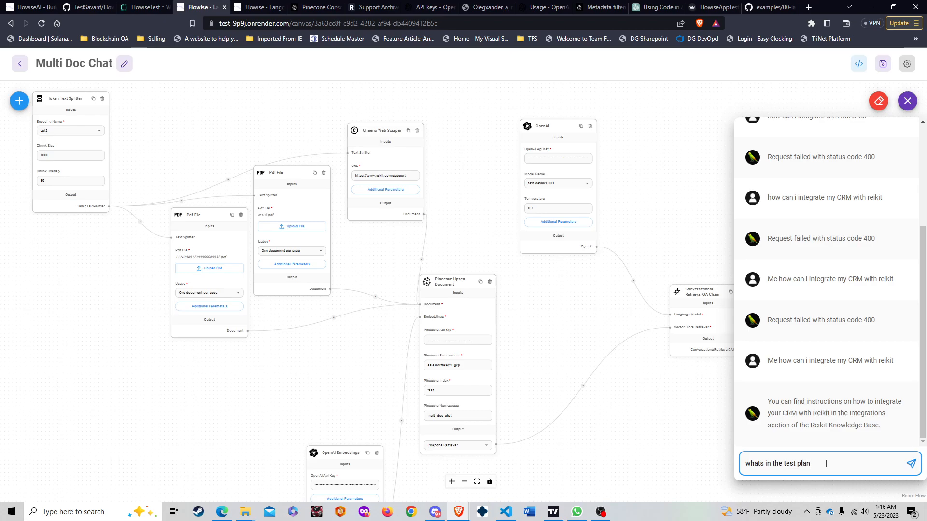
pyautogui.press('Return')
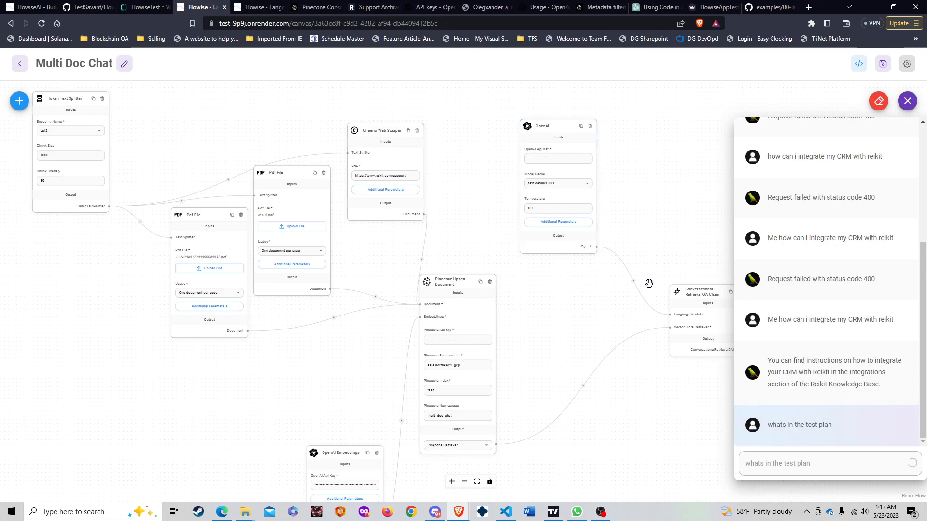
# Step: Check the multi_doc_chat namespace of the test index in Pinecone, and return to the Multi Doc Chat flow
pyautogui.click(315, 7)
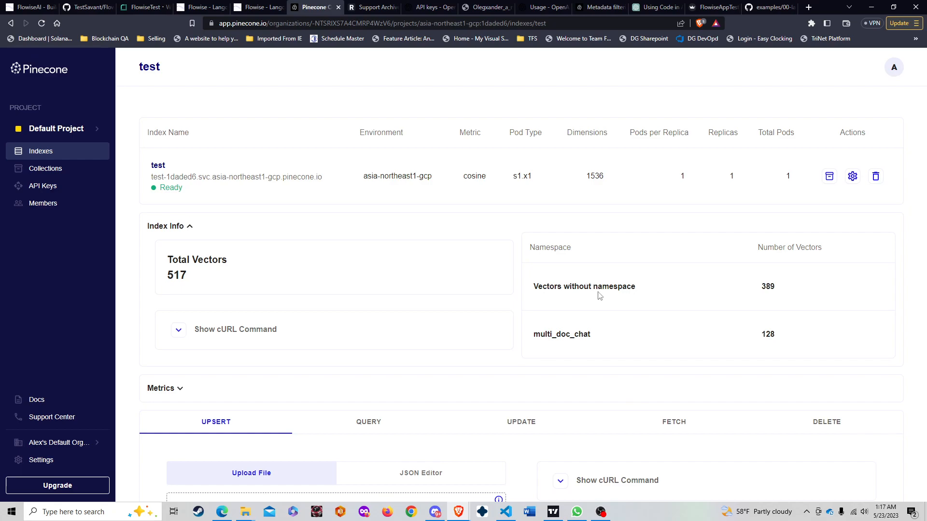
pyautogui.moveTo(535, 336); pyautogui.dragTo(590, 335)
pyautogui.click(255, 7)
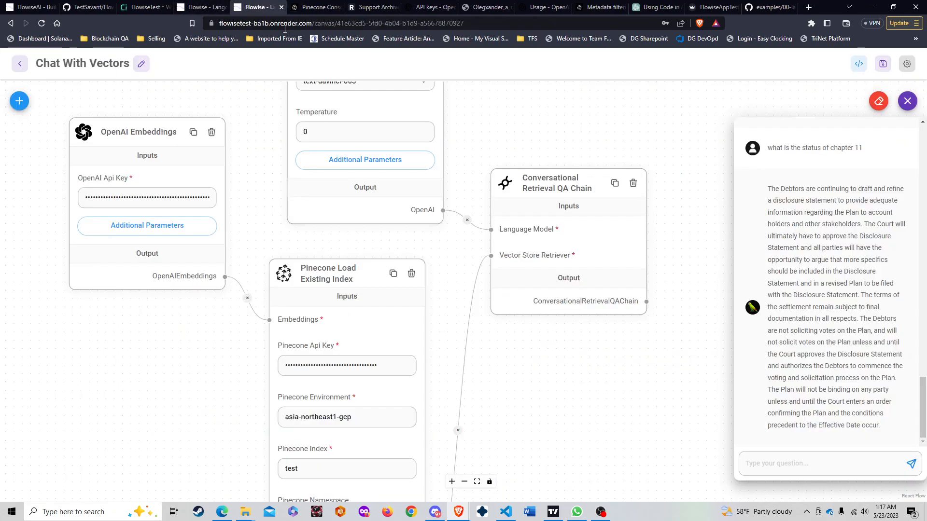
pyautogui.hotkey('ctrl', 'shift', 'Tab')
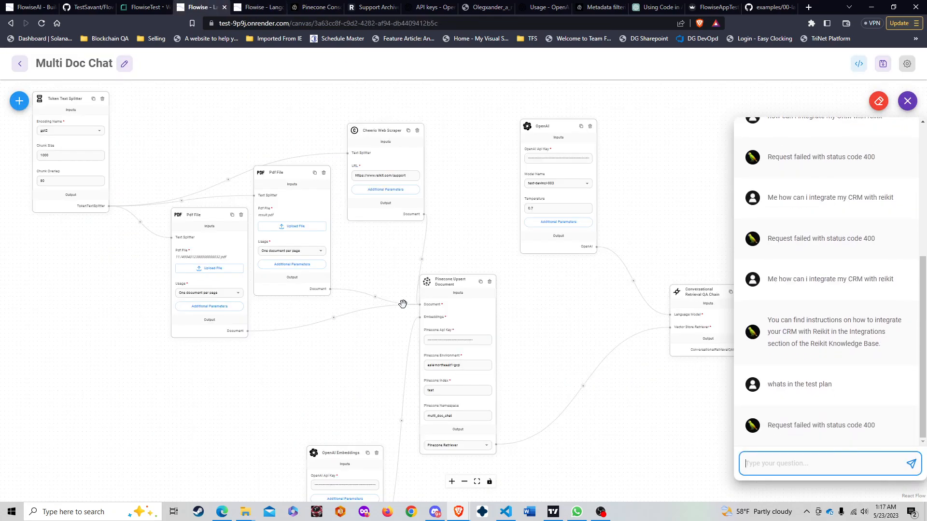
# Step: Examine the index and namespace settings of the Pinecone Upsert Document node and its connections in the flow
pyautogui.scroll(8, 458, 425)
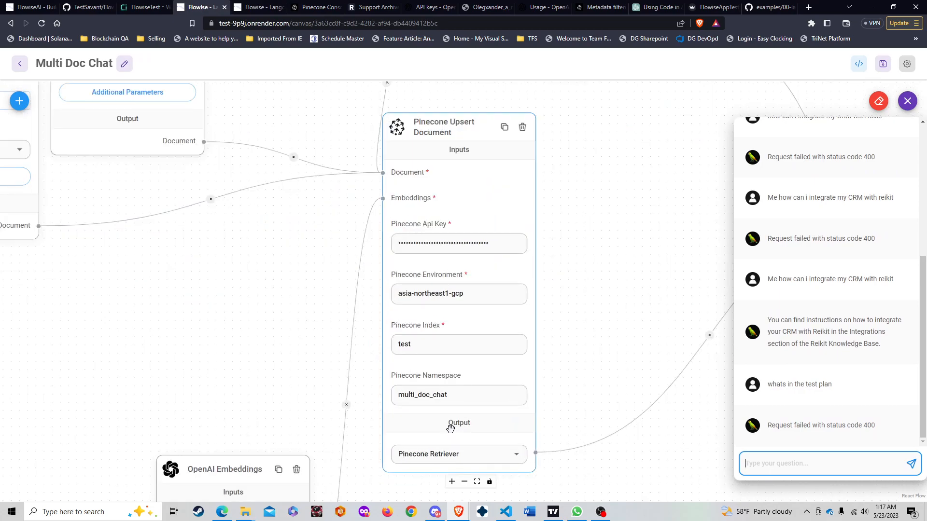
pyautogui.click(519, 374)
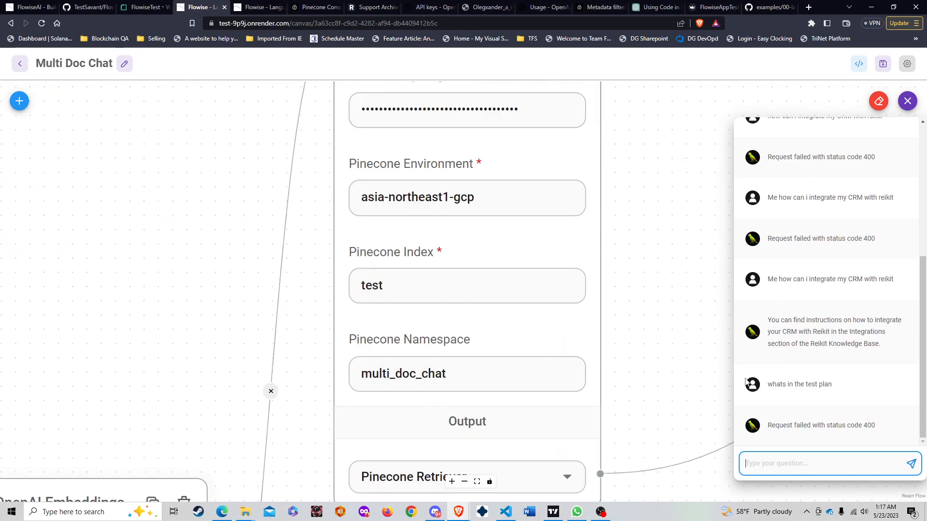
pyautogui.scroll(-5, 500, 365)
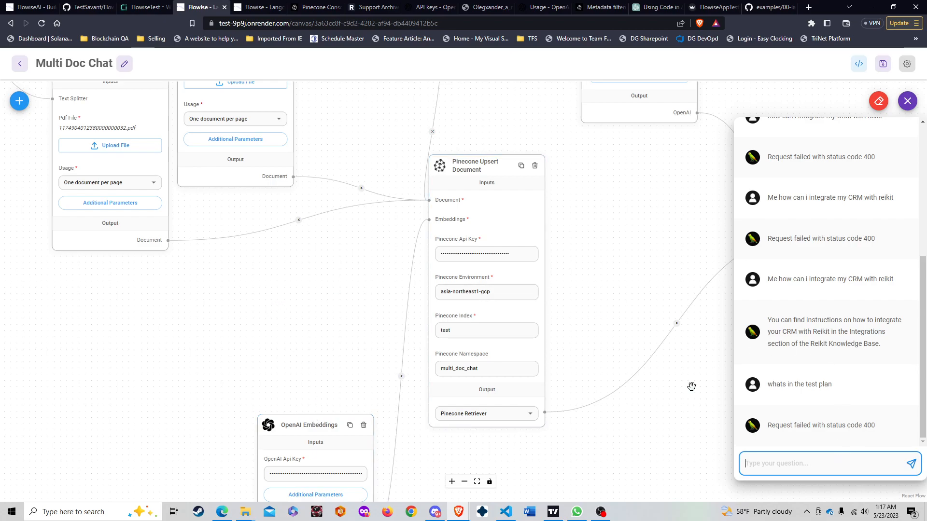
pyautogui.scroll(-5, 275, 266)
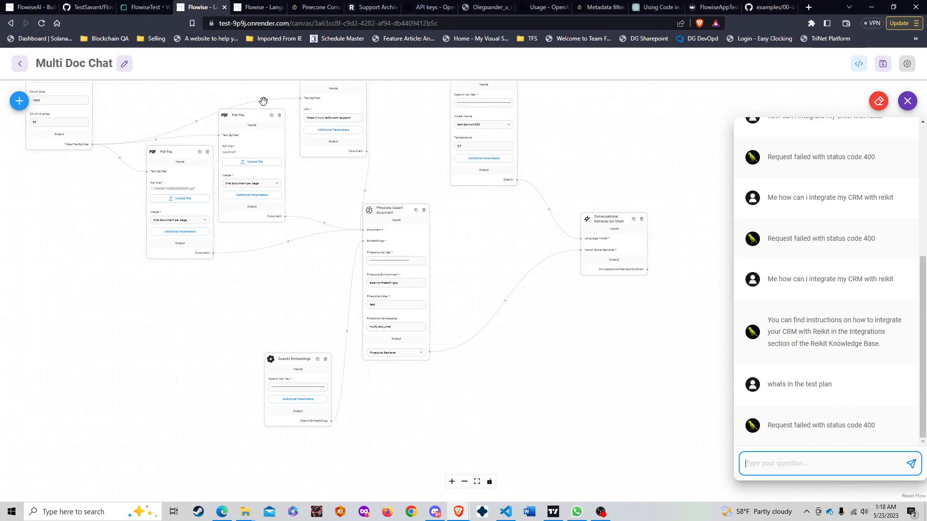
# Step: Compare the Pinecone index namespaces with the Pinecone Load Existing Index node in the Chat With Vectors flow
pyautogui.click(255, 6)
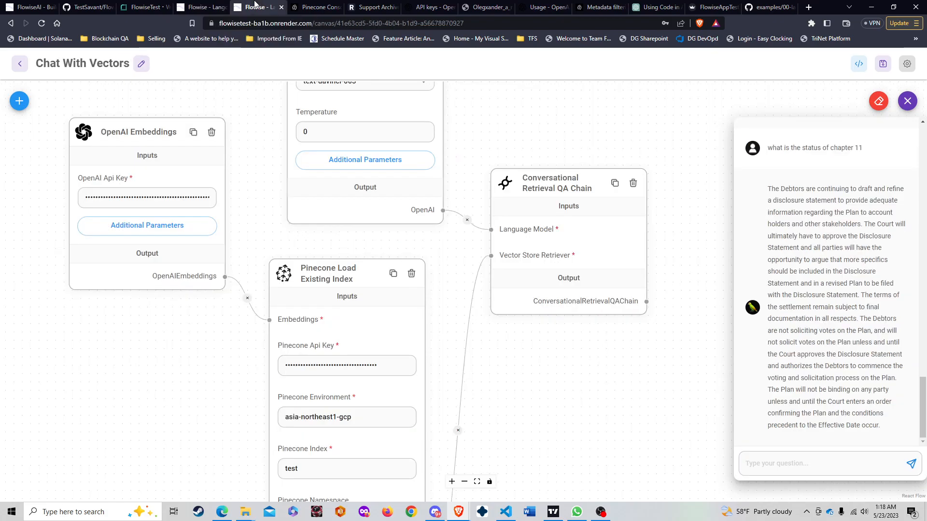
pyautogui.click(316, 6)
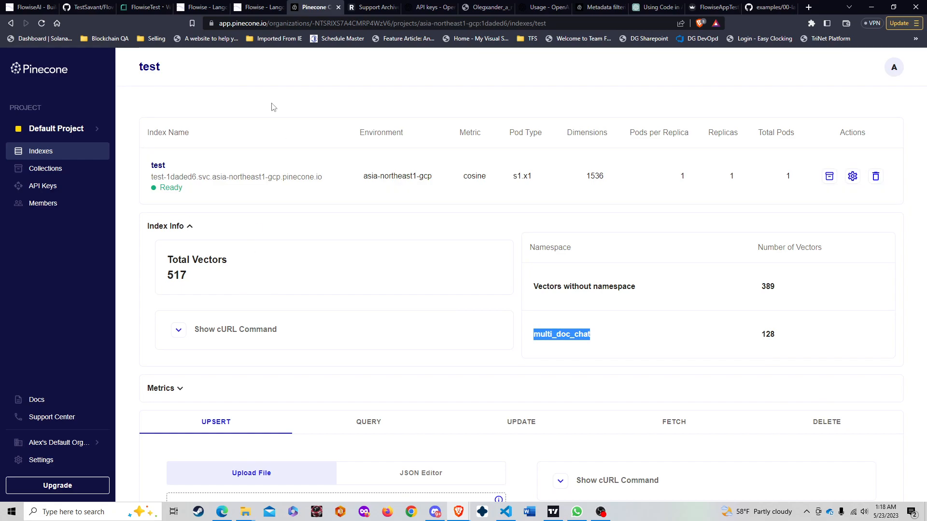
pyautogui.click(243, 4)
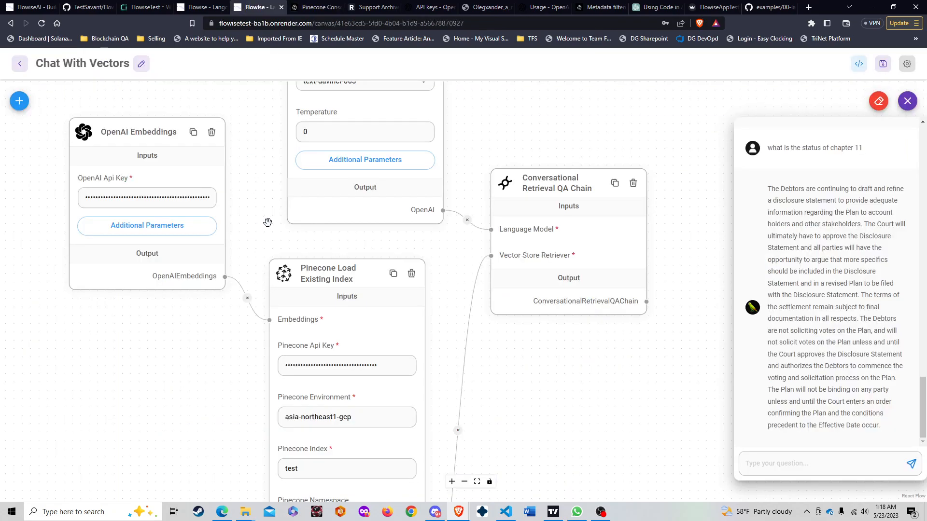
pyautogui.scroll(-5, 268, 222)
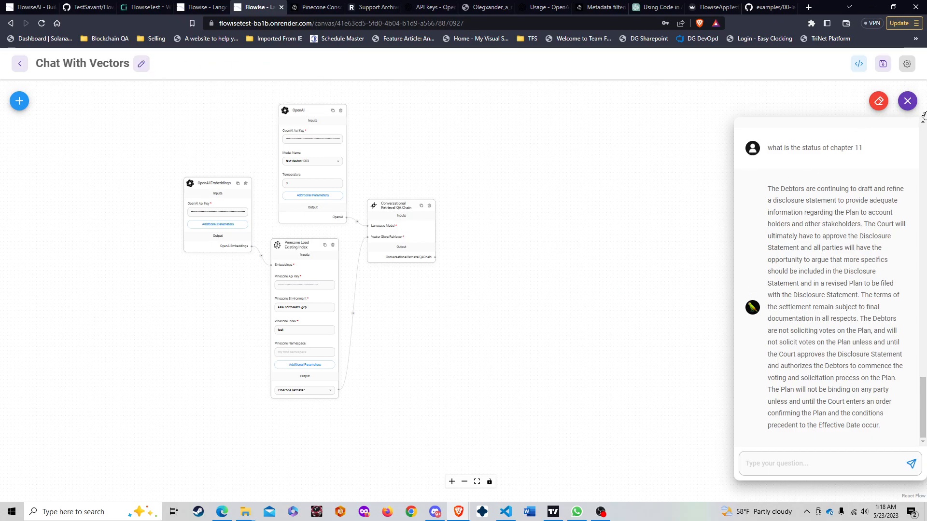
pyautogui.scroll(3, 220, 253)
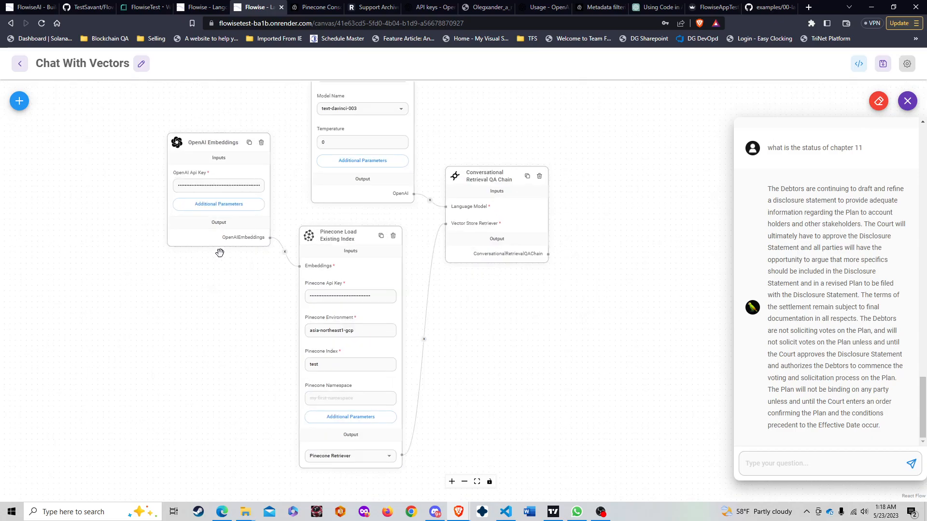
pyautogui.scroll(2, 322, 246)
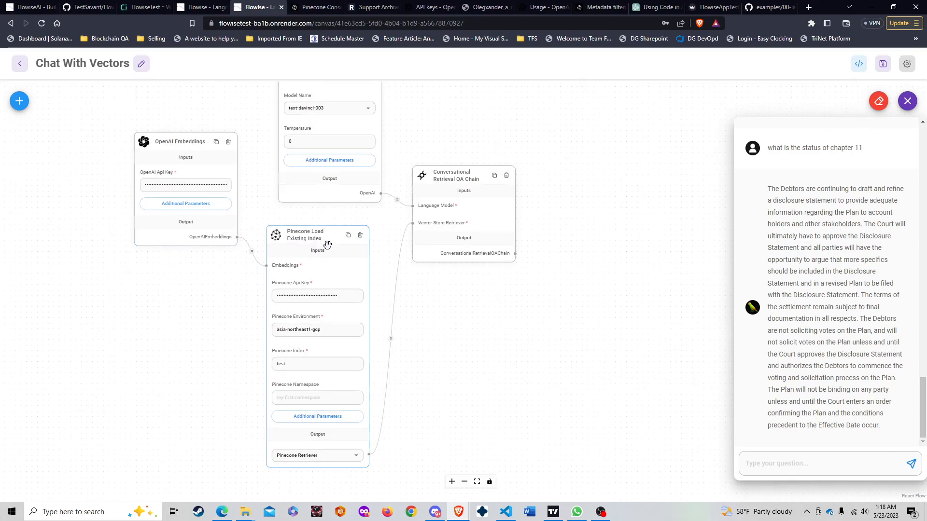
# Step: Examine the Pinecone Load Existing Index node's namespace and metadata filter settings against the namespaces of the test index in Pinecone
pyautogui.scroll(5, 311, 242)
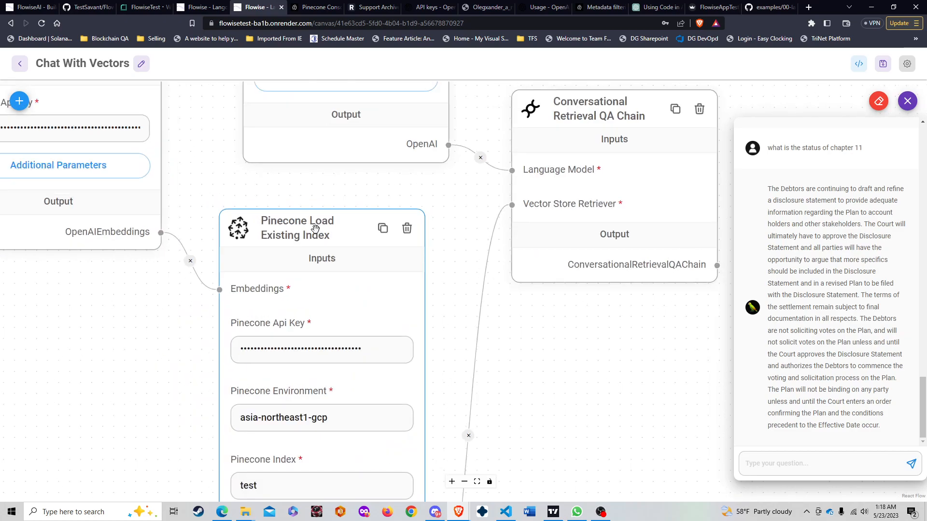
pyautogui.scroll(-1, 295, 242)
pyautogui.scroll(-3, 291, 247)
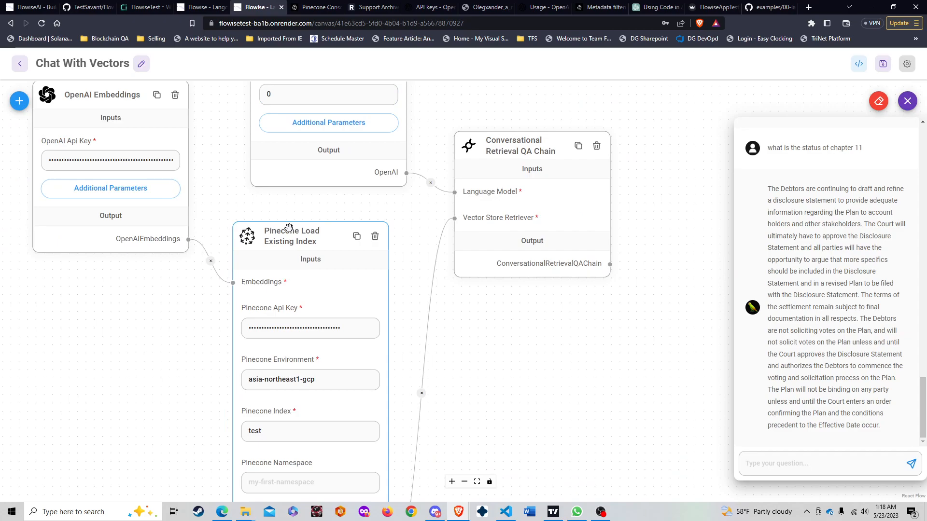
pyautogui.click(324, 6)
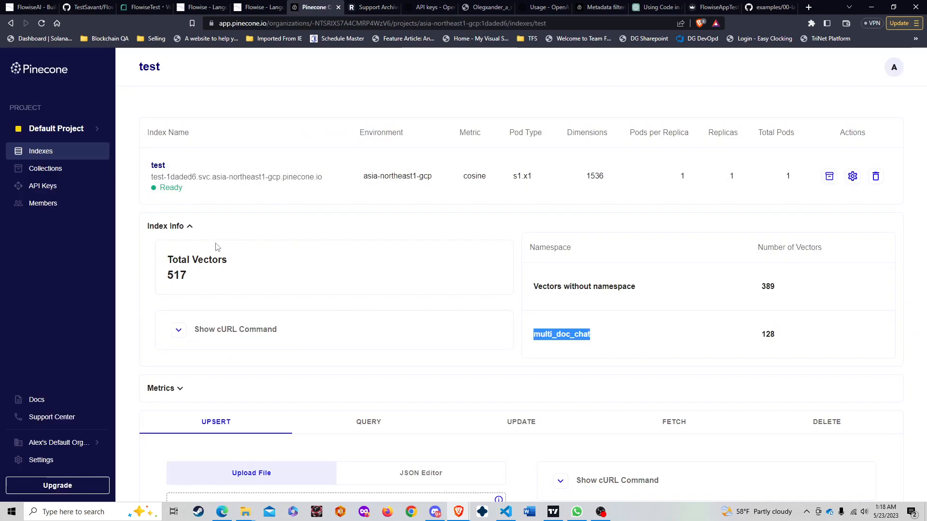
pyautogui.click(256, 7)
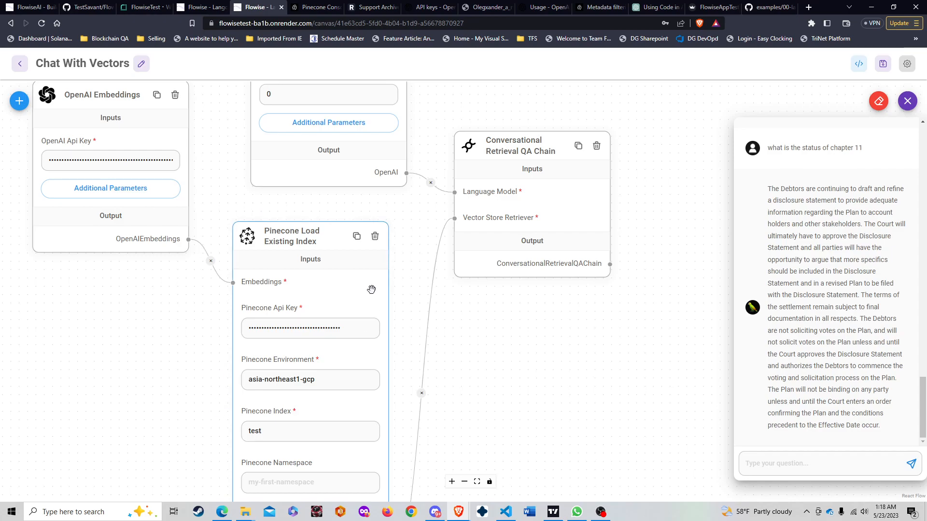
pyautogui.moveTo(199, 409); pyautogui.dragTo(217, 301)
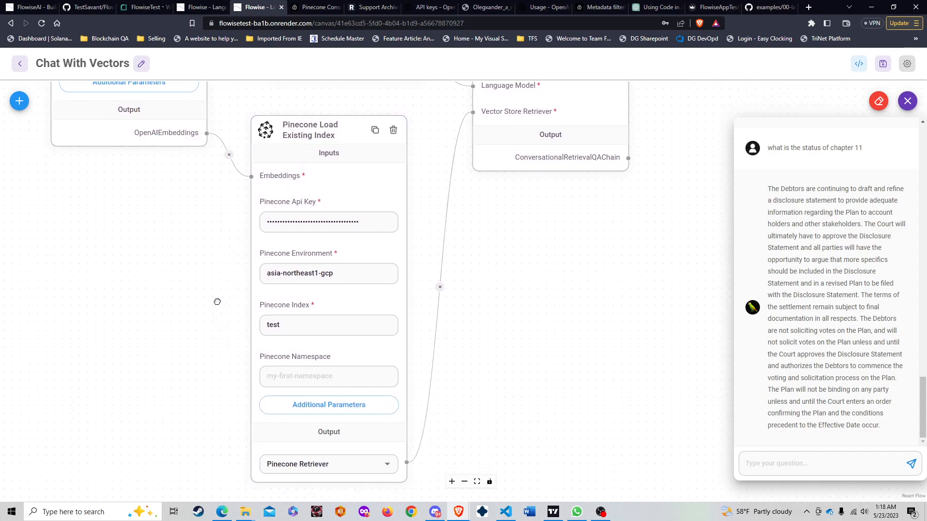
pyautogui.click(314, 407)
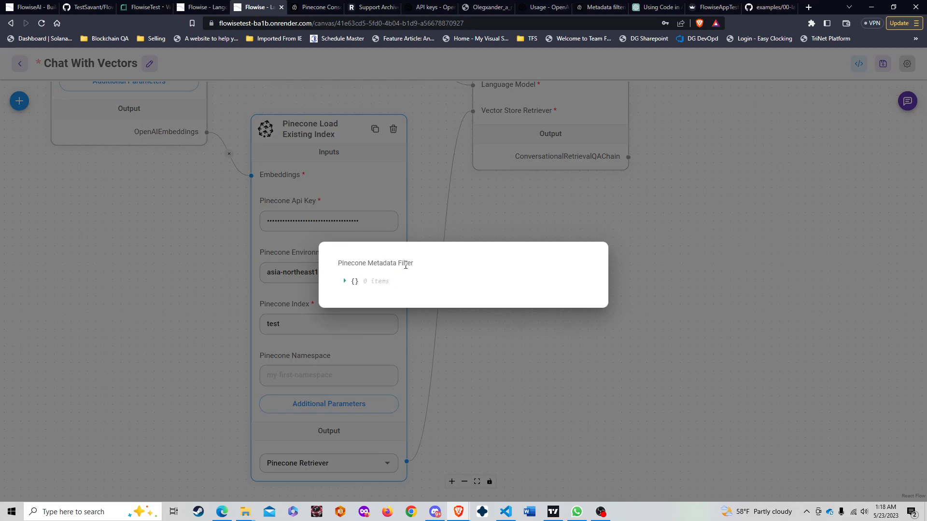
pyautogui.click(167, 288)
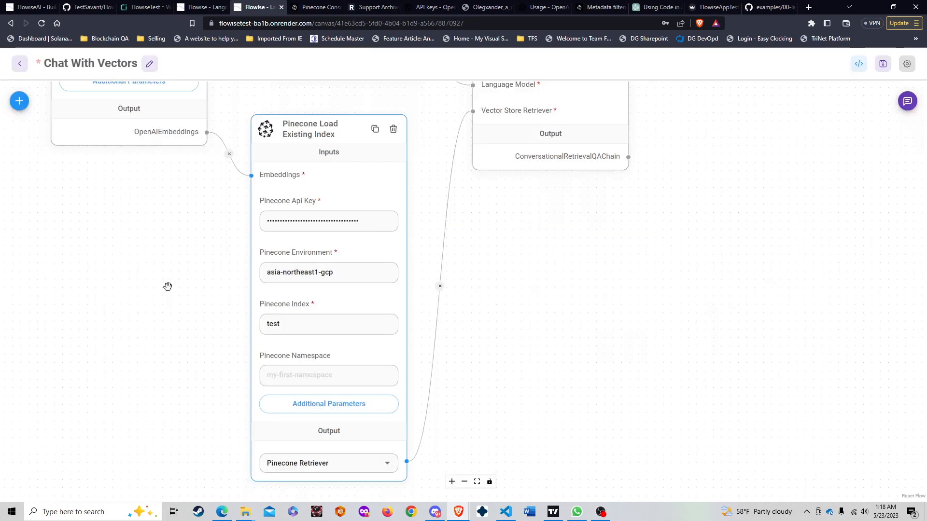
pyautogui.click(316, 6)
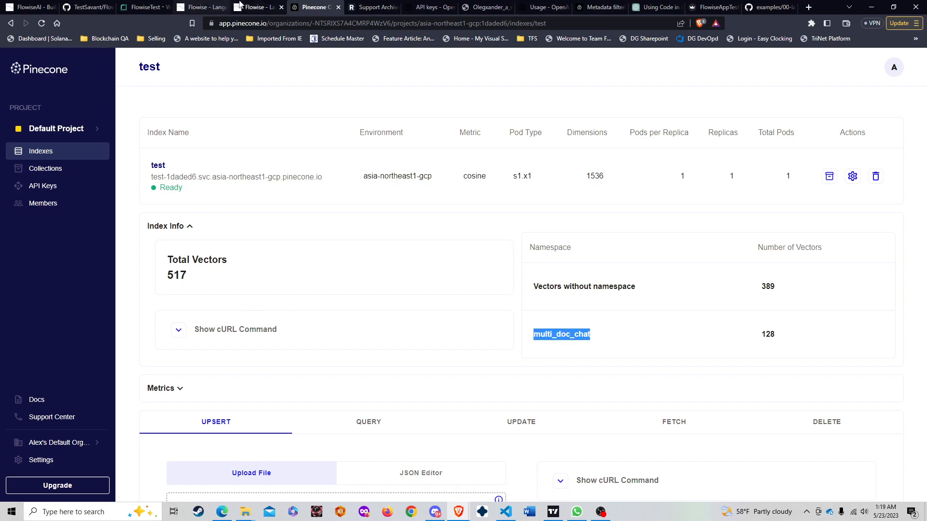
pyautogui.click(256, 7)
pyautogui.scroll(-5, 478, 313)
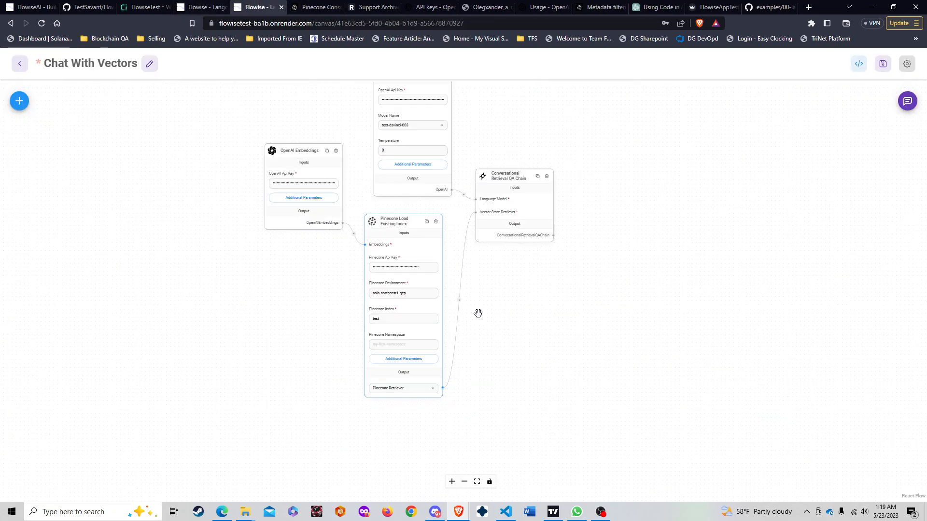
pyautogui.scroll(1, 456, 360)
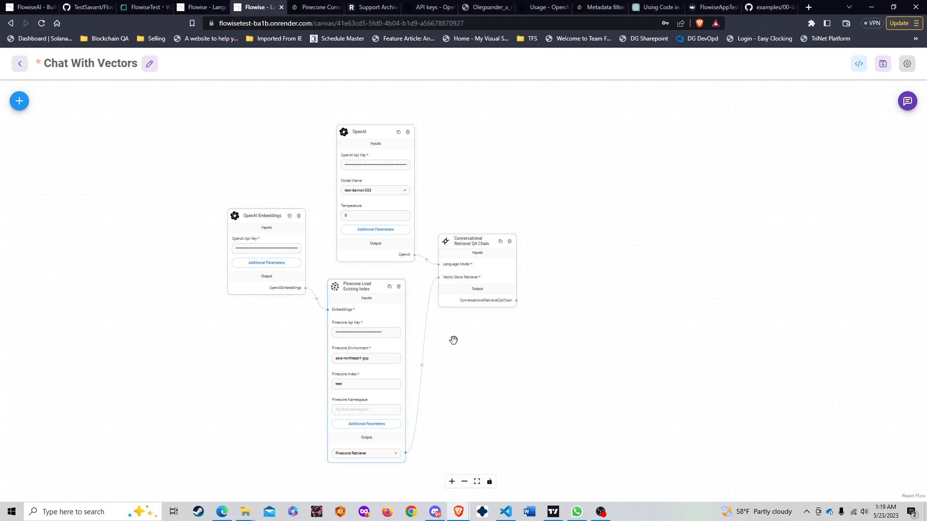
pyautogui.scroll(3, 464, 309)
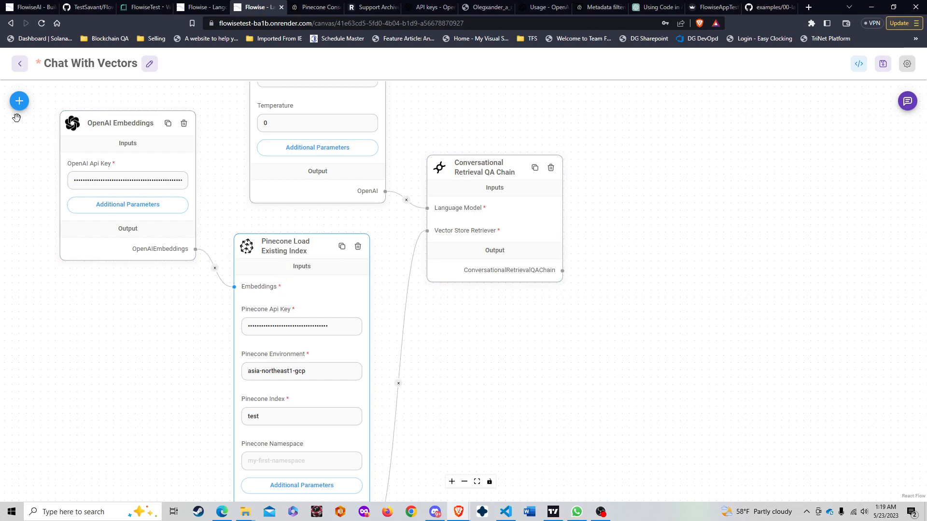
# Step: Review the vector store nodes available for the flow, including Pinecone Load Existing Index and Pinecone Upsert Document
pyautogui.click(19, 101)
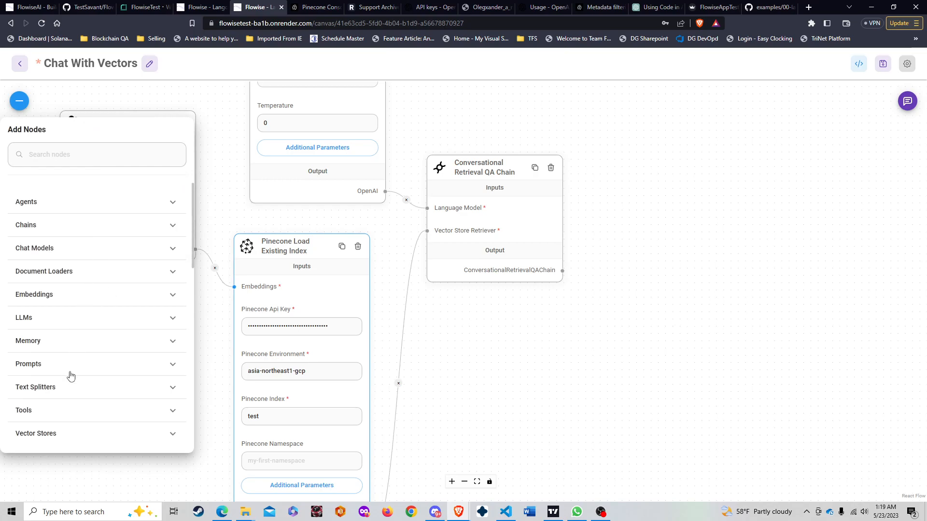
pyautogui.click(60, 435)
pyautogui.scroll(-1, 68, 400)
pyautogui.scroll(-7, 68, 396)
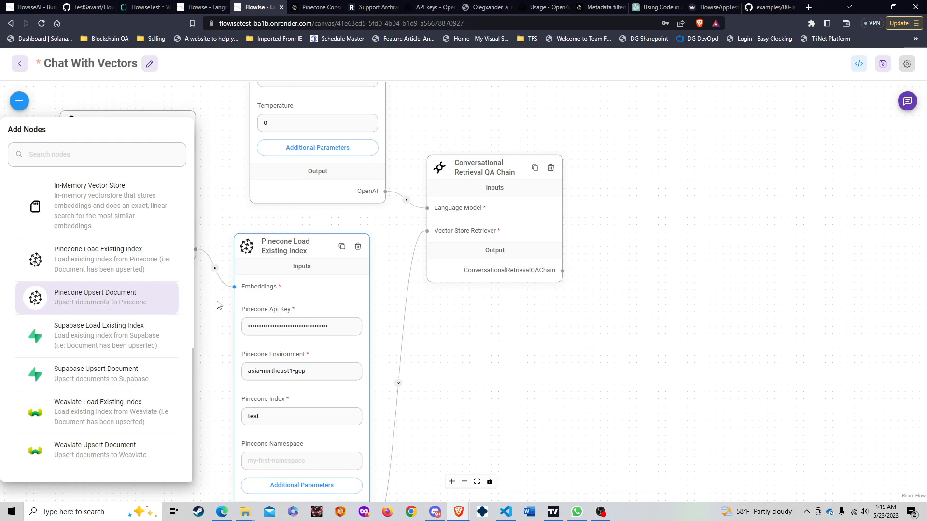
pyautogui.click(506, 381)
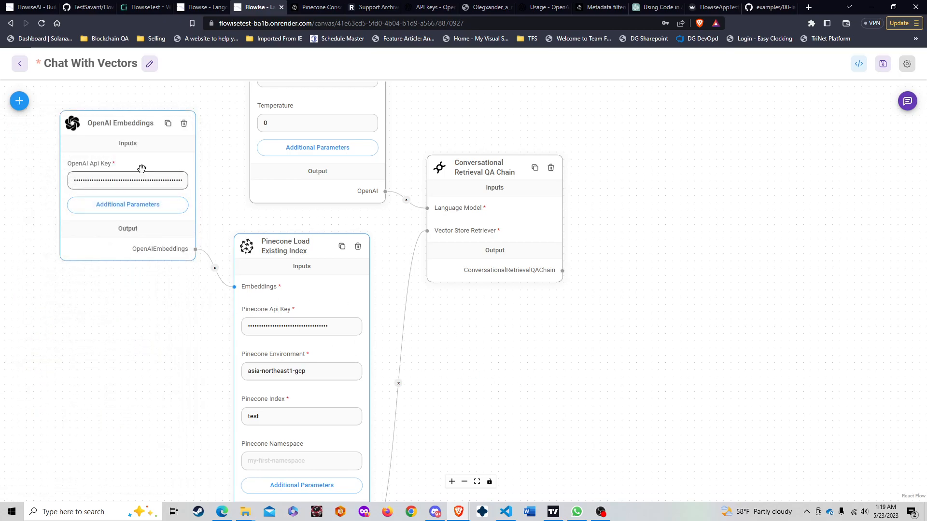
pyautogui.moveTo(181, 349); pyautogui.dragTo(155, 412)
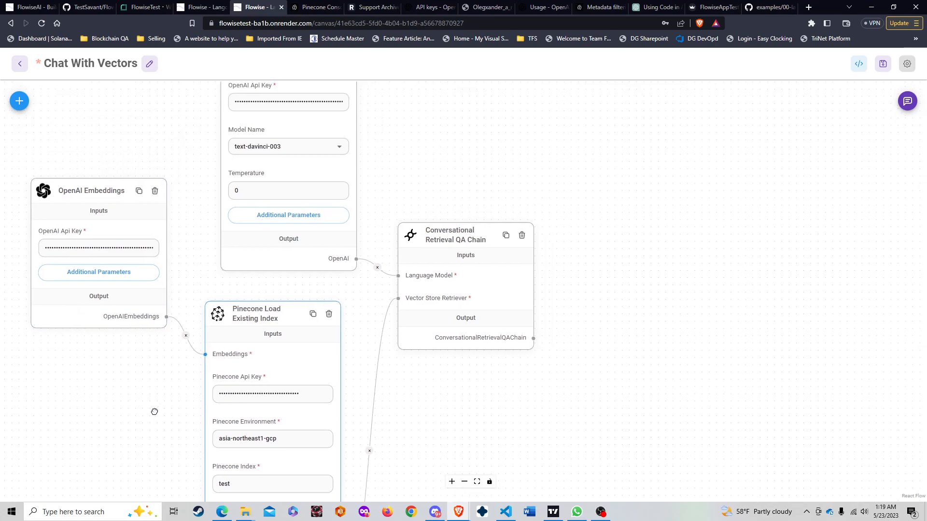
pyautogui.scroll(-2, 154, 411)
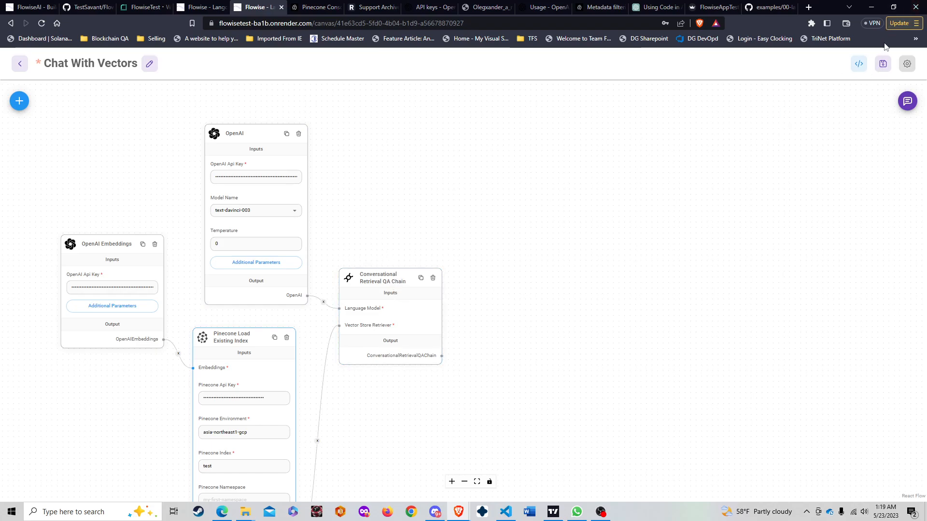
# Step: Set the Pinecone Load Existing Index node's namespace to multi_doc_chat and save the Chat With Vectors flow
pyautogui.click(882, 63)
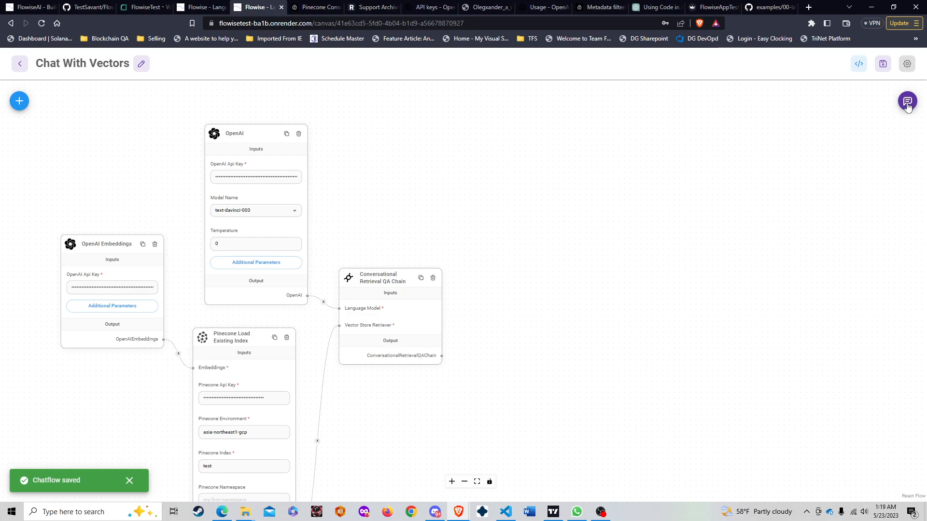
pyautogui.moveTo(717, 232); pyautogui.dragTo(770, 51)
pyautogui.click(277, 330)
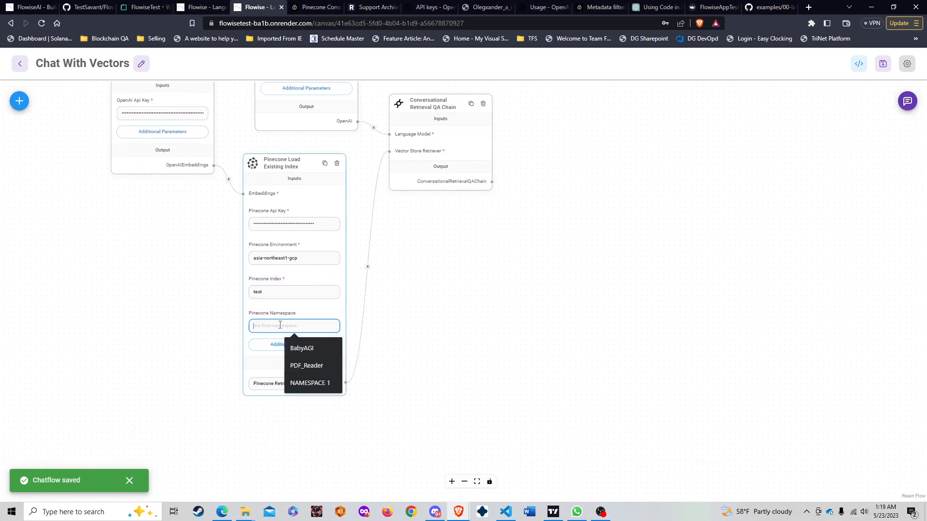
pyautogui.press('super+v')
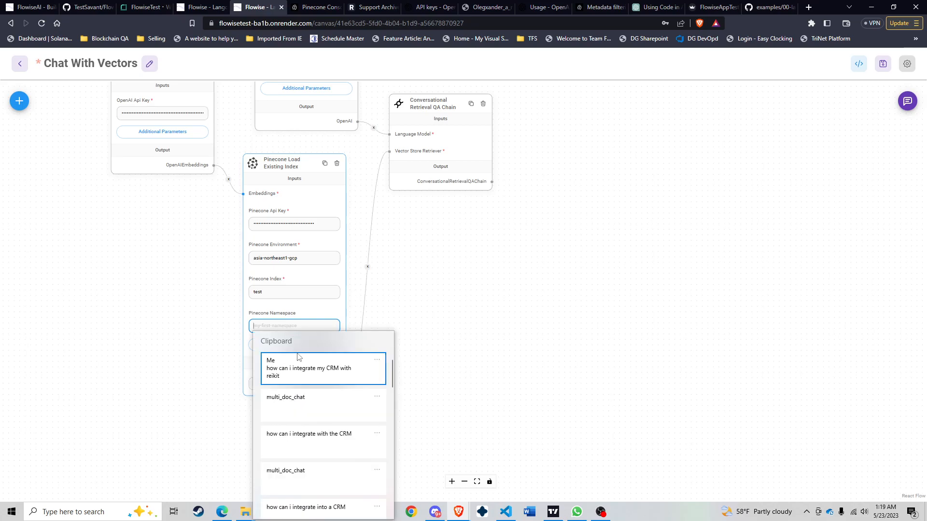
pyautogui.click(304, 405)
pyautogui.moveTo(504, 331); pyautogui.dragTo(504, 331)
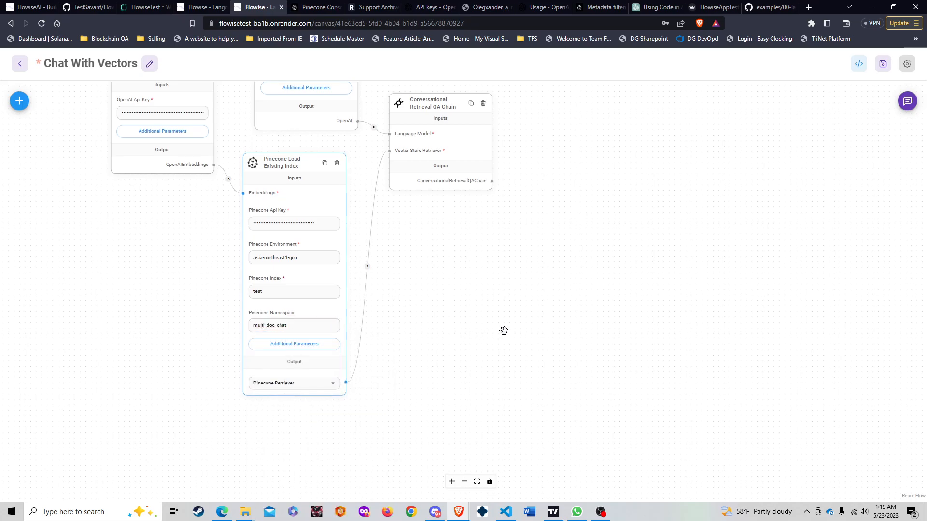
pyautogui.moveTo(560, 284); pyautogui.dragTo(503, 331)
pyautogui.click(882, 64)
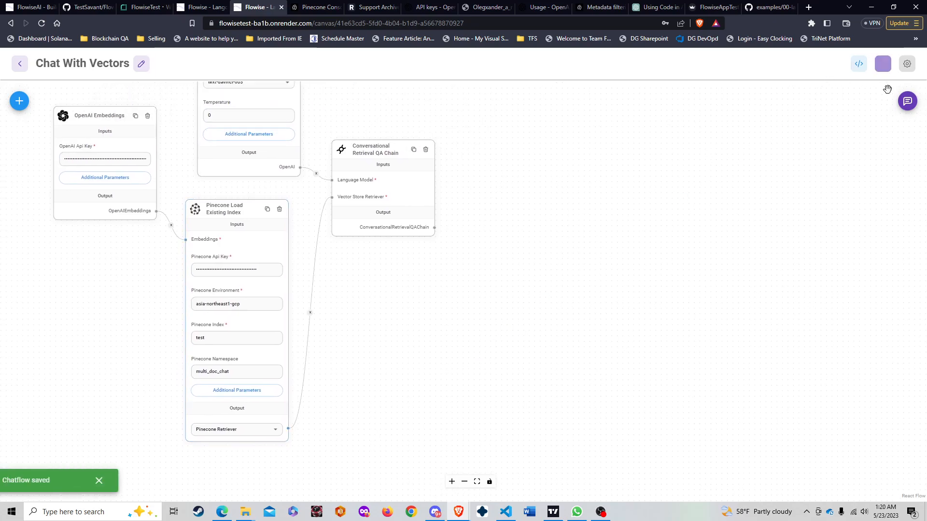
# Step: Clear the entire chat history of the Chat With Vectors chatbot and reopen the chat
pyautogui.click(906, 105)
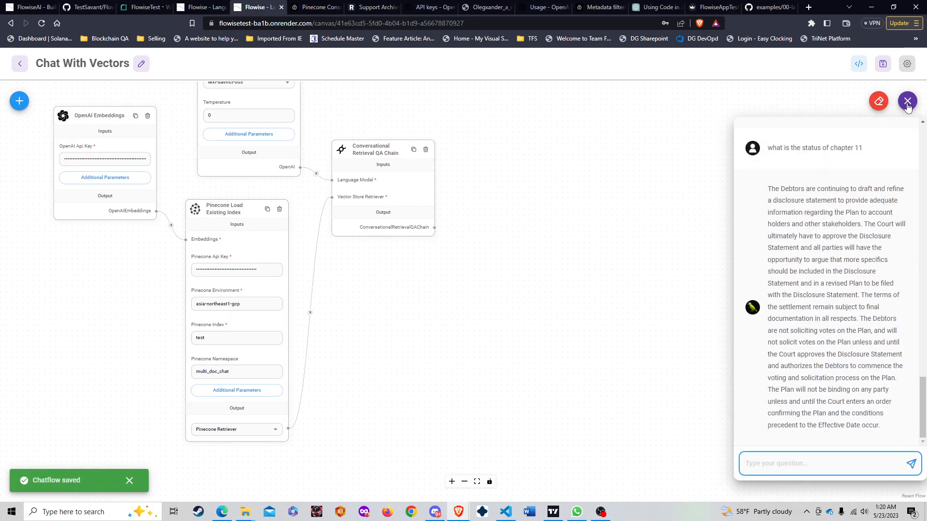
pyautogui.click(878, 100)
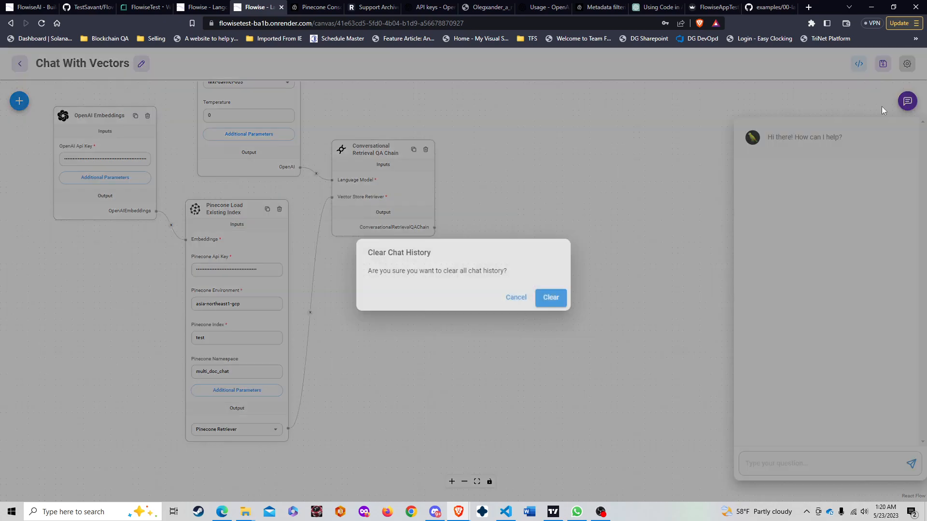
pyautogui.click(550, 296)
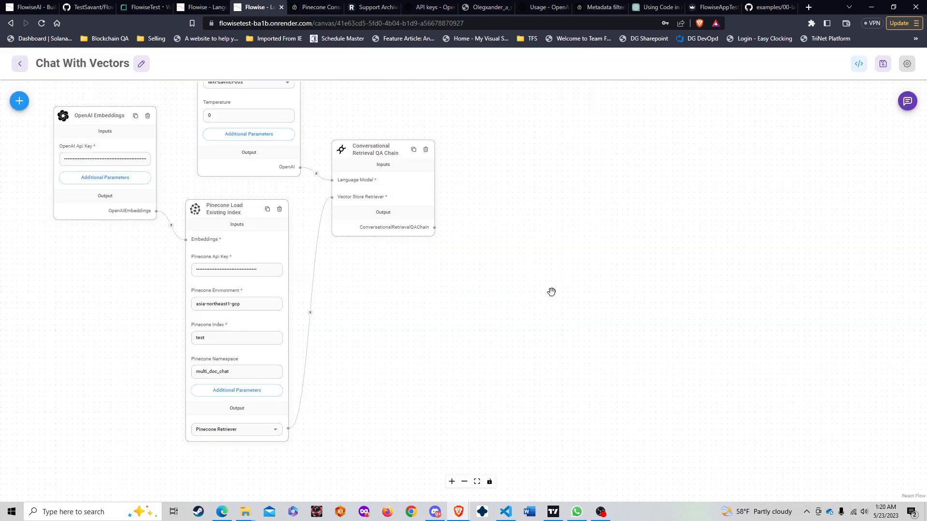
pyautogui.click(896, 102)
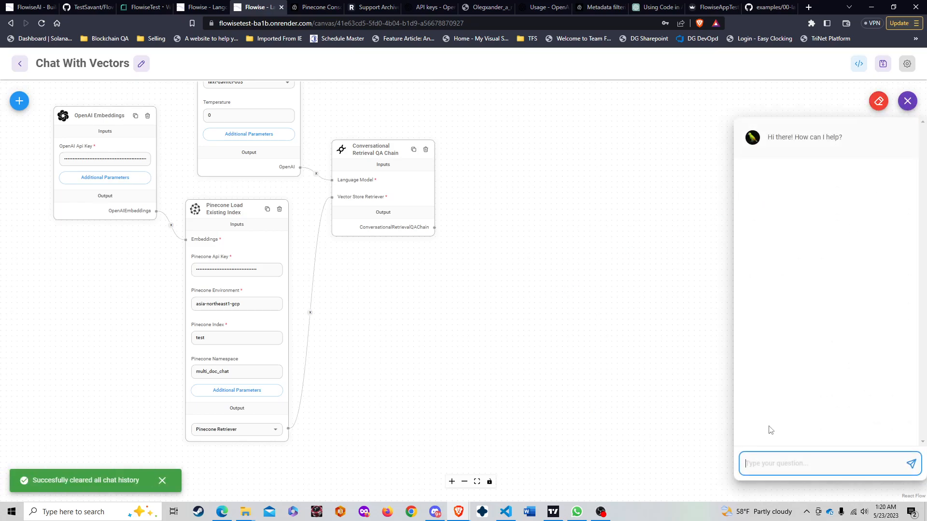
# Step: Ask the chatbot "what are some ways to integrate my CRM with reikit"
pyautogui.click(778, 463)
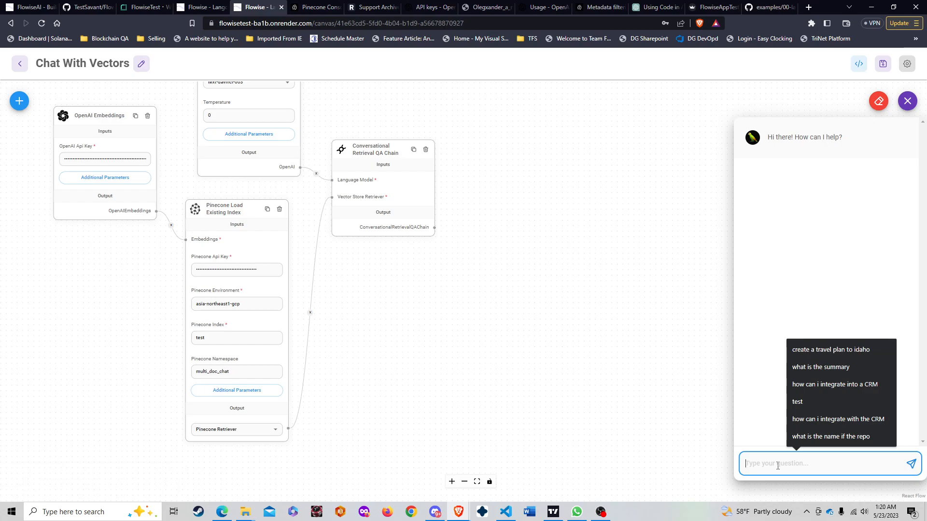
pyautogui.write('what are some ways to inte')
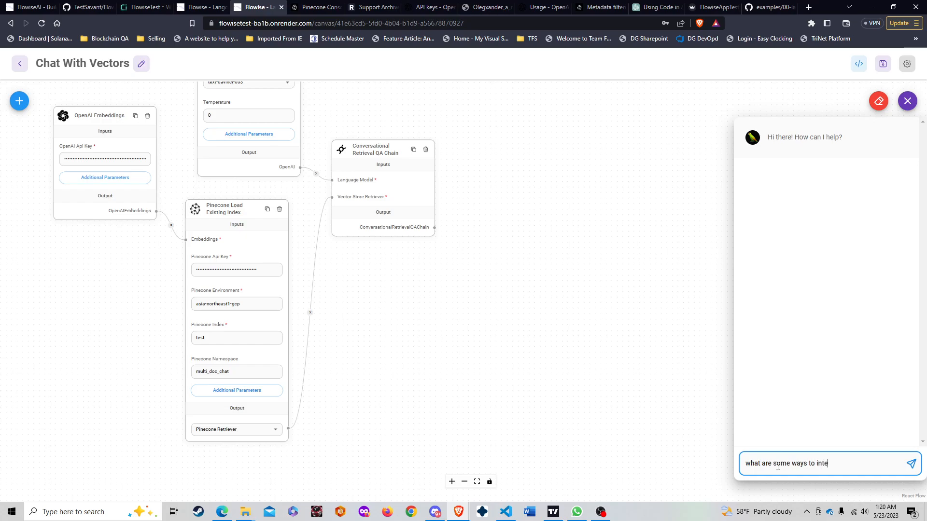
pyautogui.write('grate with')
pyautogui.hotkey('ctrl', 'shift', 'Left')
pyautogui.write('my CRM with reikit')
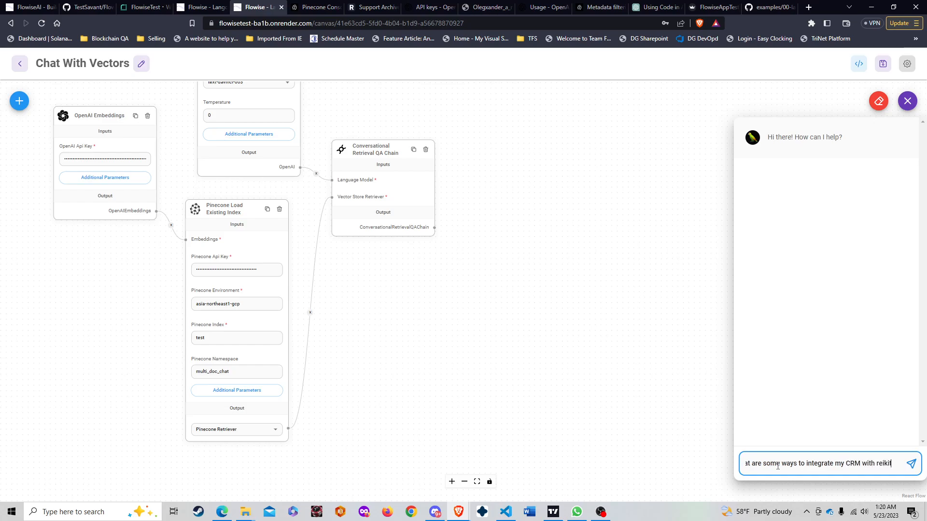
pyautogui.press('Return')
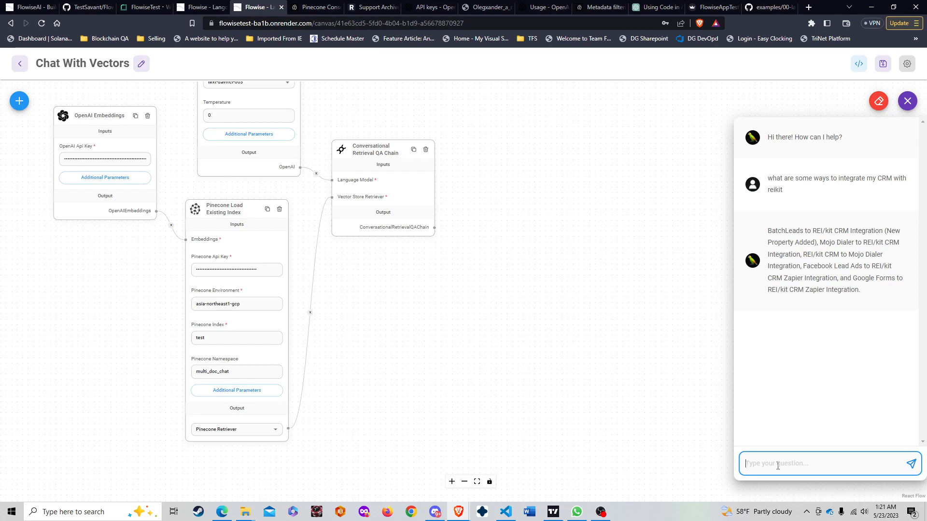
# Step: Check the namespaces of the Pinecone test index, and return to the flow's chatbot to ask "what is the status of the chapter 11"
pyautogui.click(297, 6)
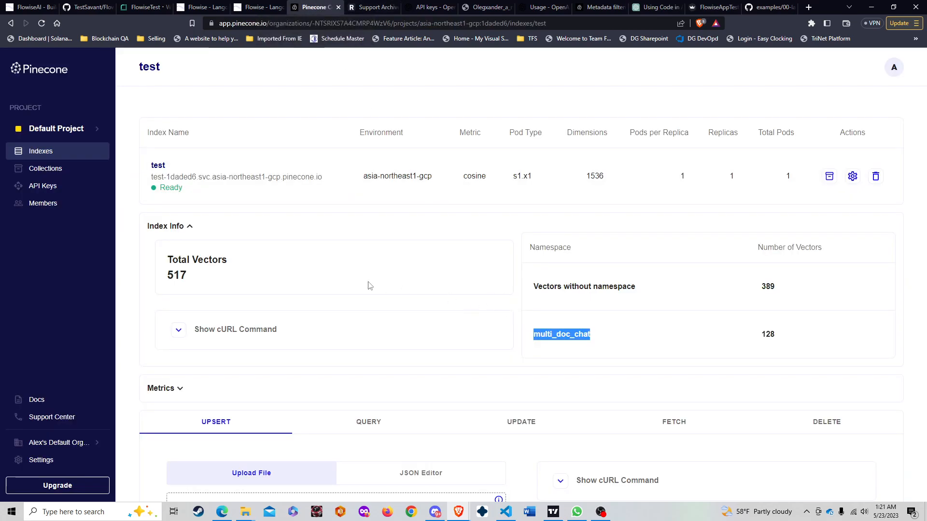
pyautogui.click(264, 6)
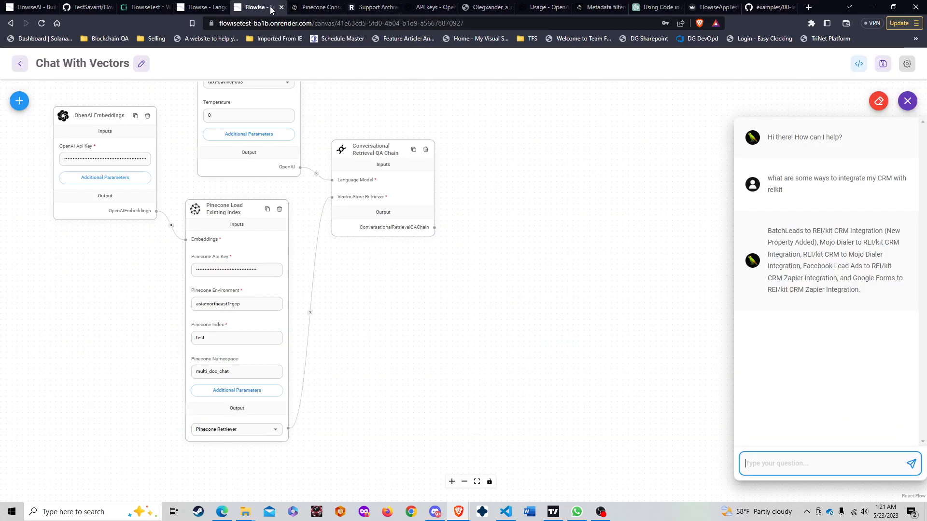
pyautogui.click(797, 462)
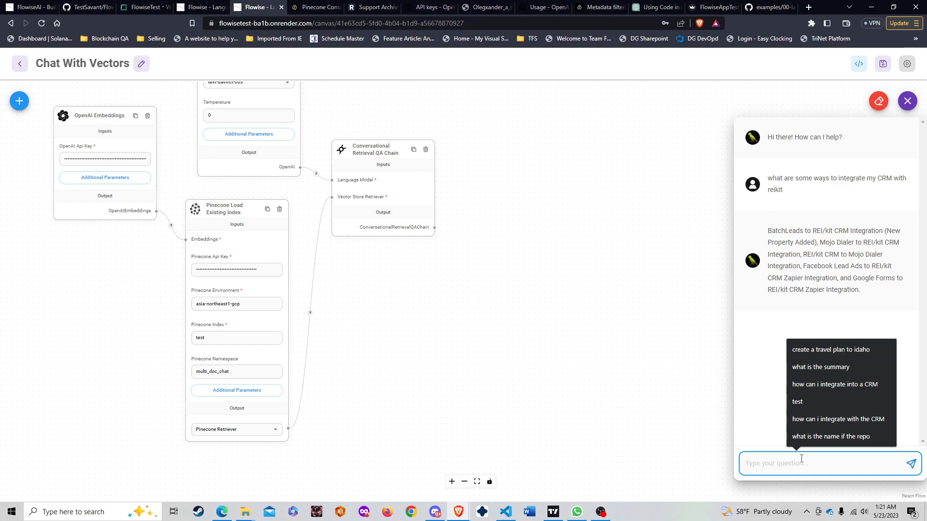
pyautogui.write('what is the s')
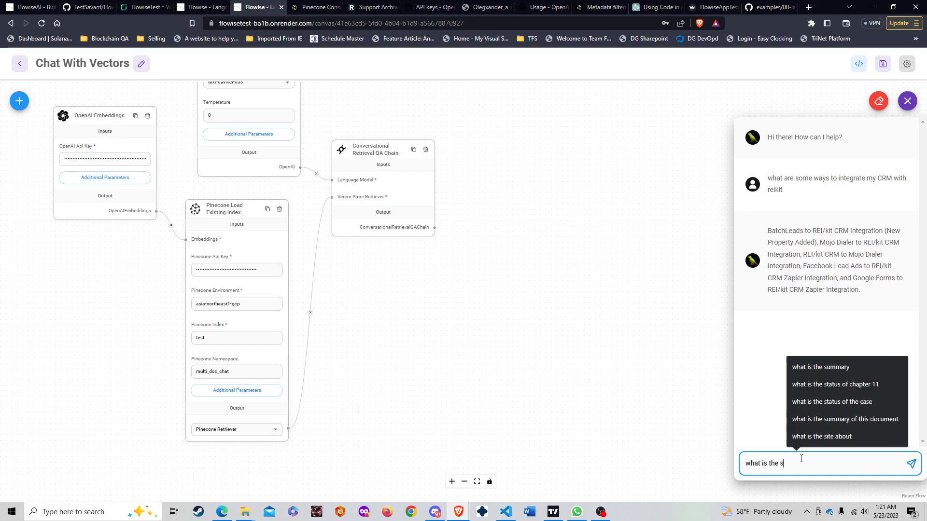
pyautogui.write('tatus of')
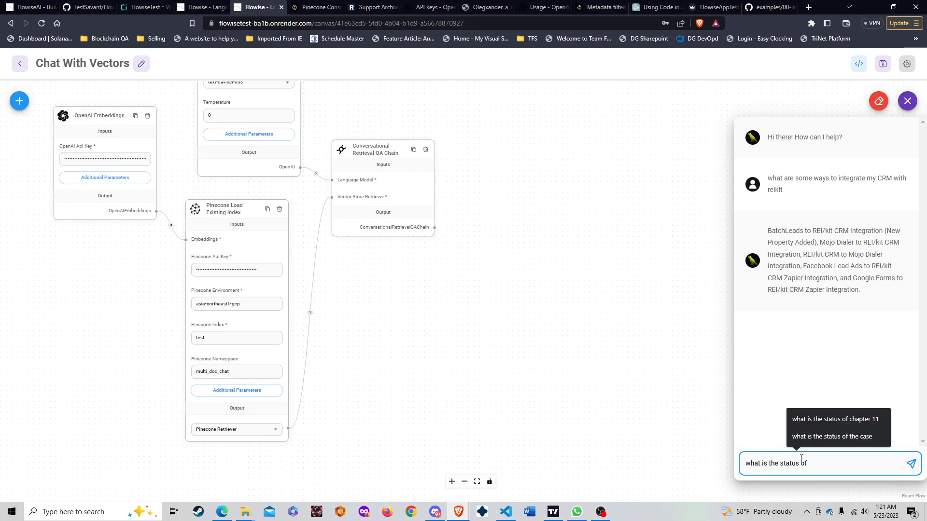
pyautogui.write(' the chap')
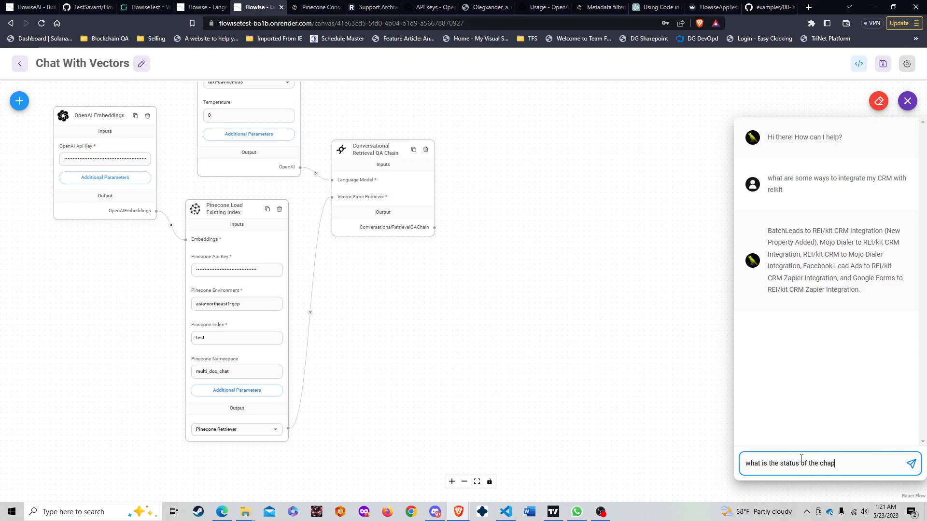
pyautogui.write('ter 11')
pyautogui.press('Return')
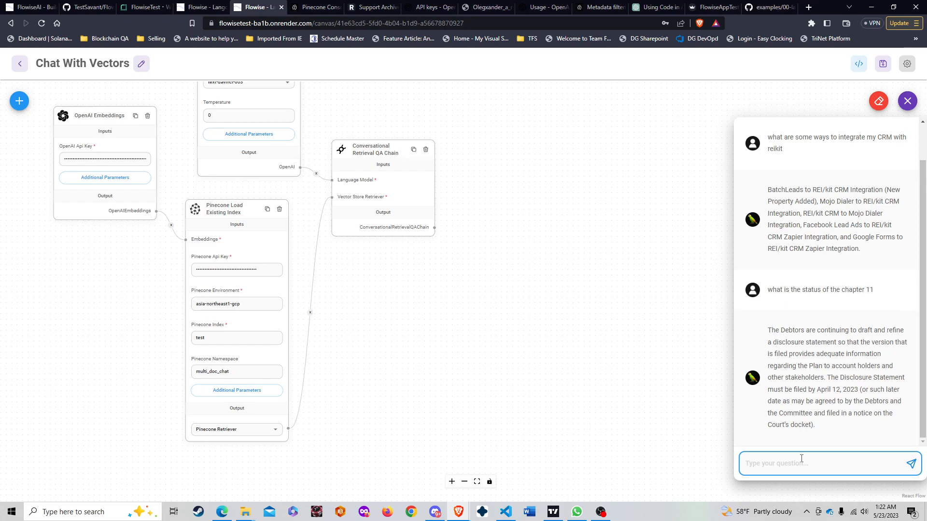
# Step: Ask the chatbot "whats in the test plan" and read through its reply
pyautogui.write('w')
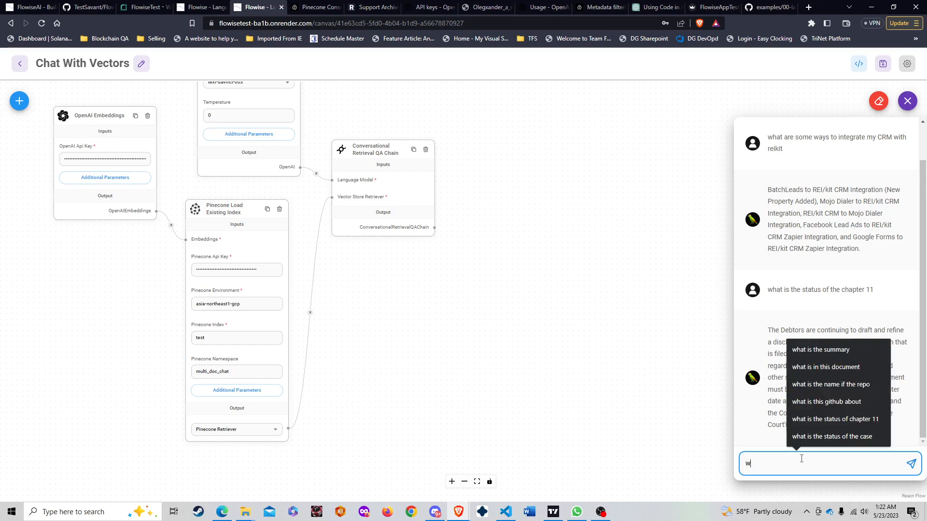
pyautogui.write('hats in the test plan')
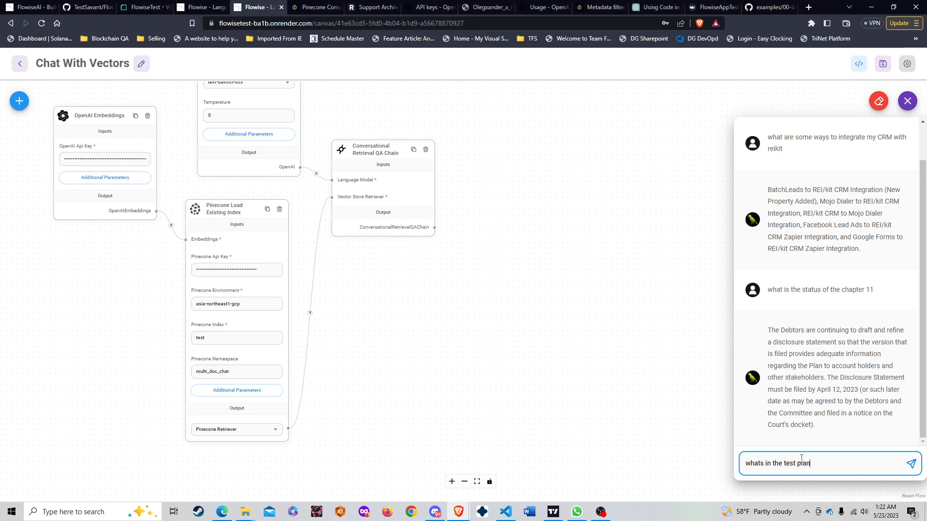
pyautogui.press('Return')
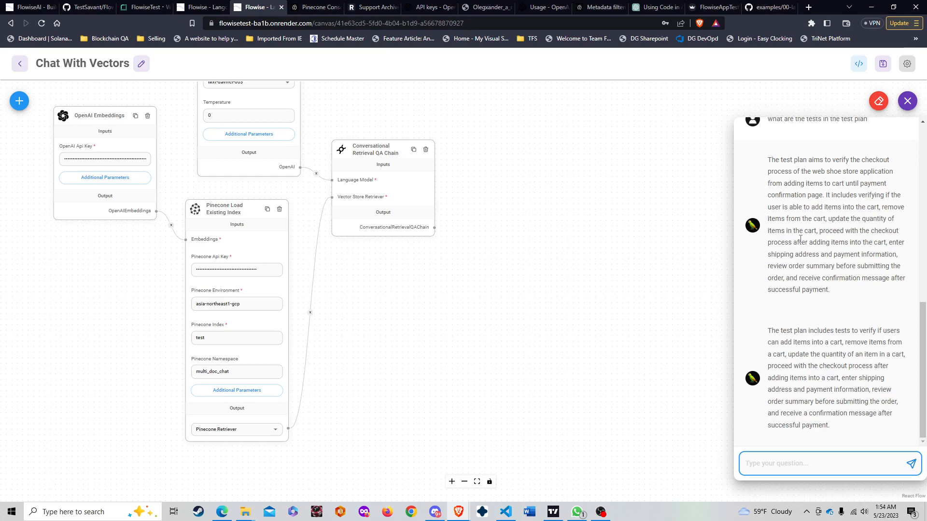
pyautogui.scroll(1, 796, 254)
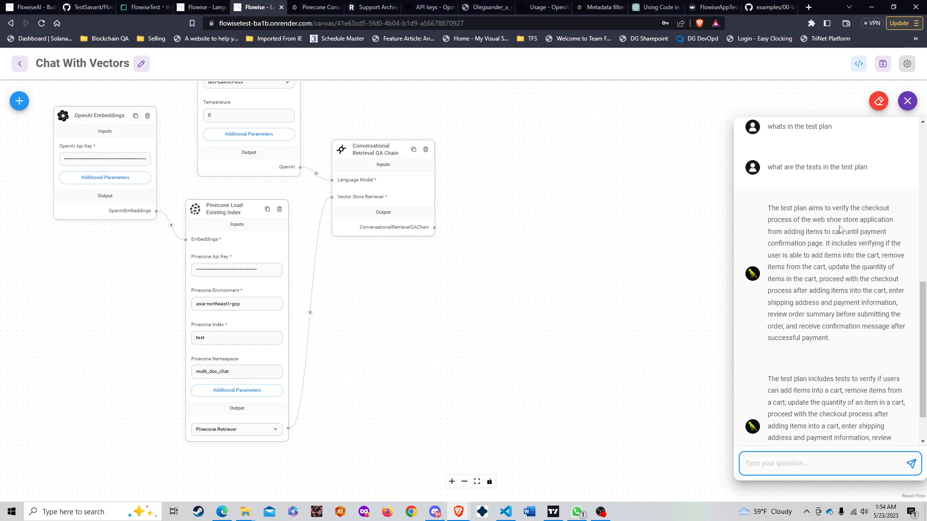
pyautogui.scroll(-1, 842, 227)
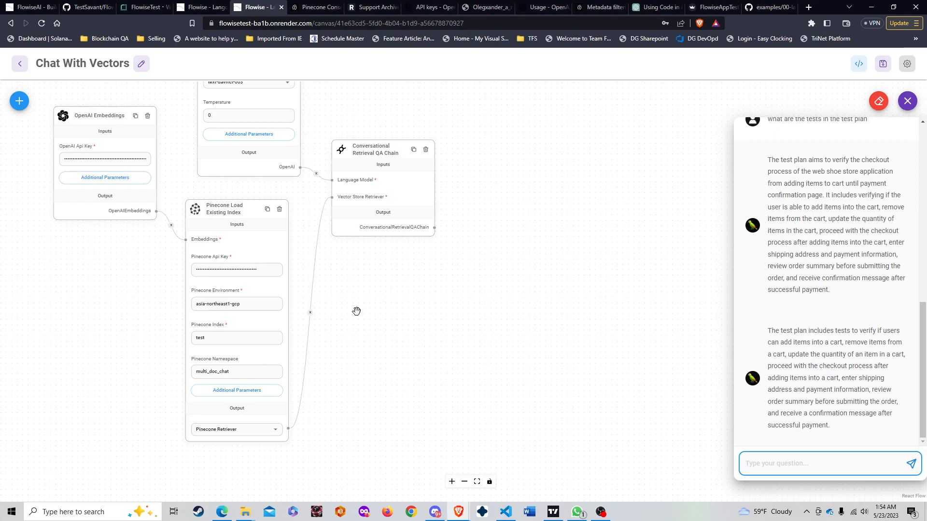
# Step: Add the keys id and doc_type to the Pinecone Metadata Filter of the Pinecone Load Existing Index node
pyautogui.click(232, 395)
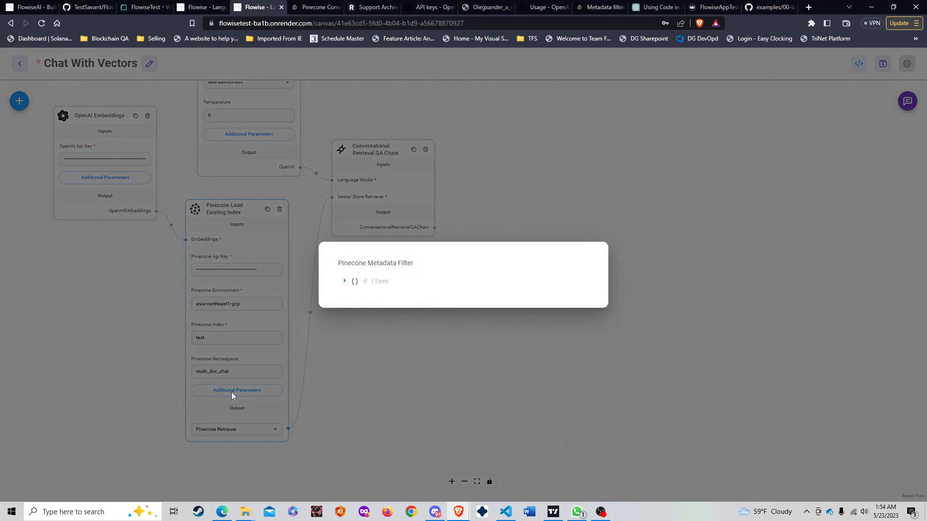
pyautogui.moveTo(355, 287)
pyautogui.click(404, 282)
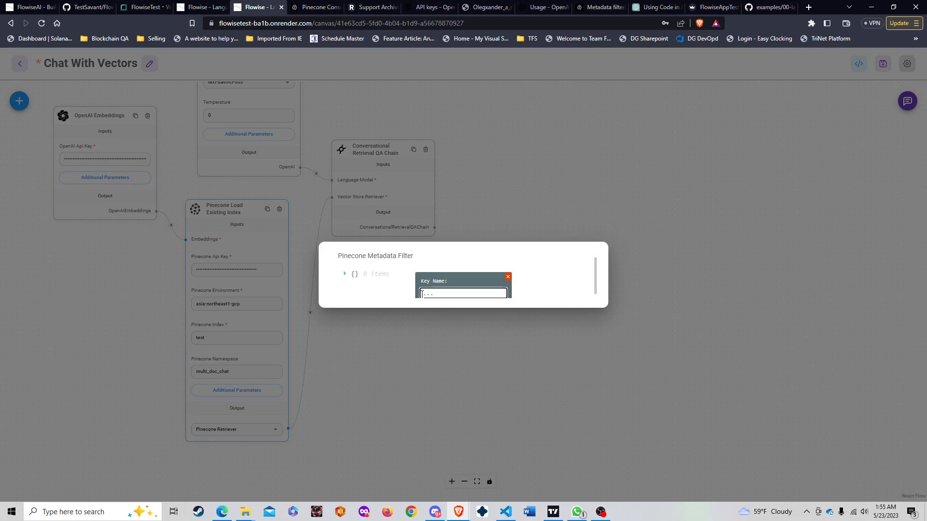
pyautogui.write('id')
pyautogui.press('Return')
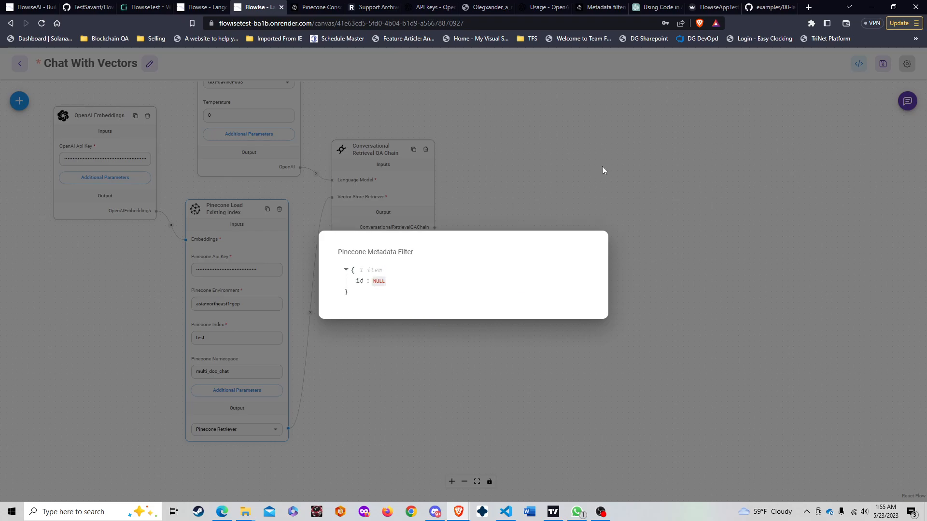
pyautogui.moveTo(421, 293)
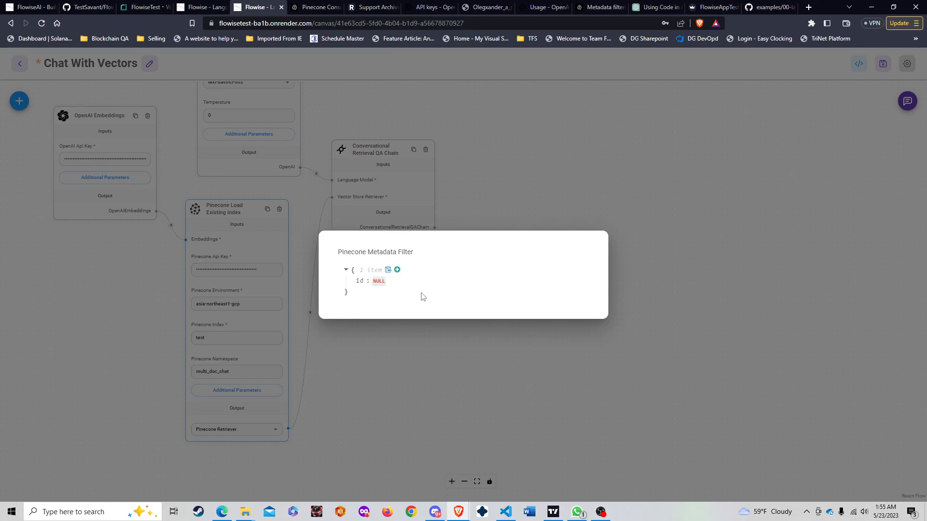
pyautogui.click(397, 271)
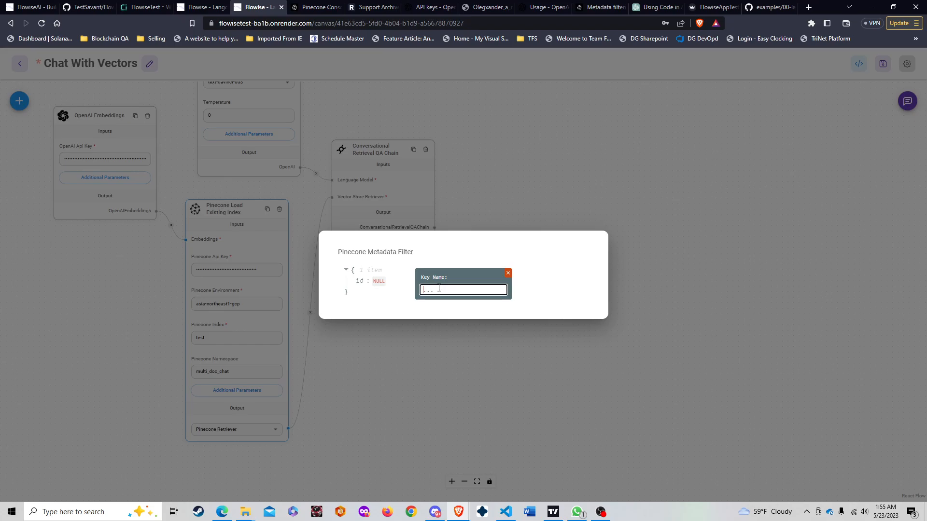
pyautogui.write('doc_type')
pyautogui.press('Return')
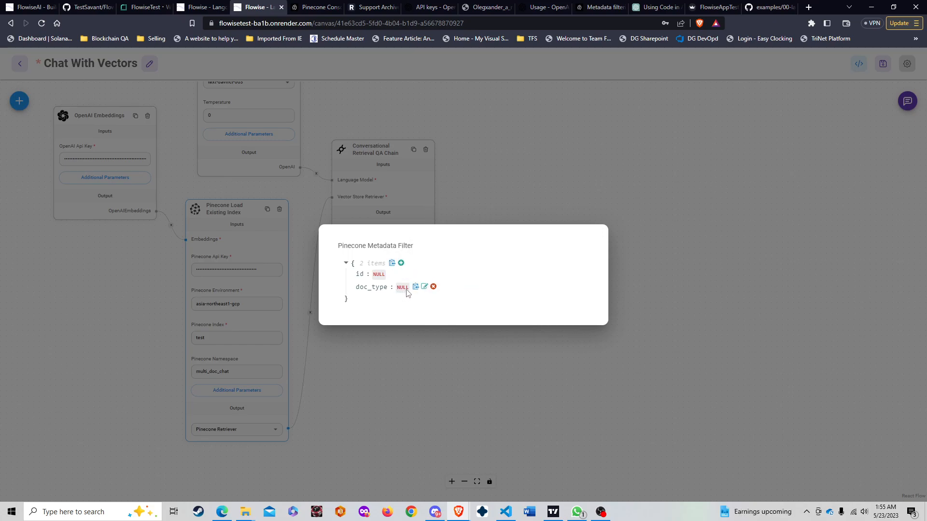
# Step: Set the metadata filter's doc_type to "pdf" and its id to the number 2, and close the filter dialog
pyautogui.click(424, 286)
pyautogui.doubleClick(427, 286)
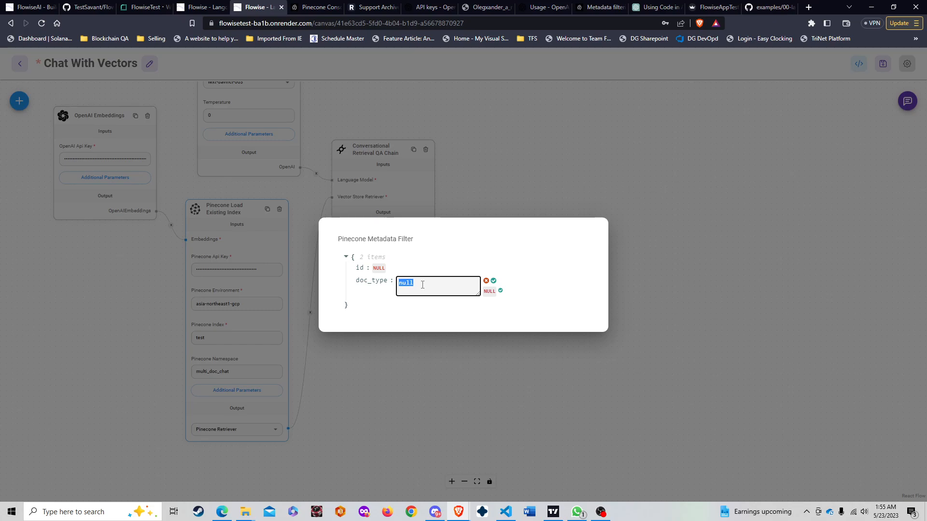
pyautogui.write('pdf')
pyautogui.click(494, 281)
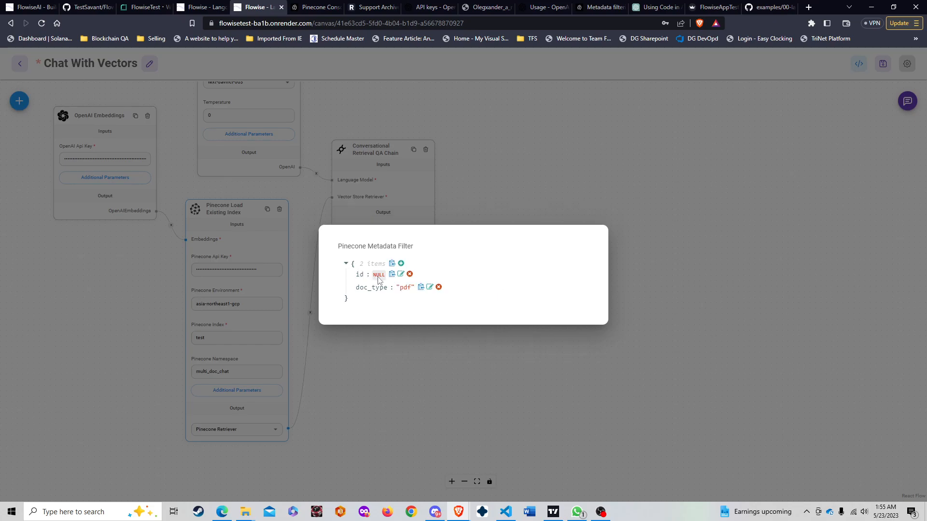
pyautogui.click(400, 274)
pyautogui.doubleClick(396, 272)
pyautogui.write('2')
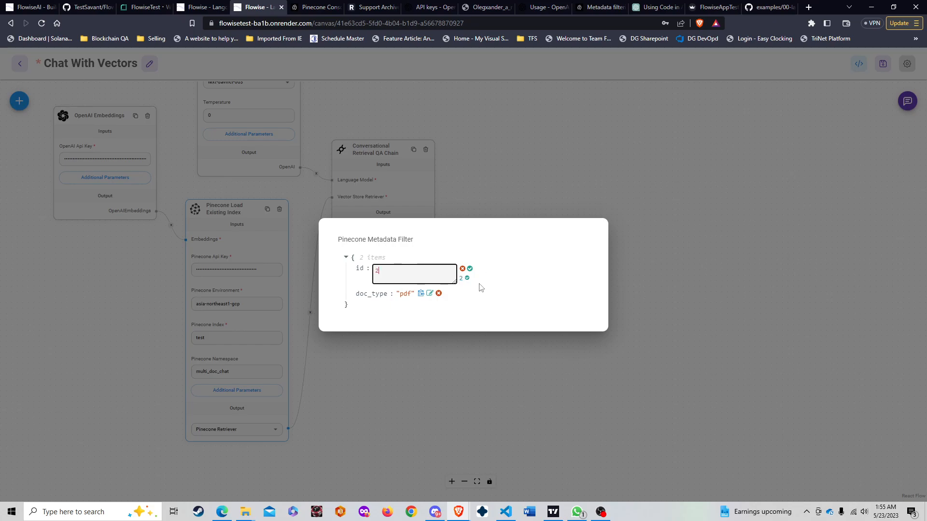
pyautogui.click(465, 279)
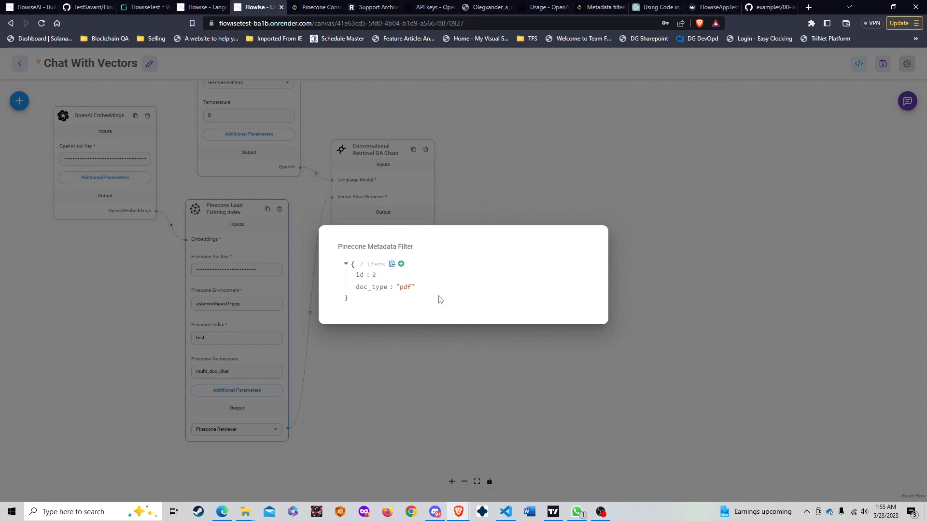
pyautogui.click(418, 355)
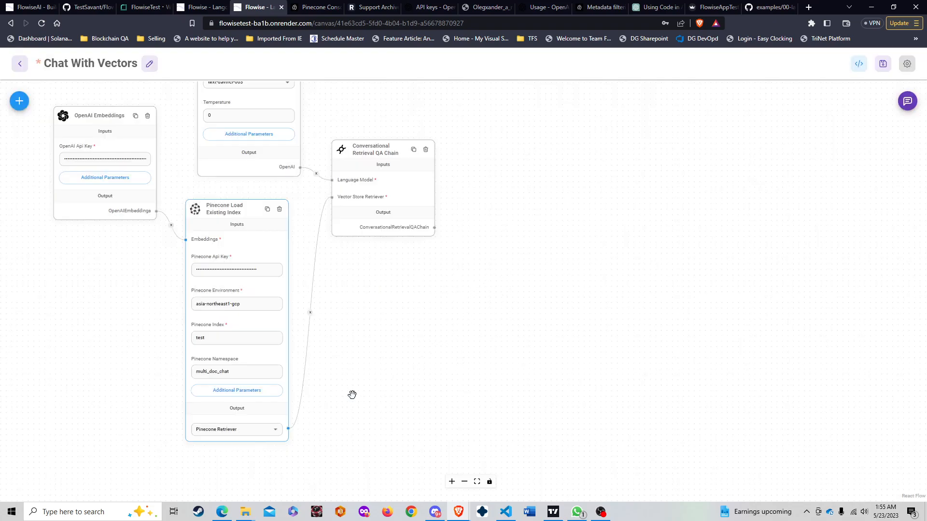
# Step: Recheck the Pinecone Load Existing Index node's metadata filter and save the Chat With Vectors flow
pyautogui.click(261, 396)
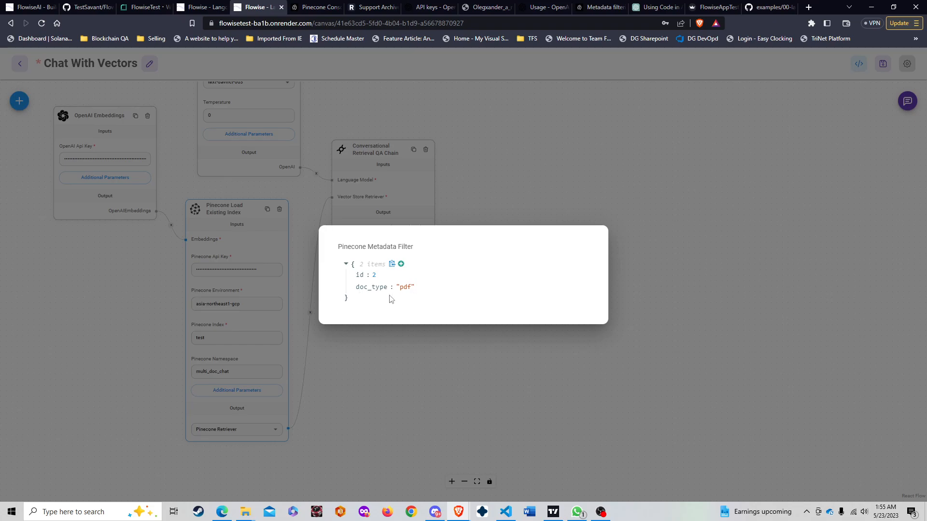
pyautogui.click(411, 360)
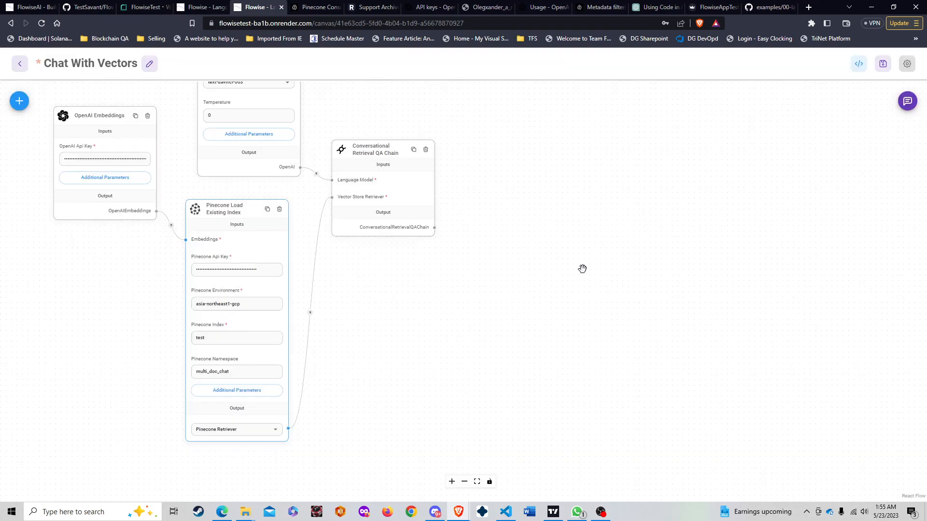
pyautogui.click(881, 72)
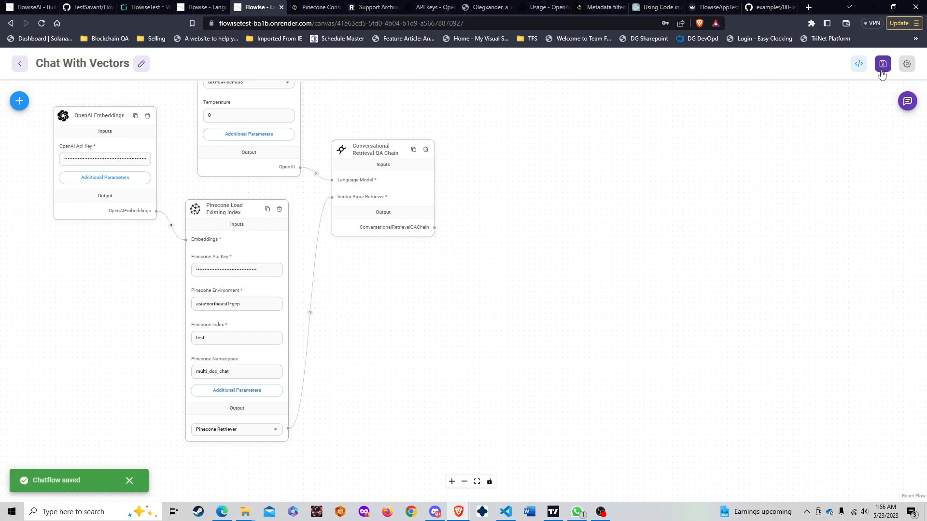
# Step: Reopen the chat and ask the chatbot "what is the status of the court case"
pyautogui.click(907, 102)
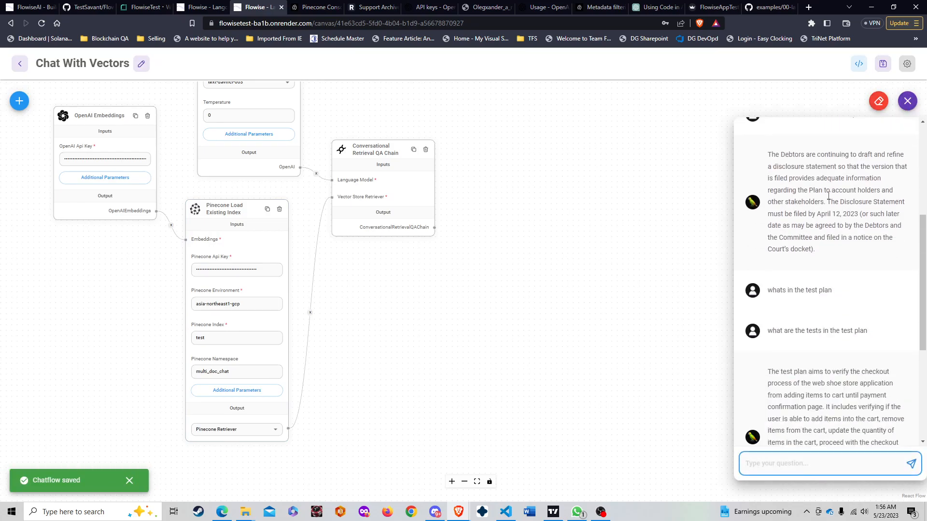
pyautogui.write('wh')
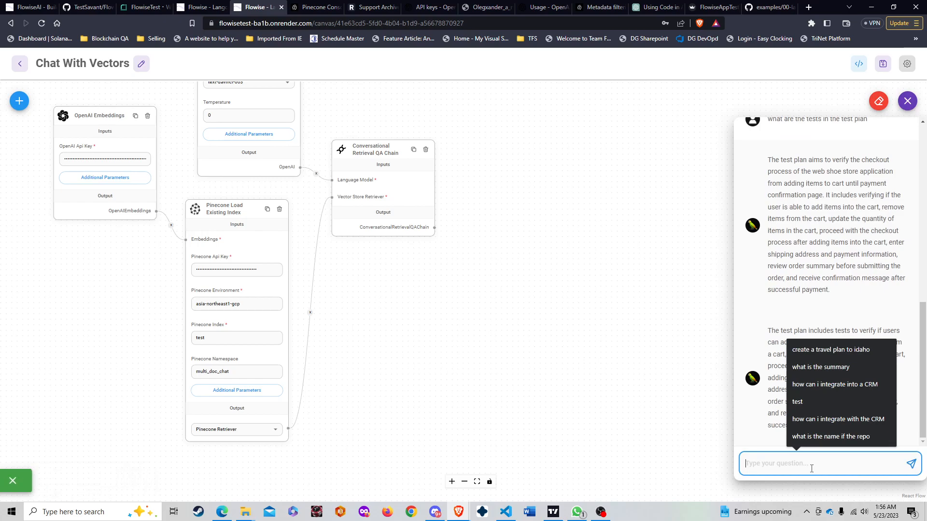
pyautogui.write('at is the ')
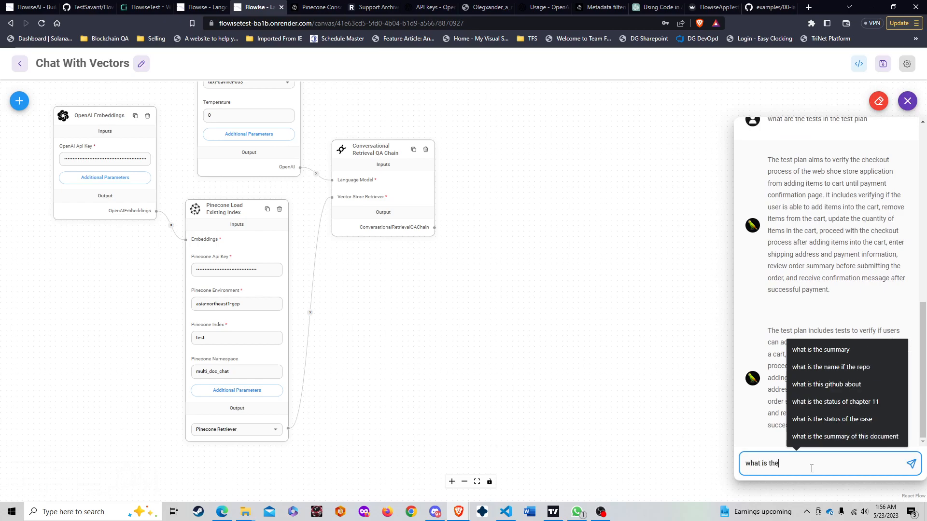
pyautogui.write('status')
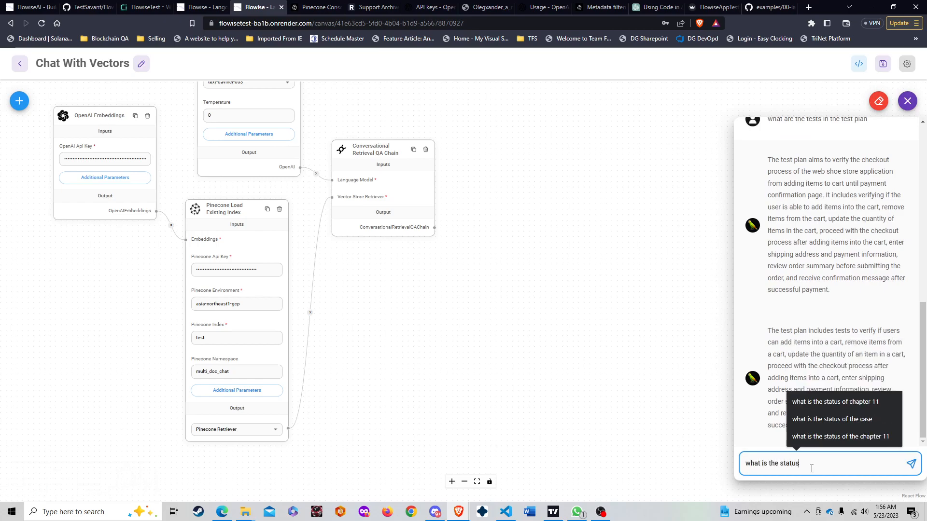
pyautogui.write(' of the')
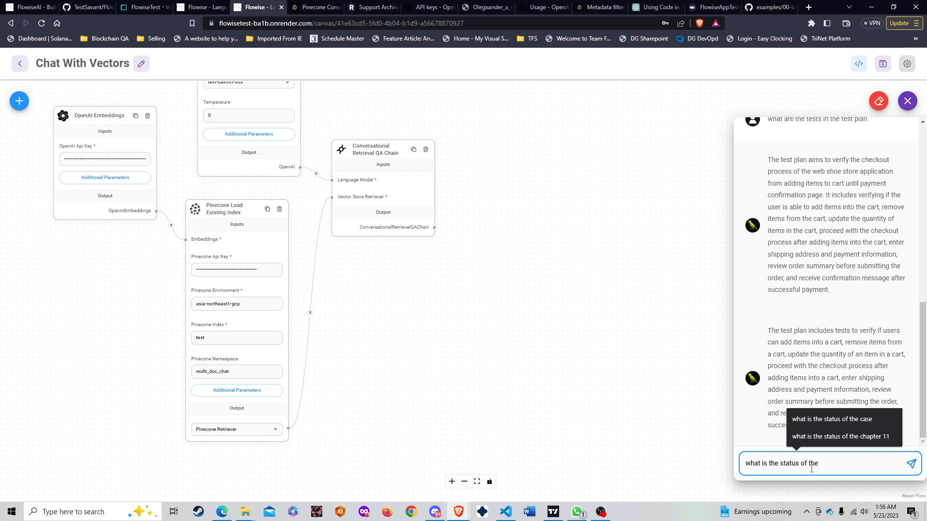
pyautogui.write(' court case')
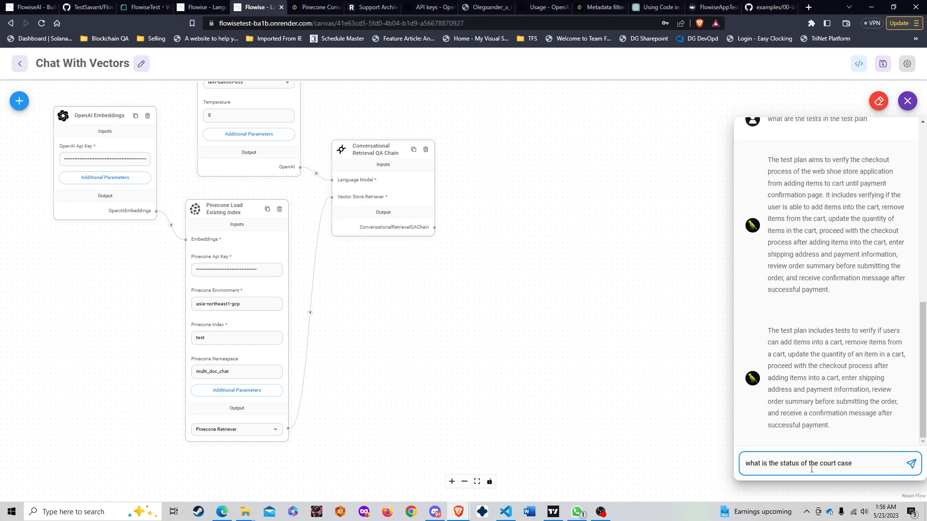
pyautogui.press('Return')
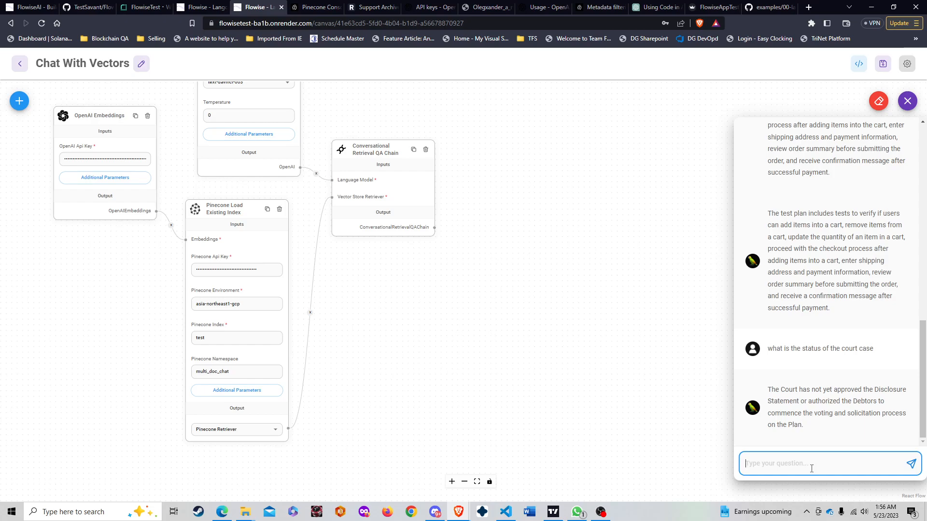
# Step: Ask the chatbot "what is the best way to connect my crm to reikit"
pyautogui.write('is the ')
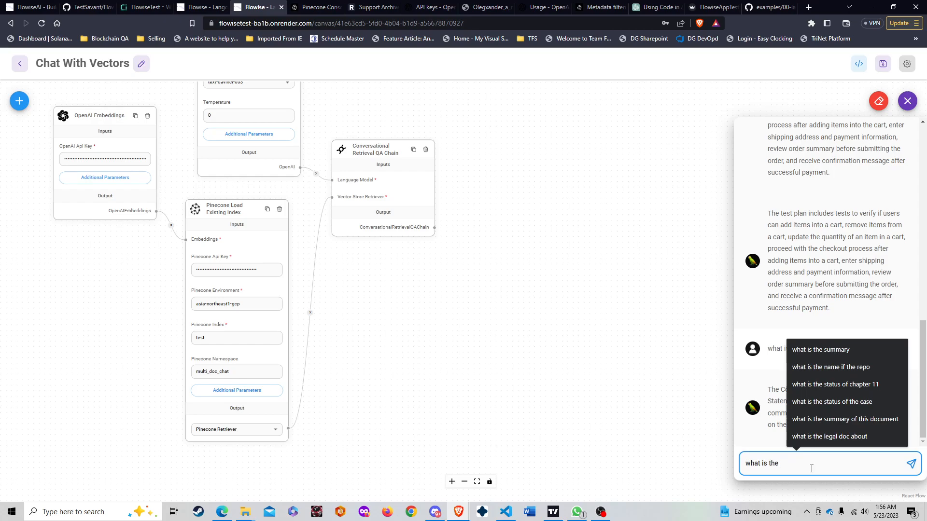
pyautogui.write('bes')
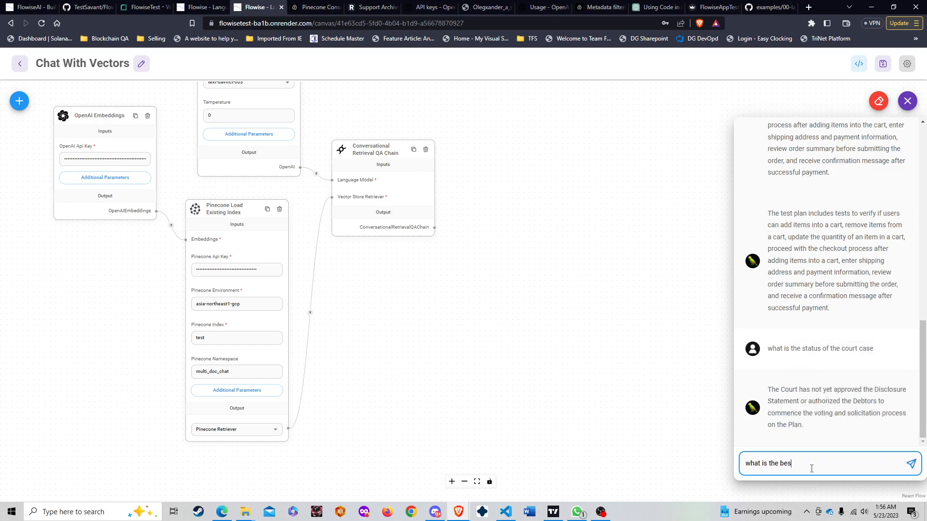
pyautogui.write('t way to connect my crm to reikit')
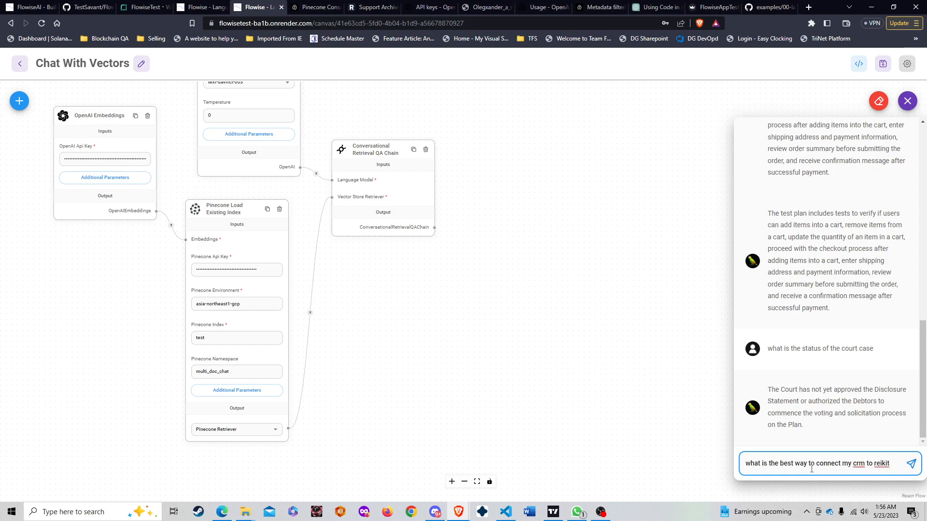
pyautogui.press('Return')
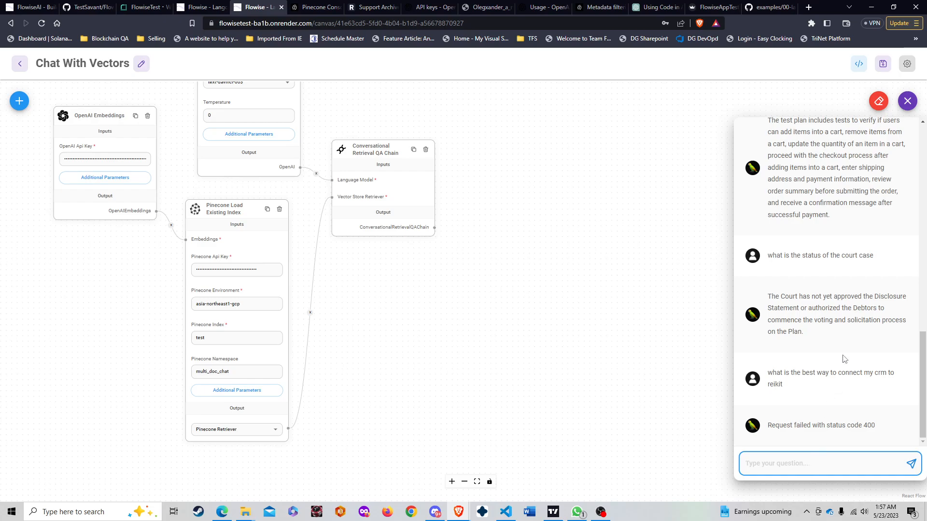
# Step: Review the earlier test plan answers in the chat and ask "what are the tests in the test plan"
pyautogui.scroll(5, 872, 280)
pyautogui.scroll(2, 872, 280)
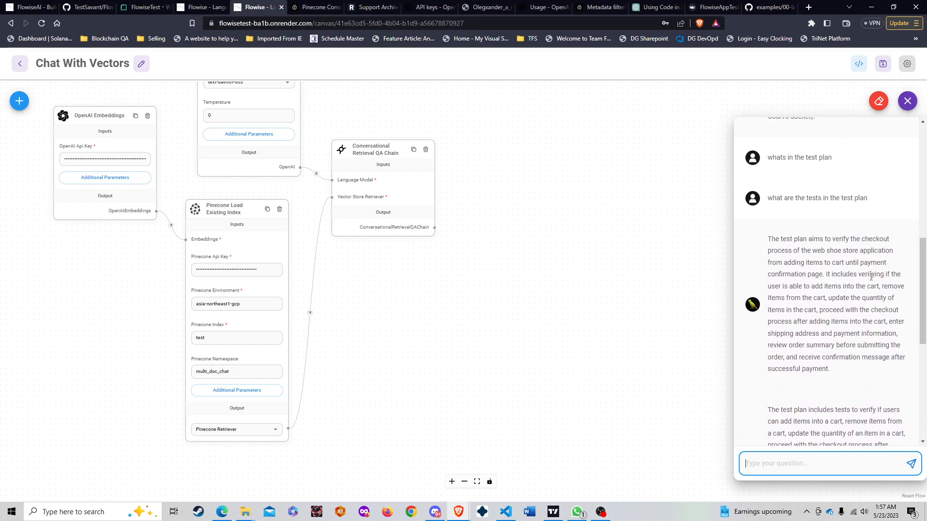
pyautogui.scroll(-7, 871, 278)
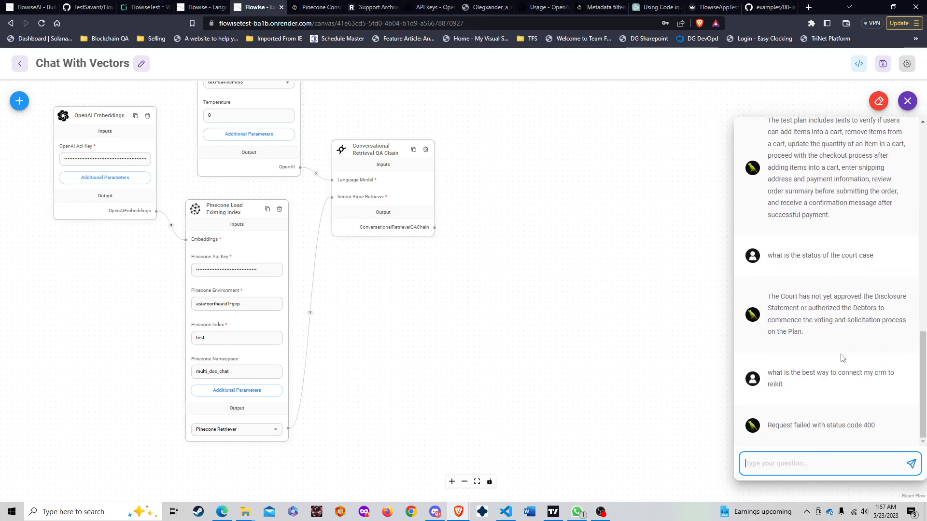
pyautogui.click(827, 460)
pyautogui.write('wha')
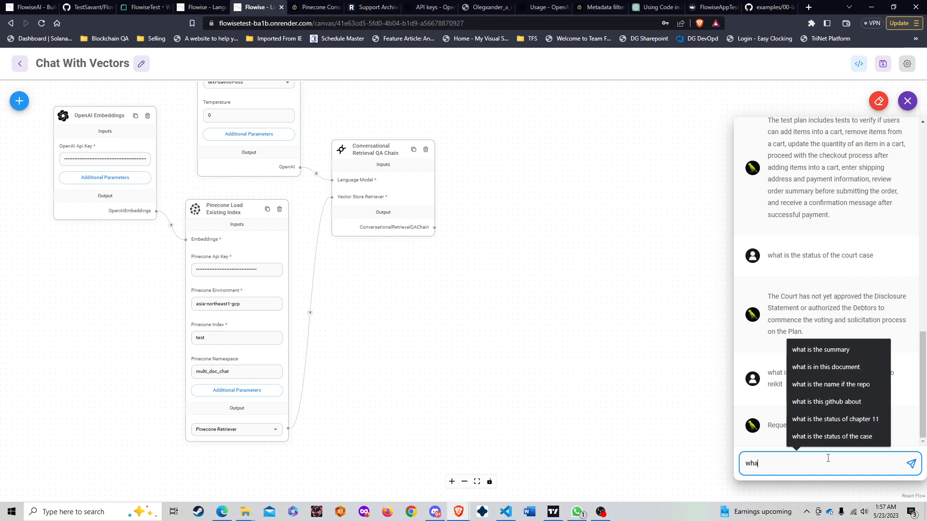
pyautogui.write('t are the tests')
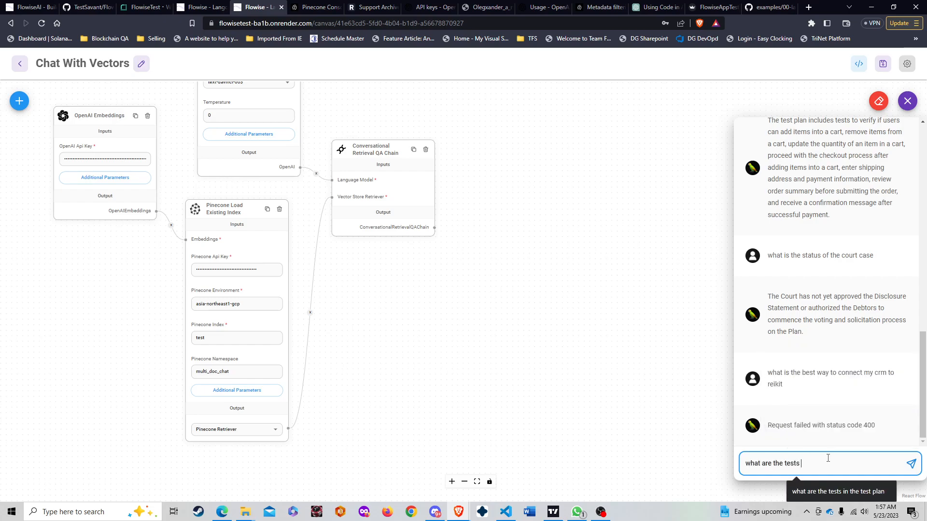
pyautogui.write(' in the test plan')
pyautogui.press('Return')
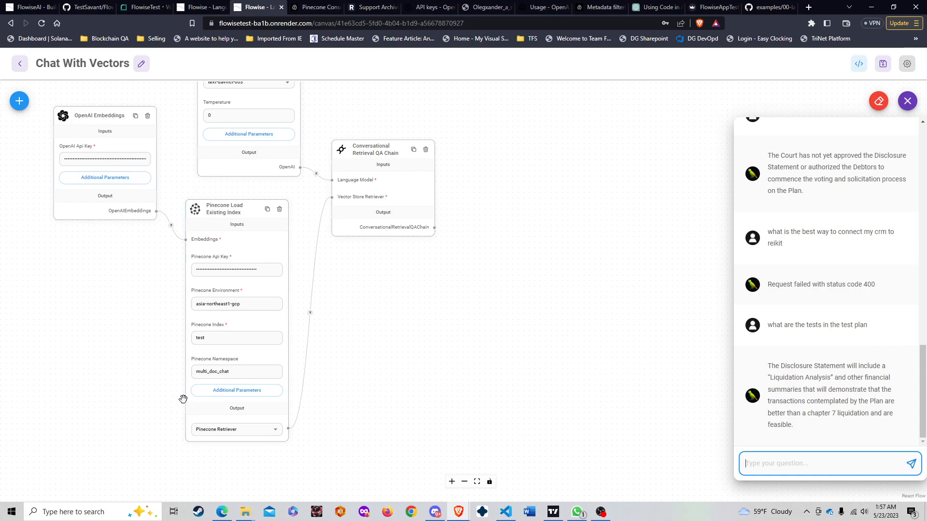
# Step: Try to set the id in the Pinecone Load Existing Index node's metadata filter to 1
pyautogui.click(211, 391)
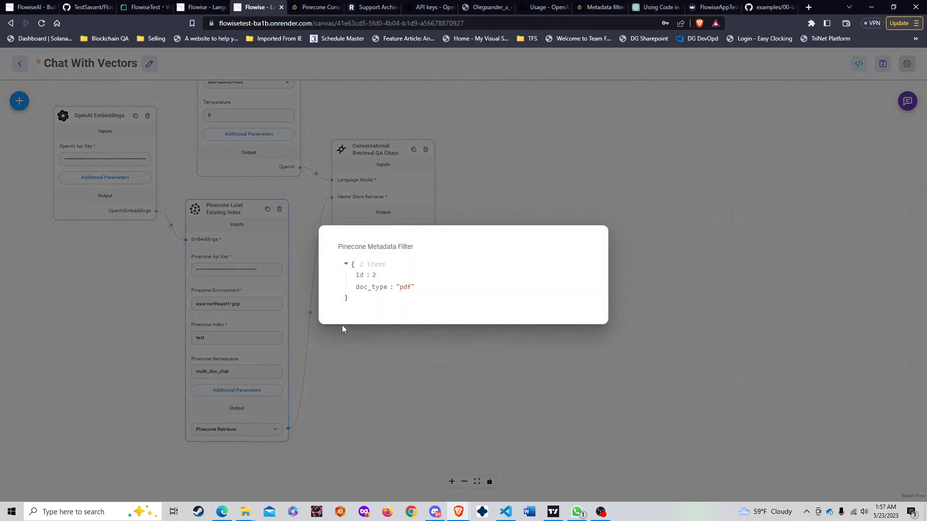
pyautogui.click(391, 275)
pyautogui.click(391, 270)
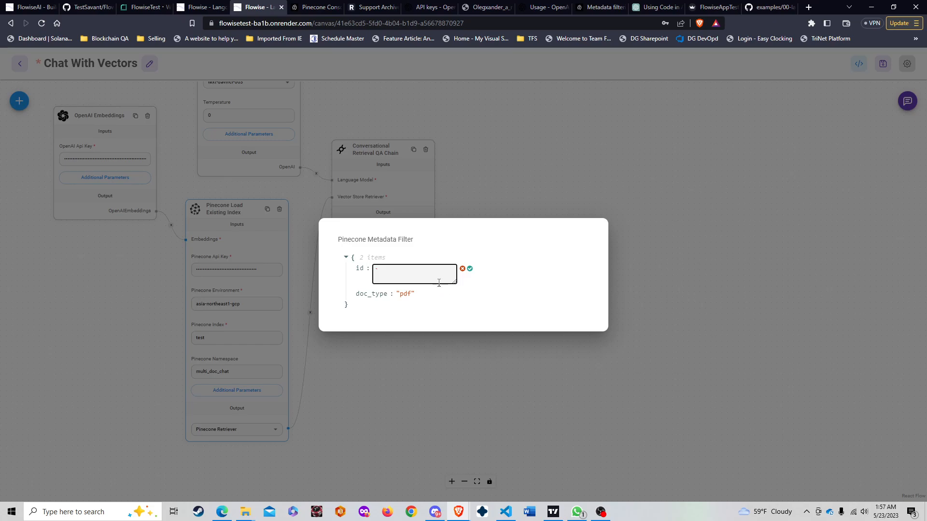
pyautogui.hotkey('ctrl', 'a')
pyautogui.write('1')
pyautogui.click(666, 301)
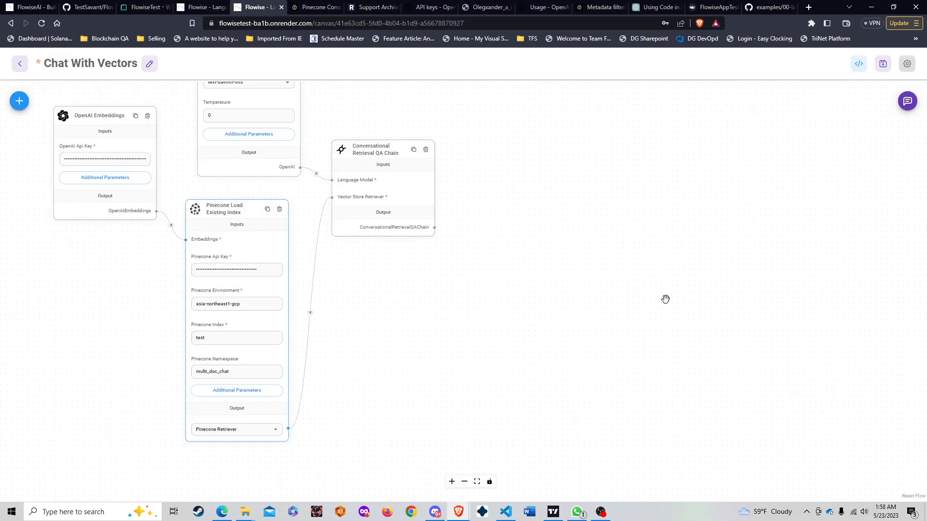
# Step: Set the id in the Pinecone Load Existing Index node's metadata filter to the number 1 and accept the value
pyautogui.click(260, 392)
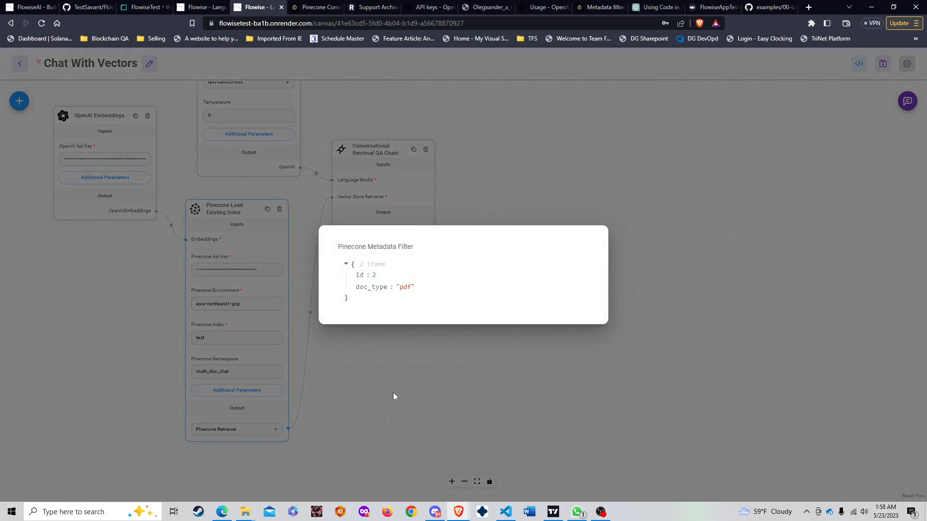
pyautogui.moveTo(378, 277)
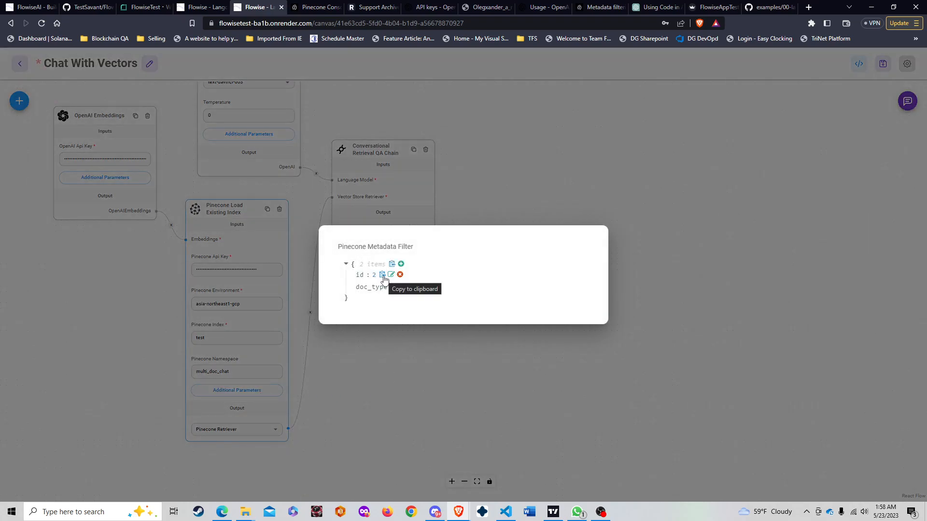
pyautogui.click(390, 274)
pyautogui.press('BackSpace')
pyautogui.write('1')
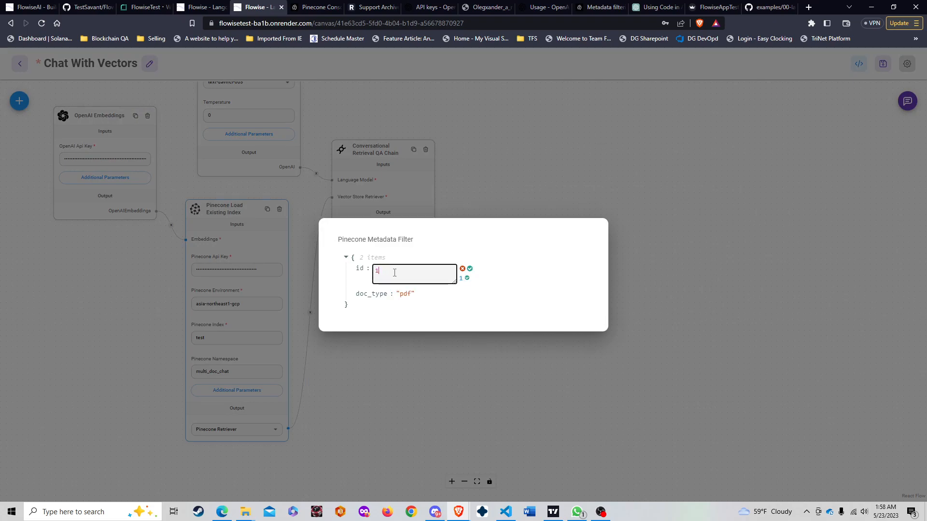
pyautogui.click(467, 278)
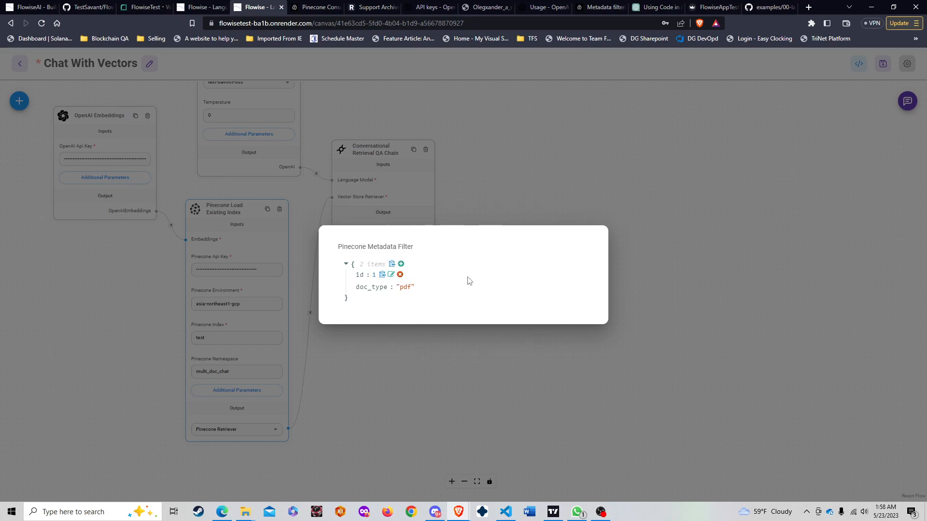
# Step: Close the metadata filter, recheck it once more and save the Chat With Vectors flow
pyautogui.click(465, 385)
pyautogui.click(268, 394)
pyautogui.click(387, 392)
pyautogui.click(883, 64)
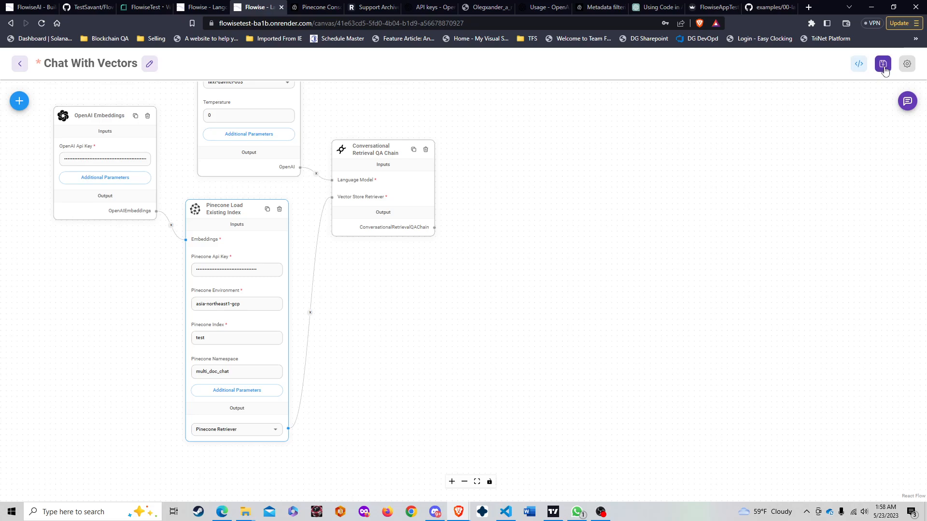
# Step: Reopen the chat and resend the question "what are the tests in the test plan", copied from the chat history
pyautogui.click(908, 101)
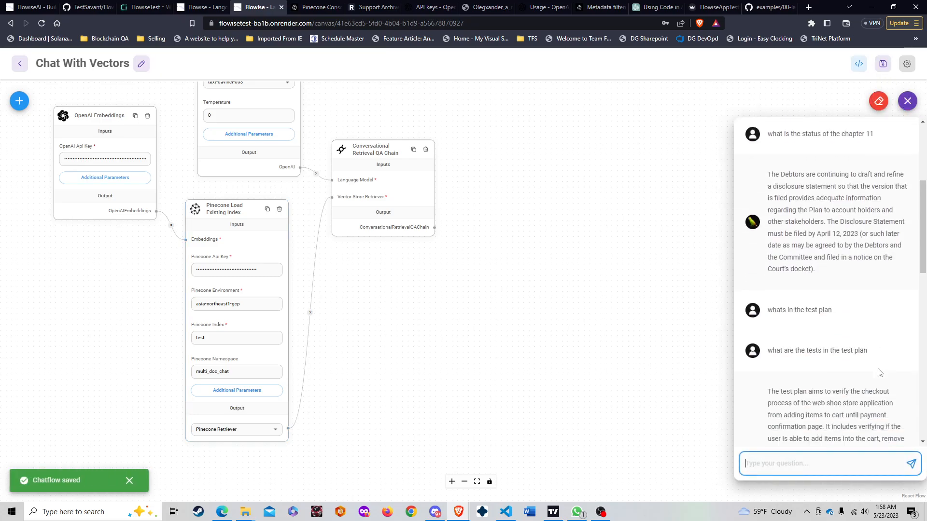
pyautogui.moveTo(892, 325); pyautogui.dragTo(749, 326)
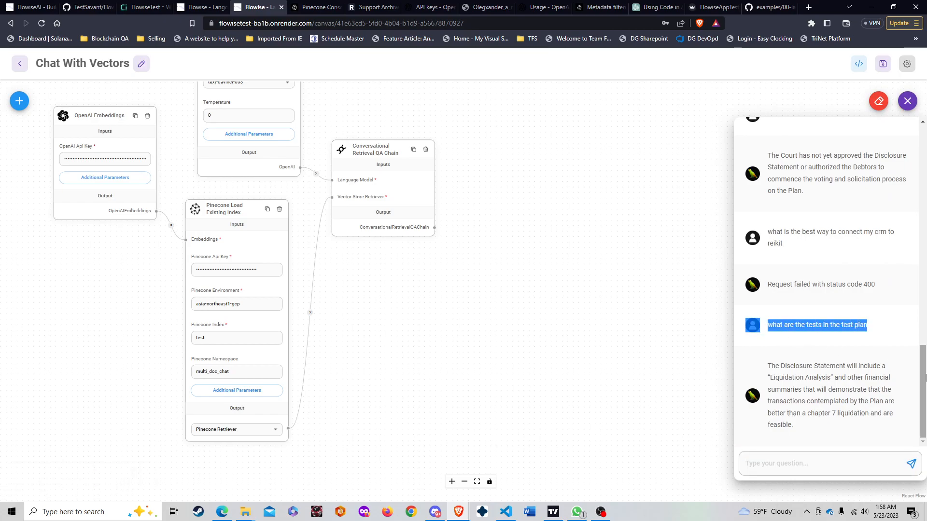
pyautogui.click(798, 466)
pyautogui.write('Me what are the tests in the test plan')
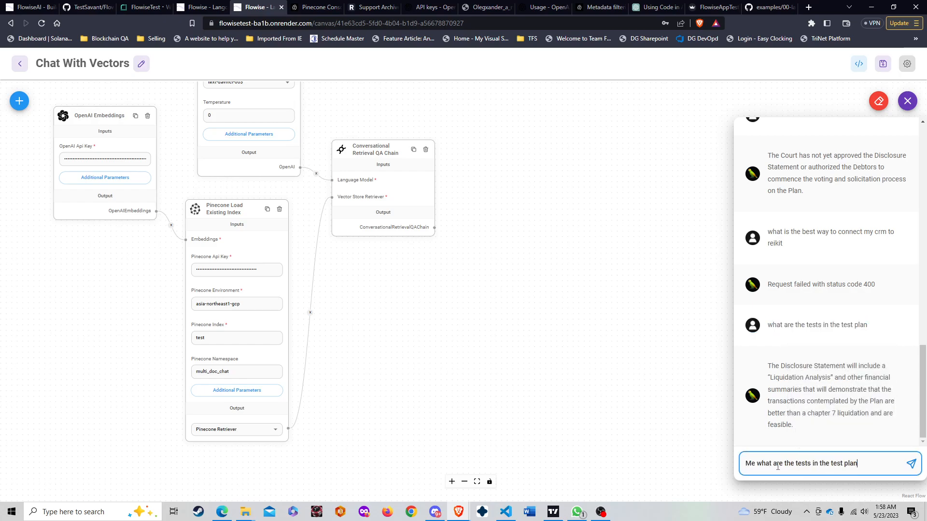
pyautogui.moveTo(756, 465); pyautogui.dragTo(736, 469)
pyautogui.press('BackSpace')
pyautogui.press('Return')
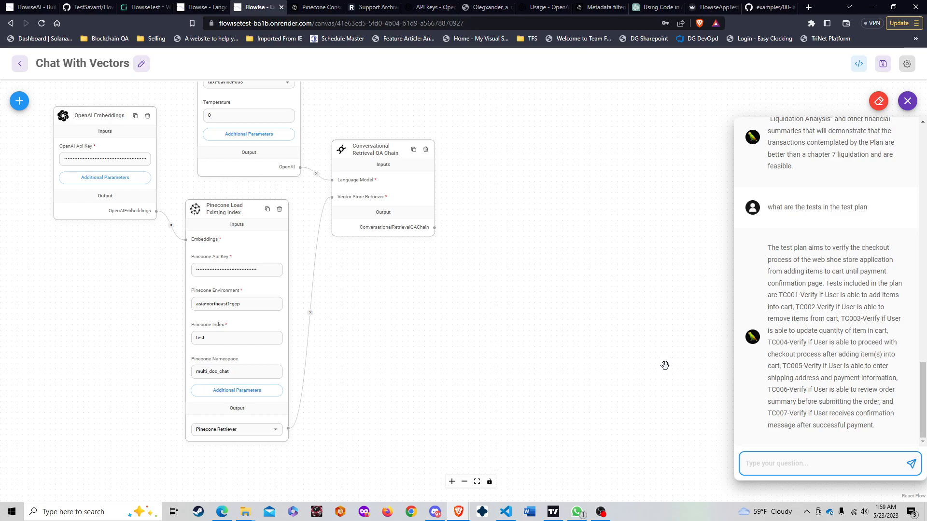
# Step: Close the chat, display the Python code for using the flow as an API, and copy it
pyautogui.click(628, 323)
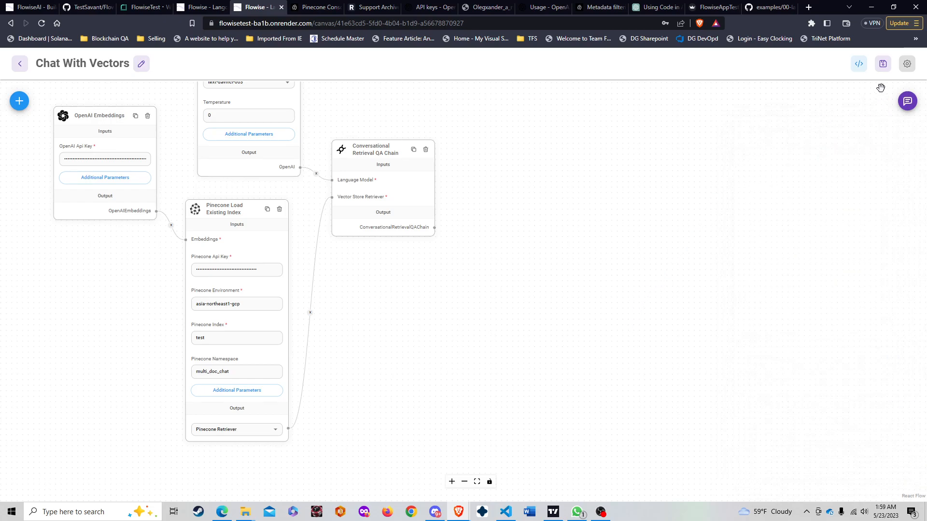
pyautogui.click(857, 67)
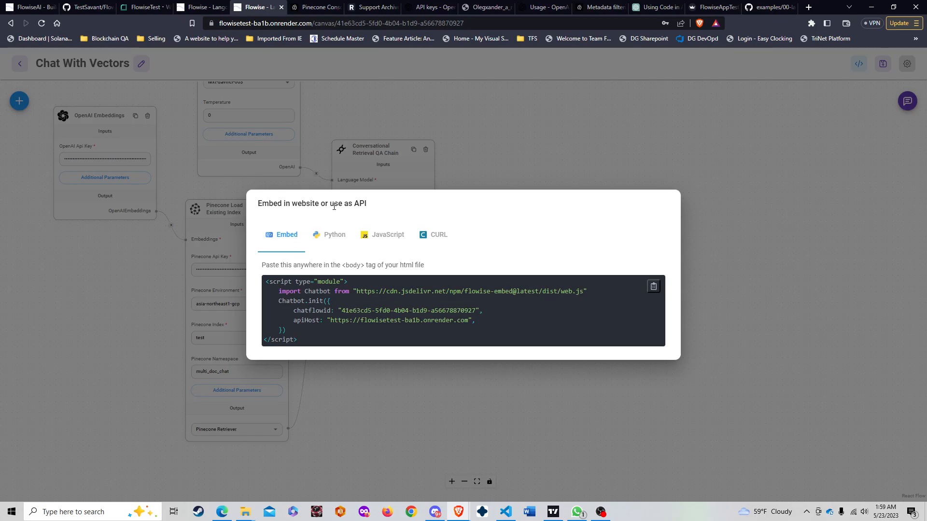
pyautogui.click(334, 240)
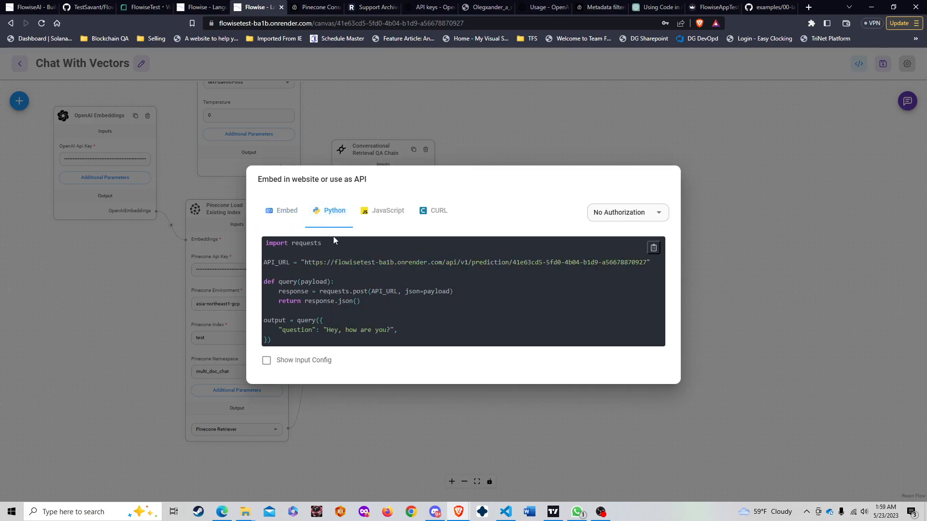
pyautogui.click(654, 249)
# Step: Examine the Python snippet's requests import, API_URL, query function and output call, and copy the snippet again
pyautogui.doubleClick(310, 243)
pyautogui.moveTo(521, 262); pyautogui.dragTo(638, 262)
pyautogui.click(499, 276)
pyautogui.doubleClick(274, 322)
pyautogui.doubleClick(288, 281)
pyautogui.doubleClick(310, 281)
pyautogui.doubleClick(301, 292)
pyautogui.doubleClick(440, 292)
pyautogui.doubleClick(379, 292)
pyautogui.click(271, 321)
pyautogui.doubleClick(271, 321)
pyautogui.click(653, 249)
# Step: Switch to the ChatGPT conversation and read its instructions for using the Flowise API code in a local Python application
pyautogui.click(647, 10)
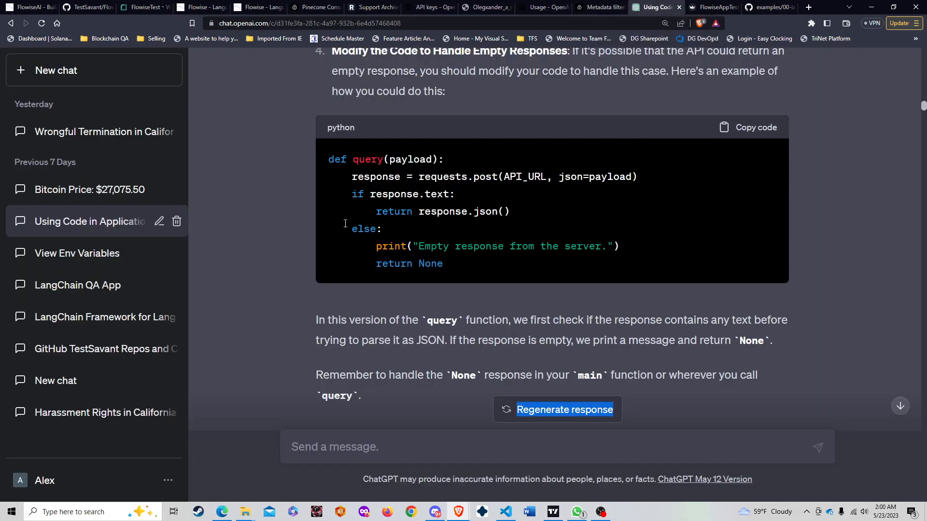
pyautogui.scroll(15, 319, 239)
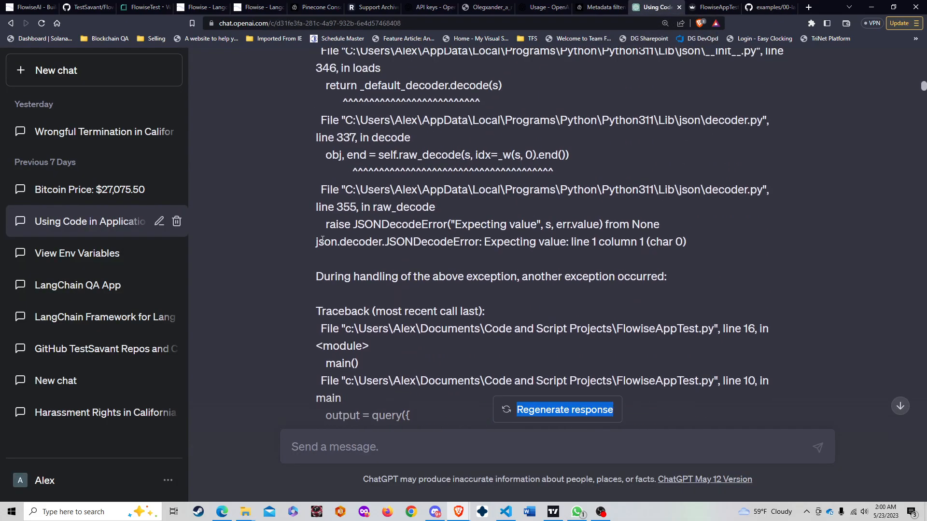
pyautogui.scroll(20, 320, 240)
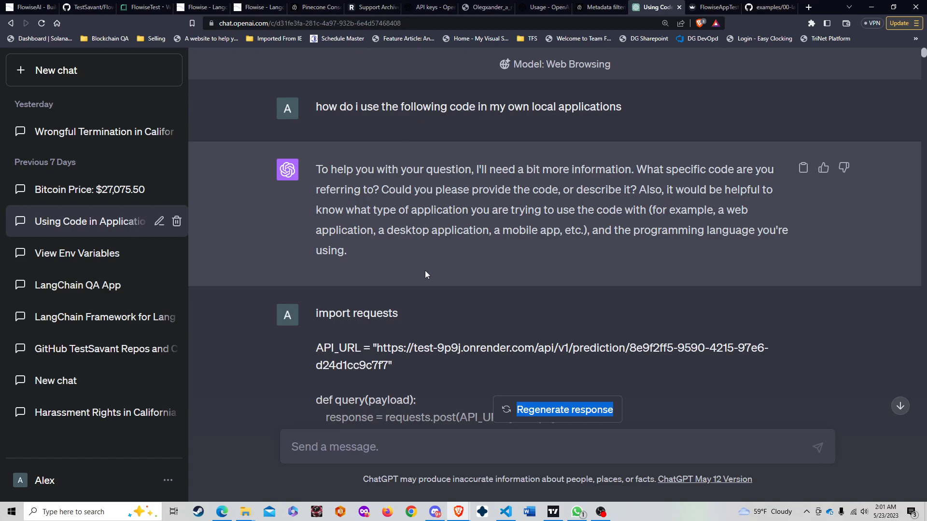
pyautogui.scroll(-5, 441, 262)
pyautogui.scroll(2, 361, 257)
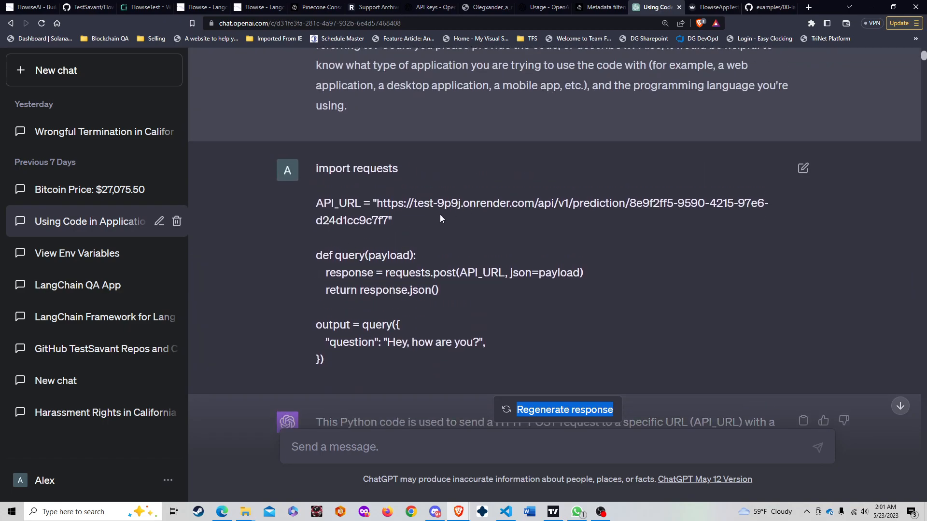
pyautogui.scroll(-9, 340, 356)
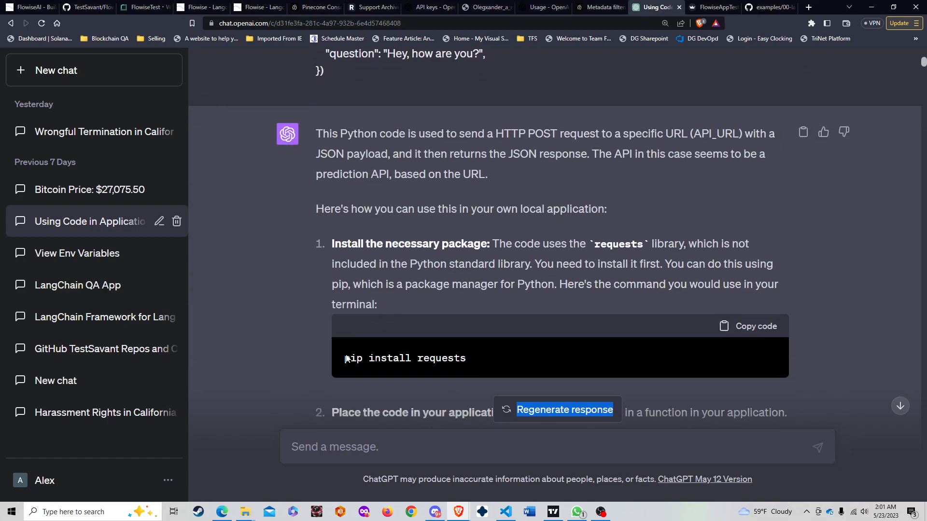
pyautogui.scroll(2, 346, 355)
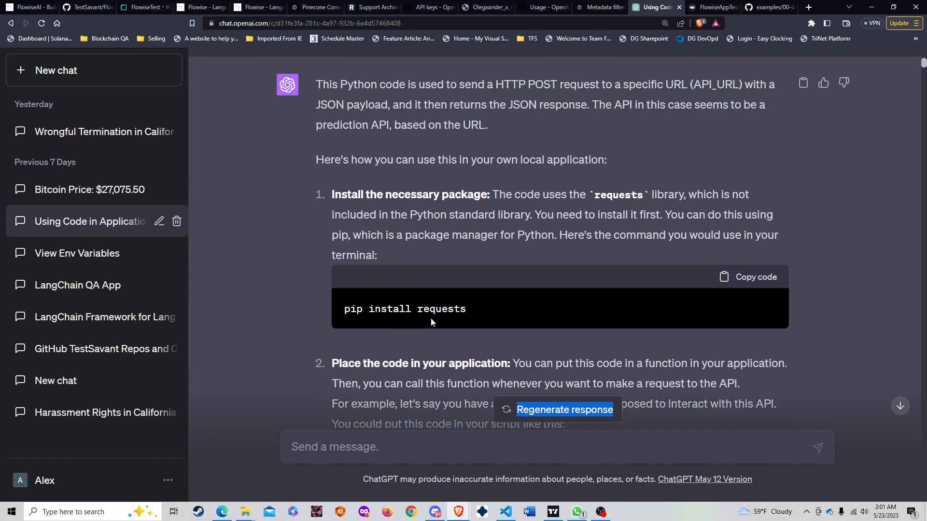
pyautogui.scroll(-7, 452, 314)
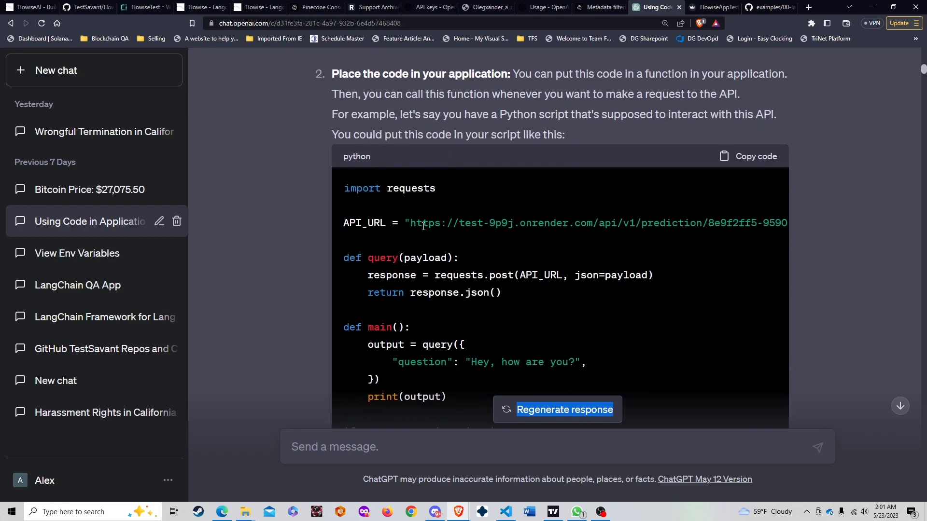
pyautogui.scroll(-1, 406, 216)
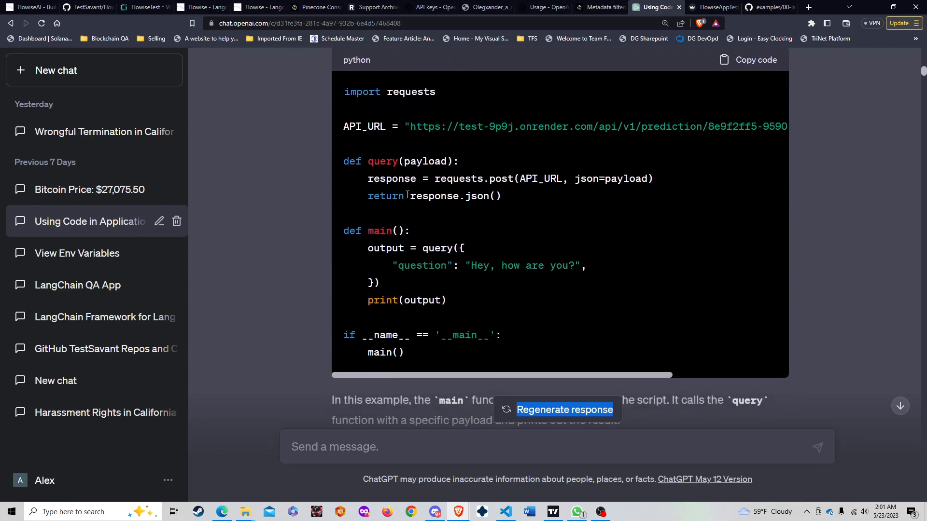
# Step: View the API Chatbot page on localhost:8501, and return to ChatGPT's example script to highlight its __main__ block
pyautogui.click(713, 6)
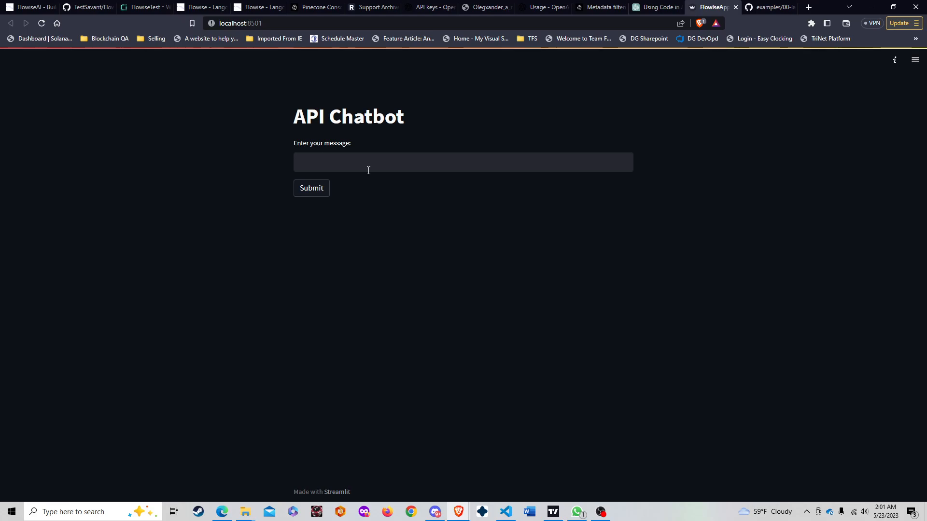
pyautogui.click(657, 7)
pyautogui.scroll(-5, 374, 264)
pyautogui.scroll(6, 319, 261)
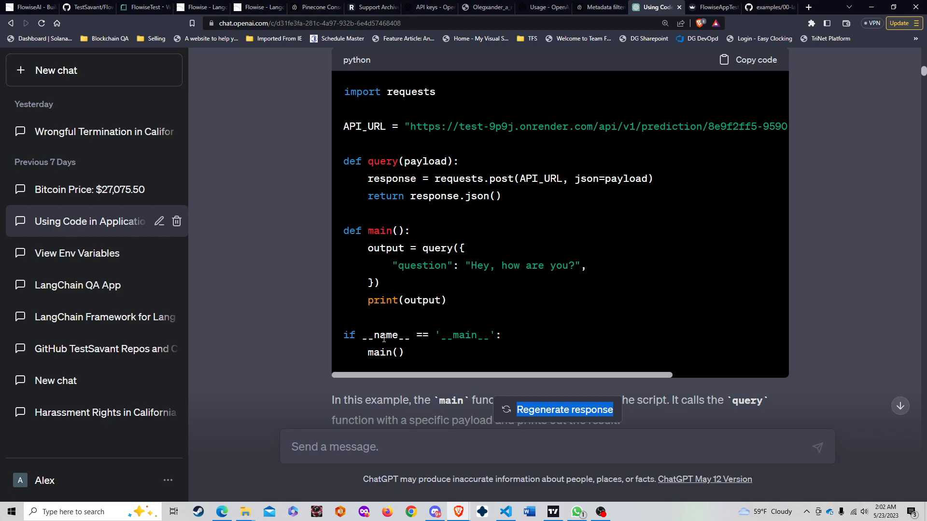
pyautogui.moveTo(346, 334); pyautogui.dragTo(441, 350)
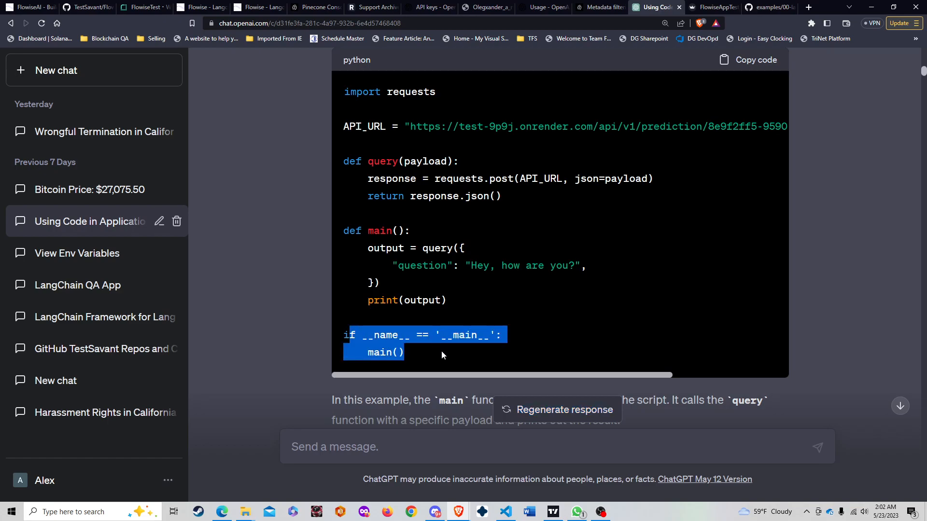
# Step: Read through the ChatGPT conversation's API notes, traceback, empty-response handling and Streamlit app code, returning to the first example script
pyautogui.click(441, 352)
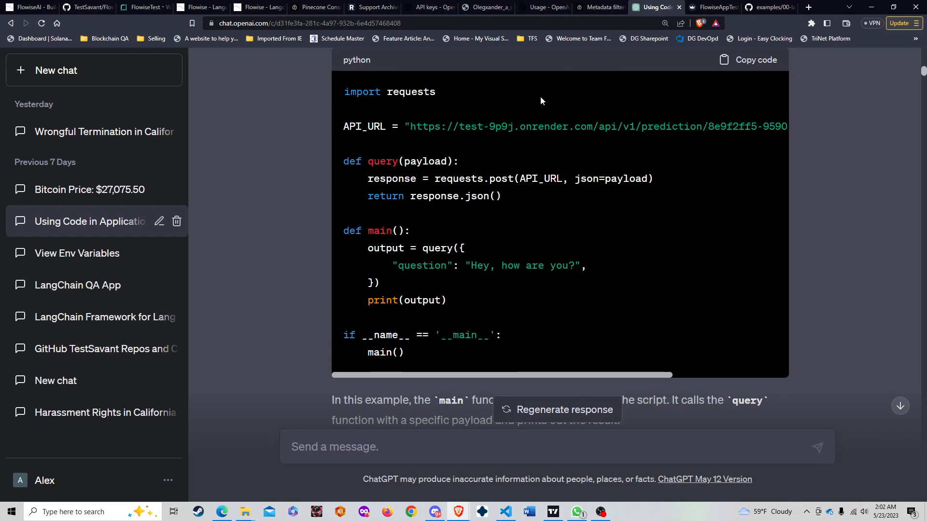
pyautogui.scroll(-8, 581, 277)
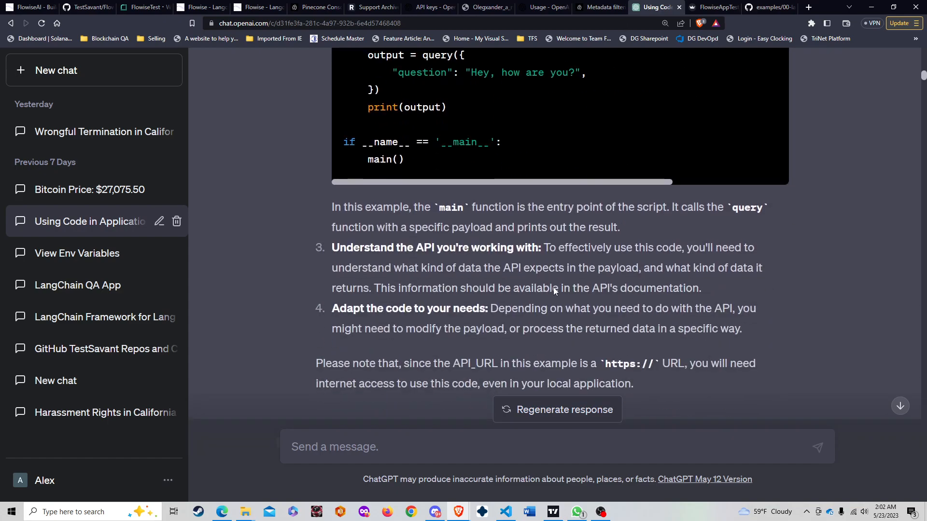
pyautogui.scroll(-4, 553, 289)
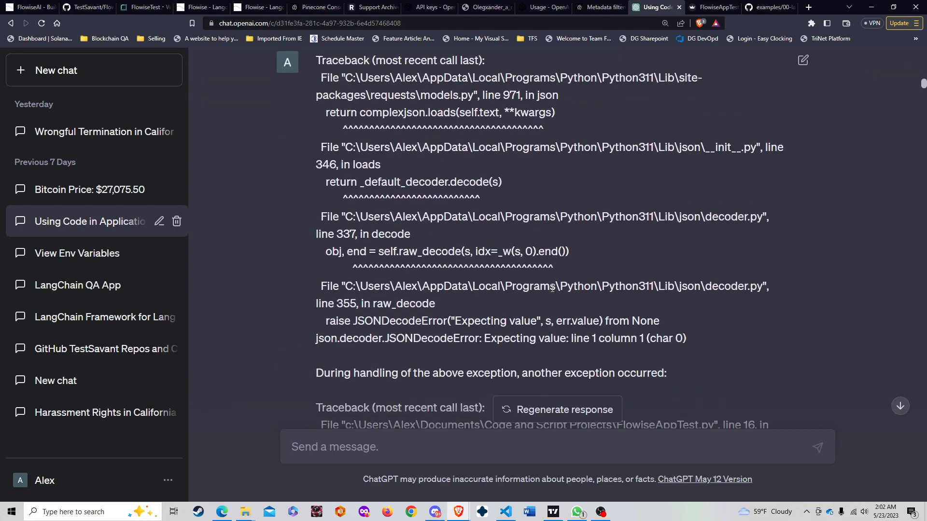
pyautogui.scroll(-15, 553, 288)
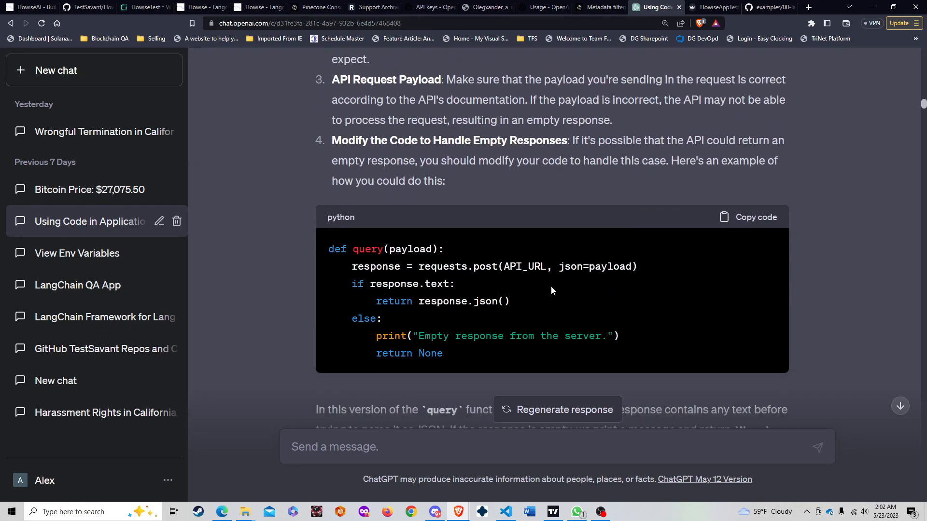
pyautogui.scroll(-4, 551, 290)
pyautogui.scroll(-15, 551, 285)
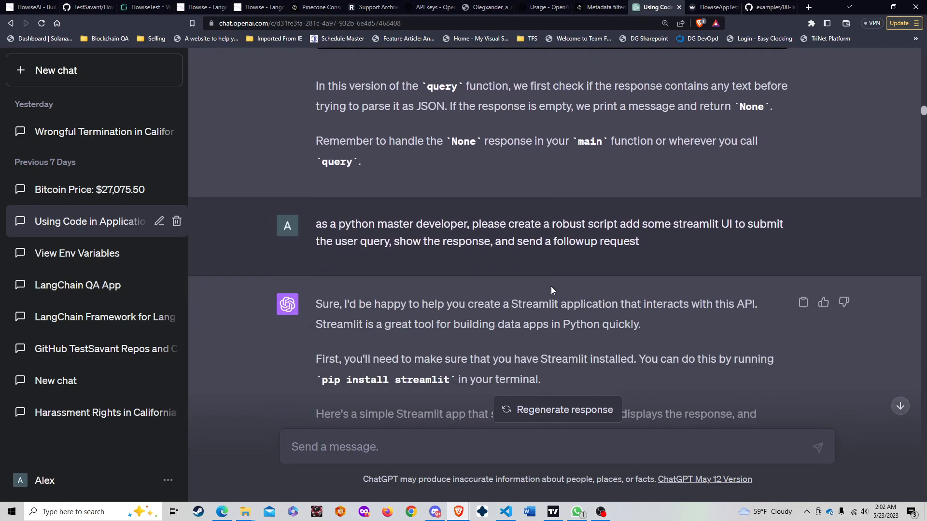
pyautogui.scroll(-4, 550, 285)
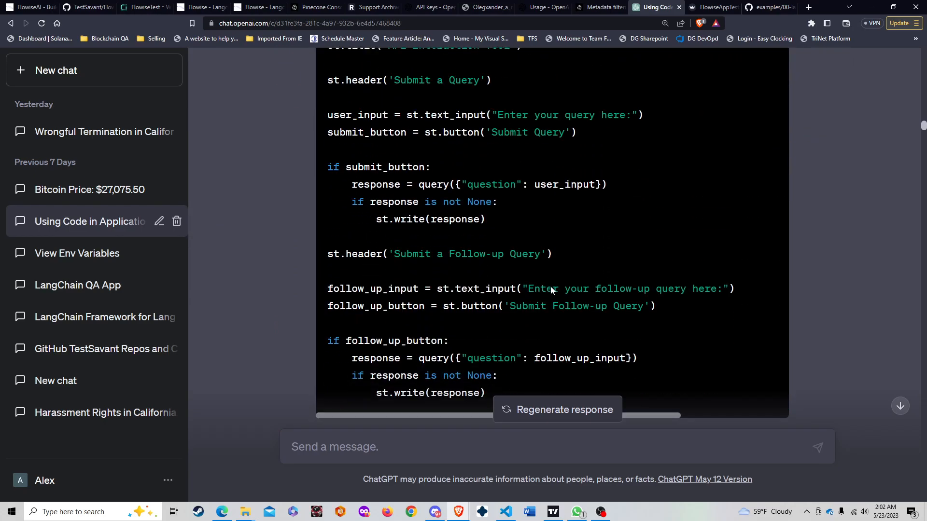
pyautogui.scroll(14, 824, 286)
pyautogui.scroll(20, 830, 277)
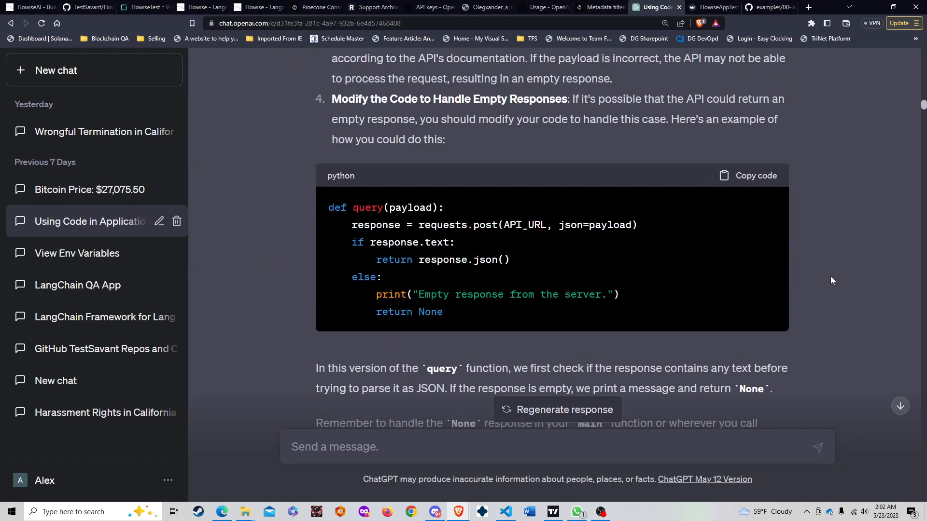
pyautogui.scroll(10, 816, 276)
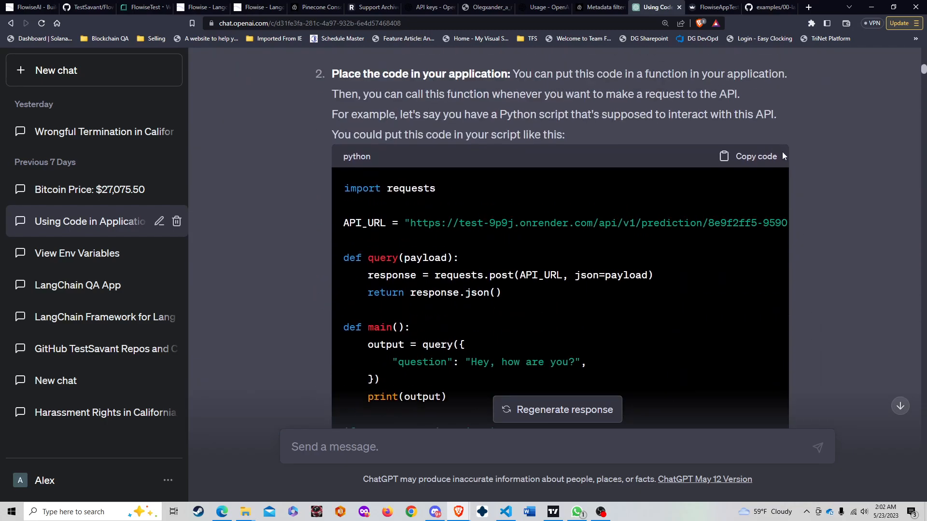
# Step: Copy ChatGPT's example API script and paste it into a new untitled file in Visual Studio Code
pyautogui.click(759, 157)
pyautogui.scroll(-2, 692, 224)
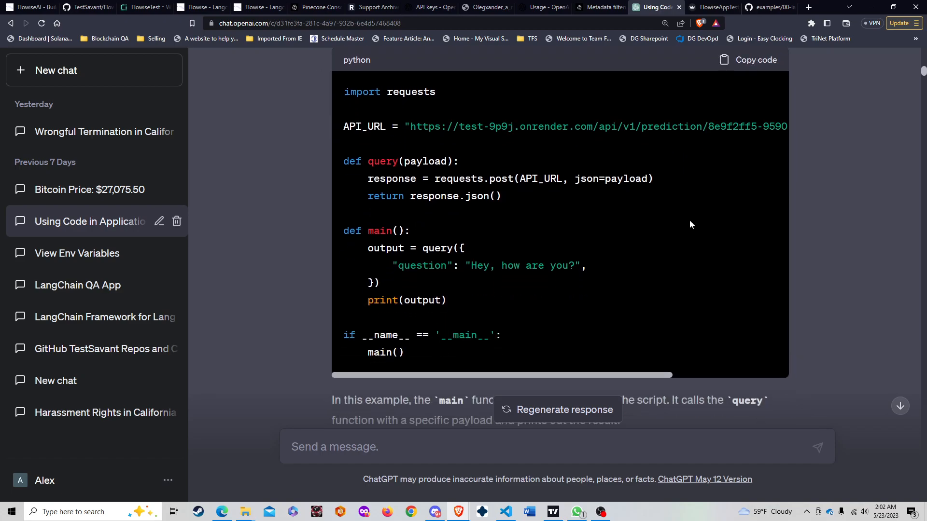
pyautogui.click(505, 512)
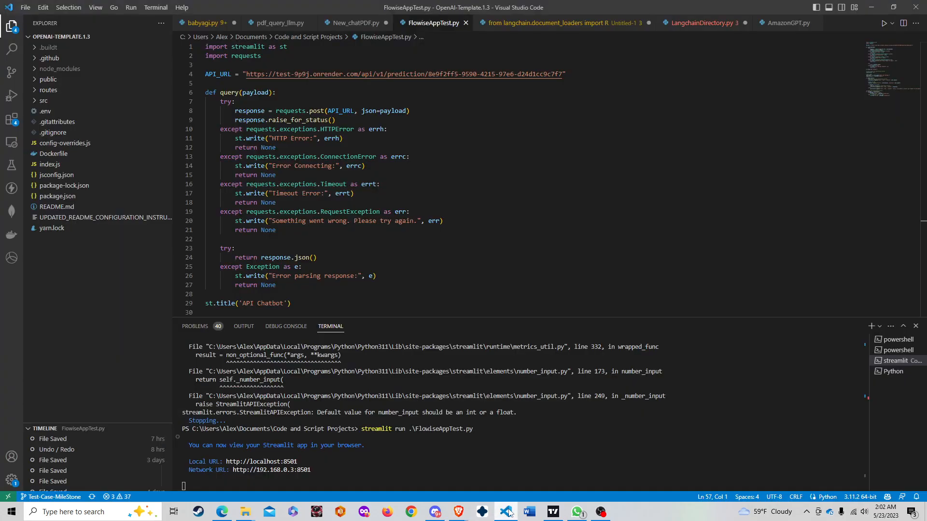
pyautogui.doubleClick(835, 24)
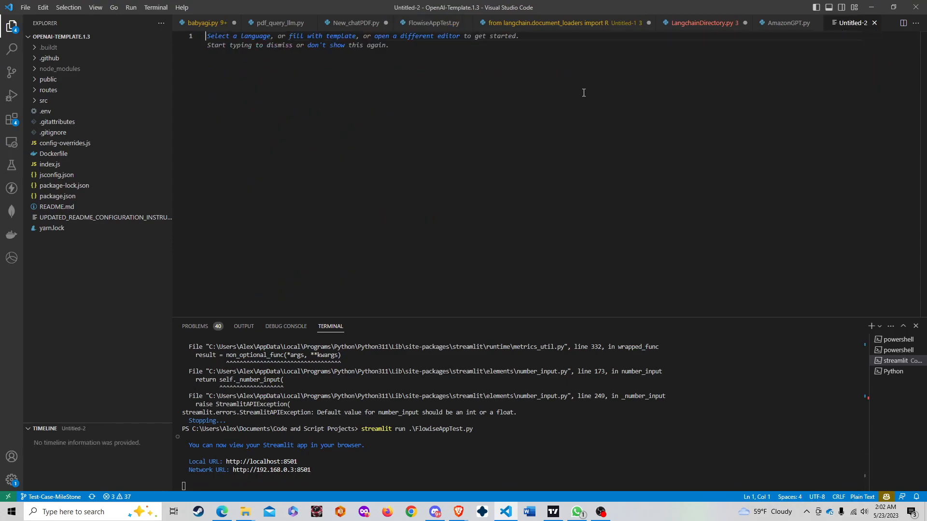
pyautogui.hotkey('ctrl', 'v')
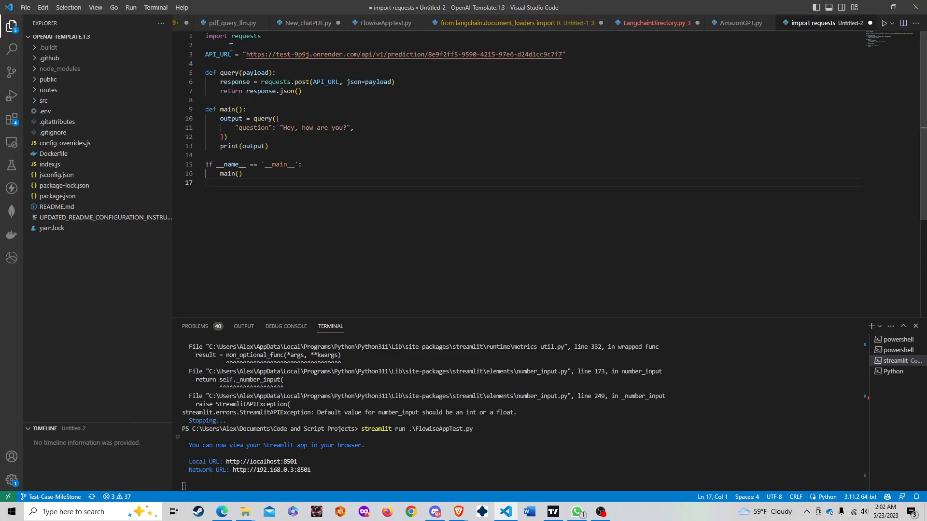
# Step: Save the script as test.py in the Code and Script Projects folder
pyautogui.click(25, 8)
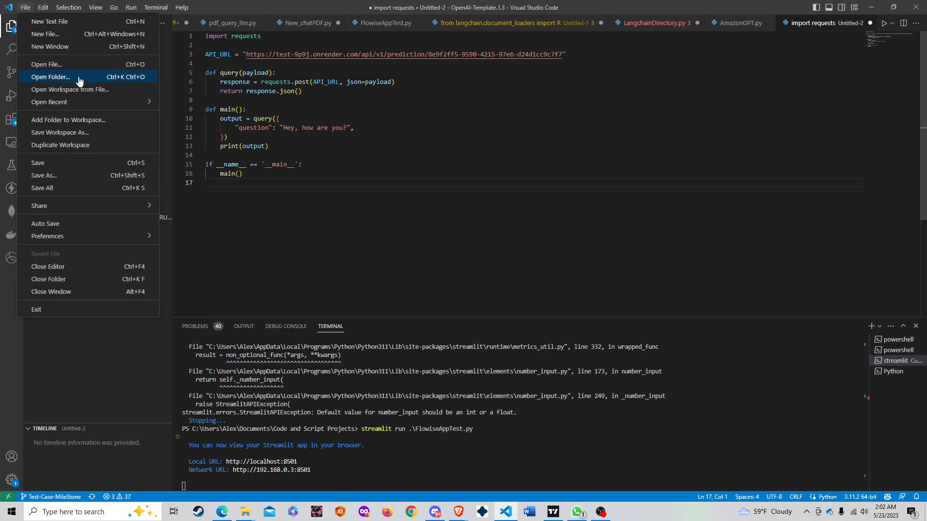
pyautogui.click(44, 175)
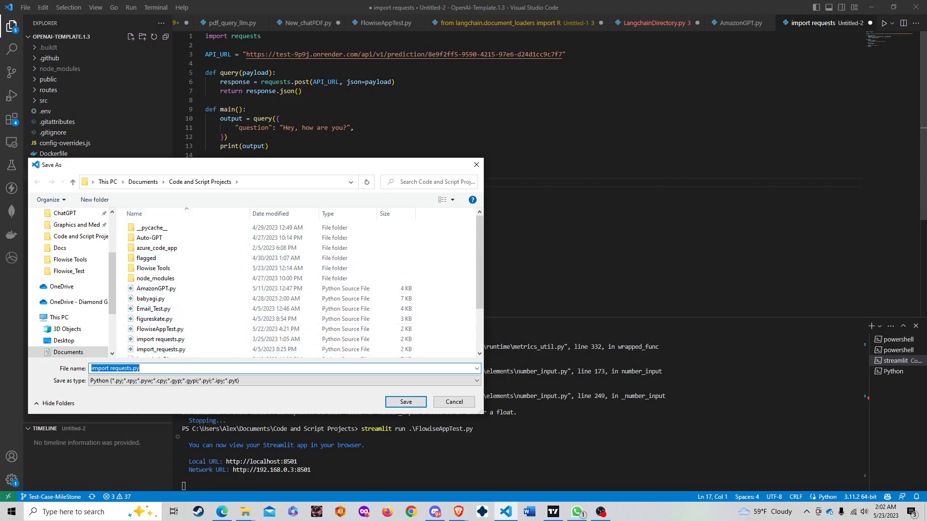
pyautogui.write('test')
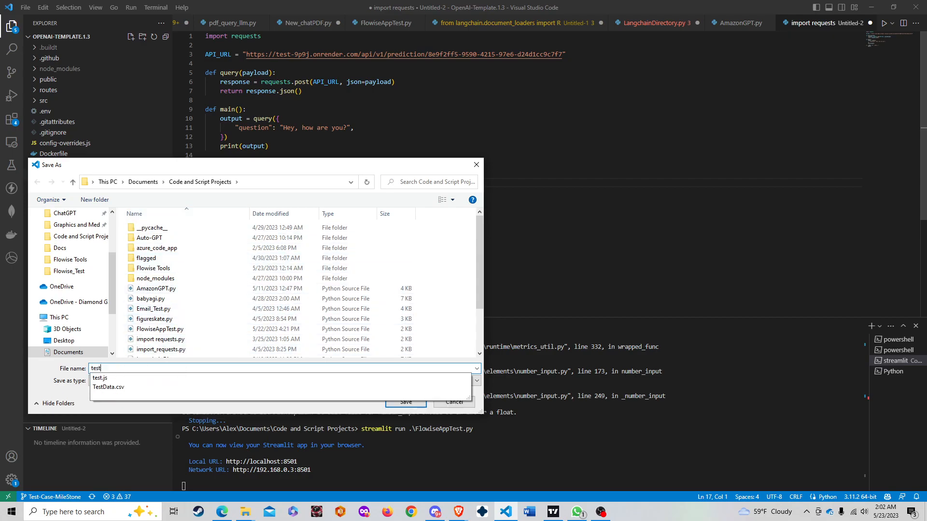
pyautogui.write('.py')
pyautogui.press('Return')
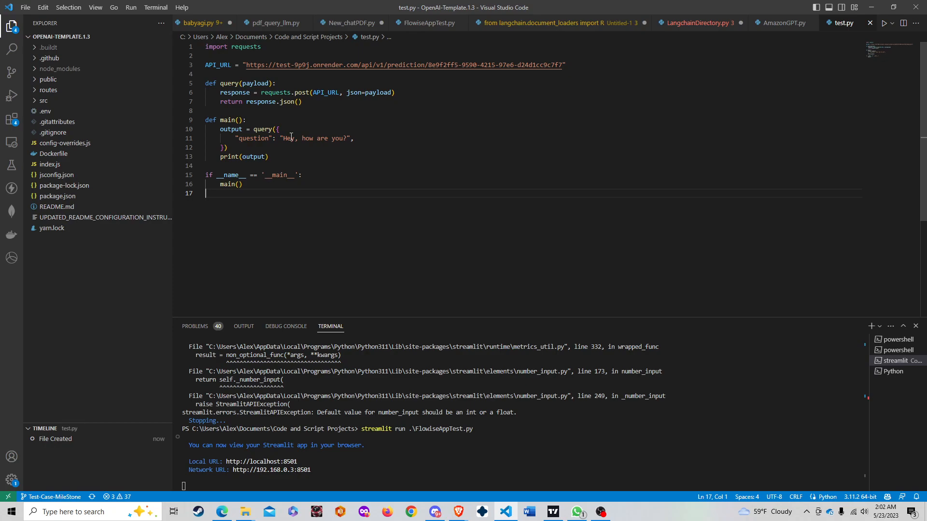
# Step: Replace the question text in the query payload with "what is in the test plan", keeping the question mark
pyautogui.moveTo(284, 138); pyautogui.dragTo(344, 139)
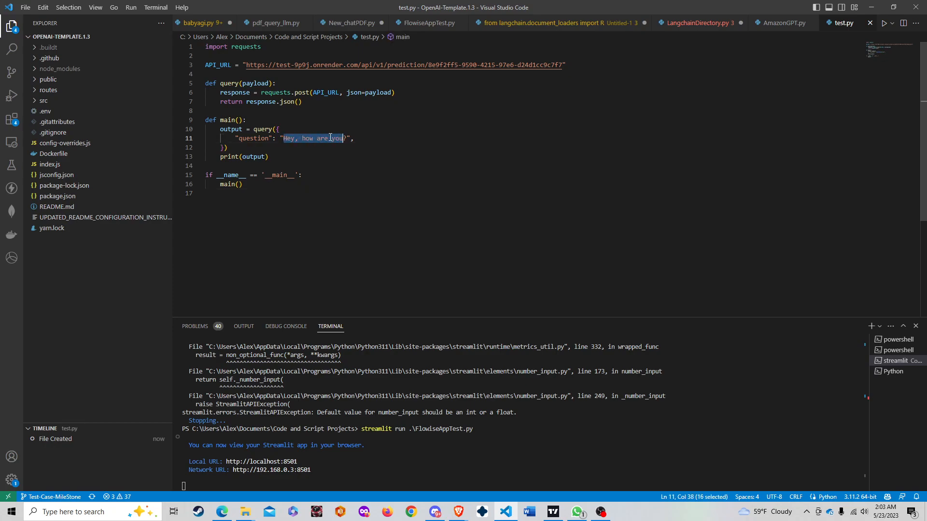
pyautogui.write('what')
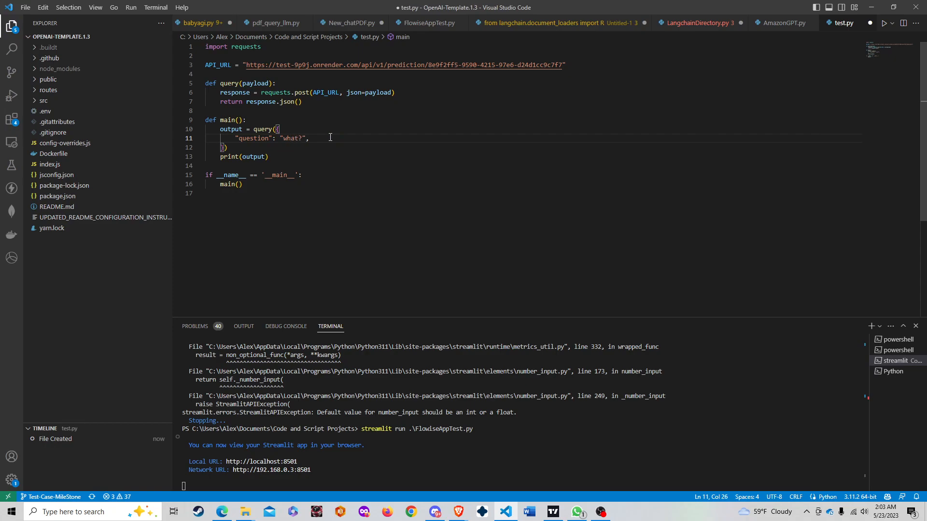
pyautogui.write(' is in the test plan')
# Step: Look up the earlier test plan question in the Flowise chat, view the API Chatbot page, and return to Visual Studio Code
pyautogui.hotkey('alt', 'Tab')
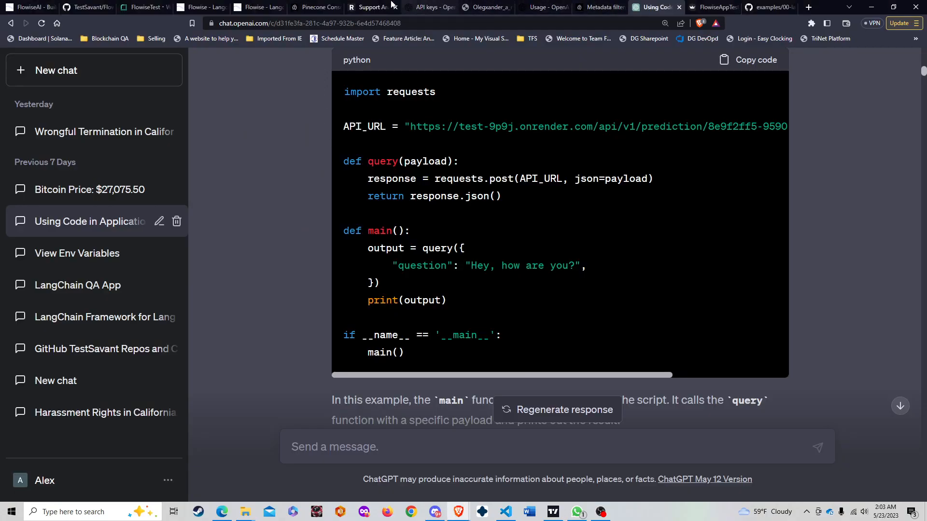
pyautogui.click(262, 3)
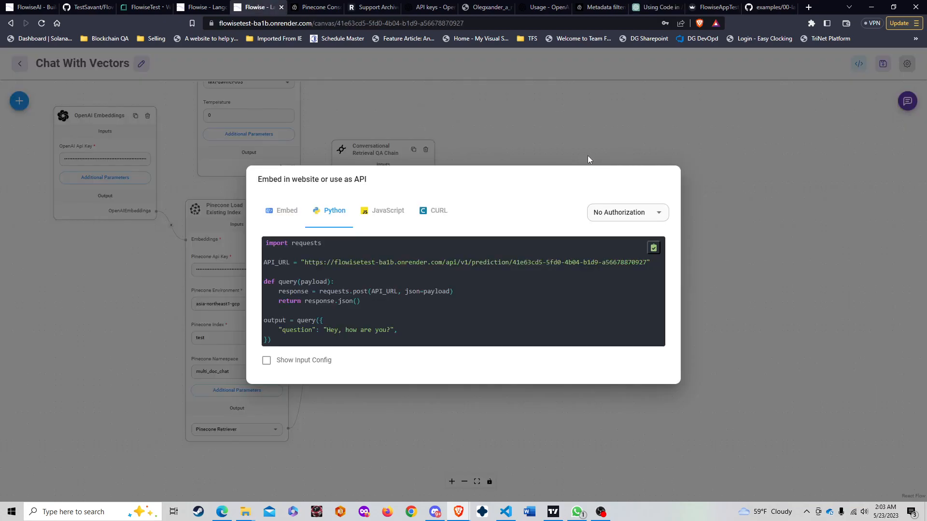
pyautogui.click(615, 131)
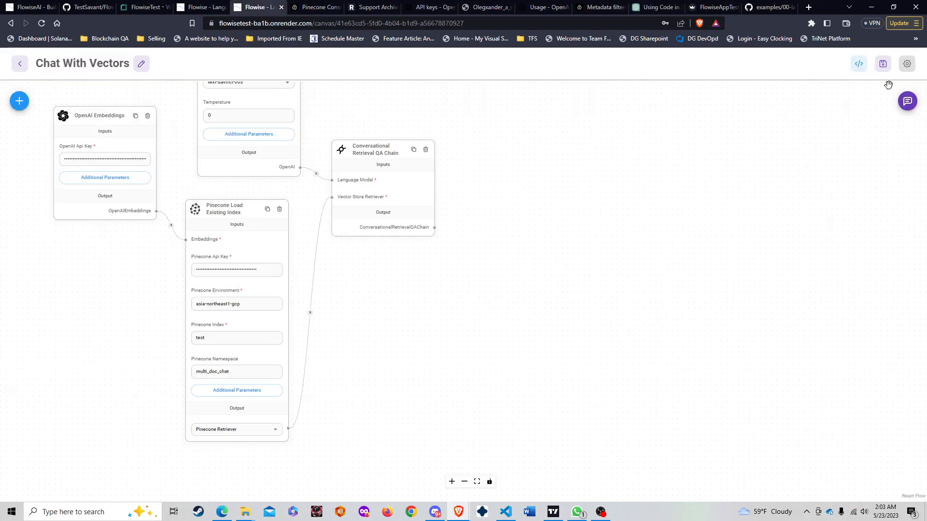
pyautogui.click(907, 101)
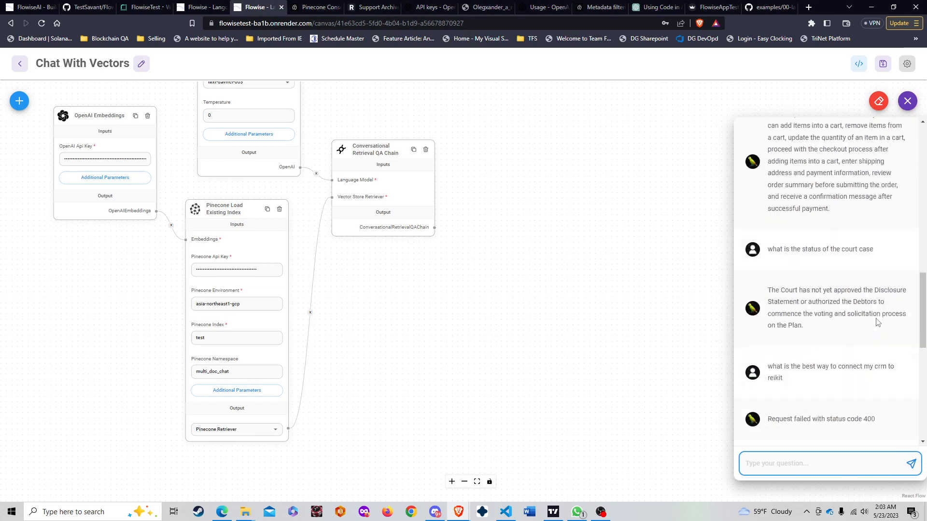
pyautogui.click(872, 211)
pyautogui.moveTo(873, 211); pyautogui.dragTo(766, 208)
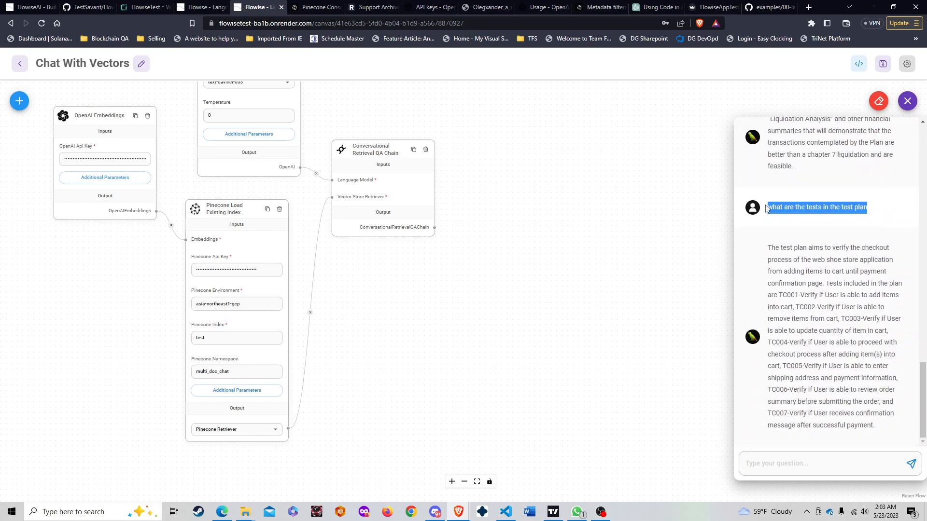
pyautogui.click(707, 7)
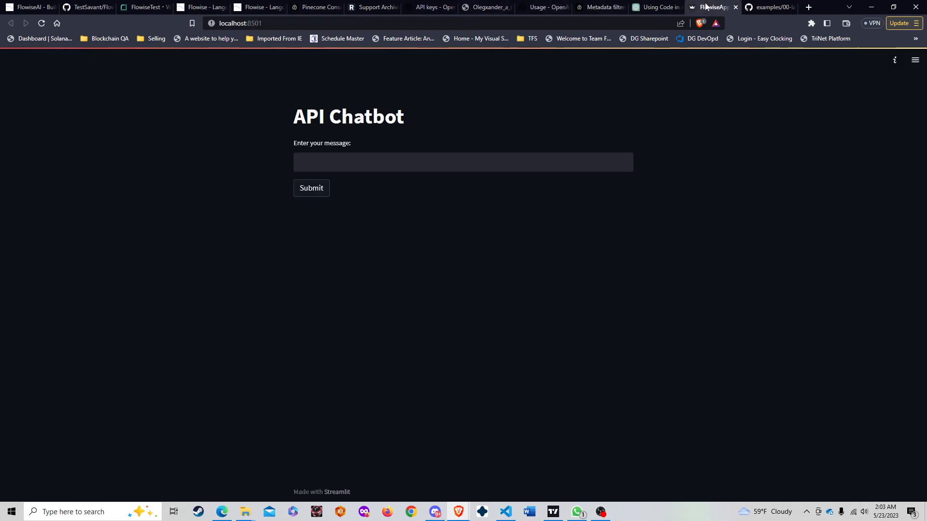
pyautogui.hotkey('alt', 'space')
pyautogui.press('Escape')
pyautogui.hotkey('alt', 'Tab')
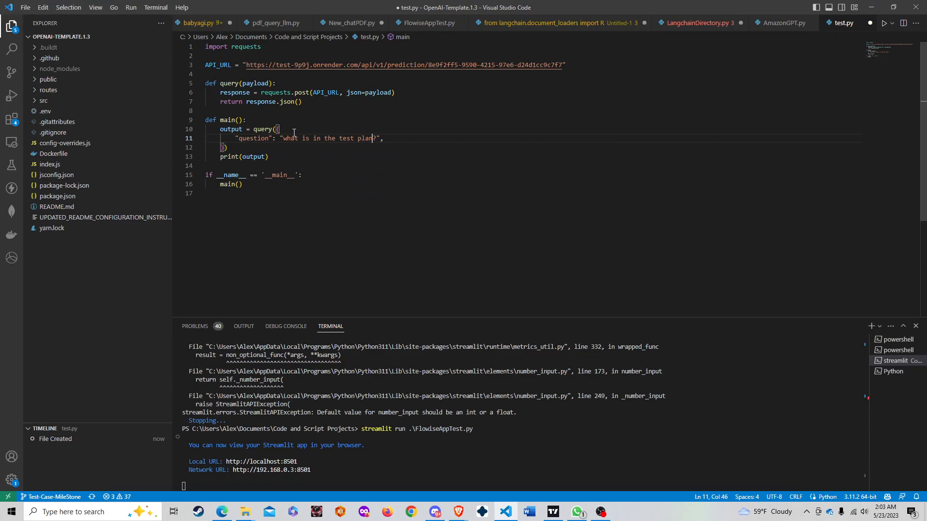
# Step: Change the payload question to "what is in the tests in the test plan?" and save test.py
pyautogui.click(356, 140)
pyautogui.write('s in the test')
pyautogui.click(398, 185)
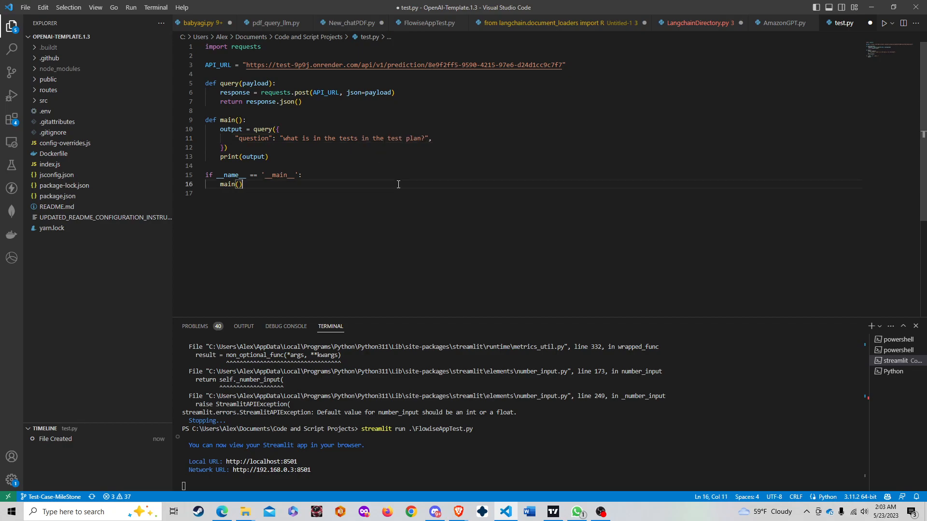
pyautogui.hotkey('ctrl', 's')
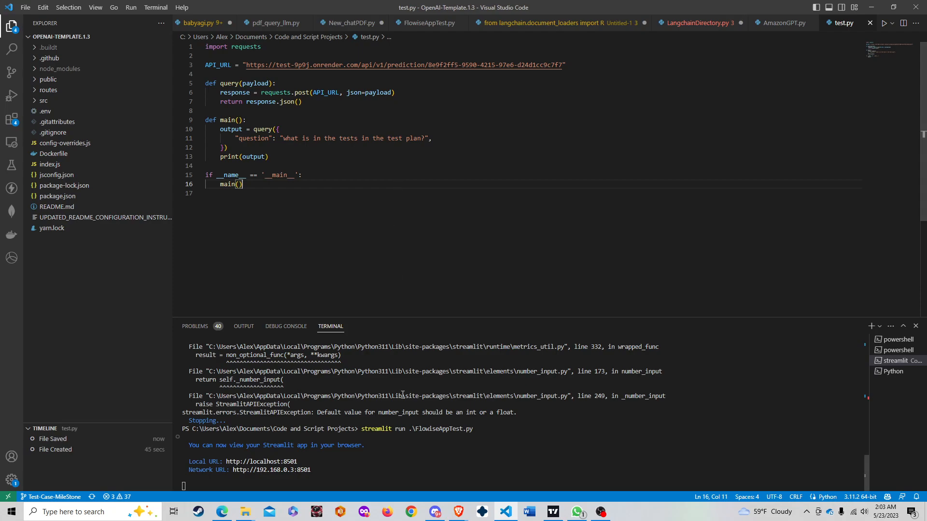
# Step: Open a new terminal, move up two directories with cd ../../, and list the folder contents
pyautogui.click(905, 403)
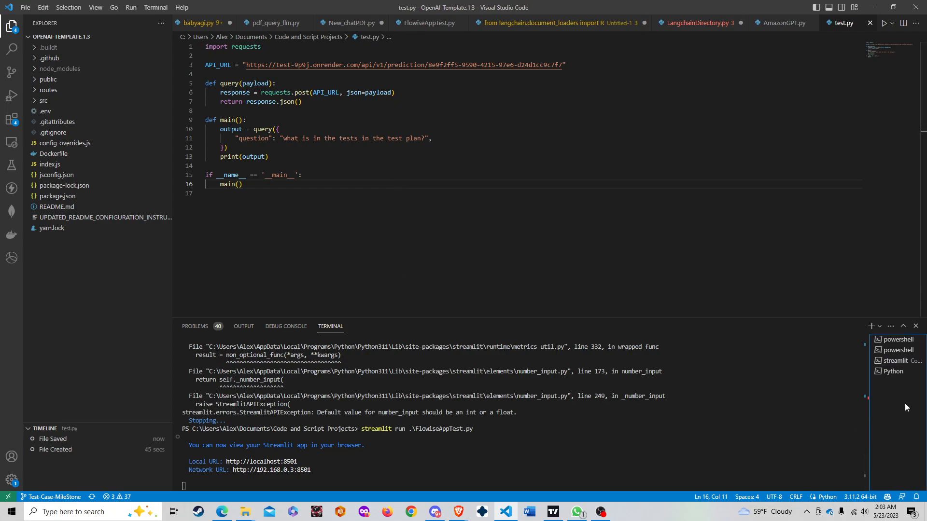
pyautogui.click(871, 326)
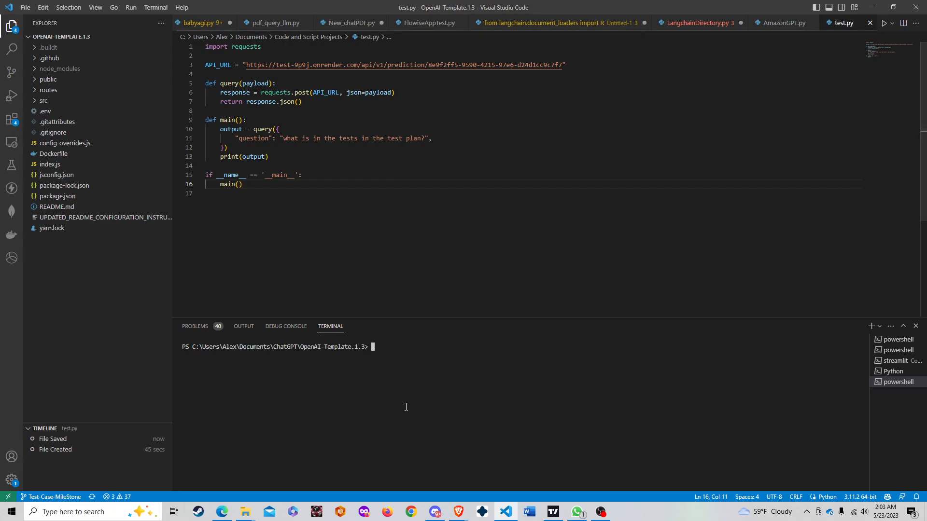
pyautogui.write('cd ../../')
pyautogui.press('Return')
pyautogui.write('ls')
pyautogui.press('Return')
# Step: Try to enter the Code and Script Projects folder with \cd '.\Code and Script Projects\'
pyautogui.write('\\')
pyautogui.write("cd '.\\Co")
pyautogui.press('Tab')
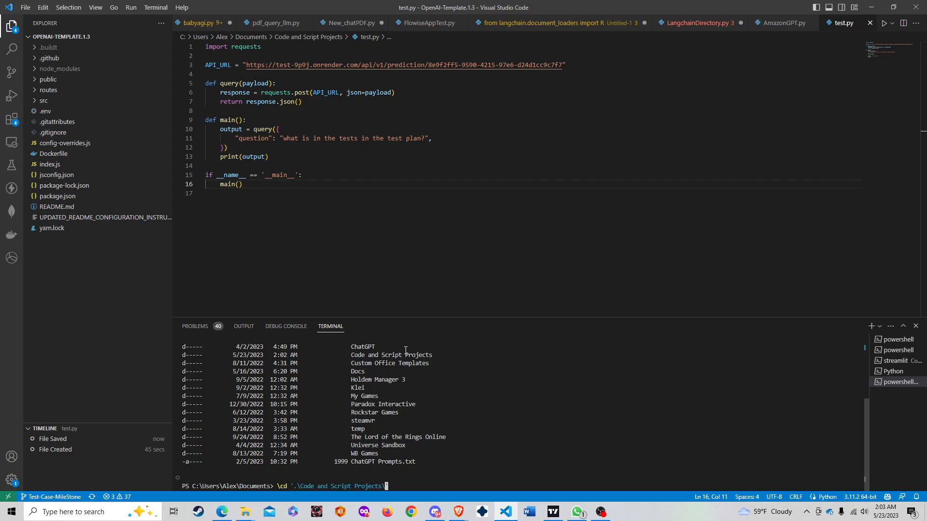
pyautogui.press('Return')
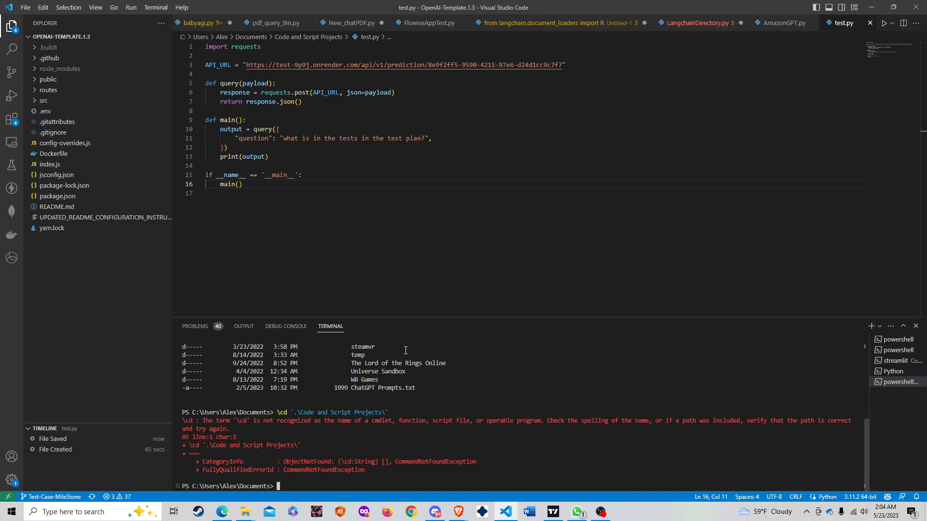
# Step: Change the terminal directory to Code and Script Projects using cd, and list its files
pyautogui.press('Up')
pyautogui.press('BackSpace')
pyautogui.press('BackSpace')
pyautogui.press('BackSpace')
pyautogui.press('BackSpace')
pyautogui.press('BackSpace')
pyautogui.press('BackSpace')
pyautogui.press('BackSpace')
pyautogui.press('BackSpace')
pyautogui.press('BackSpace')
pyautogui.press('BackSpace')
pyautogui.press('BackSpace')
pyautogui.press('BackSpace')
pyautogui.press('BackSpace')
pyautogui.press('BackSpace')
pyautogui.press('BackSpace')
pyautogui.press('BackSpace')
pyautogui.press('BackSpace')
pyautogui.press('BackSpace')
pyautogui.press('BackSpace')
pyautogui.press('BackSpace')
pyautogui.write('cd co')
pyautogui.press('Tab')
pyautogui.press('Return')
pyautogui.press('Up')
pyautogui.press('Up')
pyautogui.press('Up')
pyautogui.press('Return')
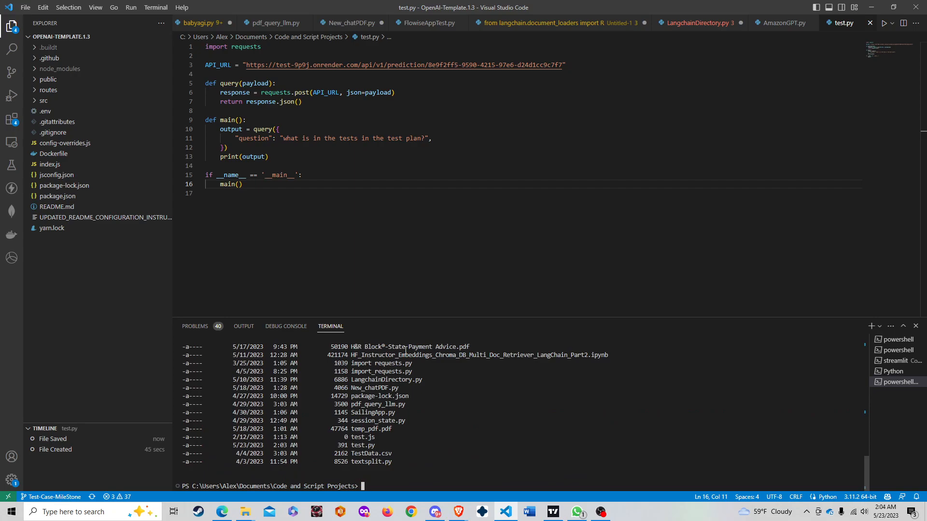
# Step: Try python run test.py in the terminal, and run the script with python .\test.py
pyautogui.write('python run test.py')
pyautogui.press('Return')
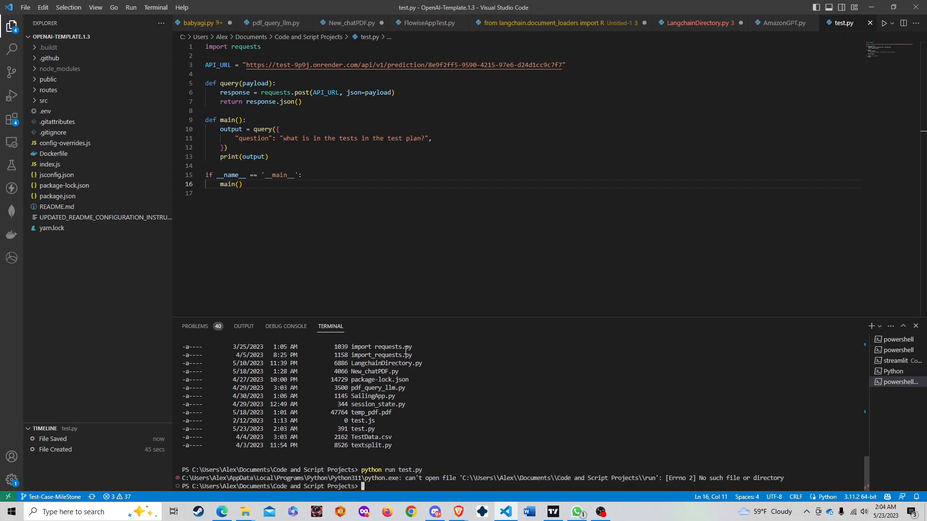
pyautogui.write('python .\\test.py')
pyautogui.press('Return')
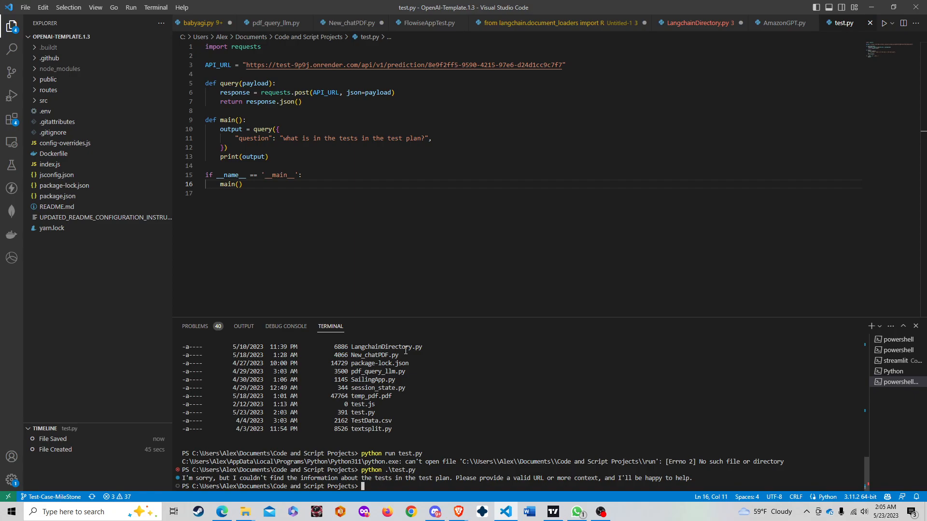
pyautogui.write('what are the tests about')
pyautogui.hotkey('ctrl', 'shift', 'Left')
pyautogui.hotkey('ctrl', 'shift', 'Left')
pyautogui.hotkey('ctrl', 'shift', 'Left')
pyautogui.hotkey('ctrl', 'shift', 'Left')
pyautogui.hotkey('ctrl', 'shift', 'Left')
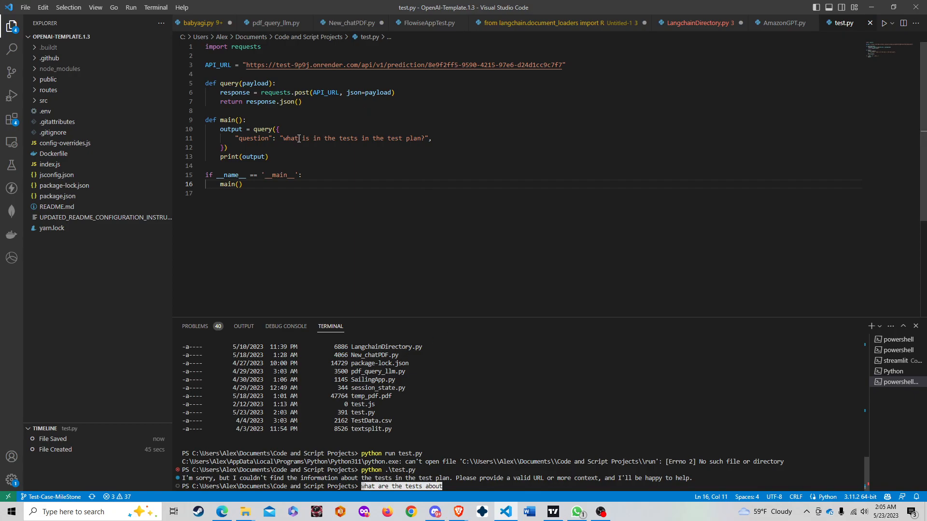
pyautogui.moveTo(285, 140); pyautogui.dragTo(425, 140)
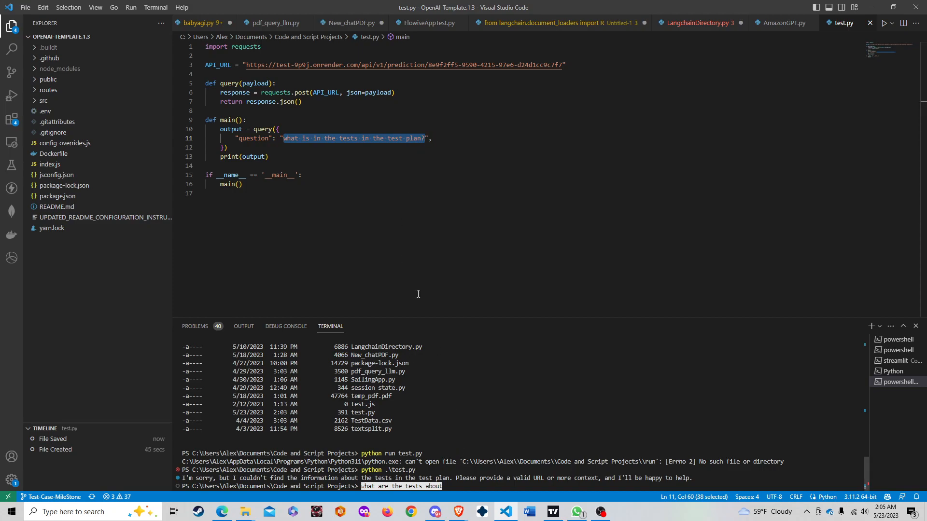
pyautogui.press('Up')
pyautogui.press('Down')
pyautogui.press('Right')
pyautogui.hotkey('ctrl', 'shift', 'Right')
pyautogui.hotkey('ctrl', 'shift', 'Right')
pyautogui.hotkey('ctrl', 'shift', 'Right')
pyautogui.hotkey('ctrl', 'shift', 'Right')
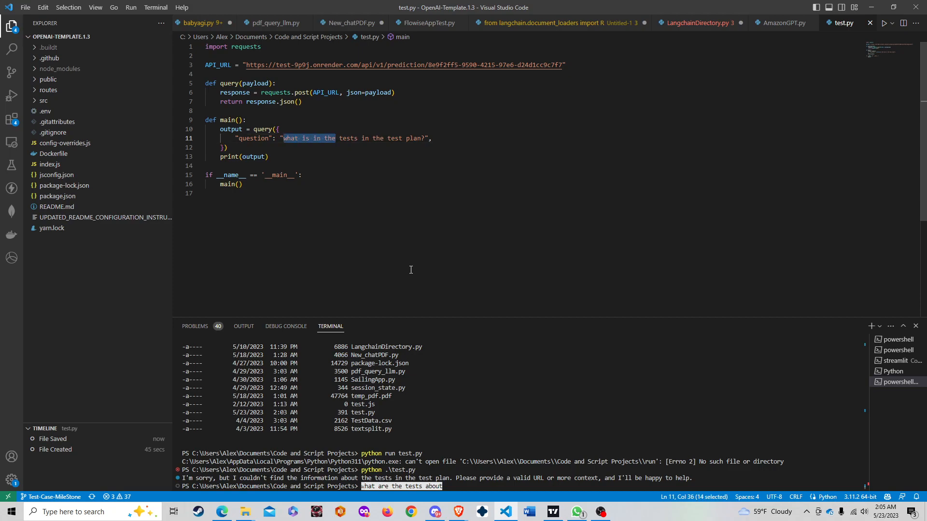
pyautogui.hotkey('ctrl', 'shift', 'Right')
pyautogui.hotkey('ctrl', 'shift', 'Right')
pyautogui.hotkey('ctrl', 'shift', 'Right')
pyautogui.hotkey('ctrl', 'shift', 'Right')
pyautogui.hotkey('ctrl', 'shift', 'Right')
pyautogui.hotkey('ctrl', 'shift', 'Right')
pyautogui.hotkey('ctrl', 'shift', 'Left')
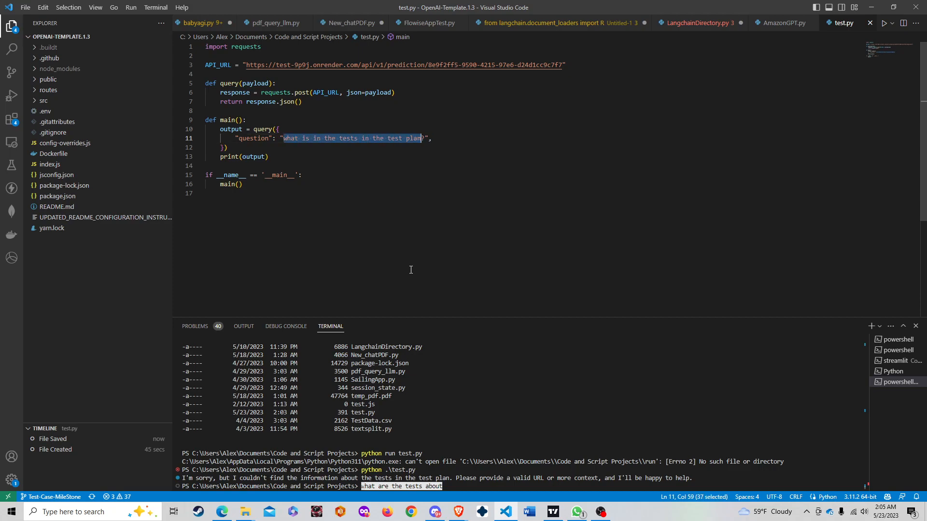
pyautogui.click(396, 232)
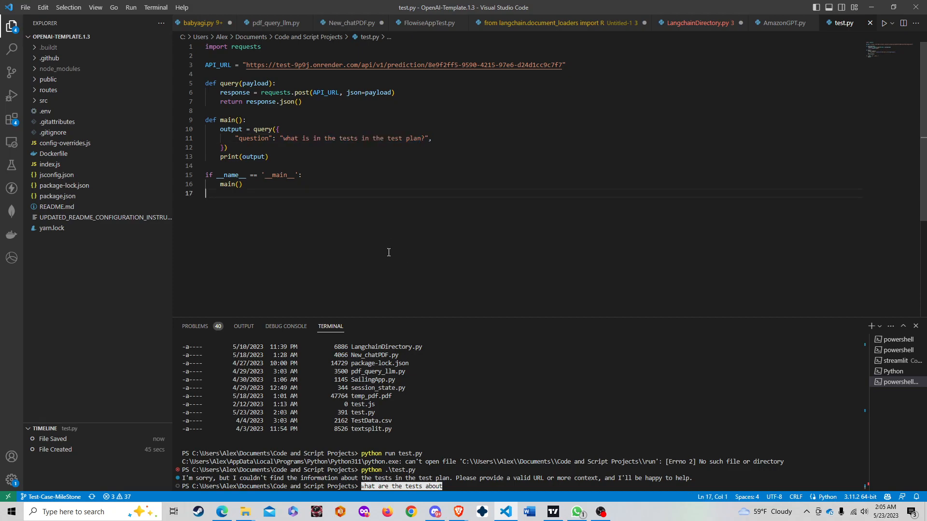
pyautogui.doubleClick(474, 483)
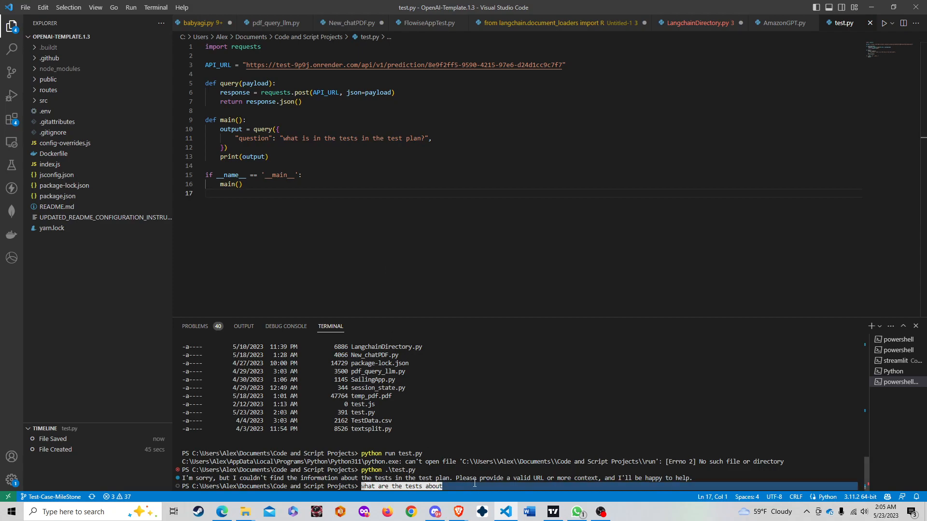
pyautogui.press('BackSpace')
# Step: Rerun python .\test.py in the terminal
pyautogui.press('Up')
pyautogui.press('Up')
pyautogui.press('Down')
pyautogui.press('Return')
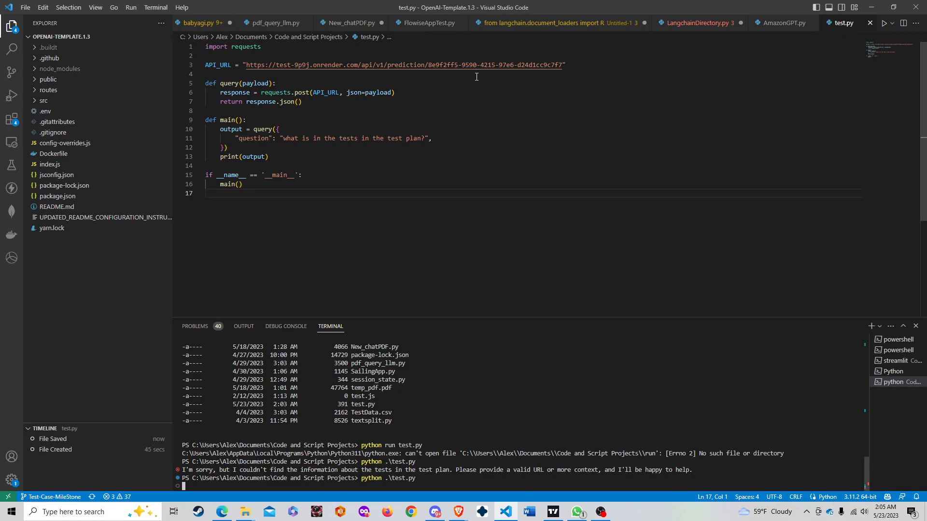
# Step: Open FlowiseAppTest.py, view the API Chatbot page in the browser, and return to the code editor
pyautogui.click(425, 24)
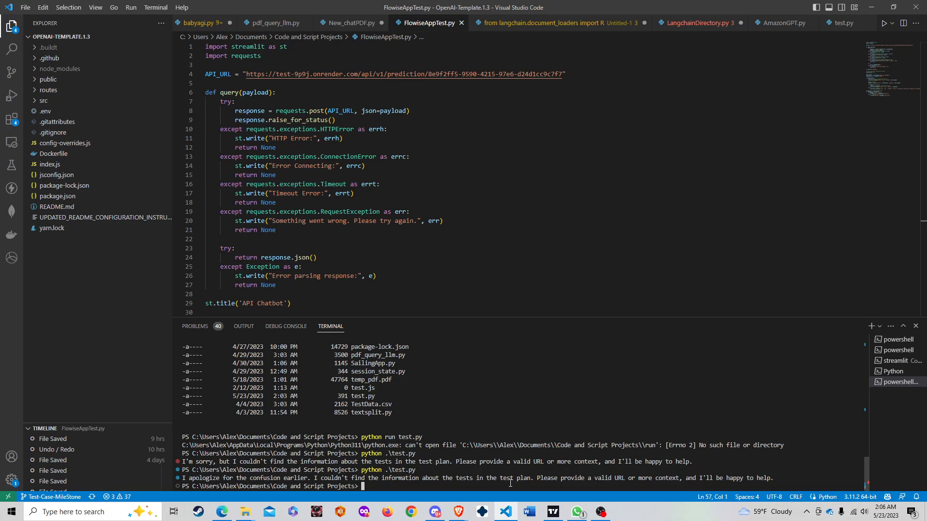
pyautogui.hotkey('alt', 'Tab')
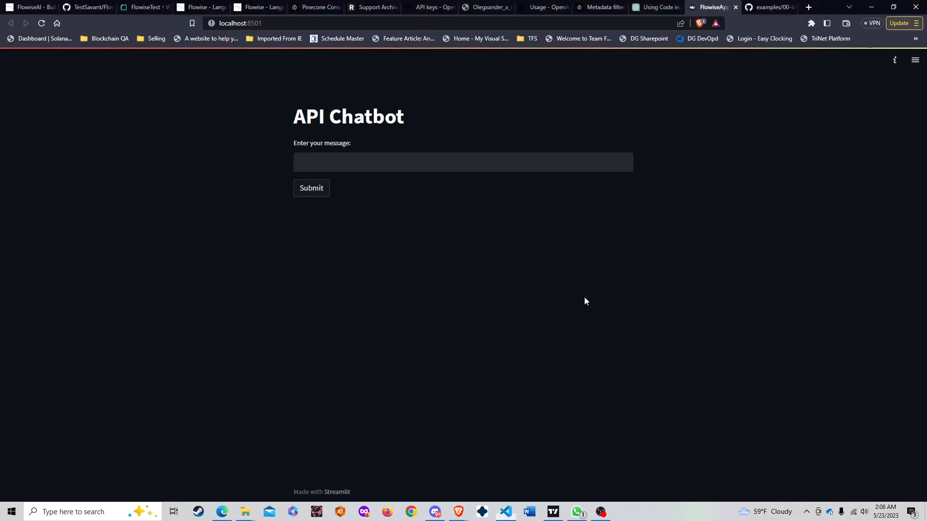
pyautogui.hotkey('alt', 'Tab')
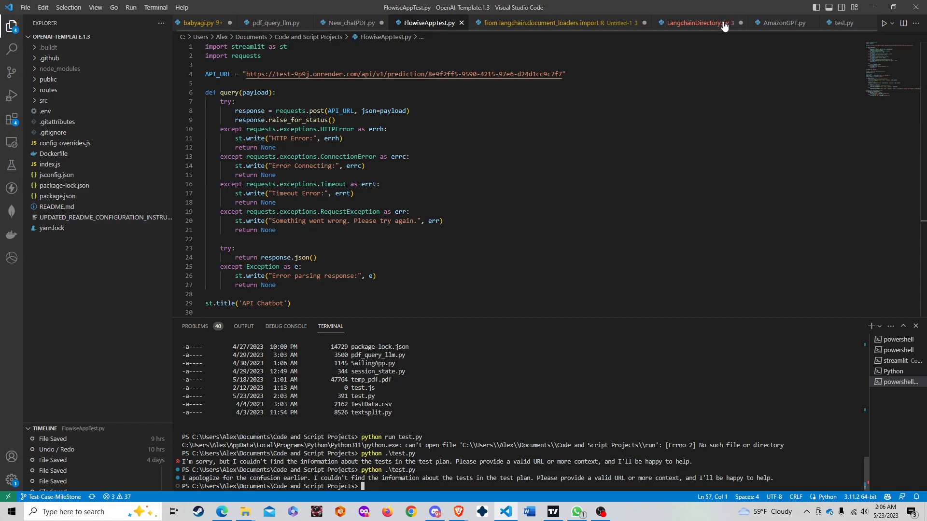
# Step: Replace the question string in test.py with "summurize the test plan" and save the file
pyautogui.click(844, 23)
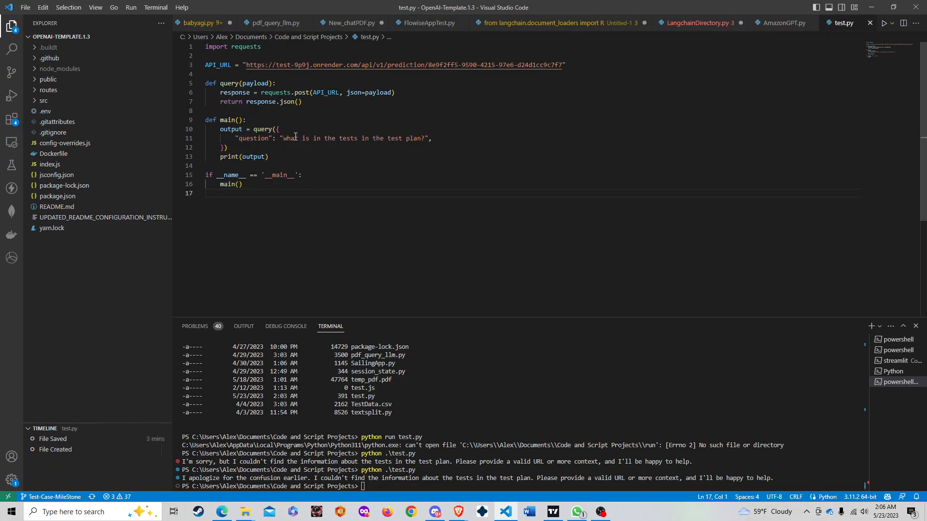
pyautogui.moveTo(284, 138); pyautogui.dragTo(424, 139)
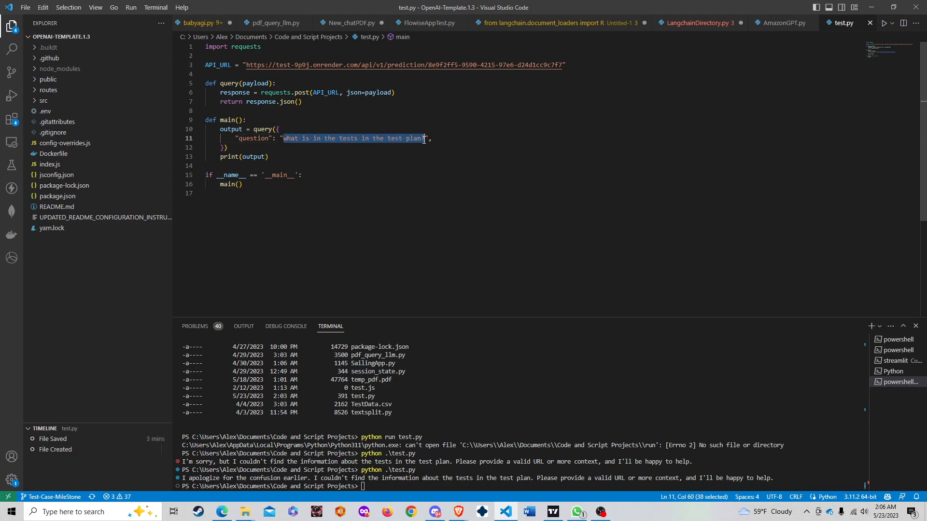
pyautogui.write('summurize the test plan')
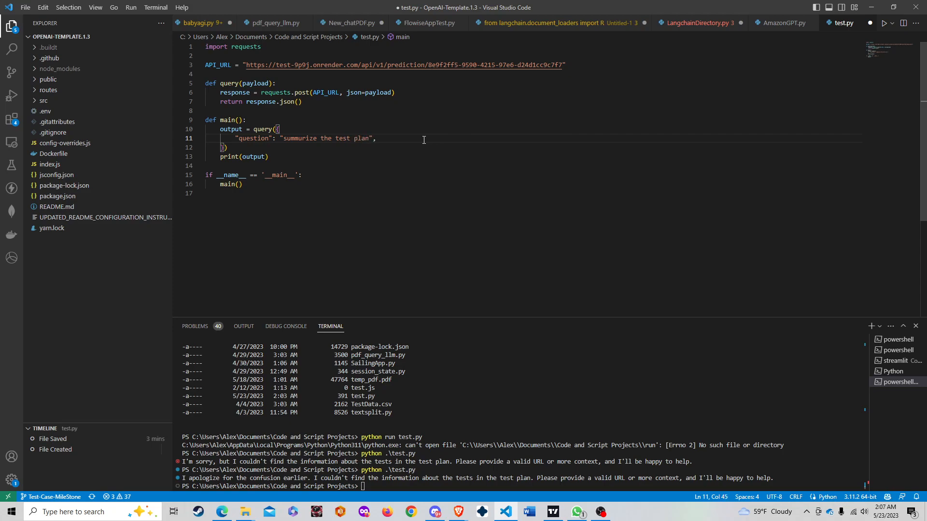
pyautogui.hotkey('ctrl', 's')
pyautogui.click(303, 212)
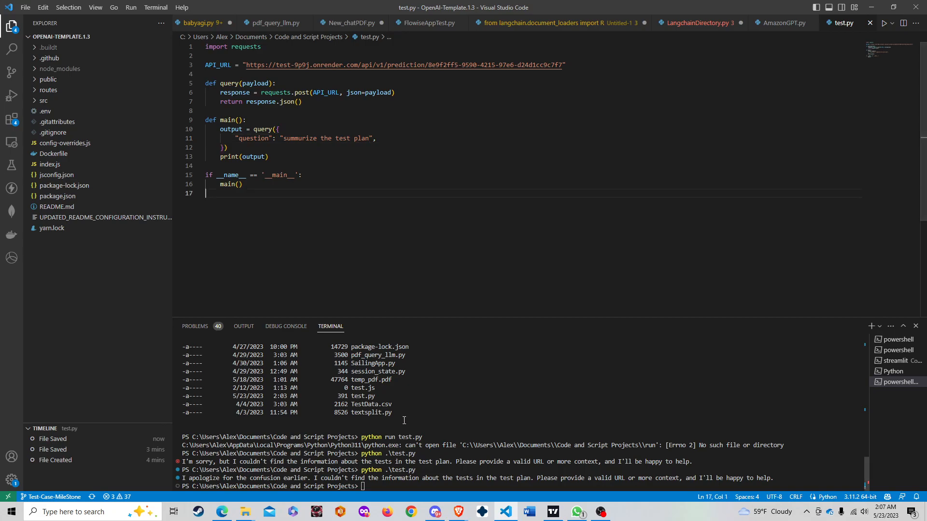
# Step: Run the edited test.py script again in the terminal
pyautogui.click(375, 480)
pyautogui.press('Up')
pyautogui.press('Return')
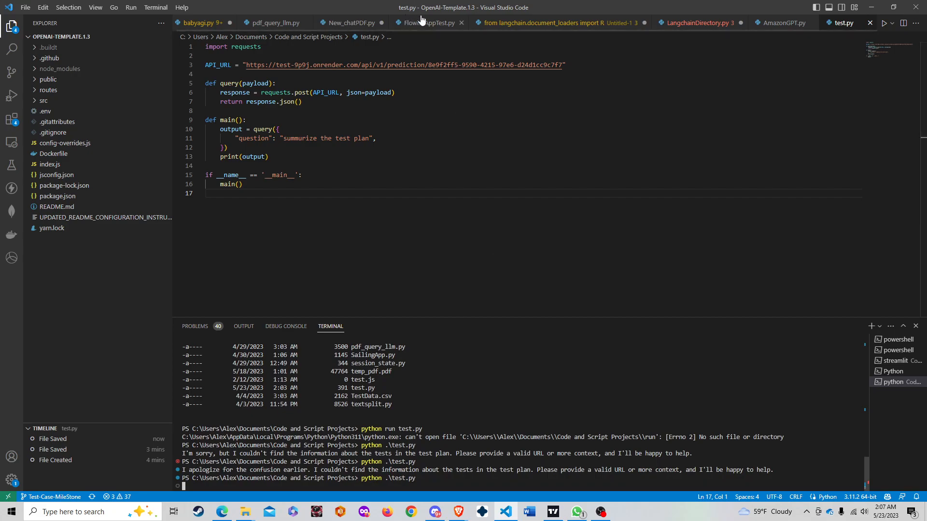
# Step: Review the FlowiseAppTest.py code, from the API_URL request and error handling to the Streamlit inputs and conversation history display
pyautogui.click(439, 23)
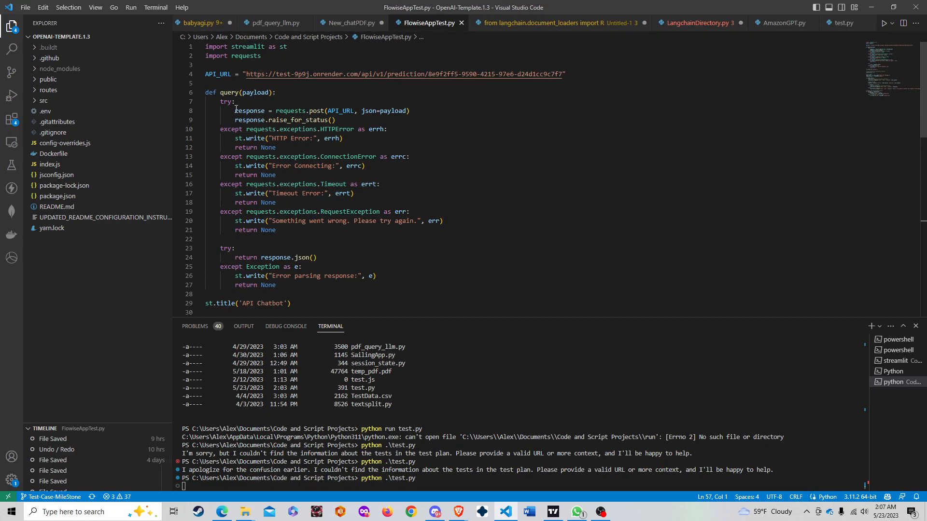
pyautogui.doubleClick(341, 110)
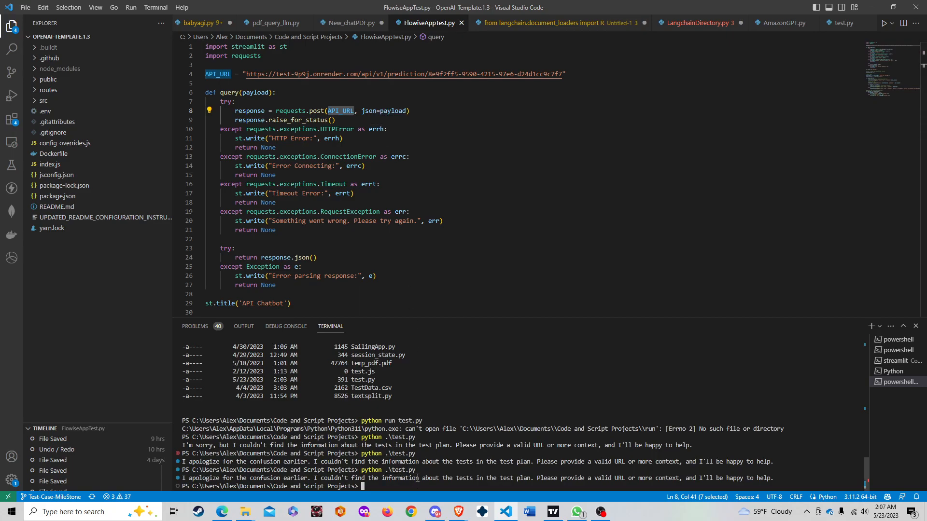
pyautogui.moveTo(415, 478); pyautogui.dragTo(502, 477)
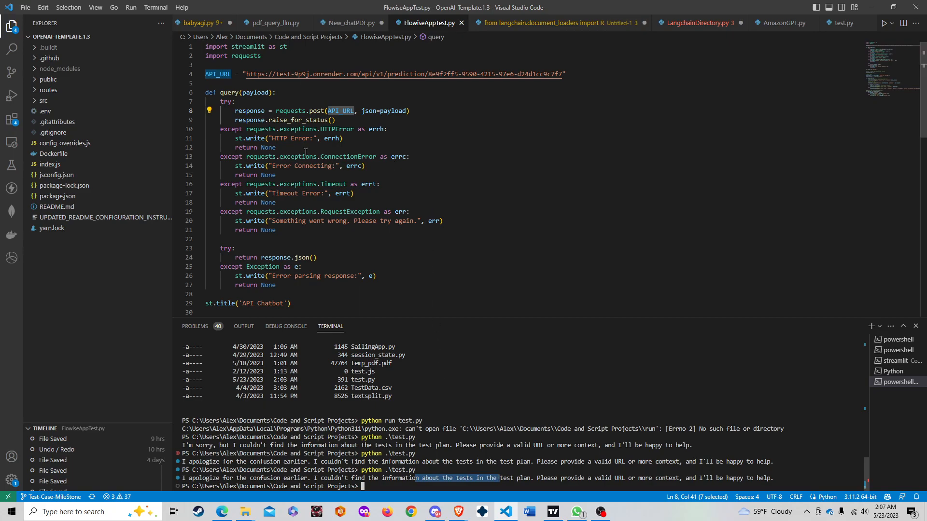
pyautogui.scroll(-2, 243, 217)
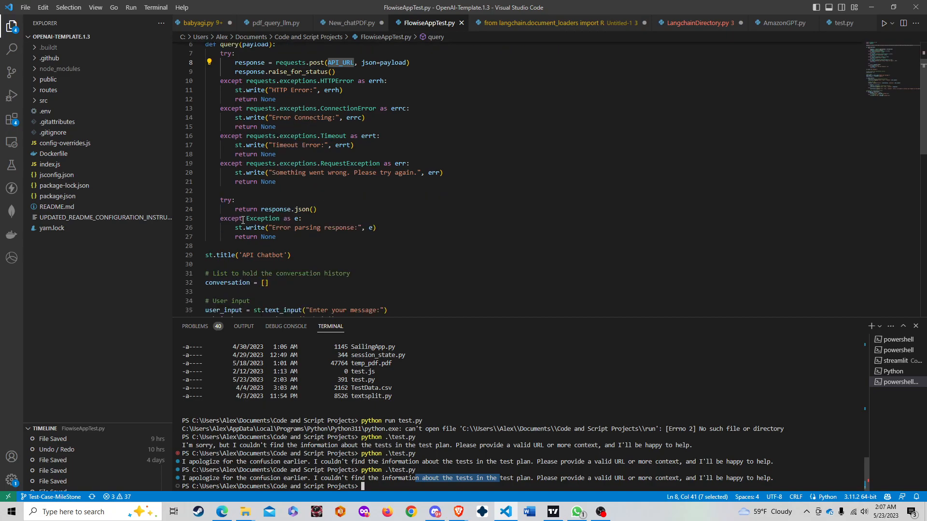
pyautogui.moveTo(213, 256)
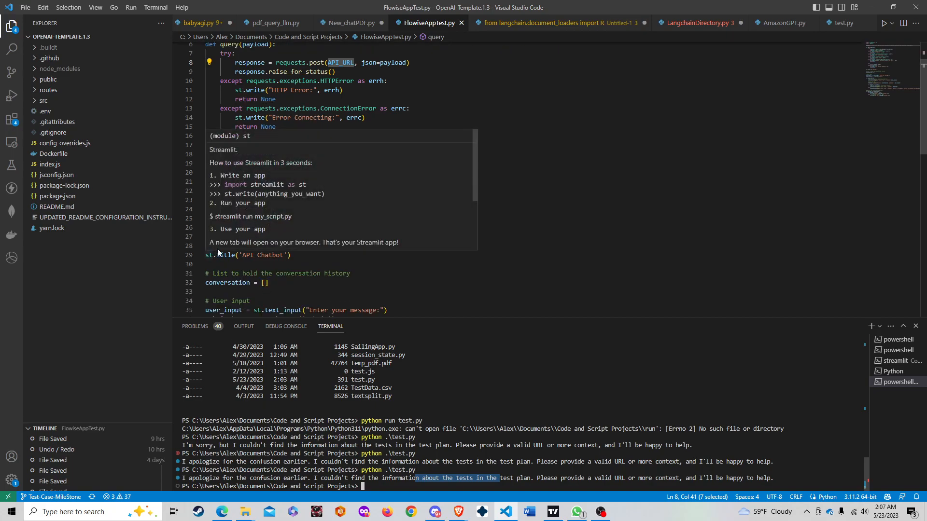
pyautogui.scroll(2, 231, 120)
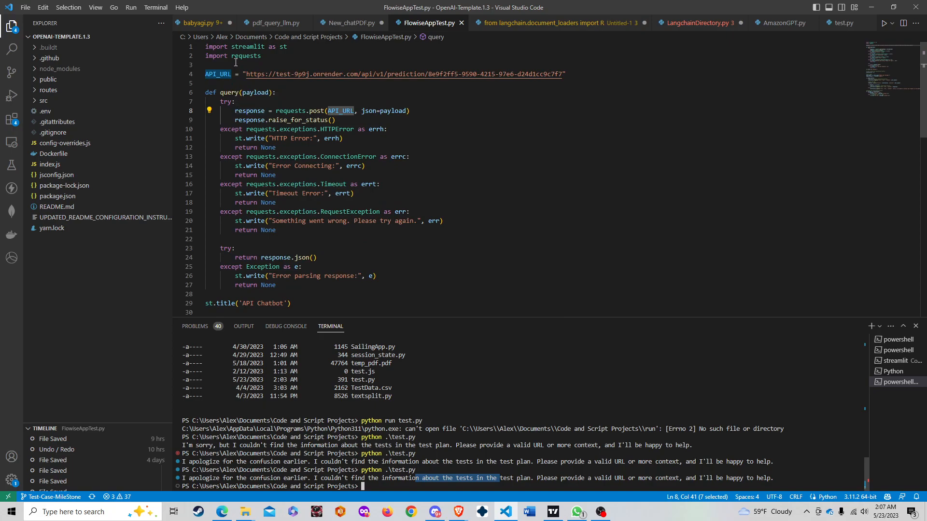
pyautogui.scroll(-4, 255, 239)
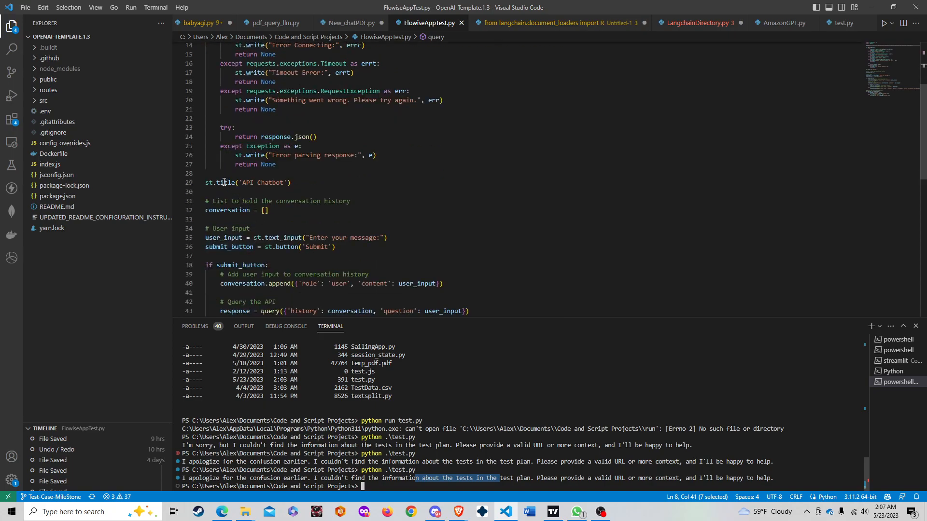
pyautogui.moveTo(208, 182)
pyautogui.scroll(-2, 389, 206)
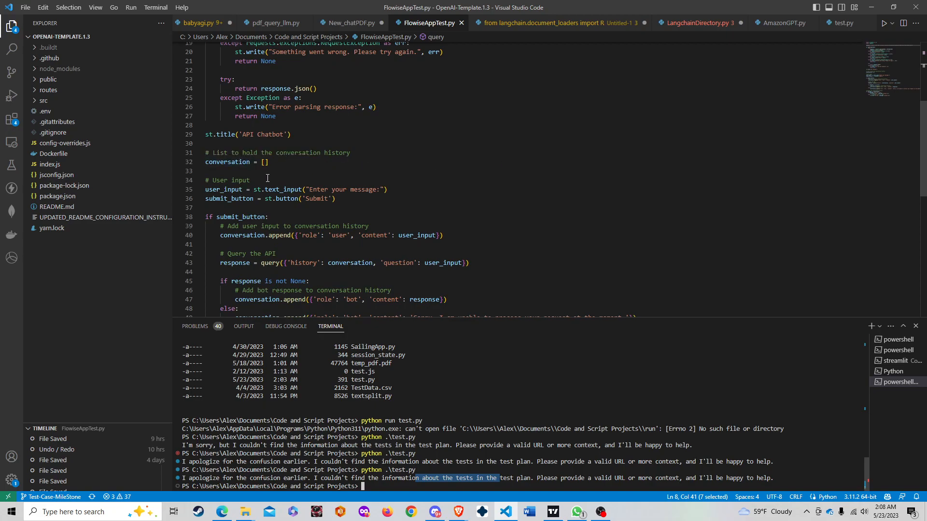
pyautogui.scroll(-2, 309, 186)
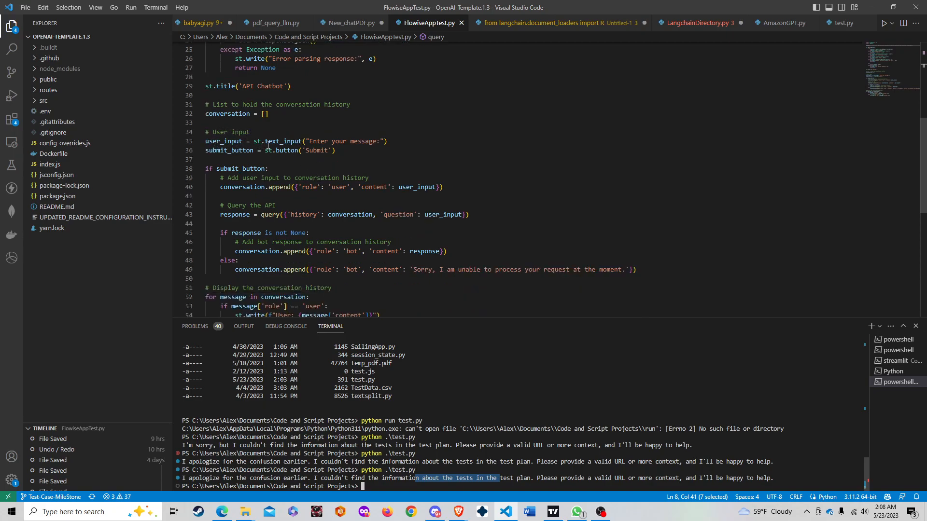
pyautogui.moveTo(257, 142)
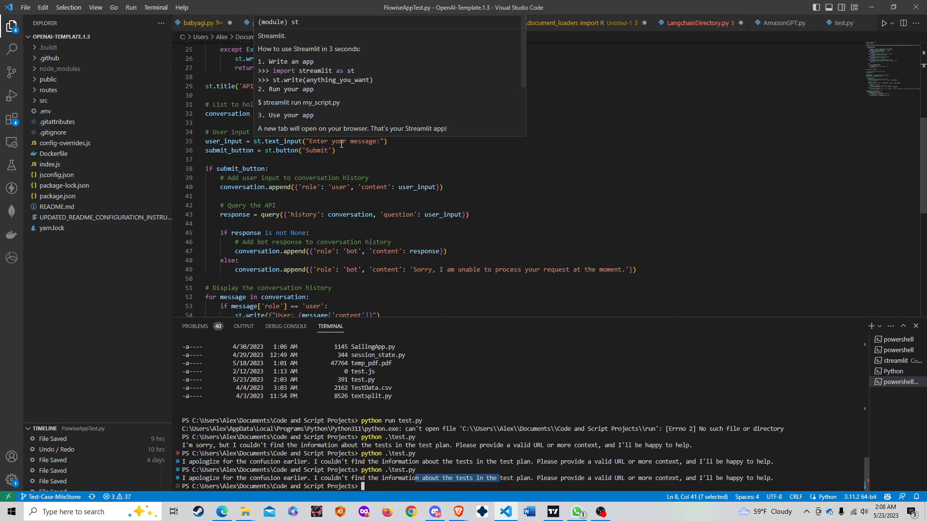
pyautogui.scroll(-1, 491, 162)
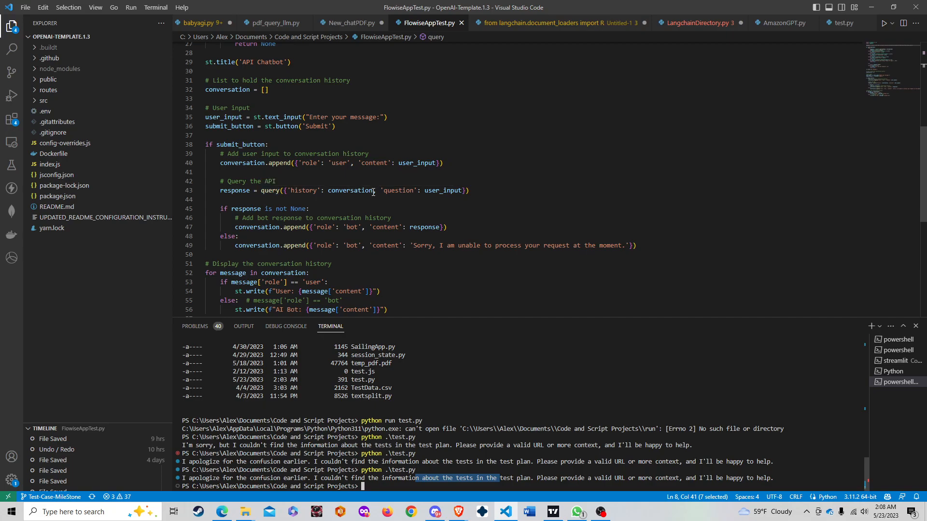
pyautogui.scroll(-3, 346, 234)
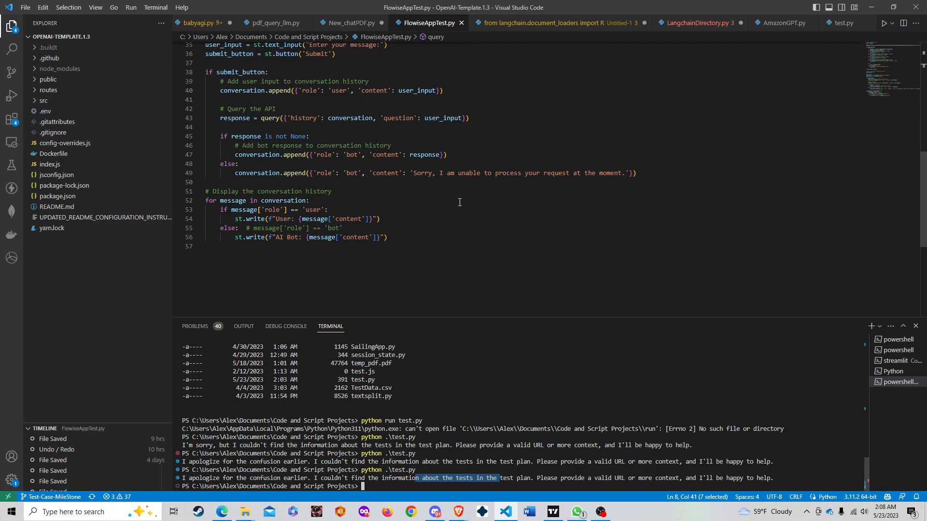
pyautogui.scroll(5, 472, 193)
pyautogui.scroll(-4, 435, 241)
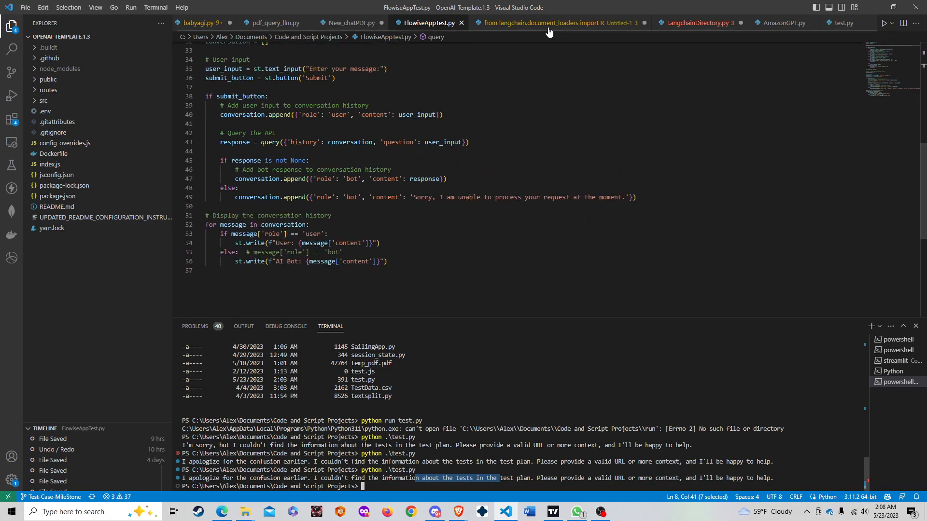
pyautogui.scroll(10, 610, 120)
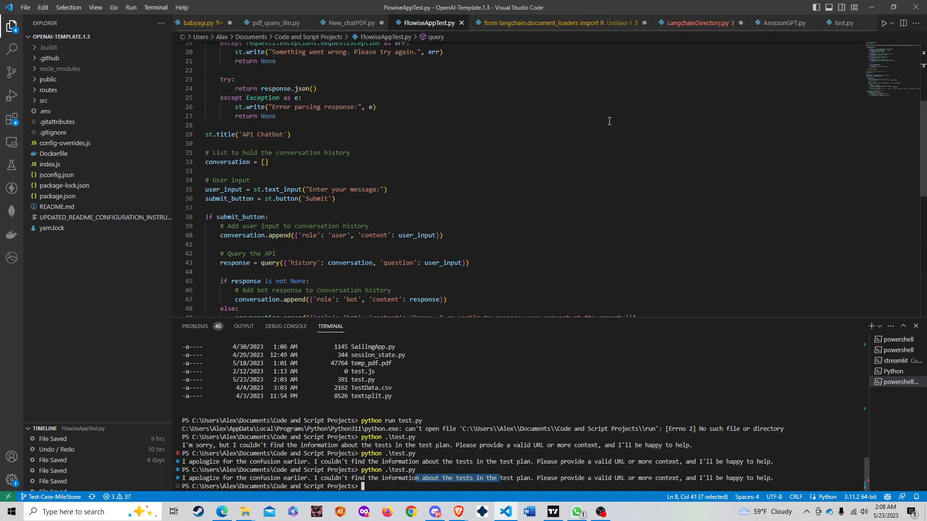
# Step: Switch to the API Chatbot page in the browser and submit the message "what is the summary of the document"
pyautogui.hotkey('alt', 'Tab')
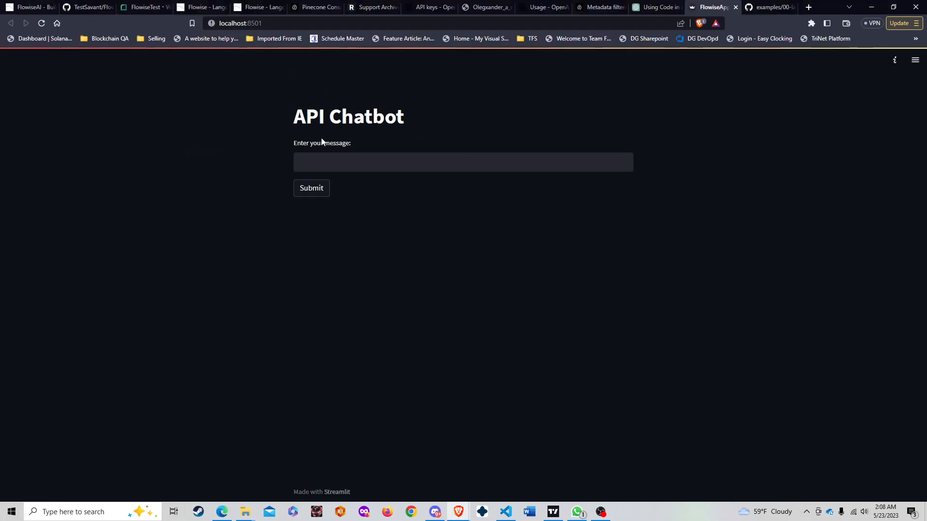
pyautogui.click(340, 165)
pyautogui.write('what is the summary of the document')
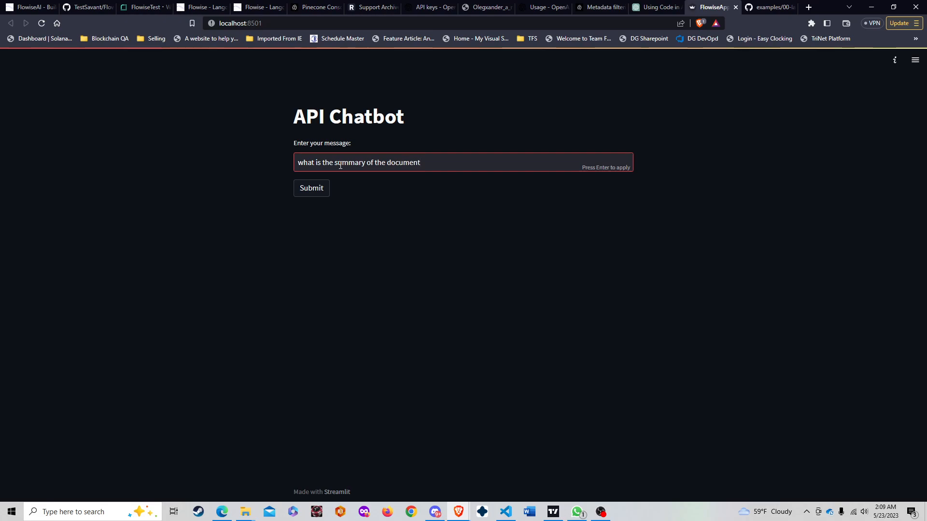
pyautogui.click(311, 202)
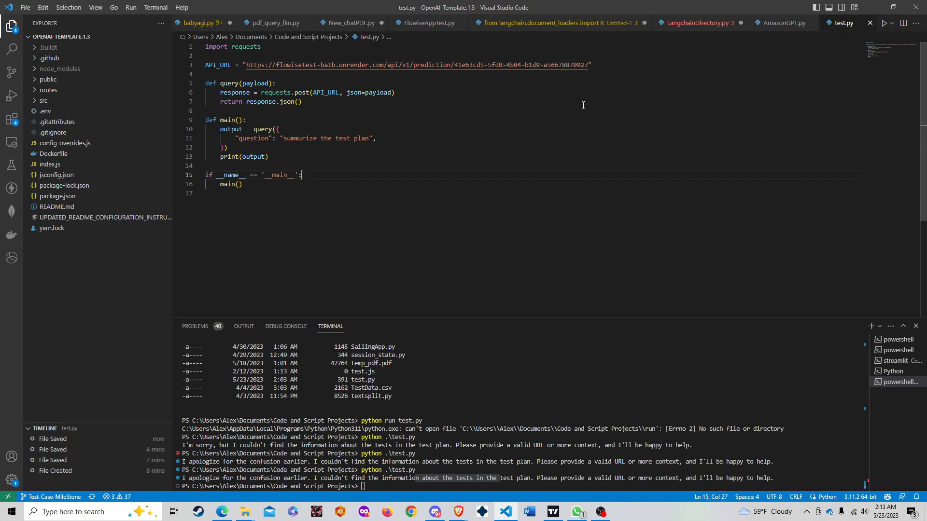
# Step: Examine the arXiv PDF link in the API Chatbot message in the browser, and return to test.py in the code editor
pyautogui.hotkey('alt', 'Tab')
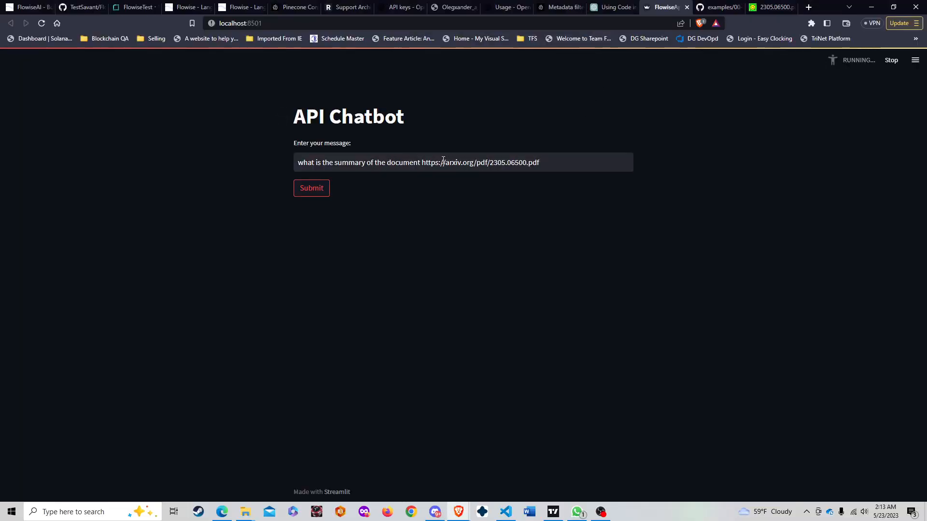
pyautogui.moveTo(423, 163); pyautogui.dragTo(556, 164)
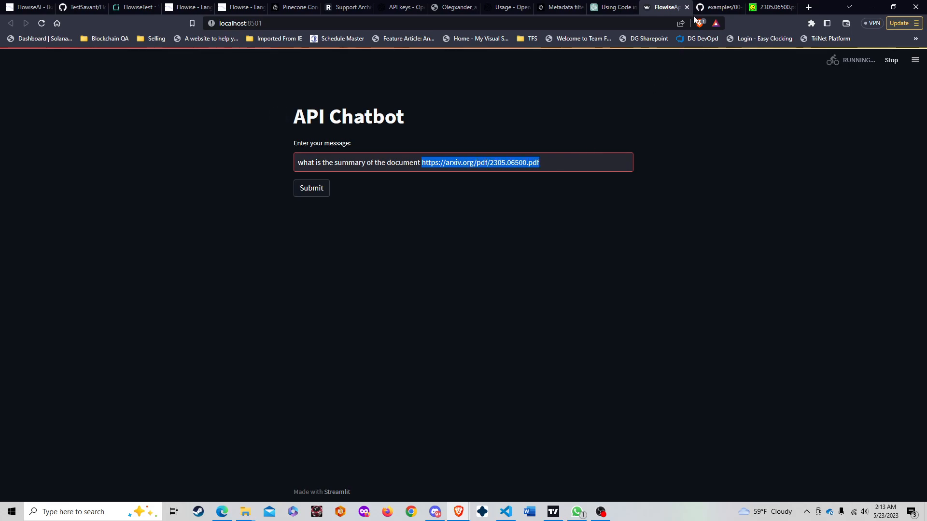
pyautogui.hotkey('alt', 'Tab')
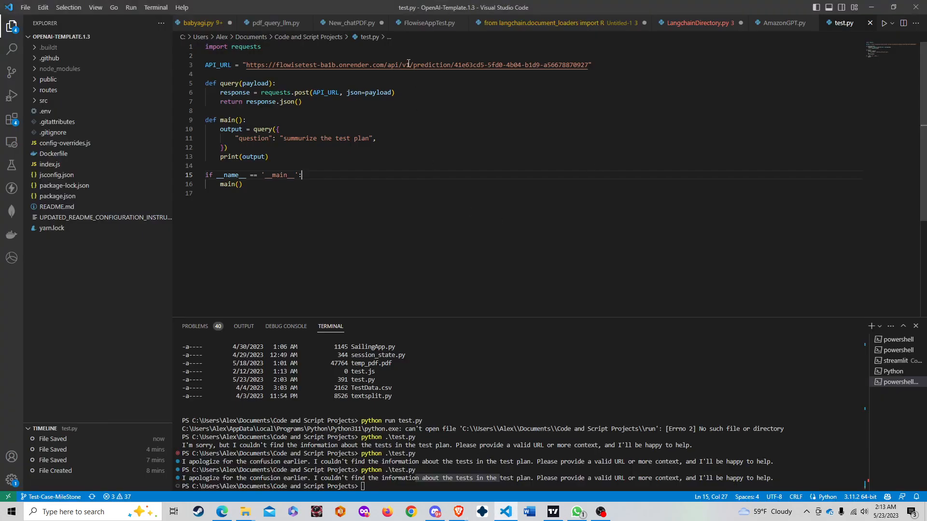
# Step: Undo the last replacement of the API_URL prediction address in test.py
pyautogui.click(512, 204)
pyautogui.hotkey('ctrl', 'z')
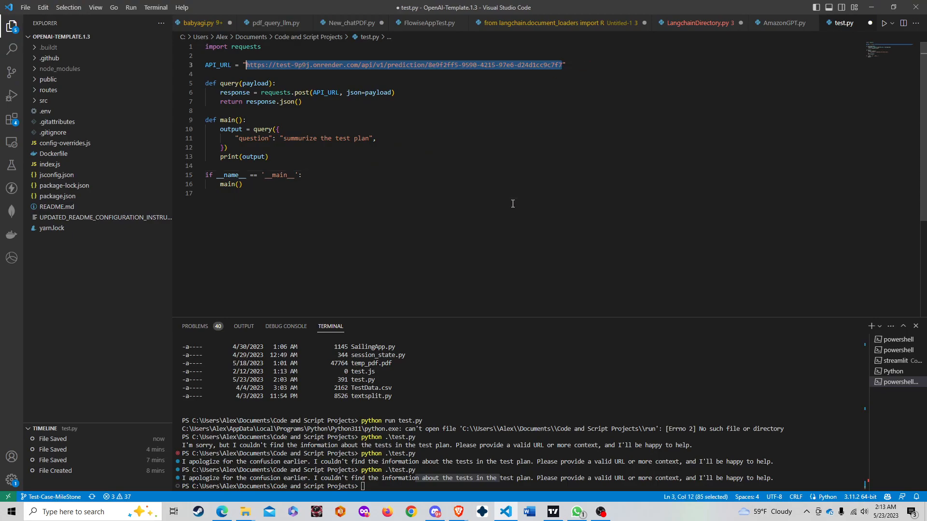
pyautogui.click(512, 204)
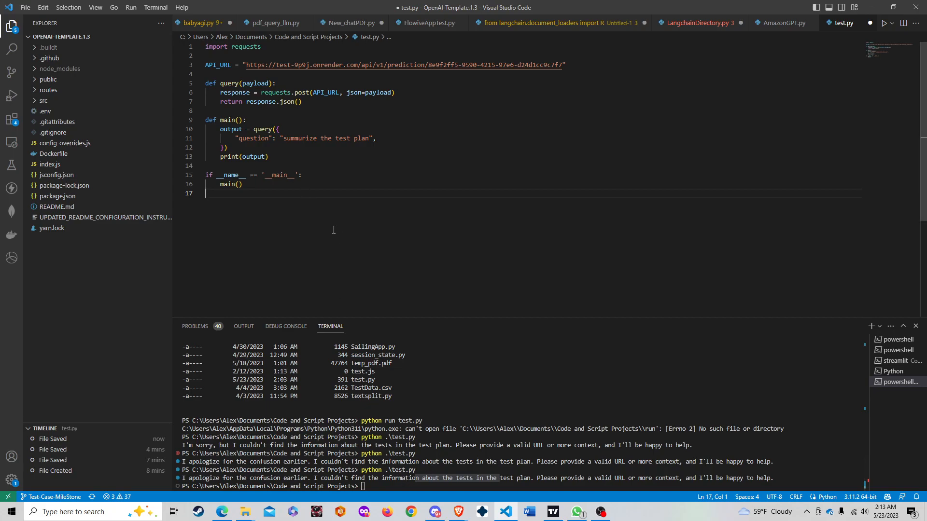
pyautogui.click(302, 138)
pyautogui.click(540, 257)
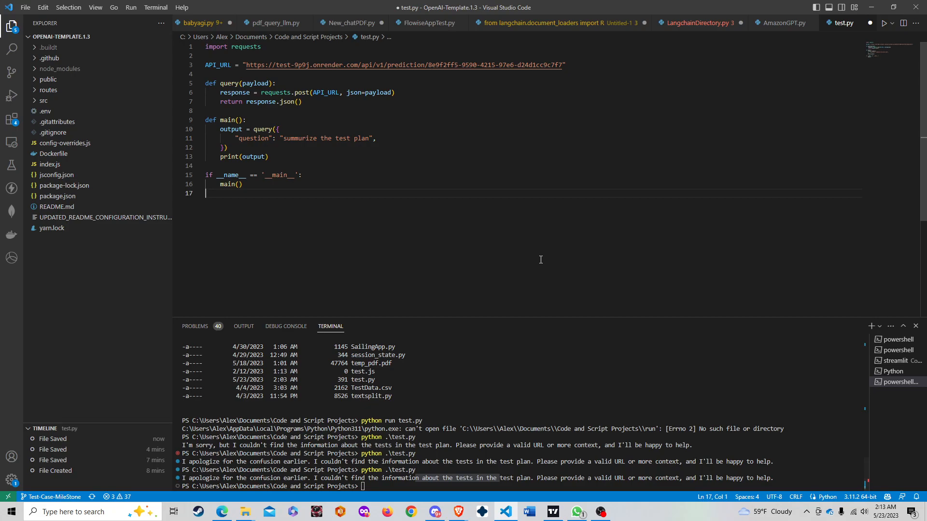
# Step: Rerun the test.py script in the terminal with the restored API URL
pyautogui.click(384, 487)
pyautogui.press('Up')
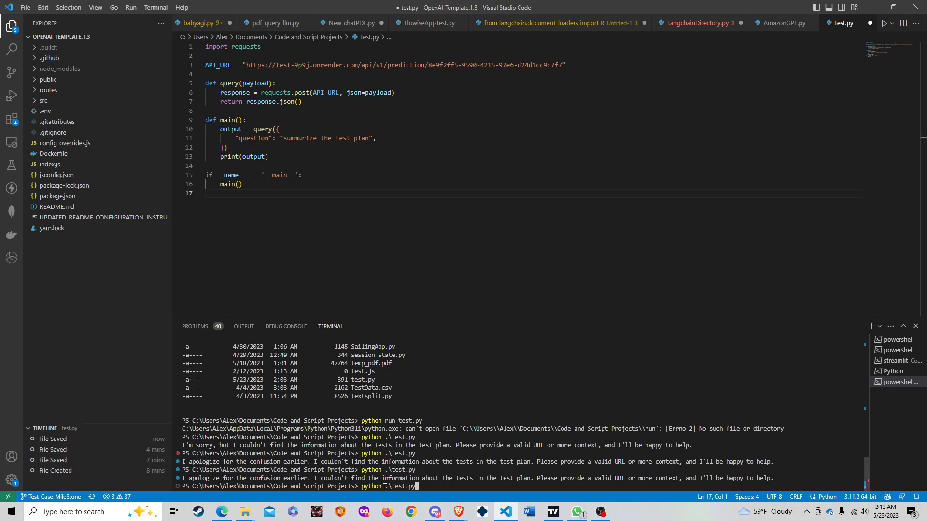
pyautogui.press('Return')
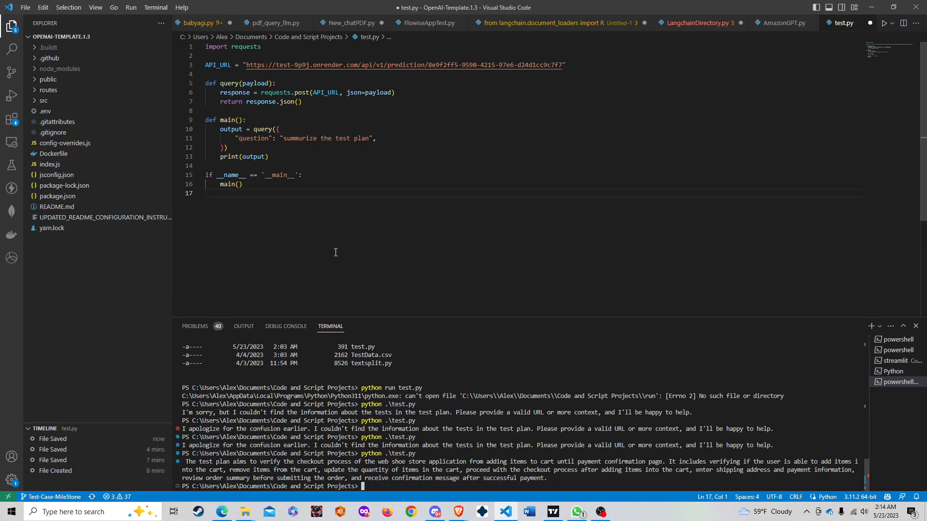
# Step: Switch to the browser to check the InstructBLIP PDF against the API Chatbot's summary, and return to the code editor
pyautogui.hotkey('alt', 'Tab')
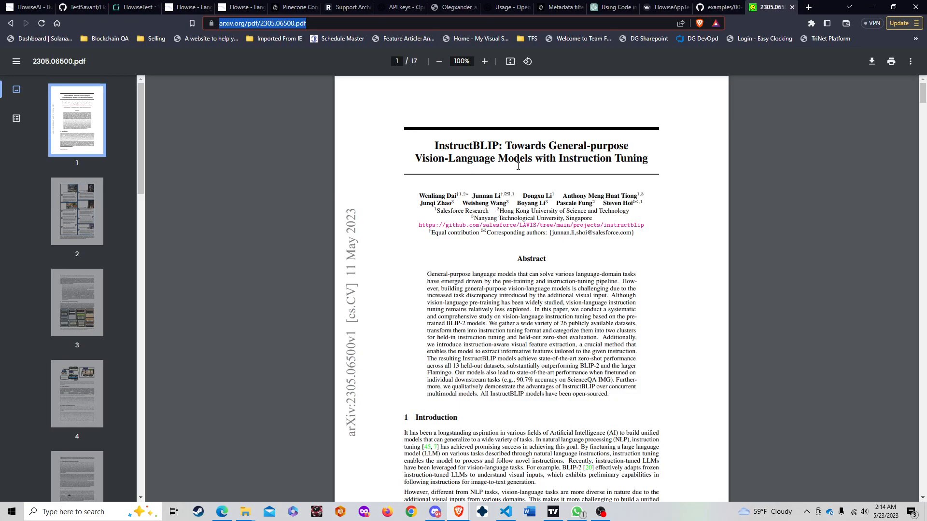
pyautogui.click(667, 7)
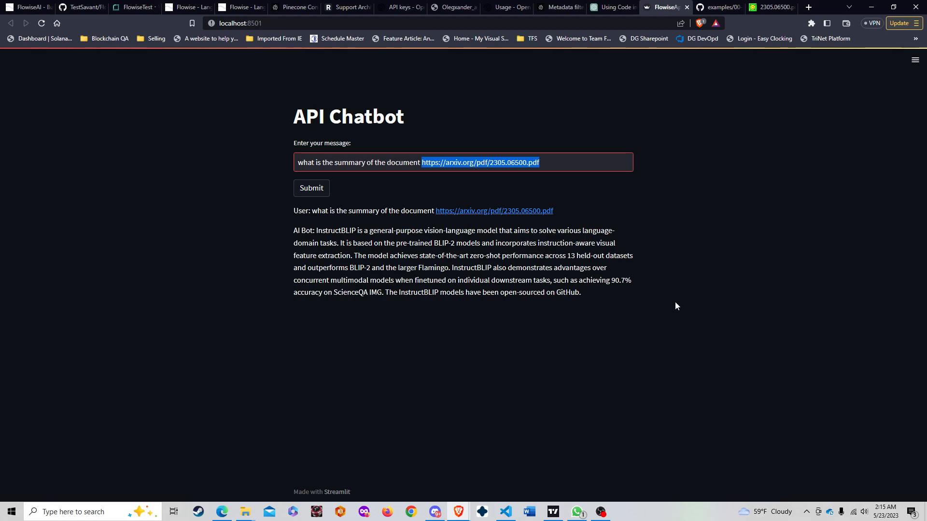
pyautogui.hotkey('alt', 'Tab')
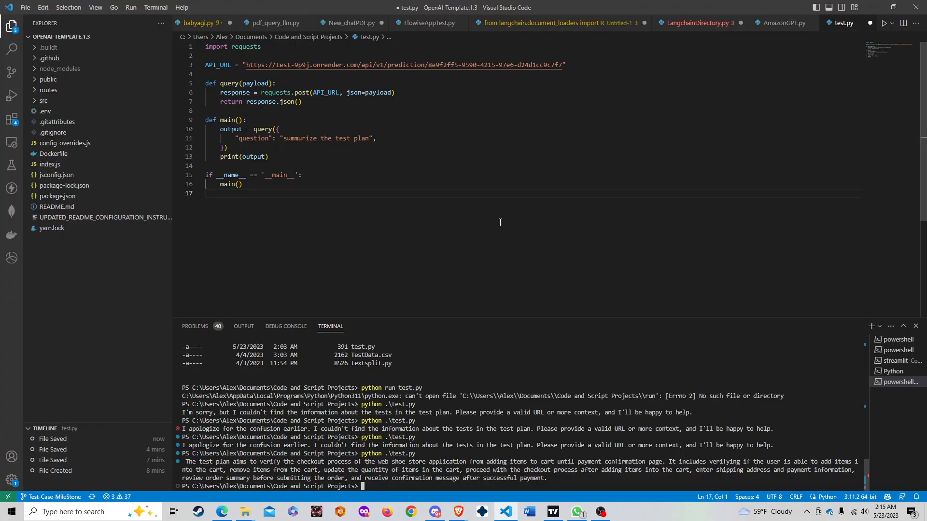
# Step: Review FlowiseAppTest.py from the API_URL address through the error handling to the conversation history display
pyautogui.click(428, 22)
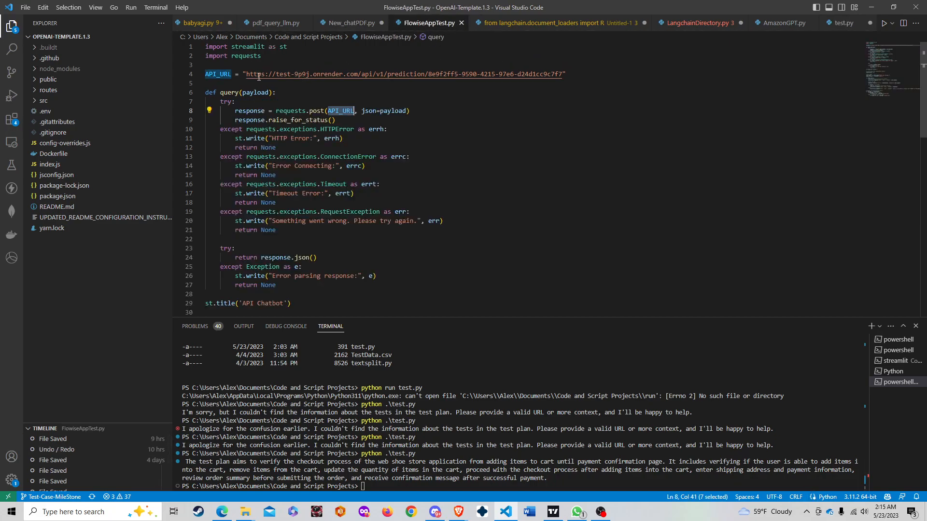
pyautogui.moveTo(245, 74); pyautogui.dragTo(554, 80)
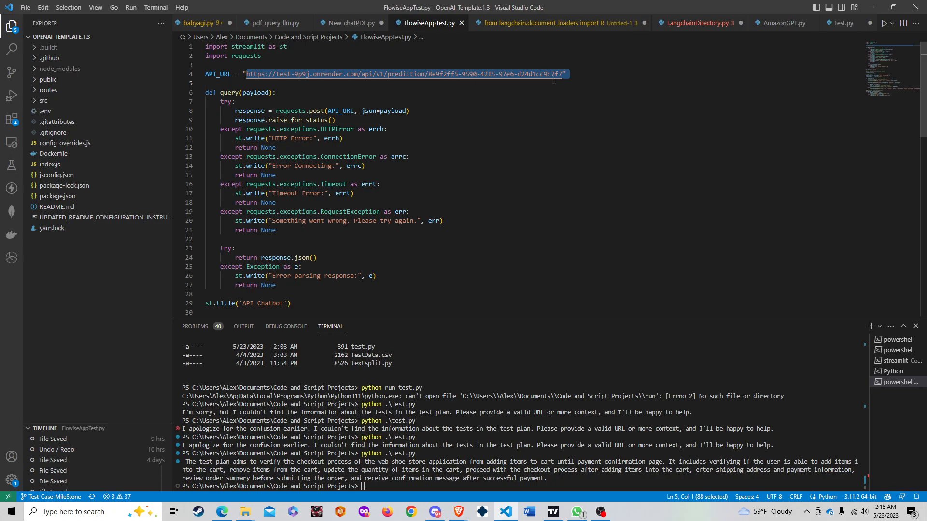
pyautogui.click(531, 186)
pyautogui.scroll(-3, 539, 215)
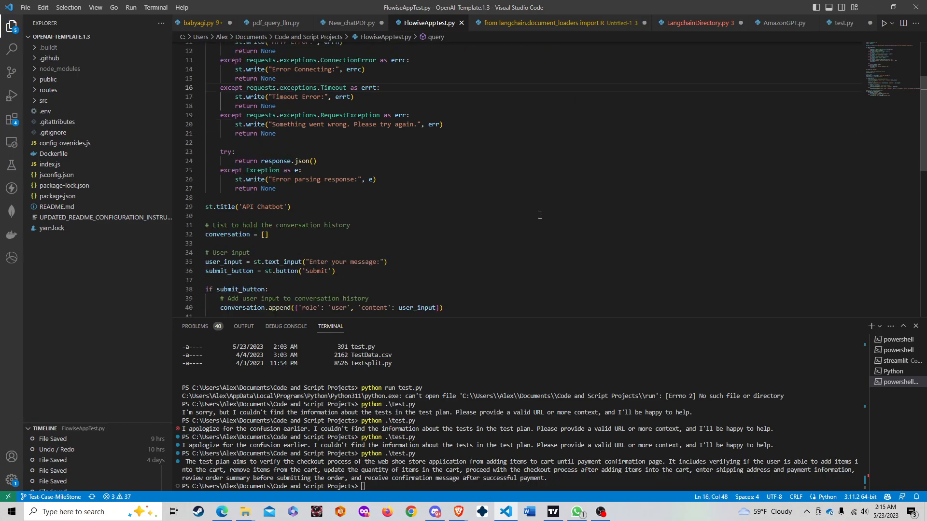
pyautogui.scroll(-3, 540, 215)
pyautogui.scroll(-5, 540, 215)
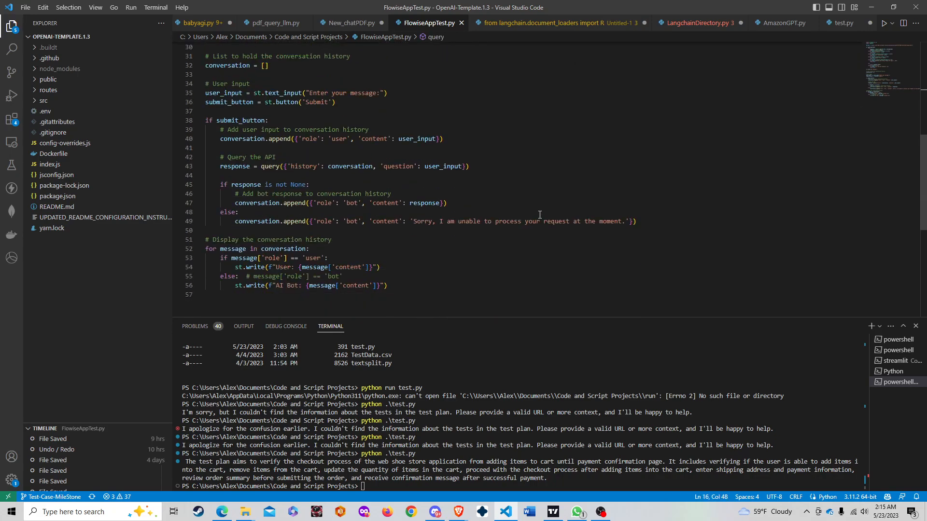
# Step: Switch to the pinecone-io examples repository in the browser and look through the notebooks in the langchain/handbook folder
pyautogui.hotkey('alt', 'Tab')
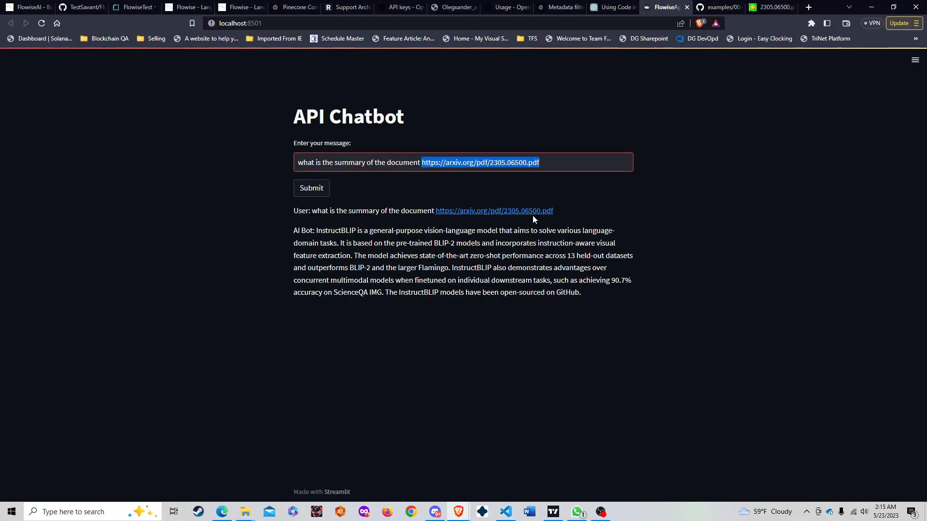
pyautogui.click(712, 7)
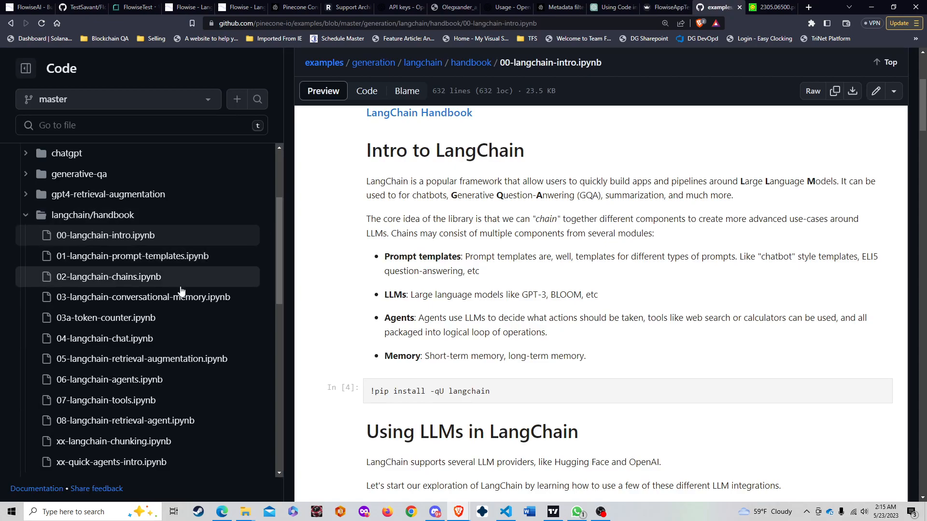
pyautogui.scroll(-2, 190, 378)
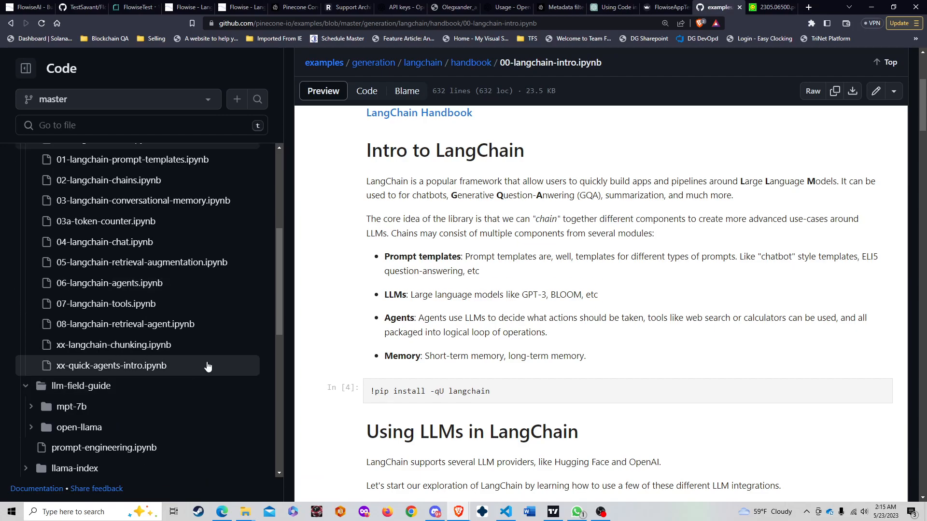
pyautogui.scroll(1, 207, 358)
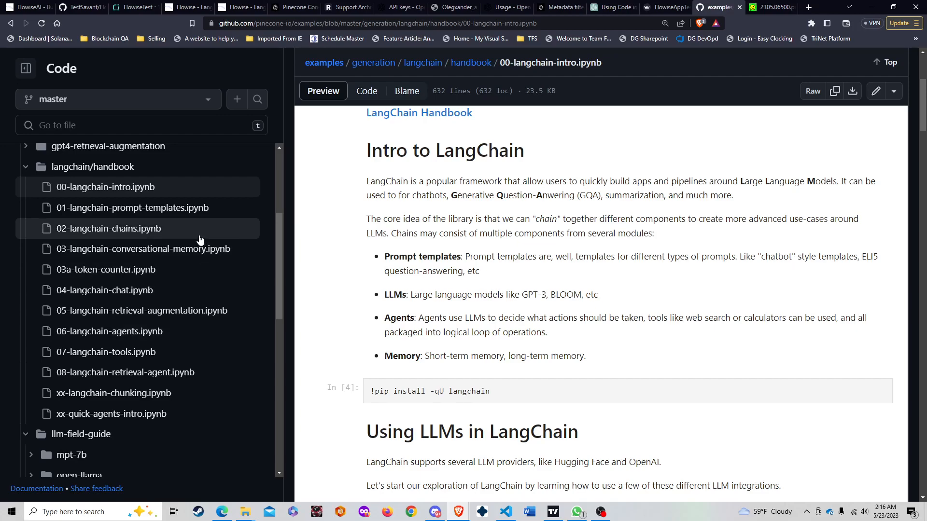
pyautogui.scroll(2, 195, 273)
pyautogui.scroll(2, 194, 273)
pyautogui.scroll(-2, 194, 272)
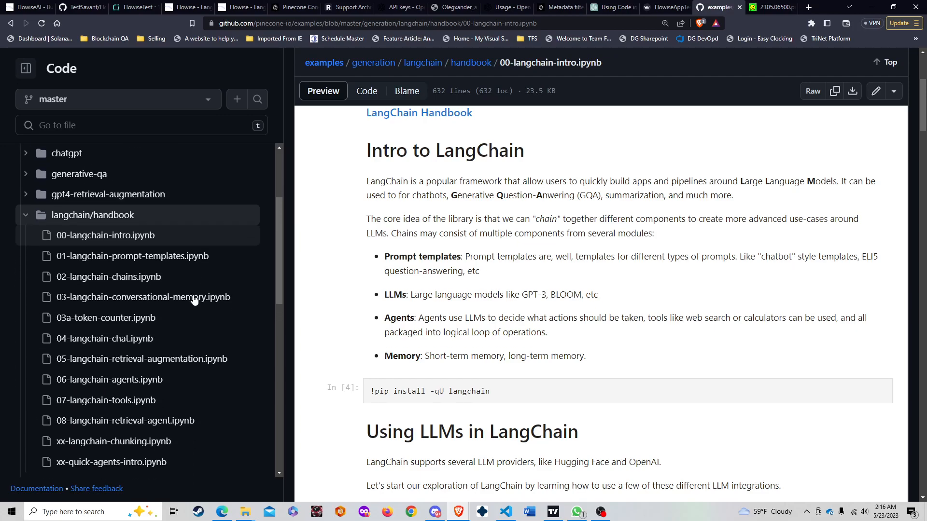